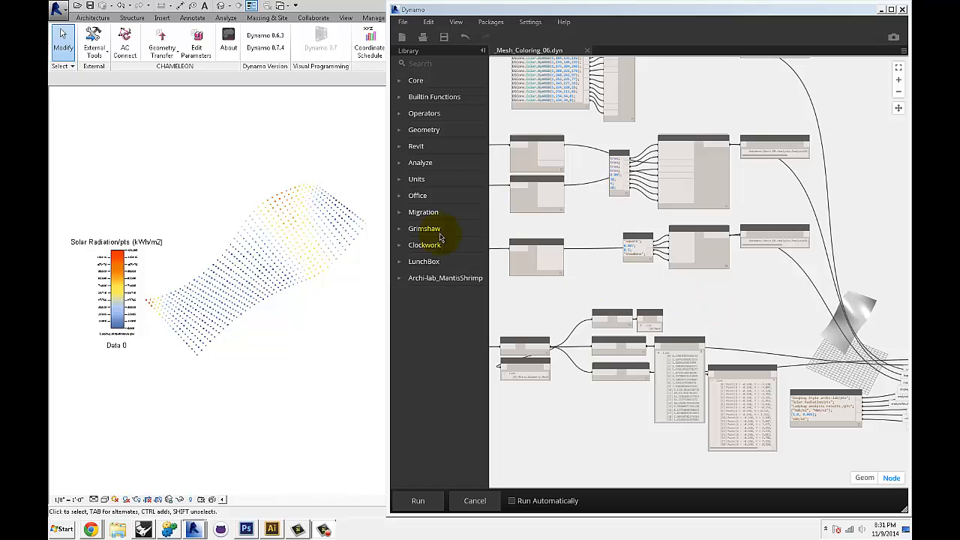
Minimize the Dynamo window and view the whole solar radiation point display with its legend in Revit's 3D view
scroll(278, 322, "down", 3)
scroll(272, 294, "up", 2)
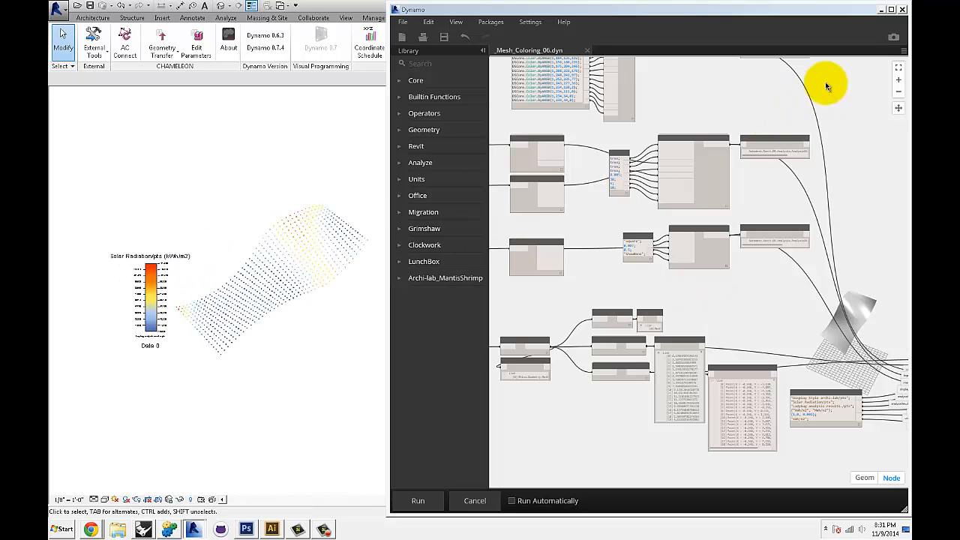
left_click(880, 9)
scroll(500, 322, "up", 5)
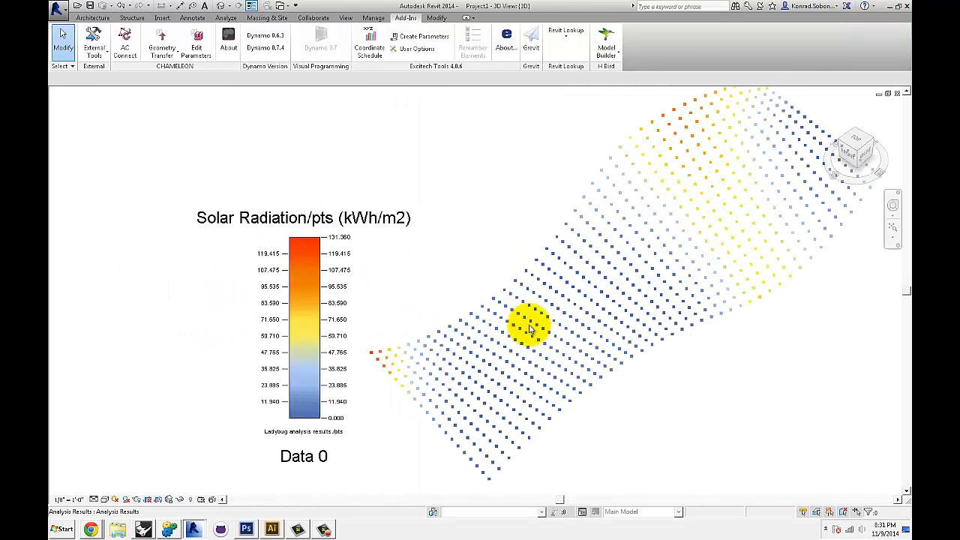
middle_click_drag(529, 327, 583, 354, "shift")
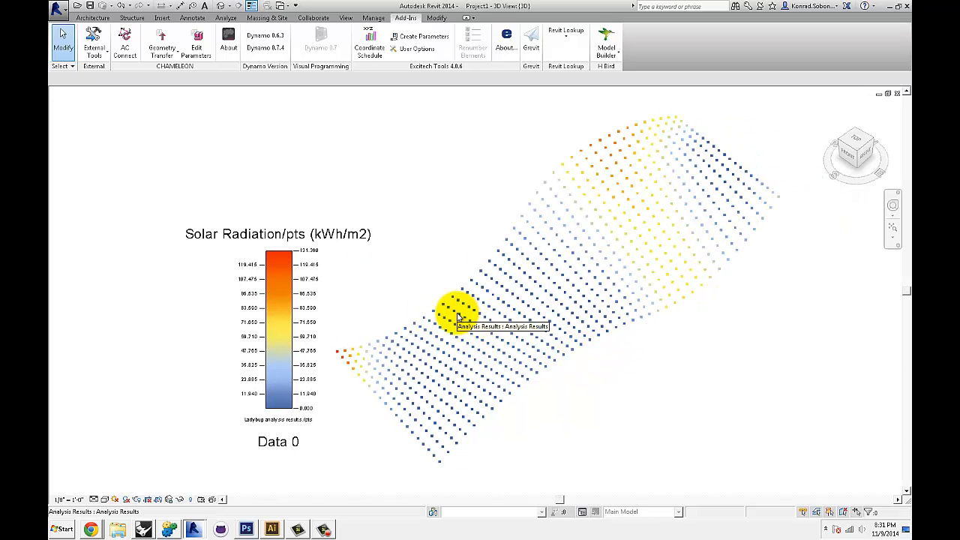
middle_click_drag(492, 325, 484, 321)
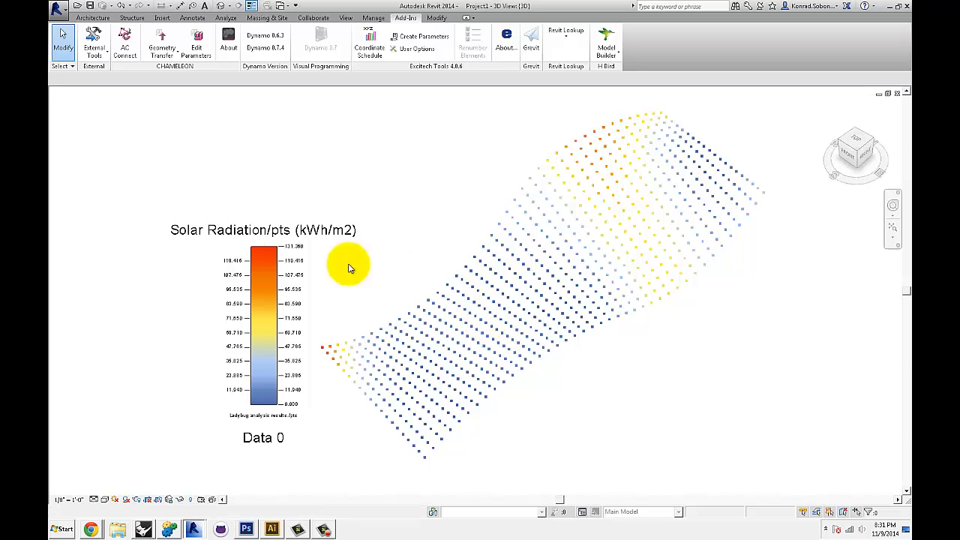
left_click(248, 267)
key("Escape")
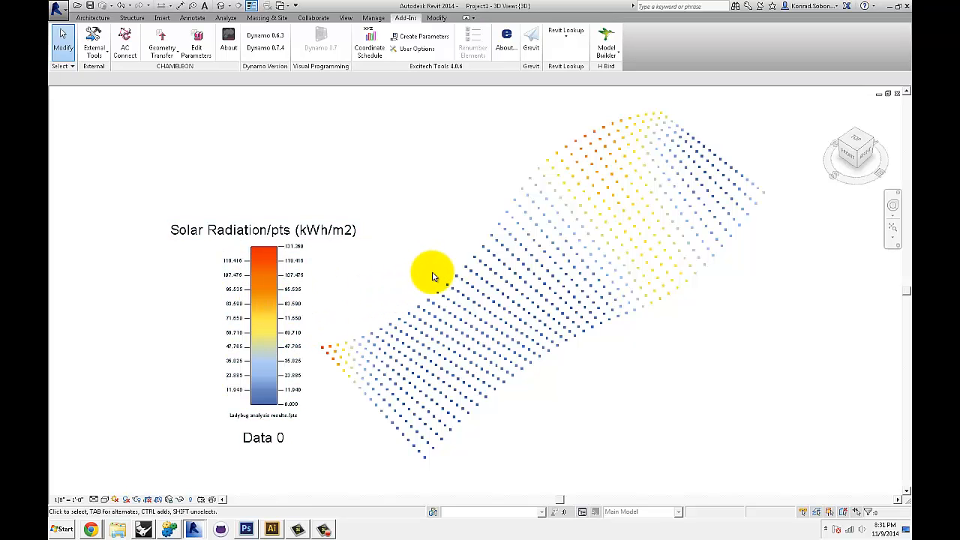
left_click(425, 246)
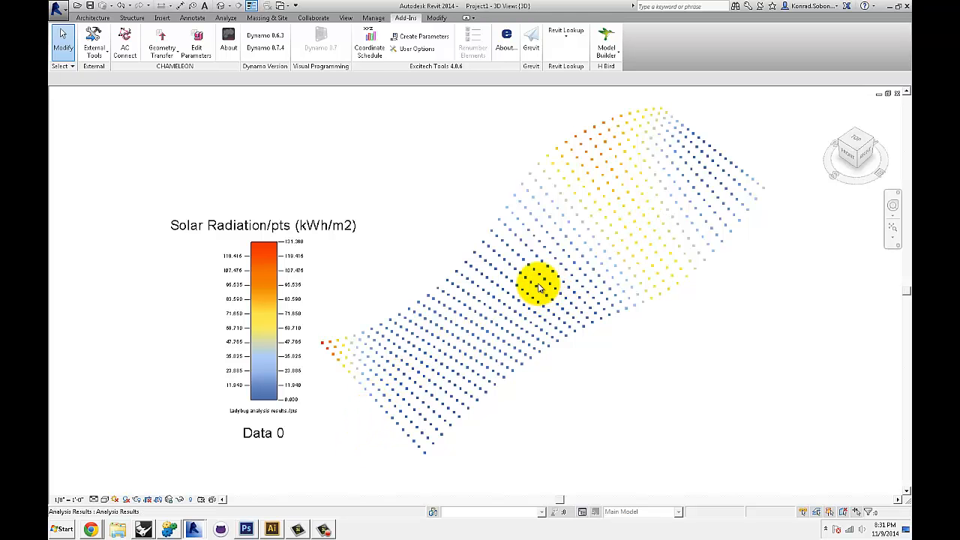
Examine the coloured analysis points up close and compare them with the Solar Radiation/pts legend
scroll(538, 287, "up", 5)
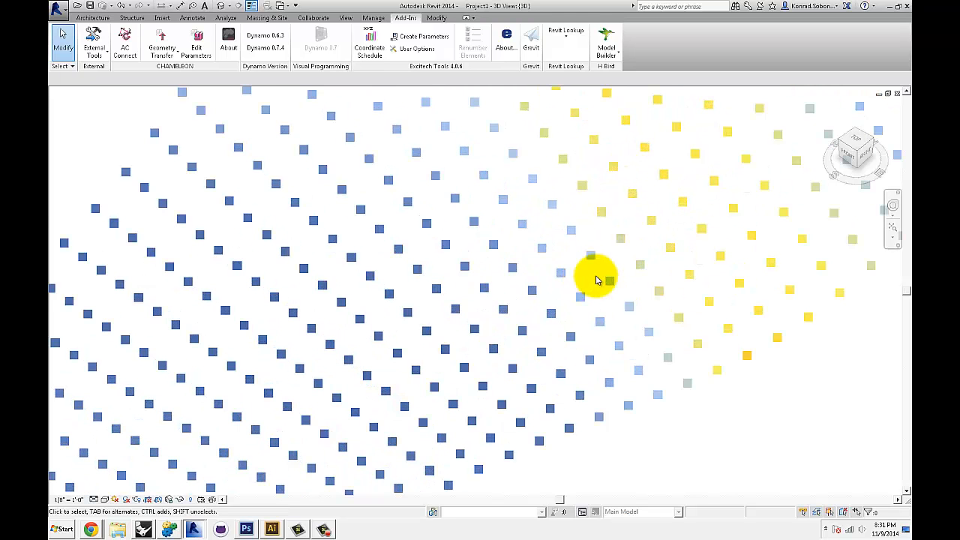
scroll(570, 270, "down", 3)
scroll(544, 259, "up", 3)
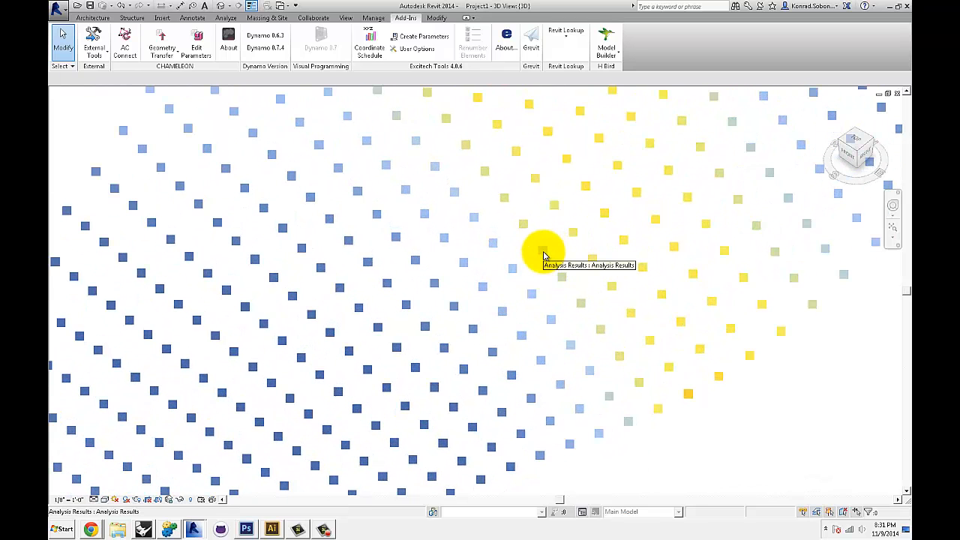
scroll(544, 256, "down", 3)
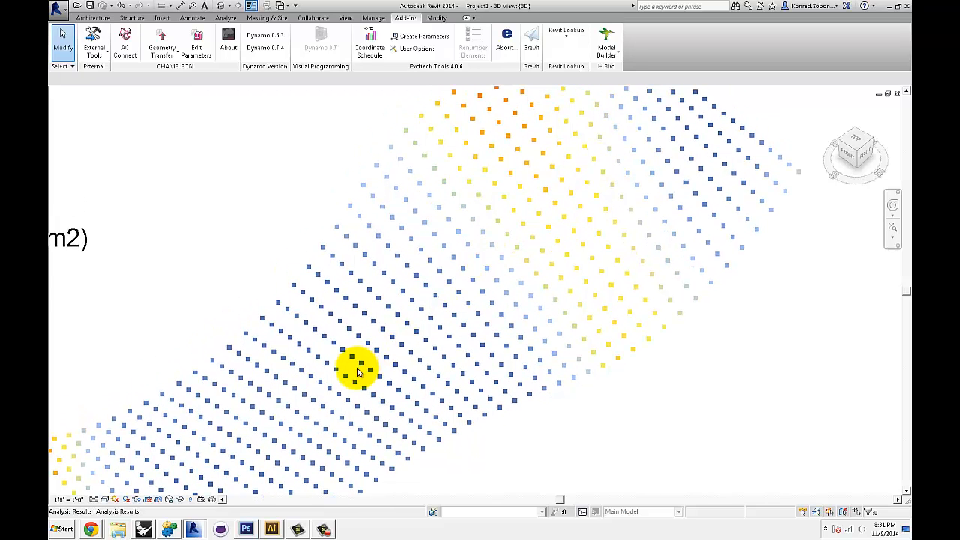
middle_click_drag(435, 318, 506, 251)
scroll(554, 264, "down", 2)
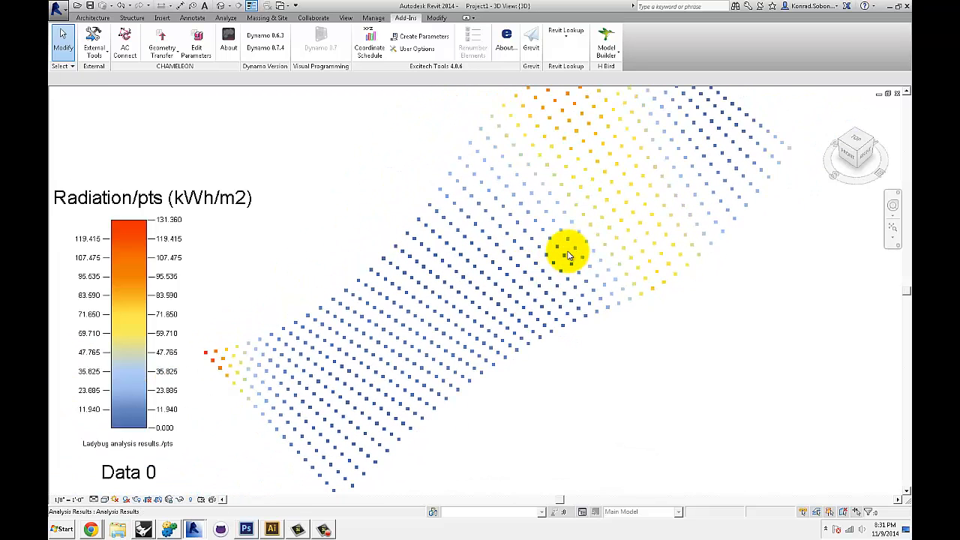
scroll(341, 385, "down", 1)
middle_click_drag(341, 385, 432, 347)
scroll(268, 390, "up", 2)
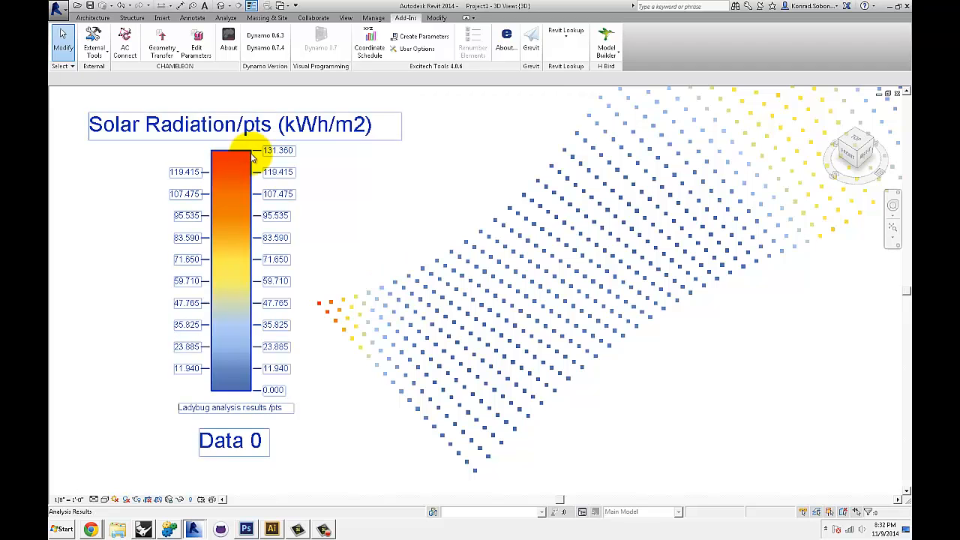
scroll(325, 263, "down", 2)
middle_click_drag(523, 278, 610, 172)
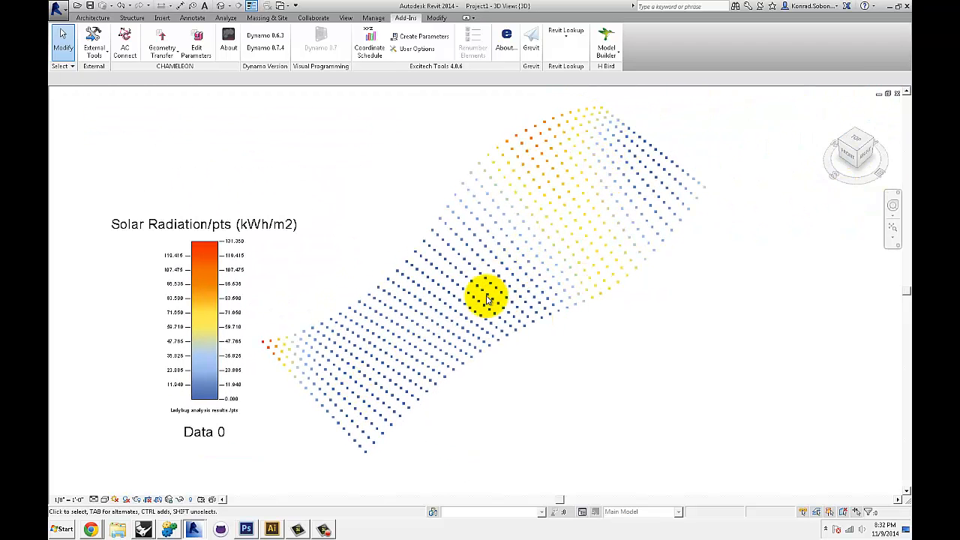
Switch to Rhino and inspect the coloured radiation analysis mesh and its legend in the Perspective viewport
left_click(145, 528)
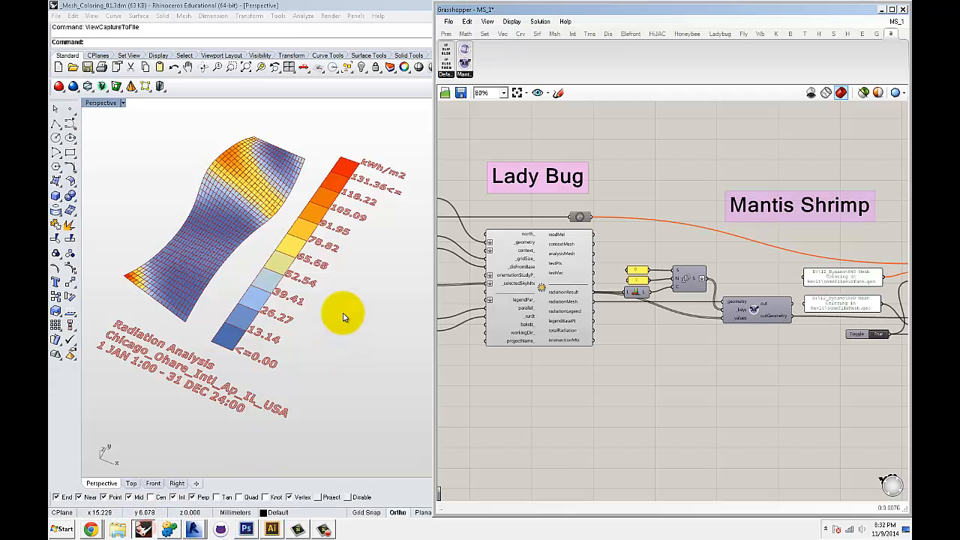
left_click(343, 289)
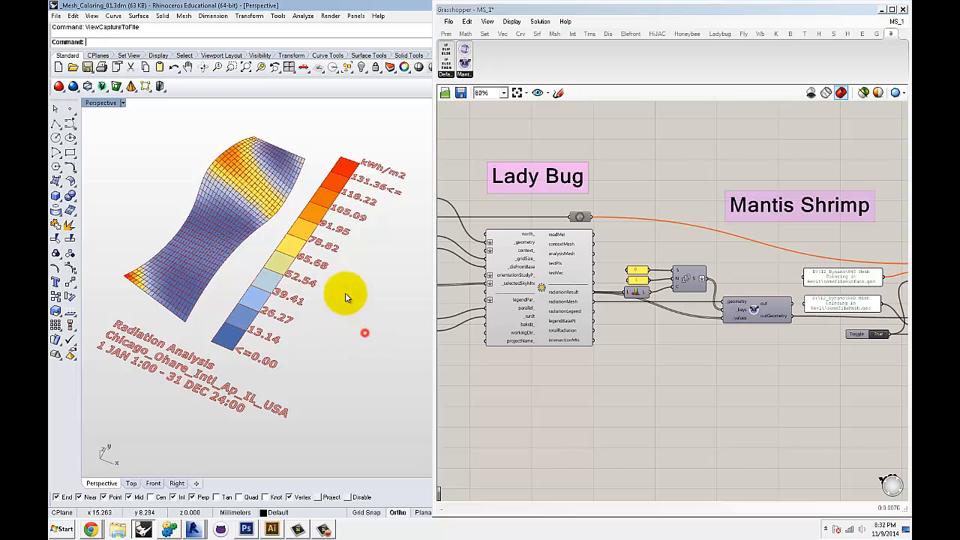
scroll(346, 297, "down", 5)
scroll(337, 300, "up", 5)
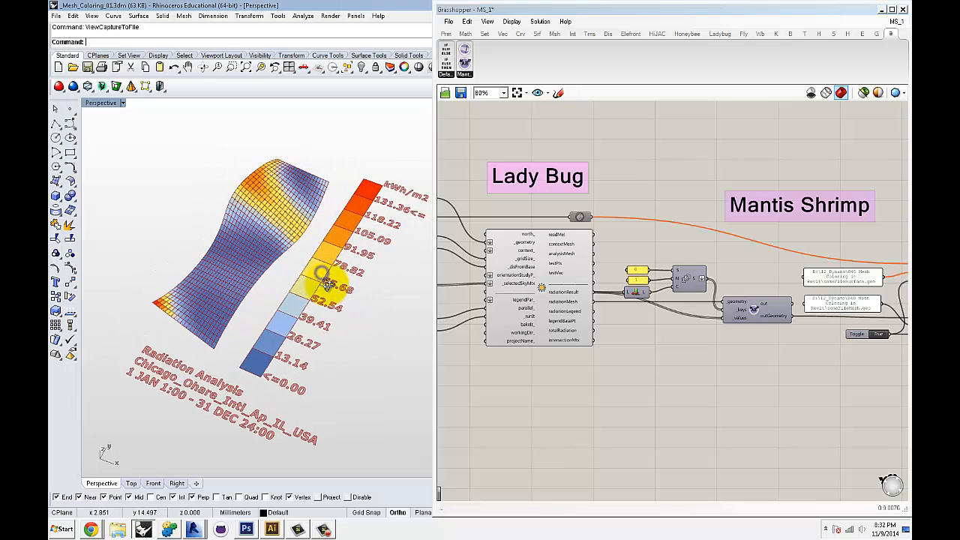
right_click_drag(328, 285, 324, 287)
Review the Grasshopper definition from the surface subdivision and weather file inputs through to the Lady Bug radiation component
left_click(660, 156)
scroll(653, 225, "down", 5)
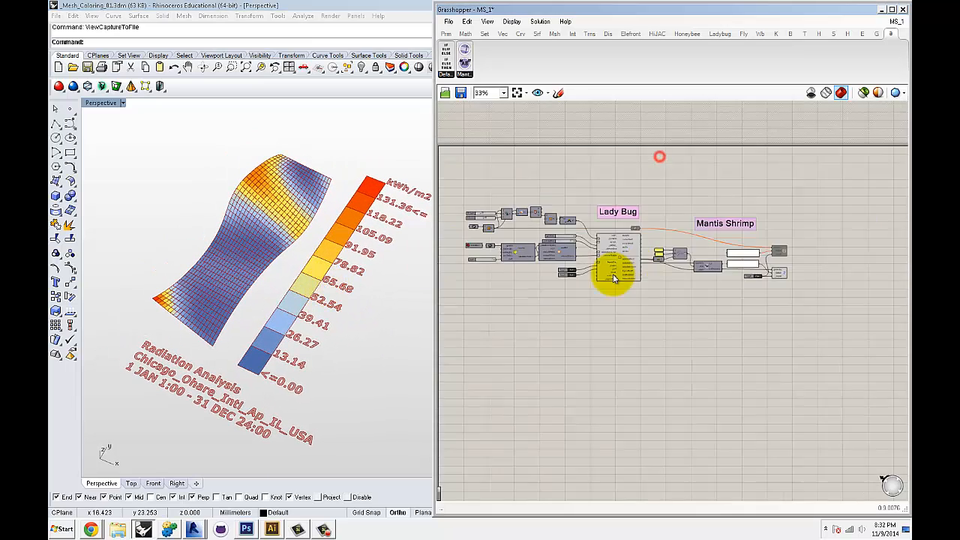
right_click_drag(607, 273, 635, 244)
scroll(635, 244, "up", 8)
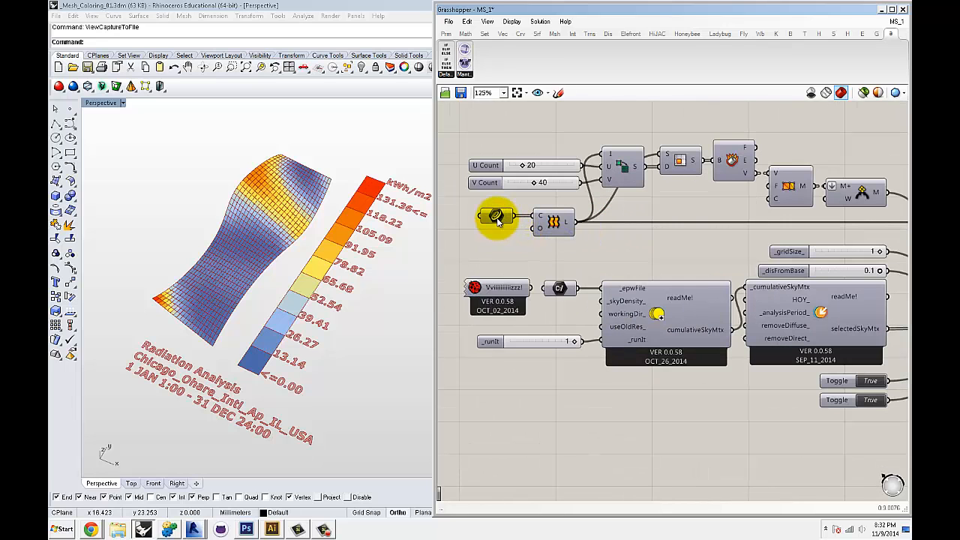
scroll(612, 237, "down", 2)
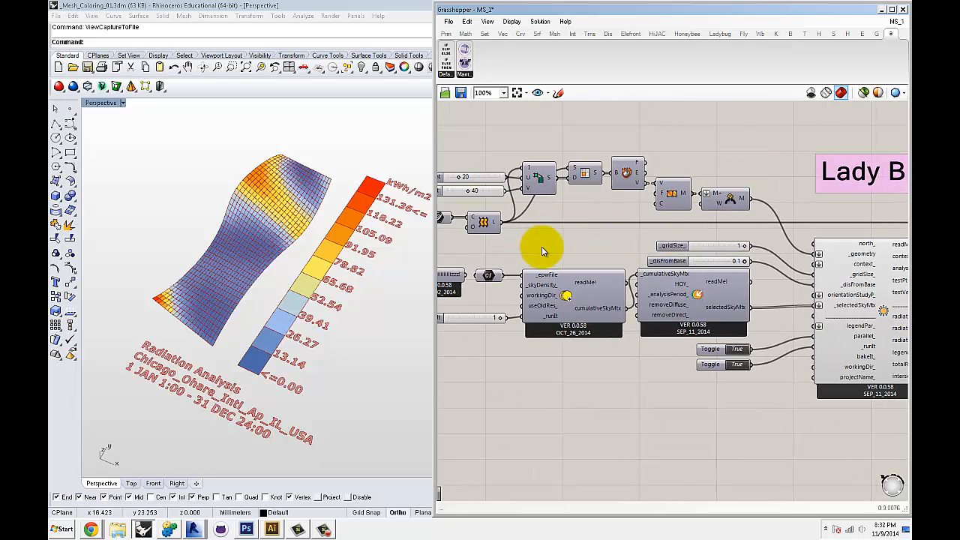
scroll(555, 243, "down", 1)
right_click_drag(568, 233, 485, 225)
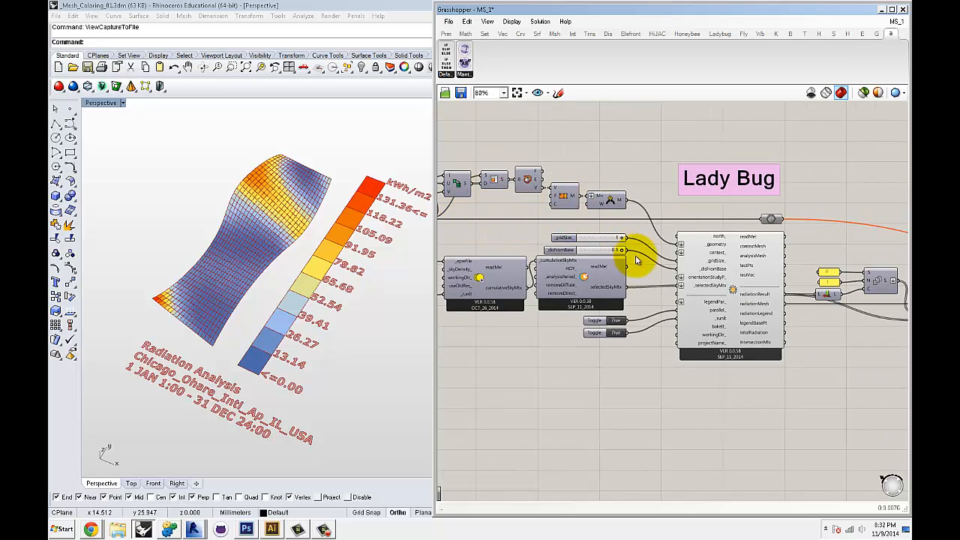
right_click_drag(651, 268, 566, 255)
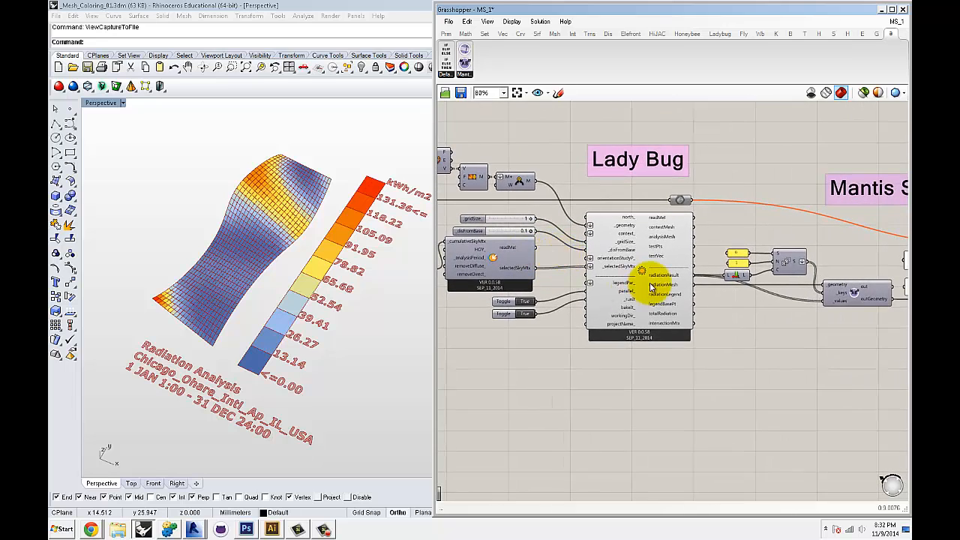
scroll(653, 284, "up", 1)
right_click_drag(653, 283, 639, 300)
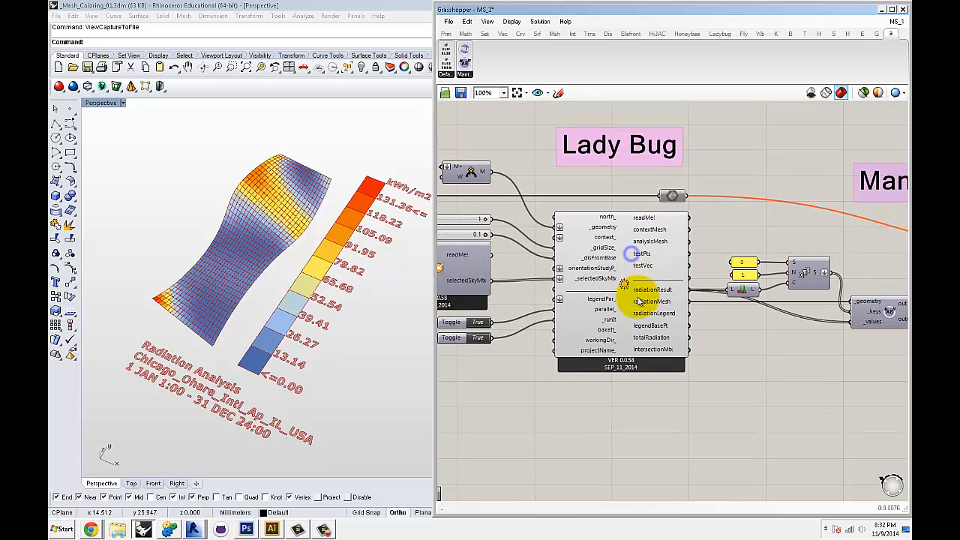
right_click_drag(801, 339, 778, 329)
Highlight the Lady Bug radiation component's geometry in the viewport and inspect its radiationResult output
left_click(604, 275)
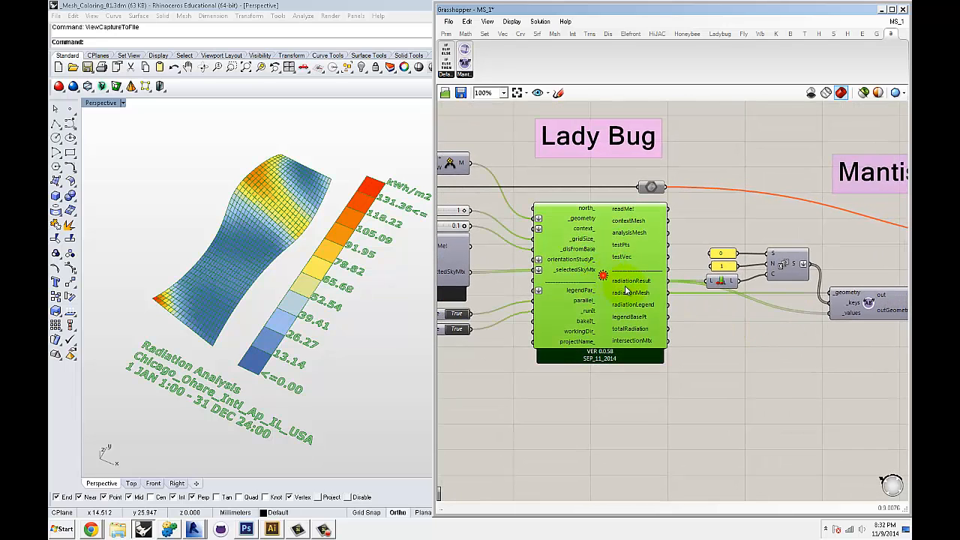
left_click(740, 345)
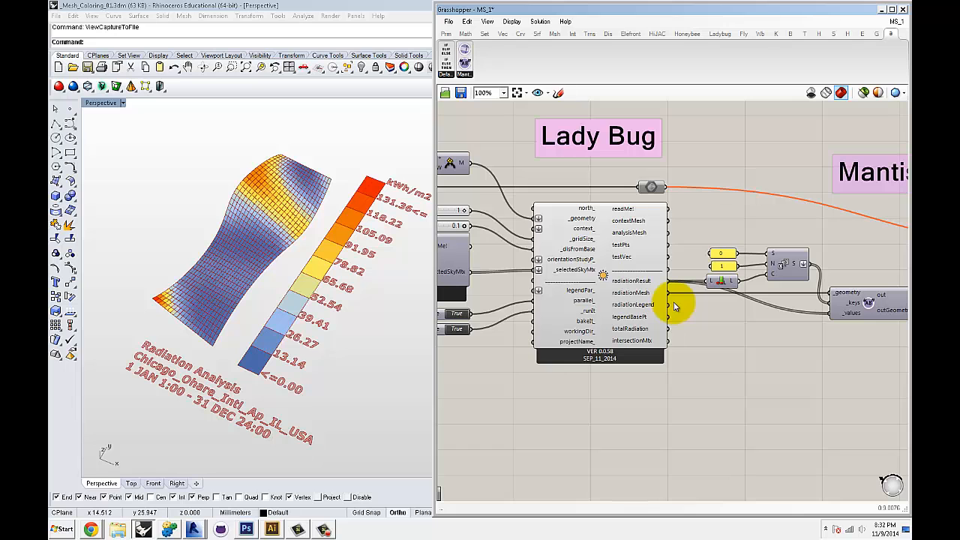
scroll(673, 306, "down", 2)
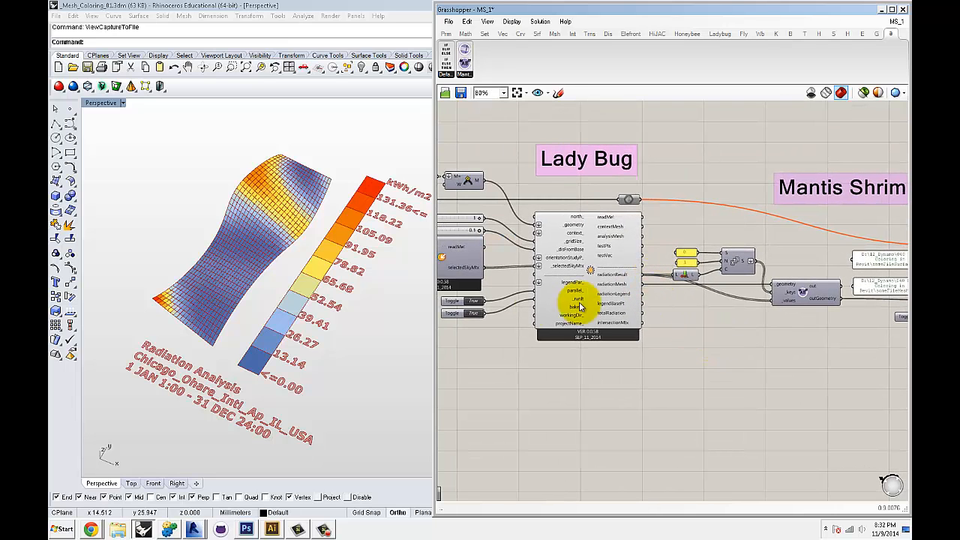
scroll(574, 239, "up", 3)
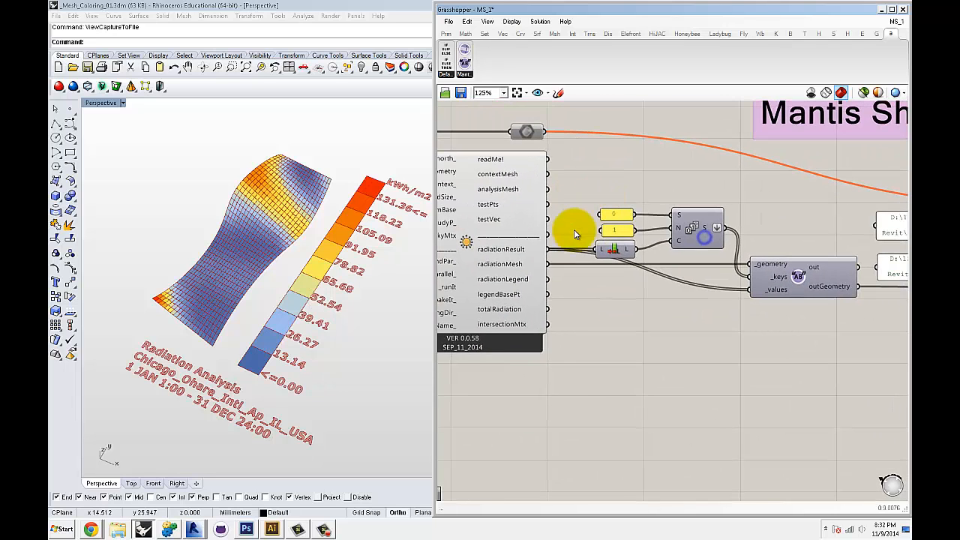
scroll(678, 302, "down", 1)
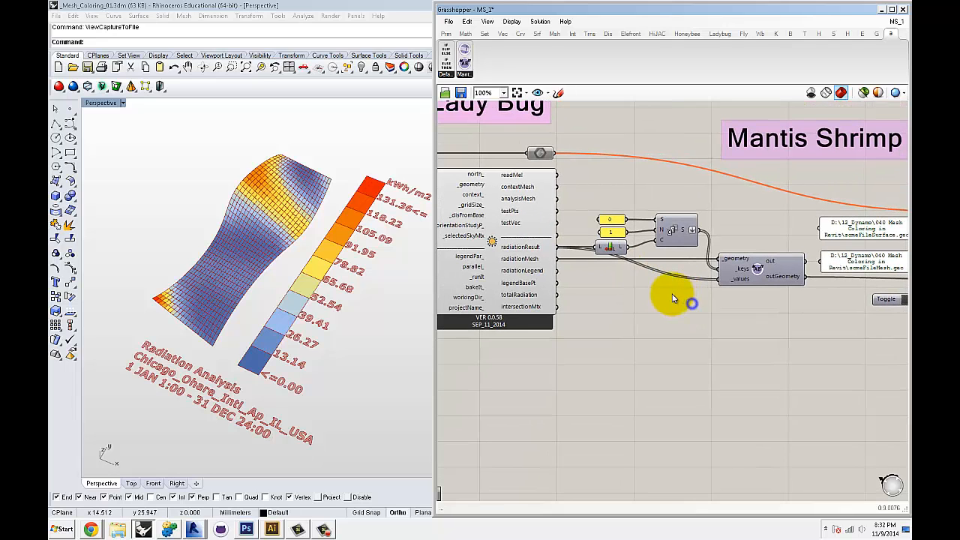
scroll(518, 260, "up", 1)
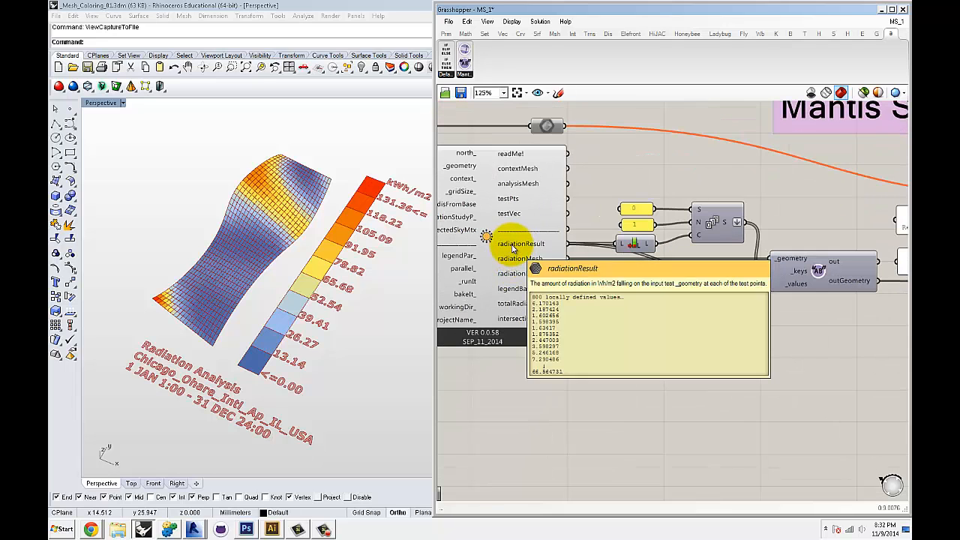
Add a panel below the Lady Bug outputs, wire radiationResult into it, and enlarge it to show more rows
right_click_drag(628, 334, 644, 306)
double_click(645, 307)
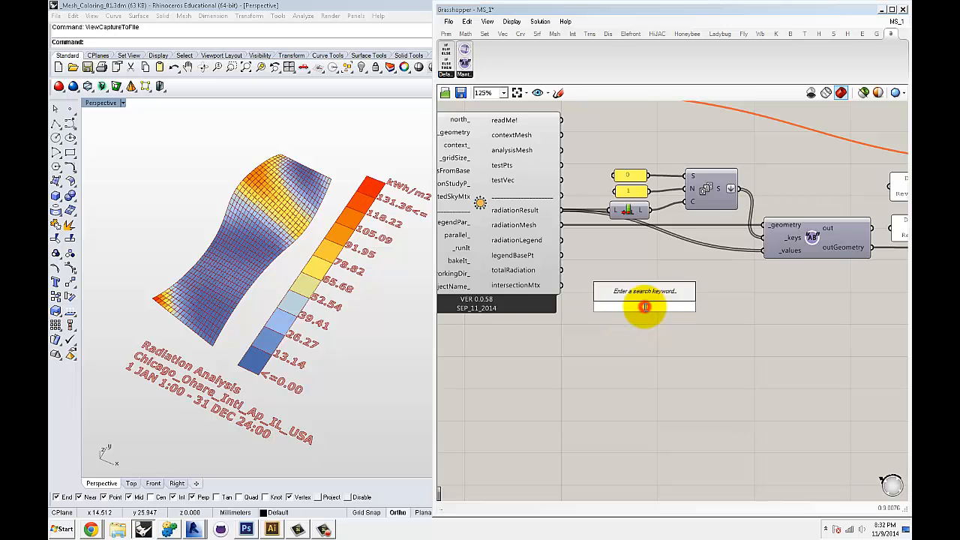
type("//")
key("Return")
left_click_drag(561, 210, 594, 304)
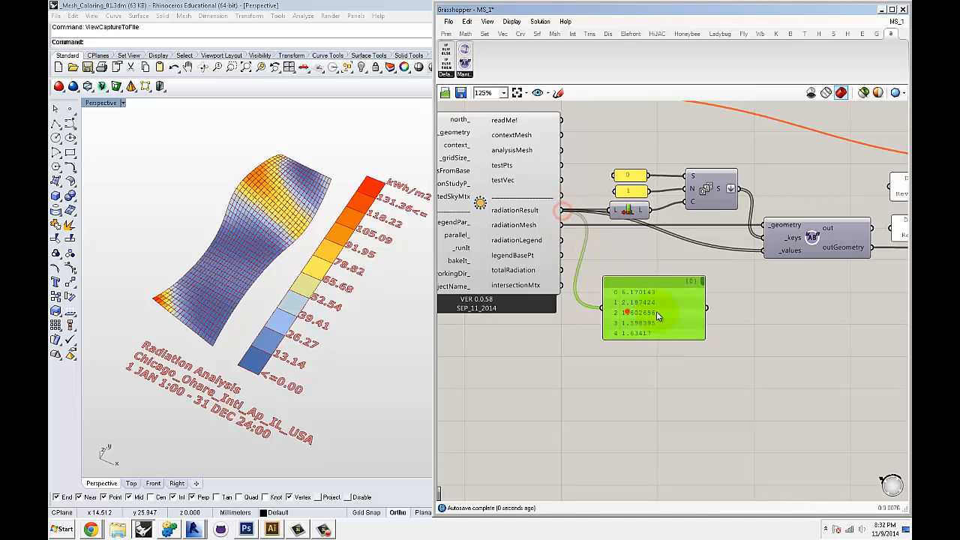
left_click_drag(657, 311, 723, 400)
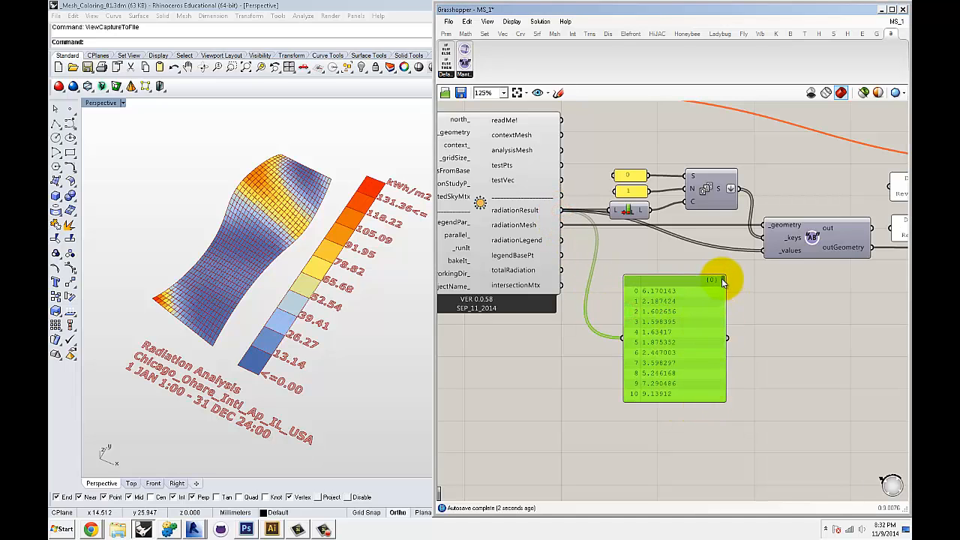
Look through the radiation values listed in the panel and compare them with the coloured mesh
left_click_drag(723, 282, 736, 321)
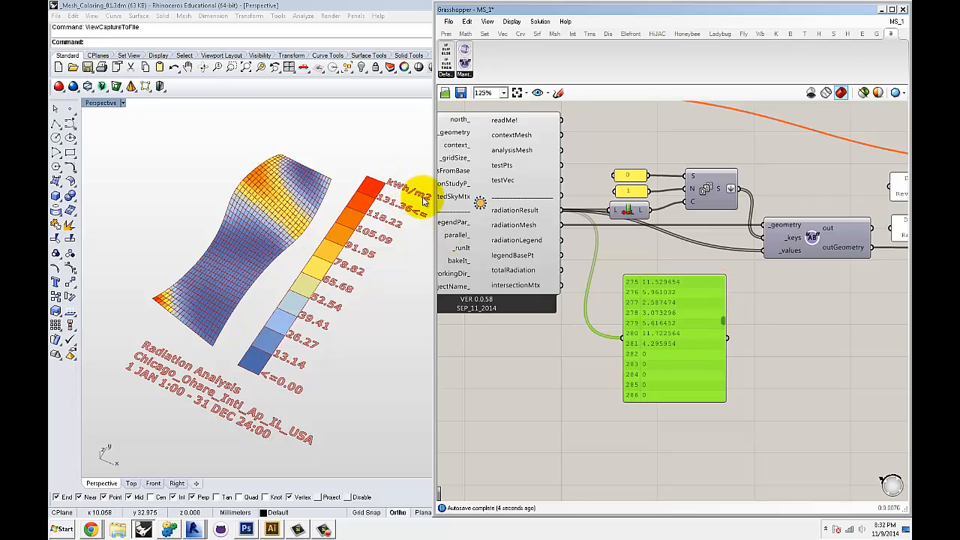
right_click_drag(766, 344, 759, 337)
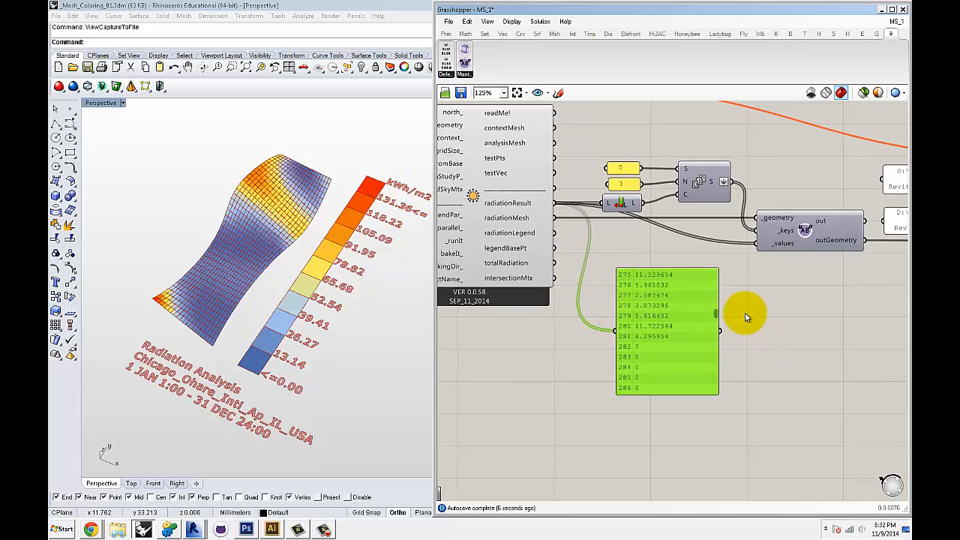
scroll(757, 339, "up", 1)
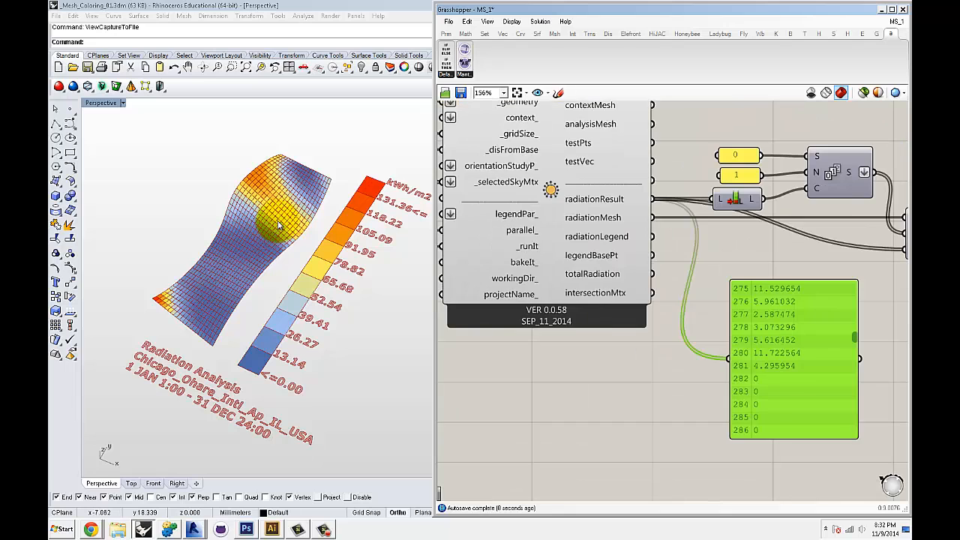
right_click_drag(801, 345, 686, 313)
left_click(755, 312)
scroll(761, 311, "down", 1)
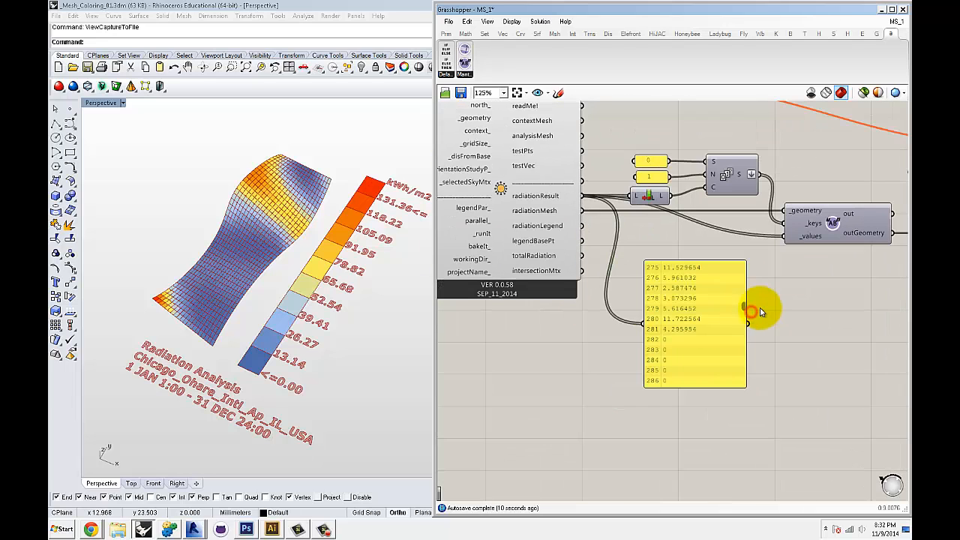
right_click_drag(748, 318, 751, 323)
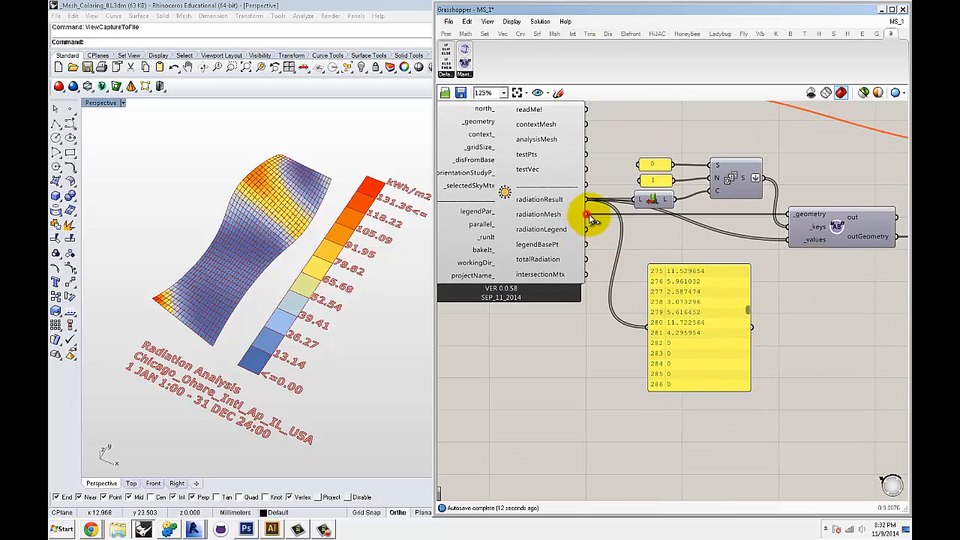
Rewire the panel to the radiationMesh output and compare its contents with the coloured mesh in the viewport
left_click_drag(587, 216, 647, 328)
scroll(686, 311, "up", 1)
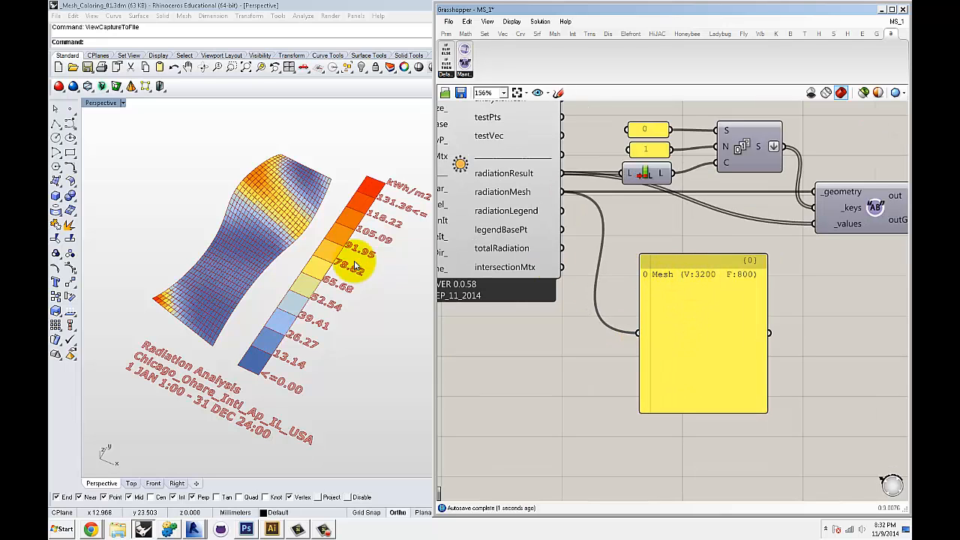
left_click(281, 239)
scroll(278, 259, "down", 5)
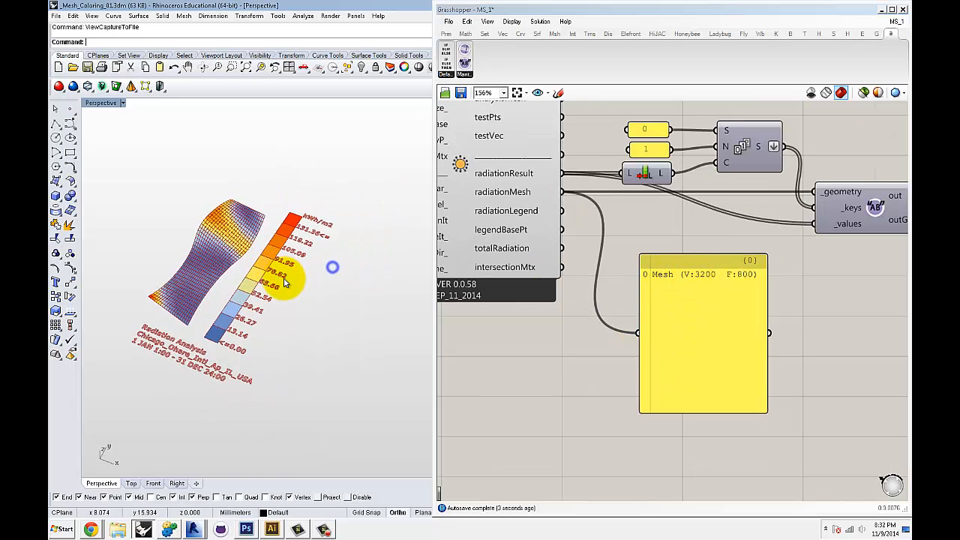
scroll(286, 278, "up", 5)
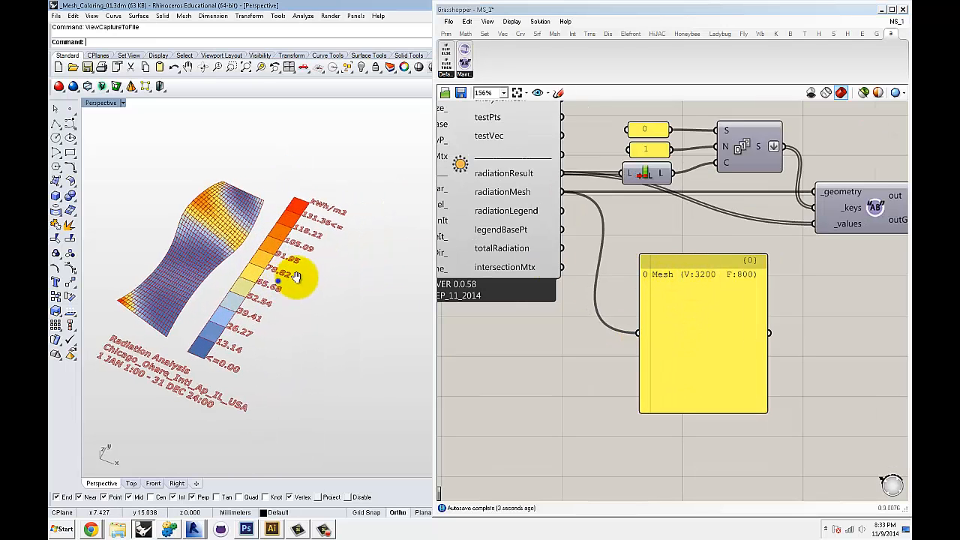
Follow the definition from the panel through the string-attaching component to the Mantis Shrimp export components, file paths and toggle
left_click(550, 336)
scroll(649, 278, "down", 1)
right_click_drag(686, 256, 631, 261)
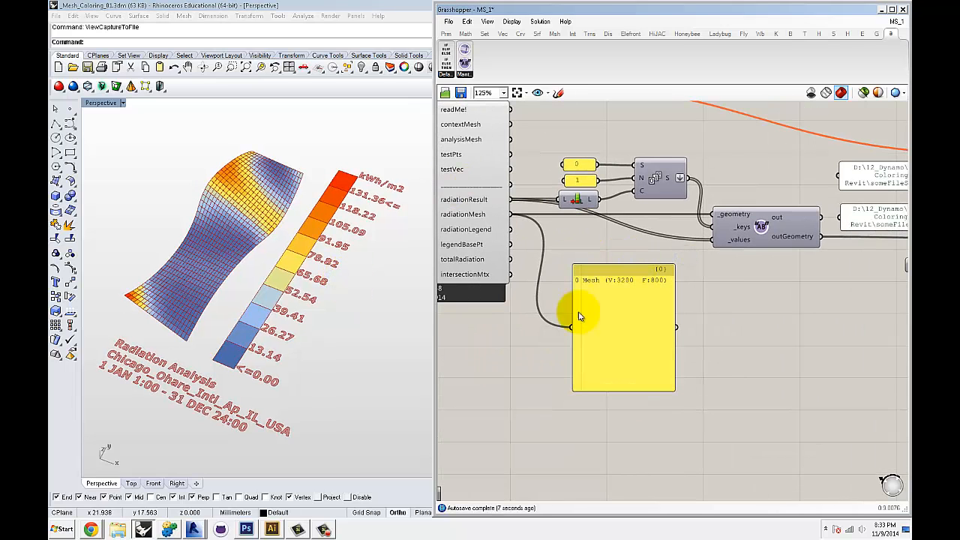
right_click_drag(760, 314, 739, 315)
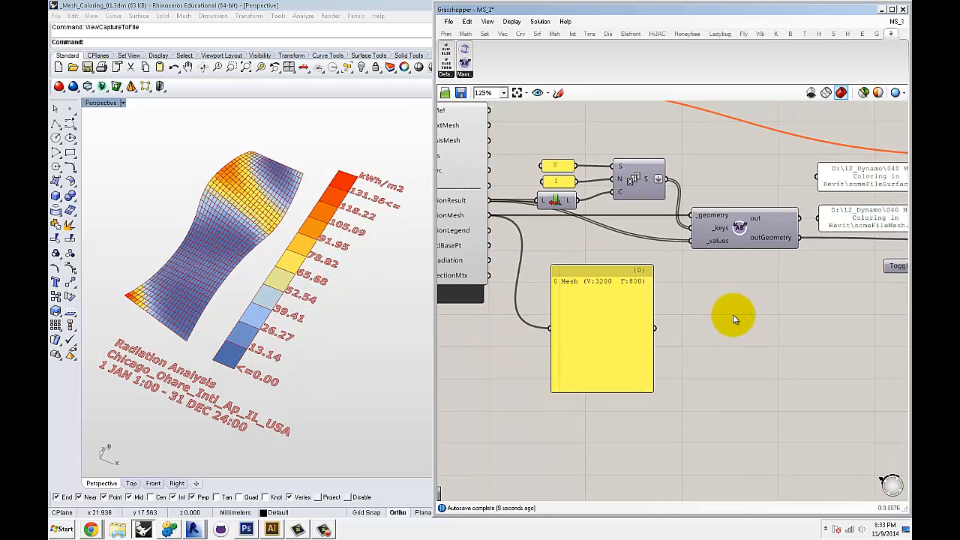
right_click_drag(739, 324, 655, 304)
scroll(710, 323, "down", 1)
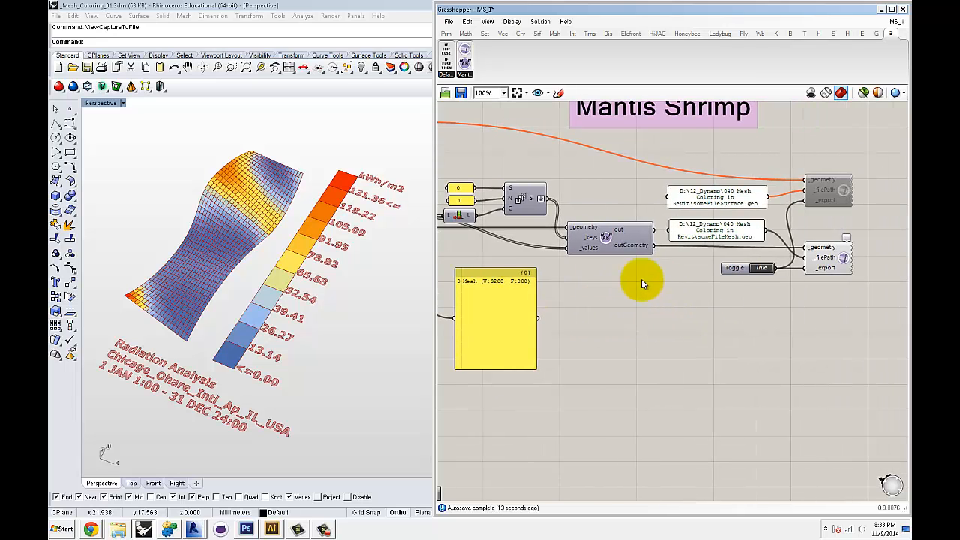
scroll(642, 284, "up", 2)
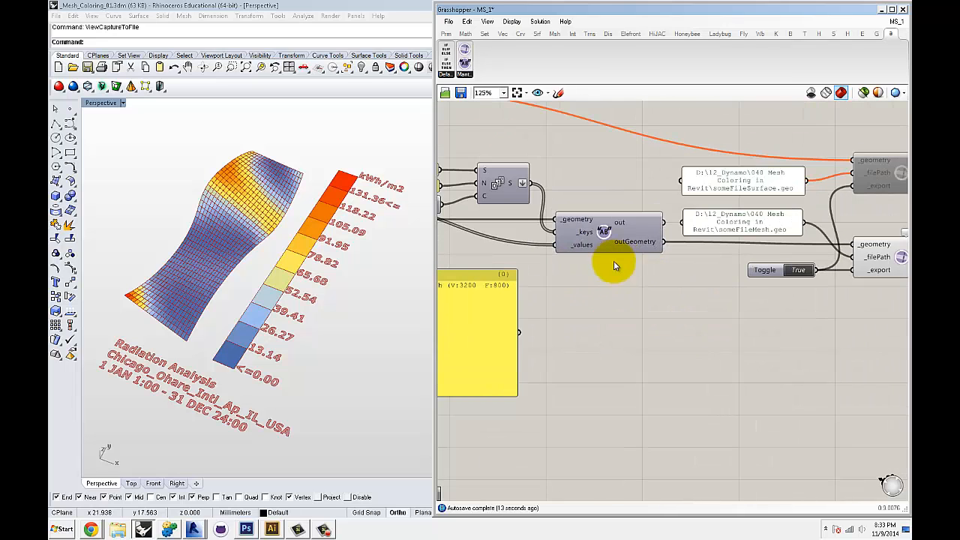
left_click(860, 257)
left_click(852, 294)
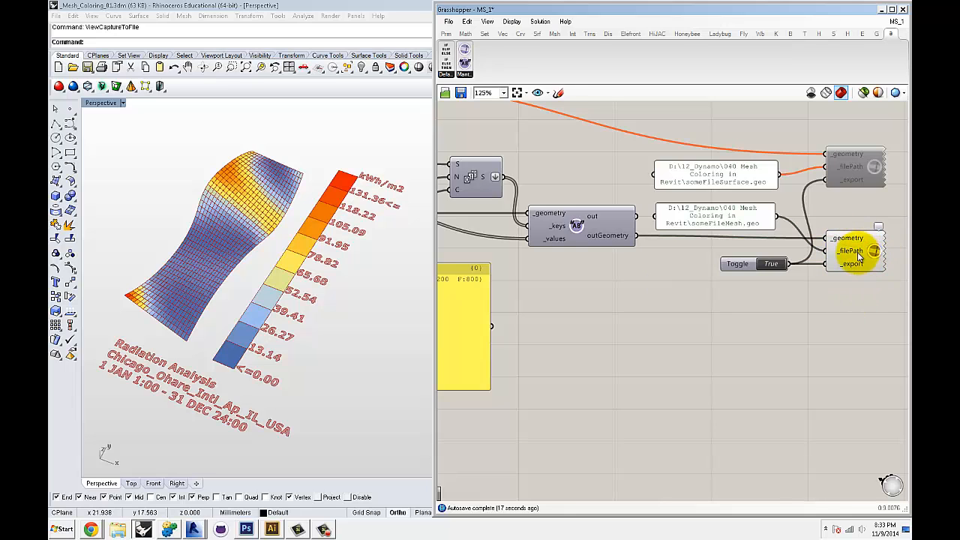
right_click_drag(745, 317, 751, 311)
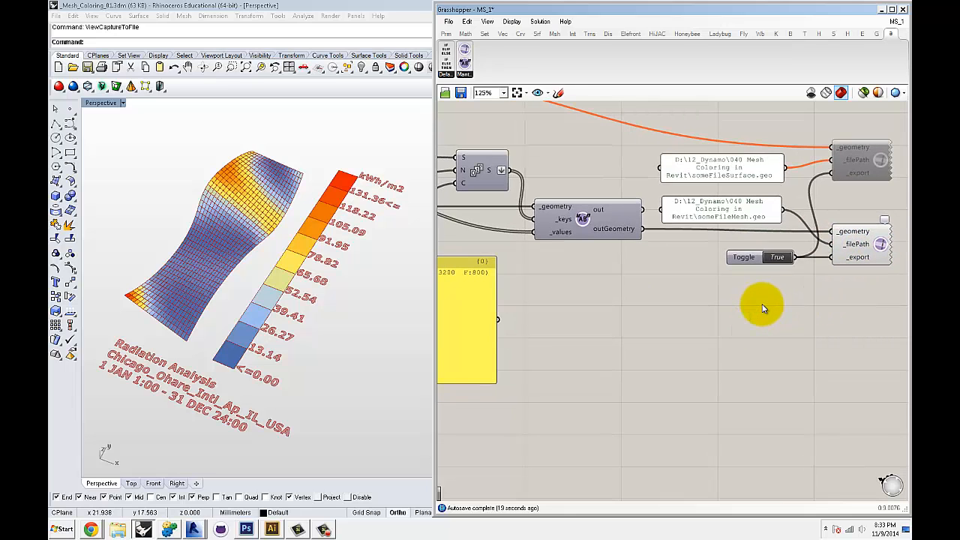
right_click_drag(673, 295, 709, 287)
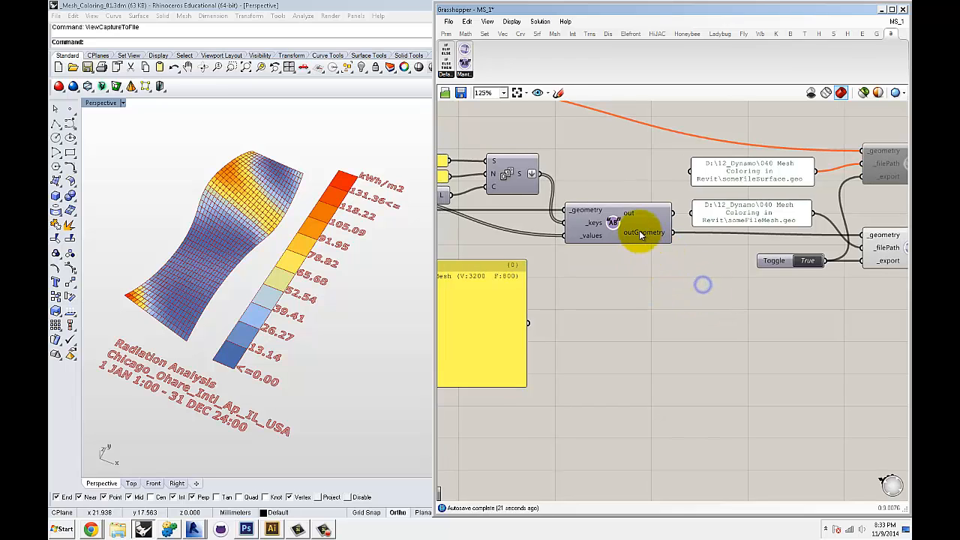
Nudge the Python Script component feeding the mesh export and read its description and input connections
left_click_drag(641, 235, 639, 238)
left_click(636, 276)
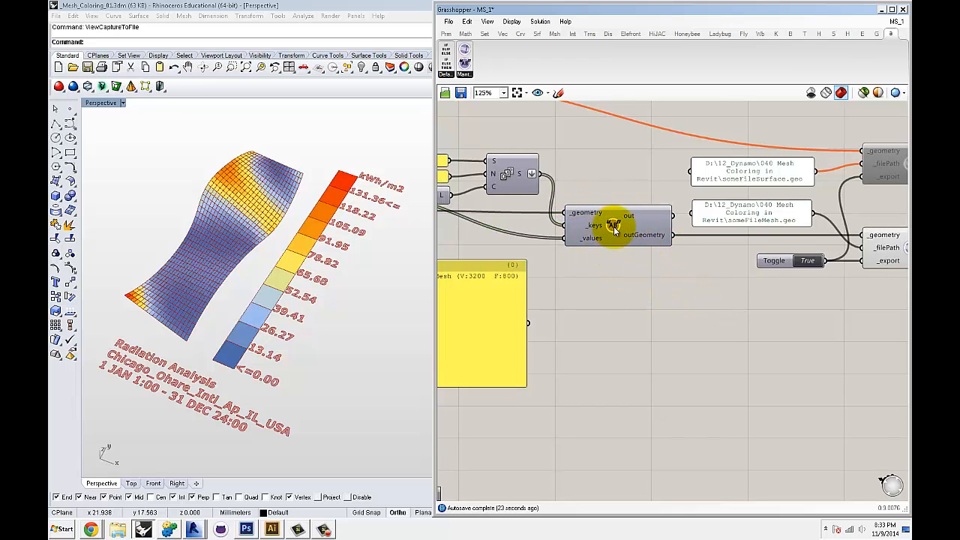
mouse_move(614, 225)
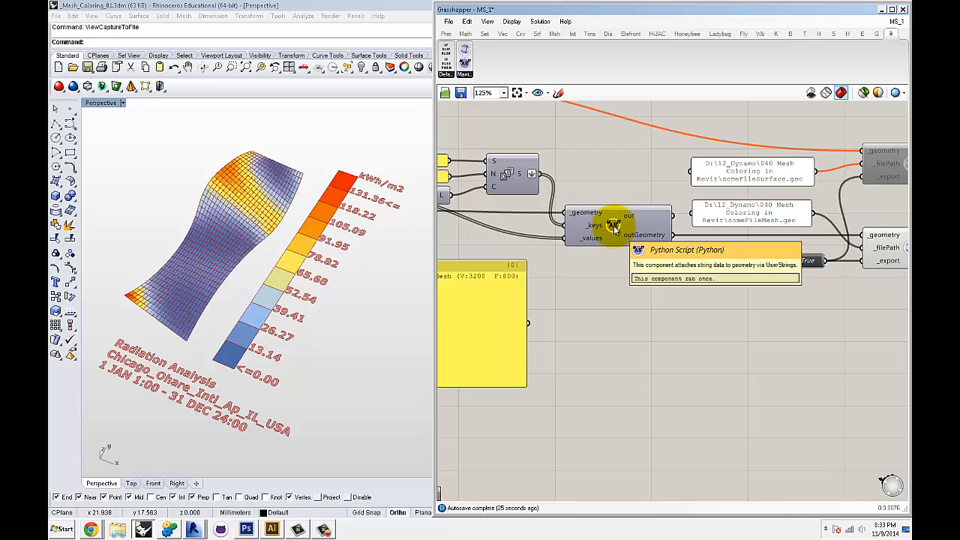
right_click_drag(611, 275, 671, 272)
scroll(628, 270, "up", 1)
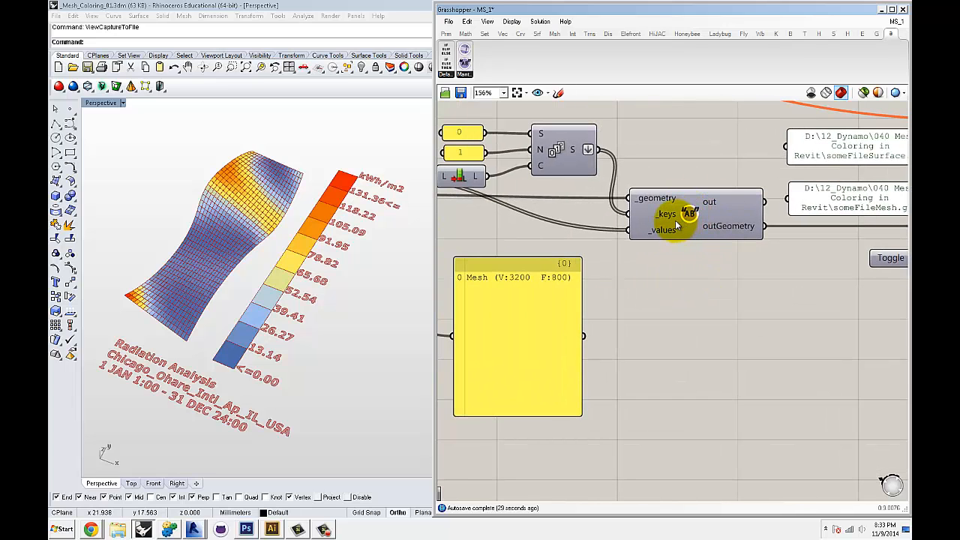
scroll(665, 274, "down", 3)
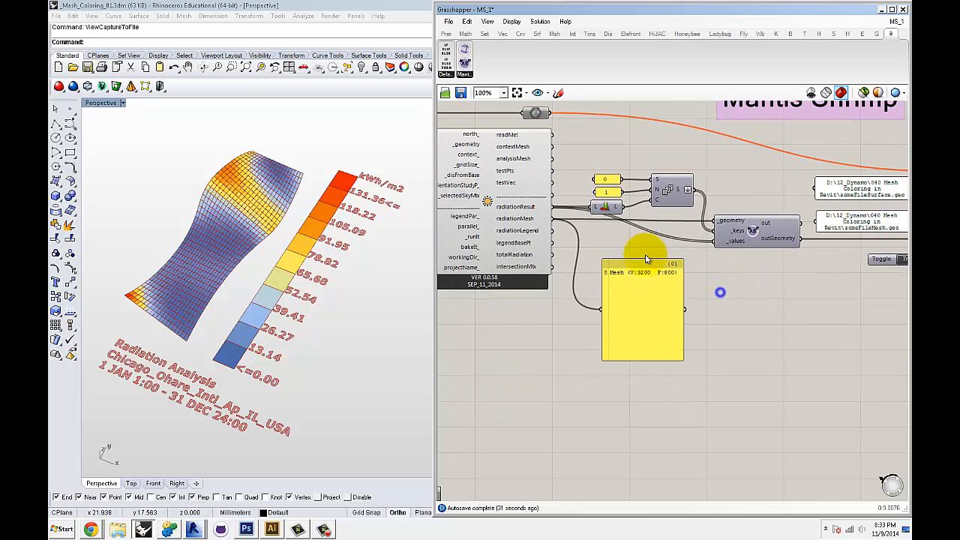
Rewire the panel to radiationResult, go to the end of its value list, and examine individual mesh faces up close
scroll(647, 258, "up", 1)
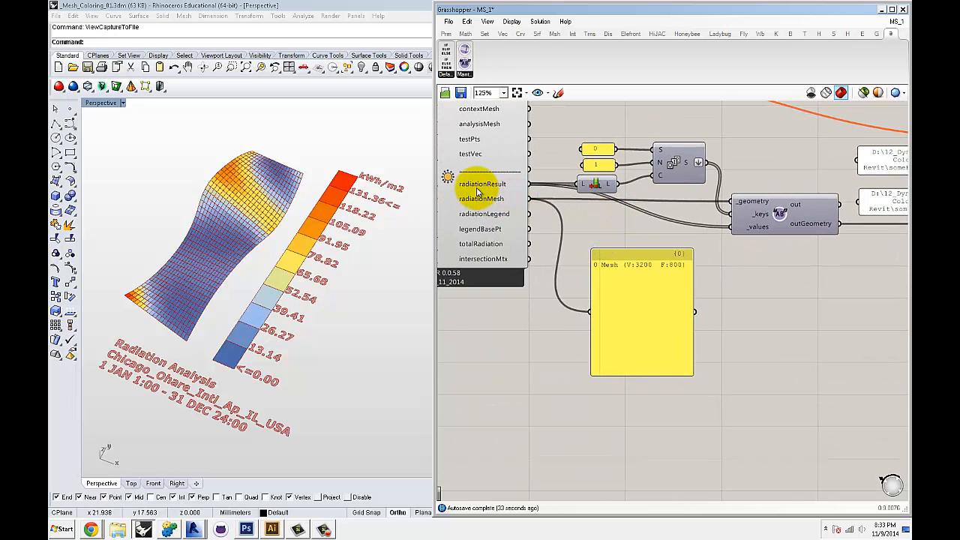
left_click_drag(528, 185, 590, 312)
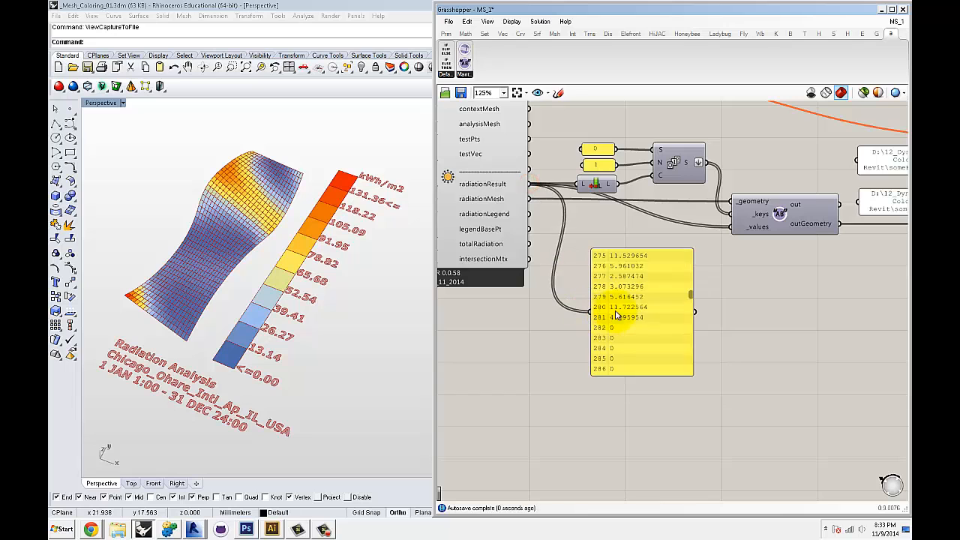
scroll(666, 322, "up", 1)
left_click_drag(699, 292, 708, 393)
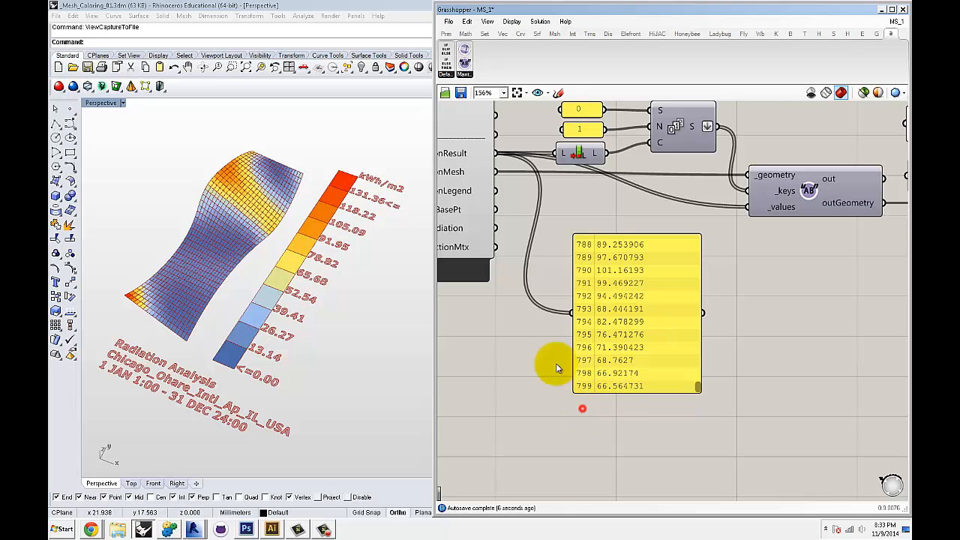
scroll(557, 338, "down", 2)
scroll(259, 264, "up", 6)
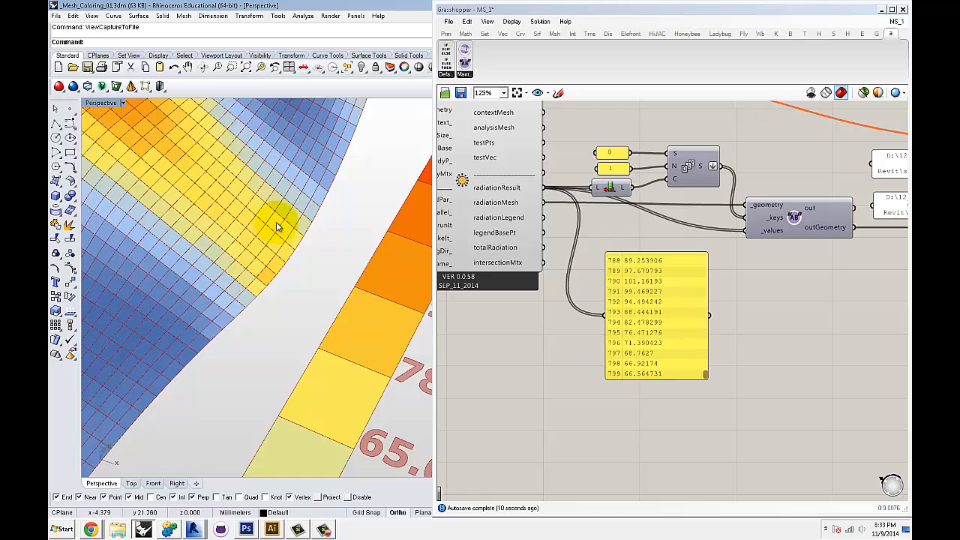
Wire the Series component's S output into the panel to list the generated keys
left_click(820, 283)
scroll(802, 292, "down", 3)
right_click_drag(796, 292, 701, 285)
scroll(686, 279, "up", 2)
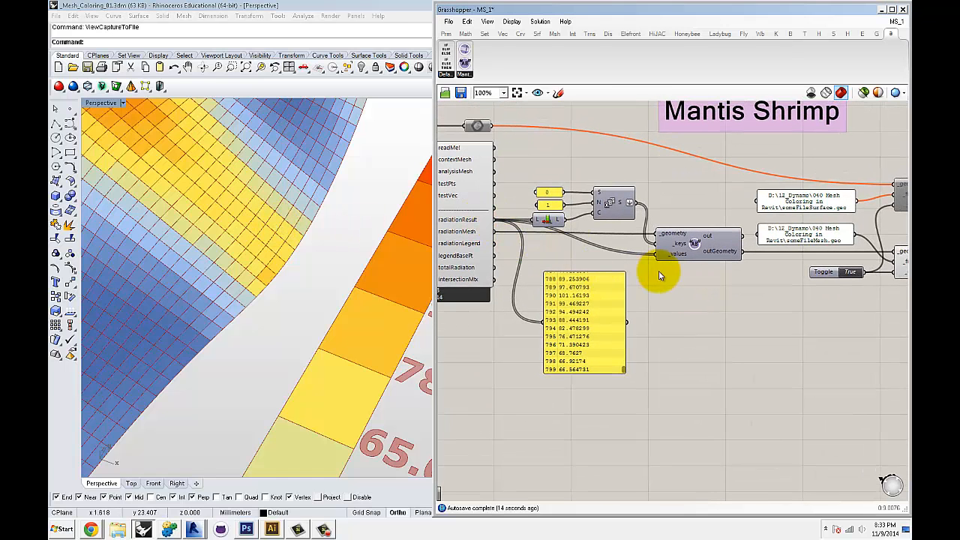
scroll(659, 276, "up", 1)
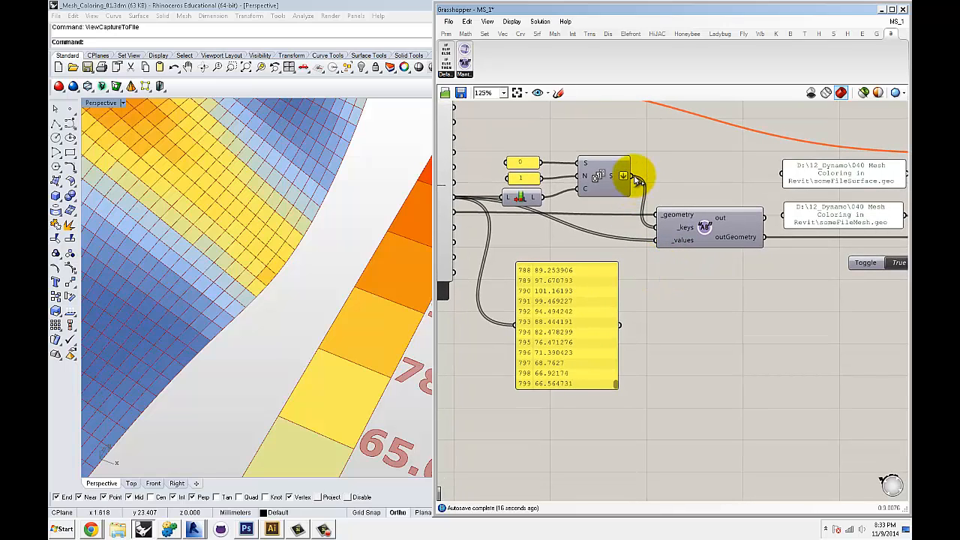
left_click_drag(638, 180, 516, 324)
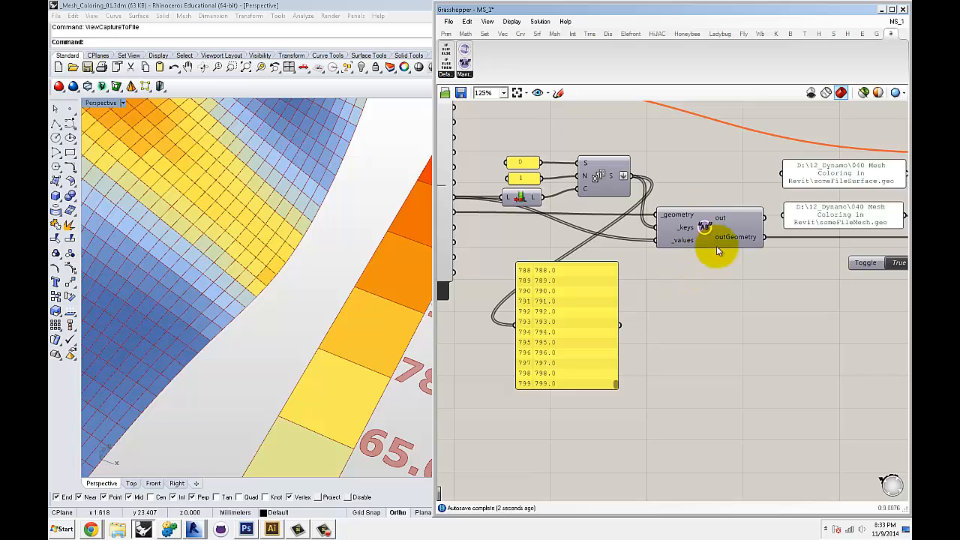
Examine the _keys and _values inputs of the Python Script component up close
left_click_drag(711, 201, 708, 194)
left_click(702, 190)
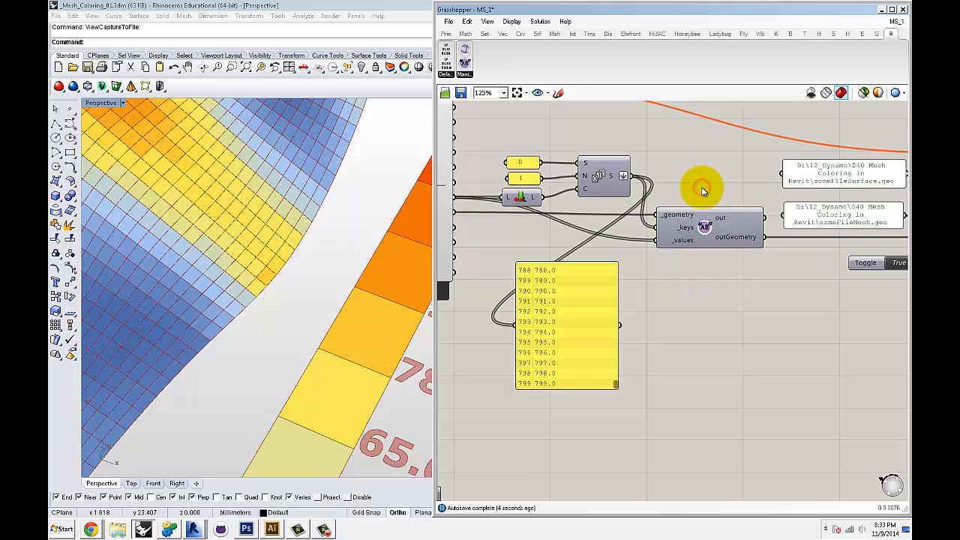
scroll(682, 229, "up", 3)
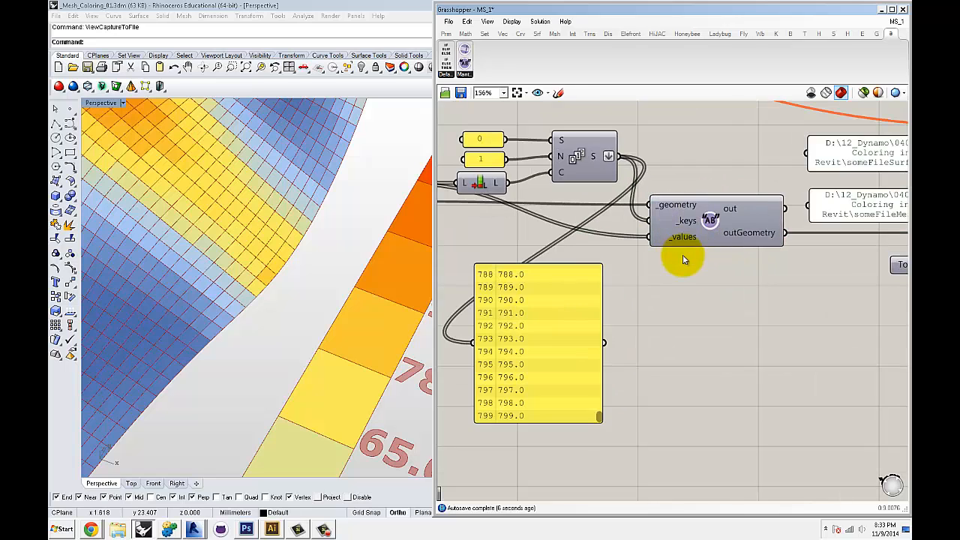
mouse_move(684, 235)
mouse_move(687, 216)
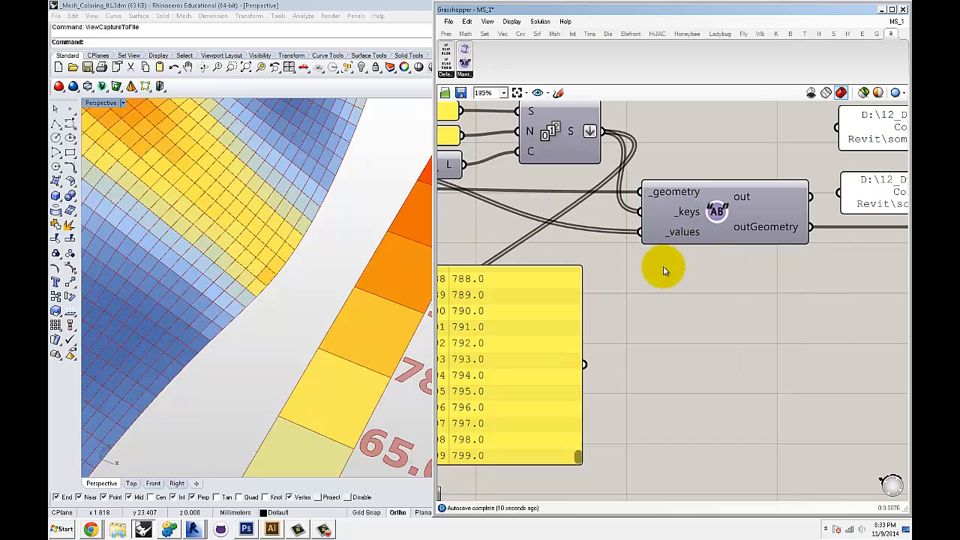
scroll(685, 241, "down", 3)
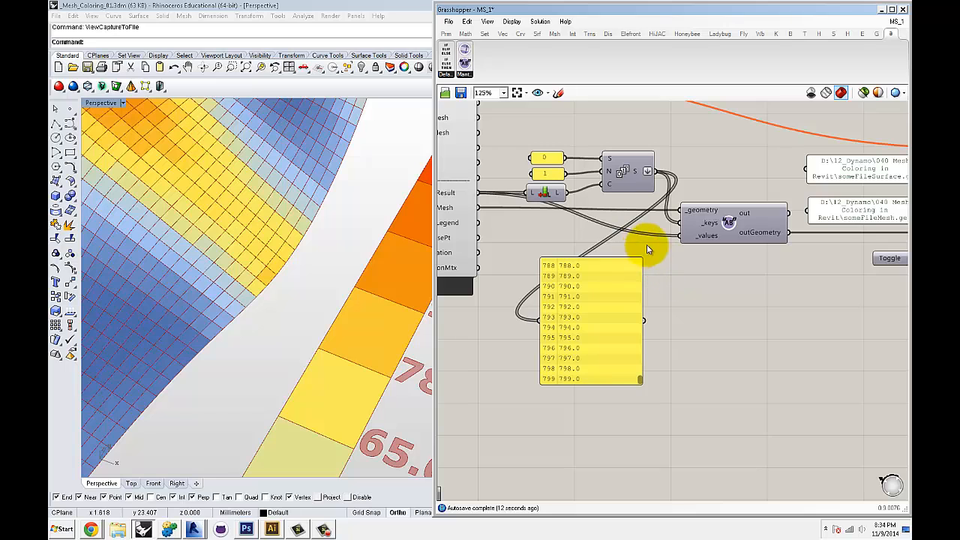
Shift the Series component with its number panels and list length slightly left, and move the output panel down and right
left_click_drag(574, 193, 542, 150)
left_click_drag(631, 177, 608, 178)
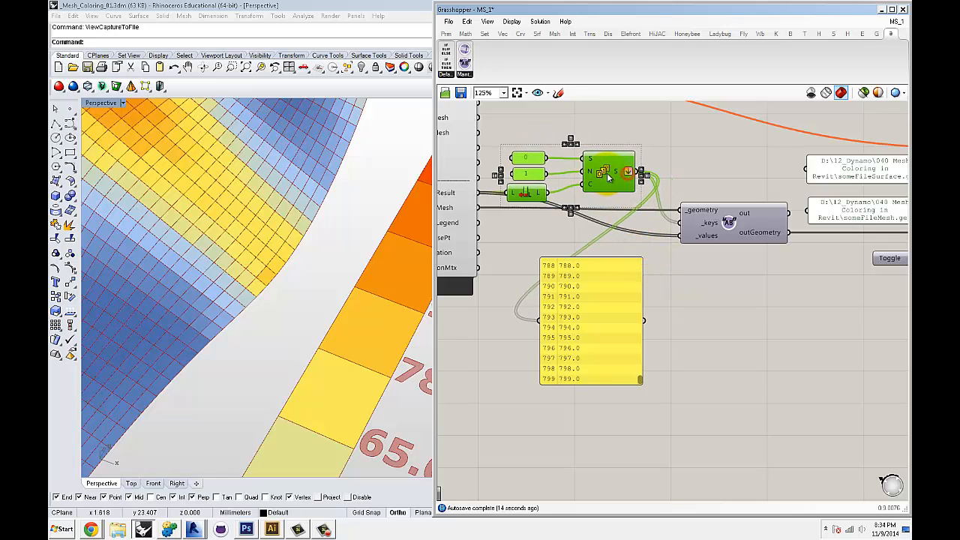
left_click(696, 150)
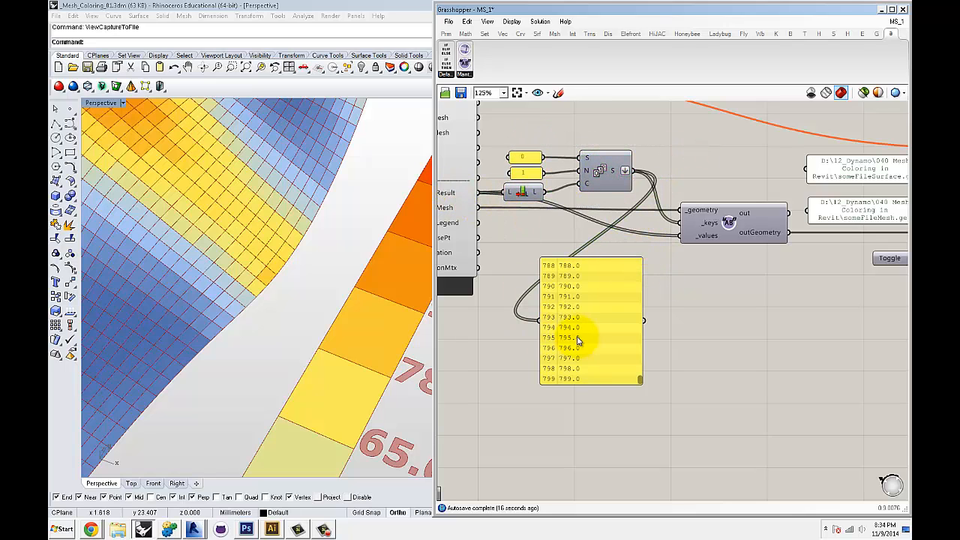
left_click_drag(577, 342, 632, 372)
left_click(516, 307)
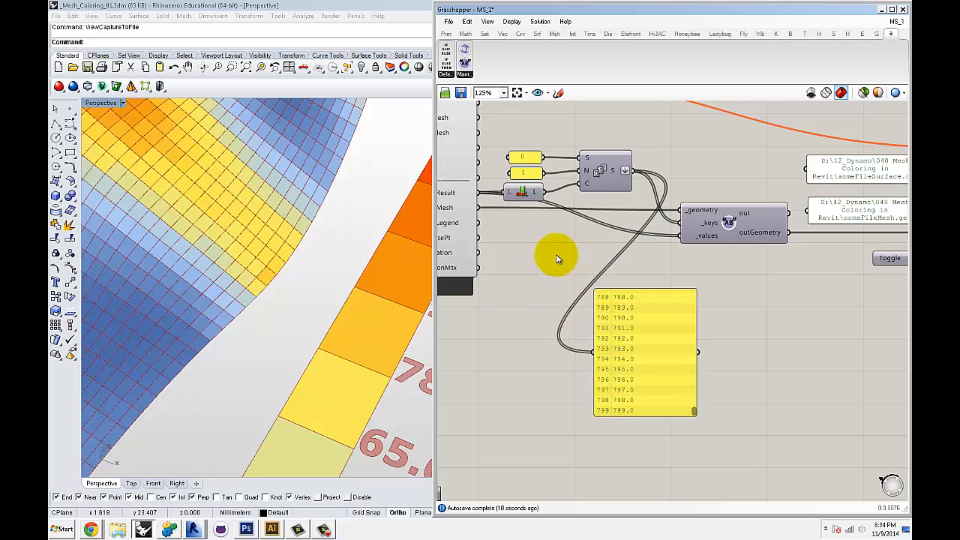
right_click_drag(553, 254, 565, 250)
Reconnect the Series output to the panel and look through the key list from the middle to its last entries
left_click_drag(634, 177, 632, 367)
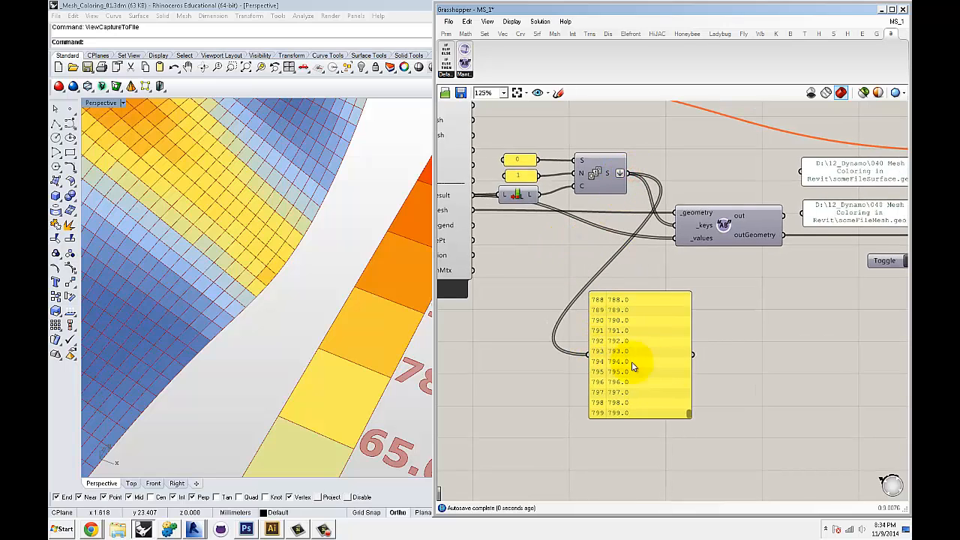
left_click_drag(690, 415, 690, 363)
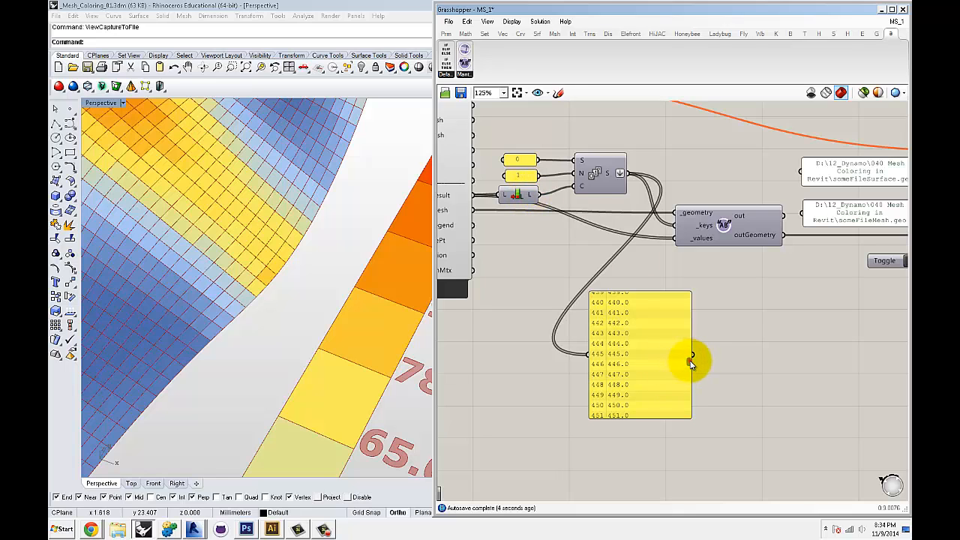
left_click_drag(691, 363, 666, 412)
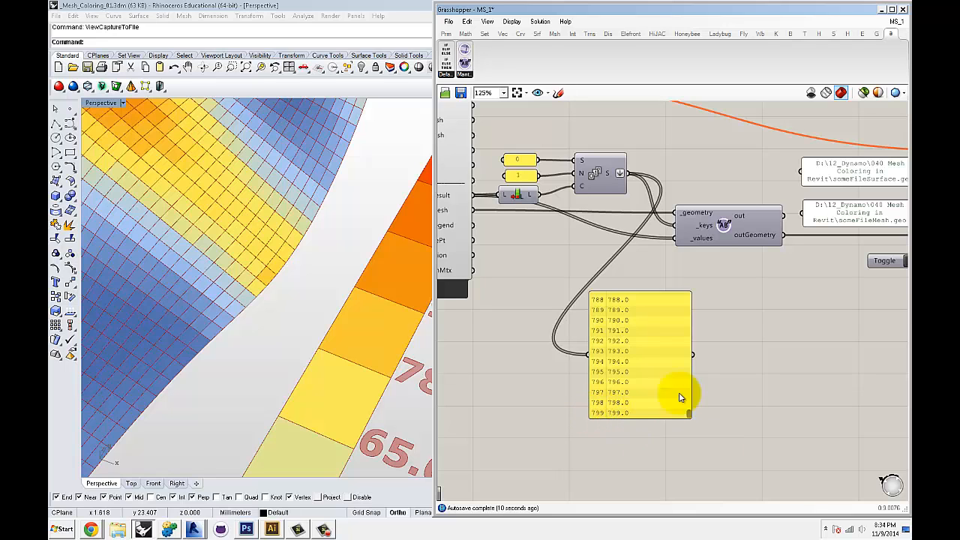
Move the key list panel to the right, below the Python Script and mesh export components
right_click_drag(726, 325, 690, 317)
right_click_drag(713, 272, 634, 303)
scroll(663, 289, "down", 2)
scroll(632, 292, "up", 2)
left_click_drag(512, 345, 719, 384)
left_click(660, 303)
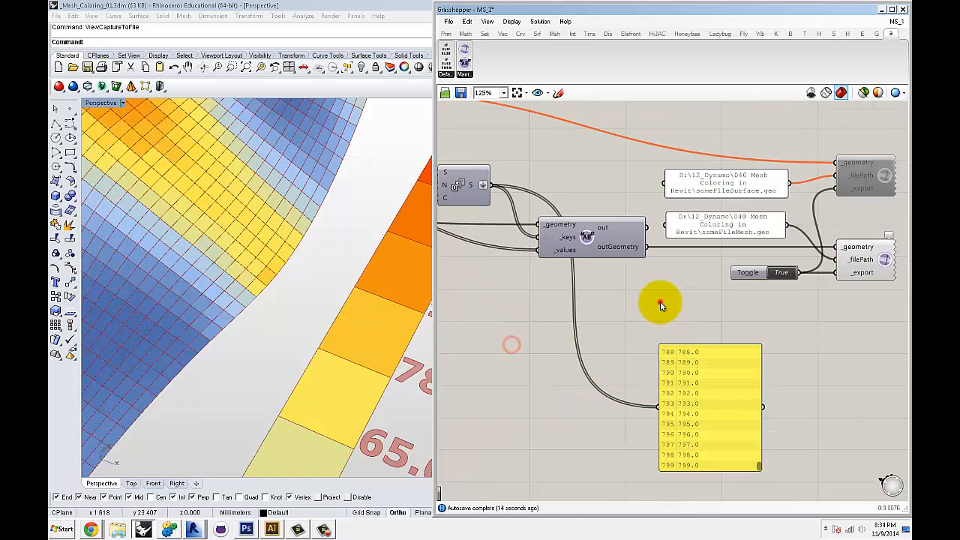
Review how the radiation outputs and Series keys connect to the _geometry, _keys and _values inputs
scroll(663, 303, "down", 2)
right_click_drag(666, 302, 610, 302)
scroll(541, 292, "up", 2)
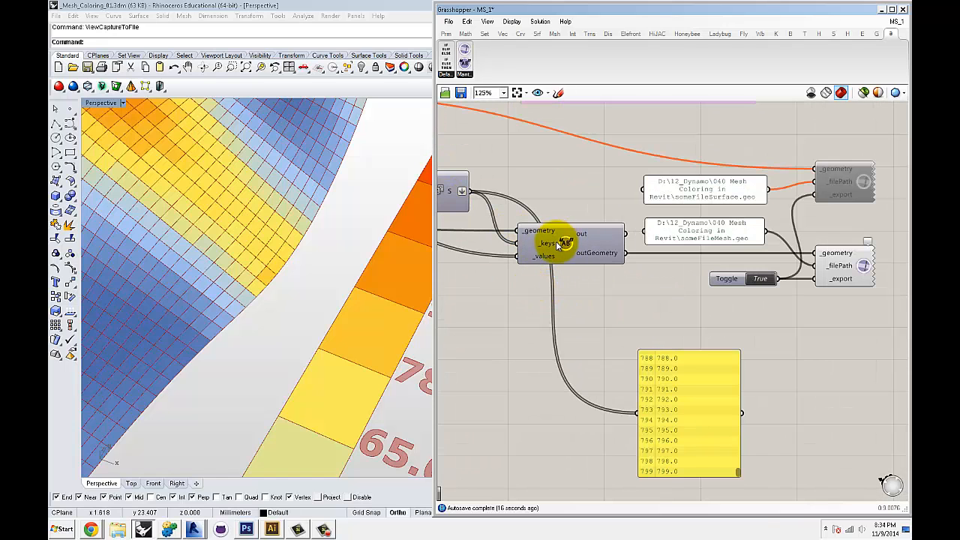
right_click_drag(531, 274, 648, 281)
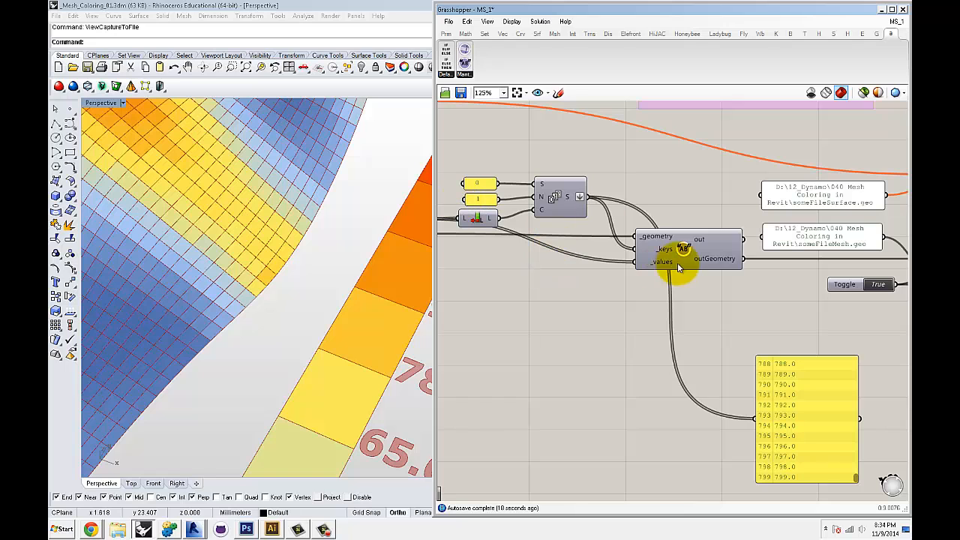
right_click_drag(445, 315, 553, 310)
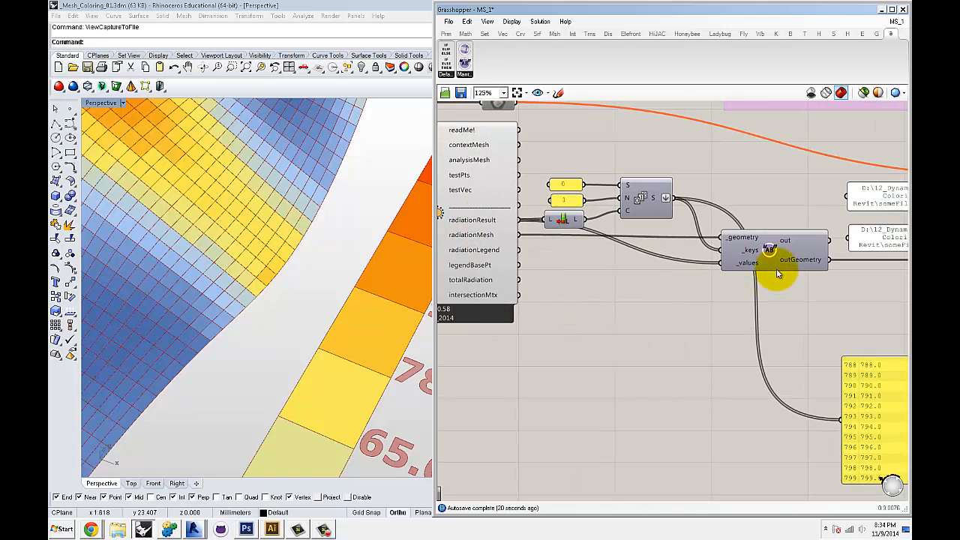
Connect the radiationMesh output to the panel below the Series component to inspect the mesh that enters _geometry
mouse_move(792, 289)
right_mouse_down()
mouse_move(541, 293)
mouse_move(793, 297)
right_mouse_up()
scroll(568, 285, "down", 1)
scroll(642, 266, "up", 1)
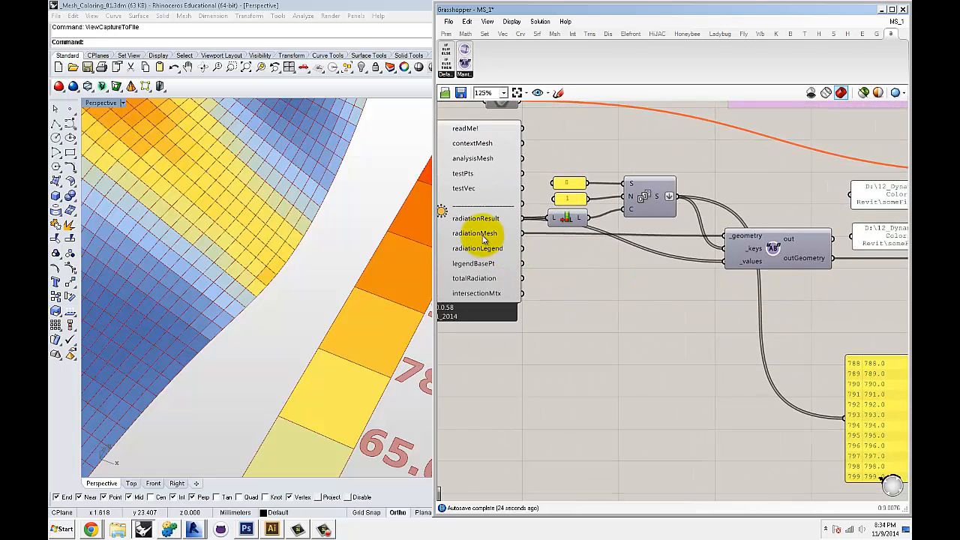
left_click_drag(523, 233, 645, 364)
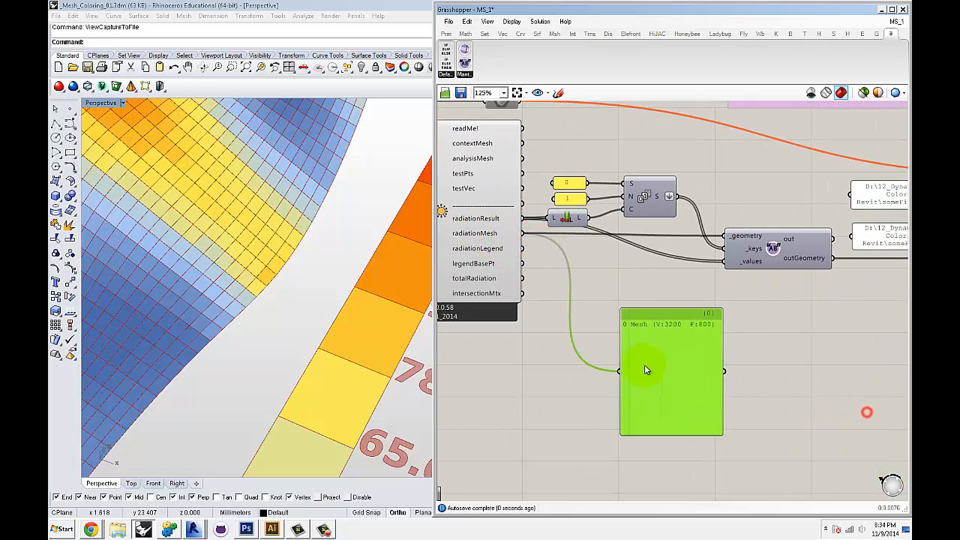
right_click_drag(818, 275, 789, 272)
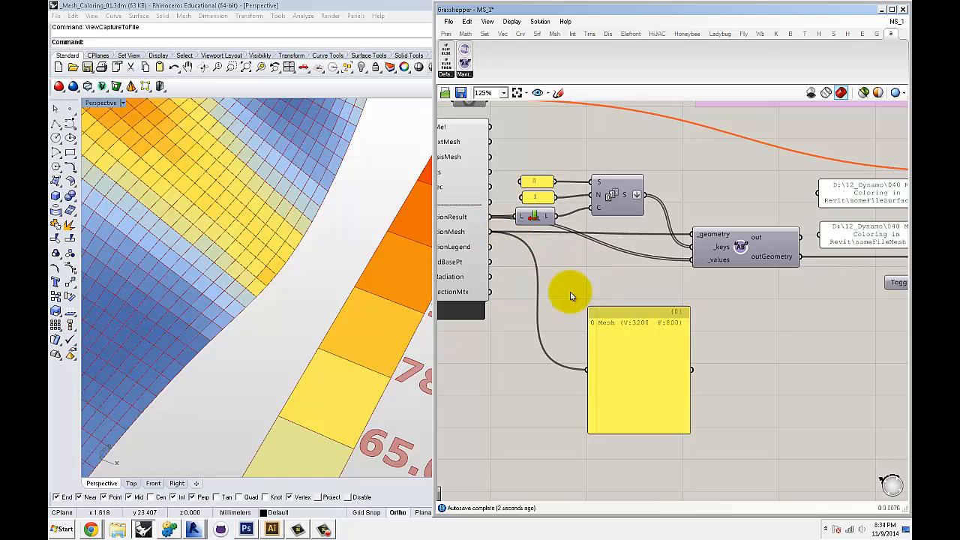
right_click_drag(742, 315, 687, 310)
scroll(690, 246, "up", 1)
left_click_drag(698, 305, 642, 216)
left_click(674, 194)
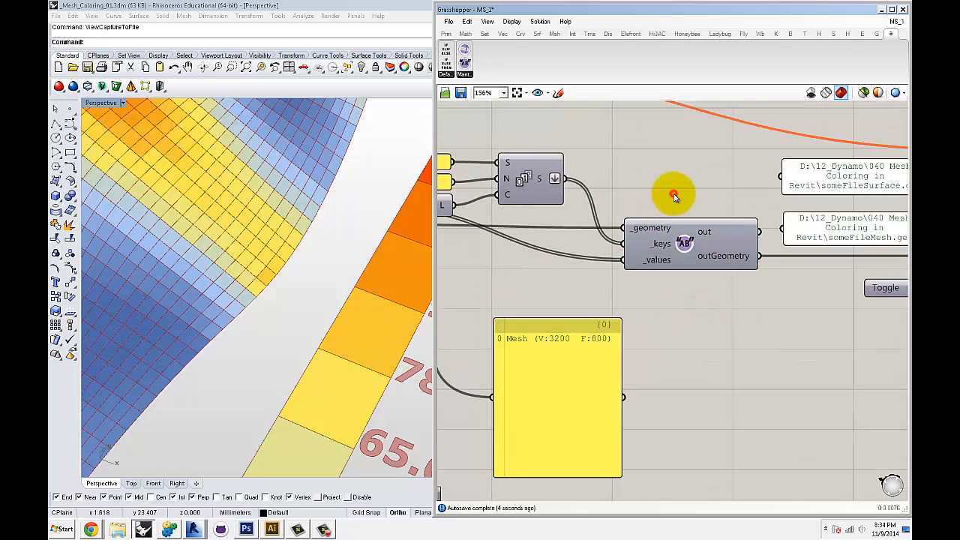
Connect the outGeometry output to the mesh panel and place the panel below the key-value string component
scroll(685, 217, "down", 2)
right_click_drag(826, 315, 779, 244)
scroll(523, 242, "up", 2)
left_click_drag(787, 240, 522, 366)
left_click_drag(583, 352, 759, 357)
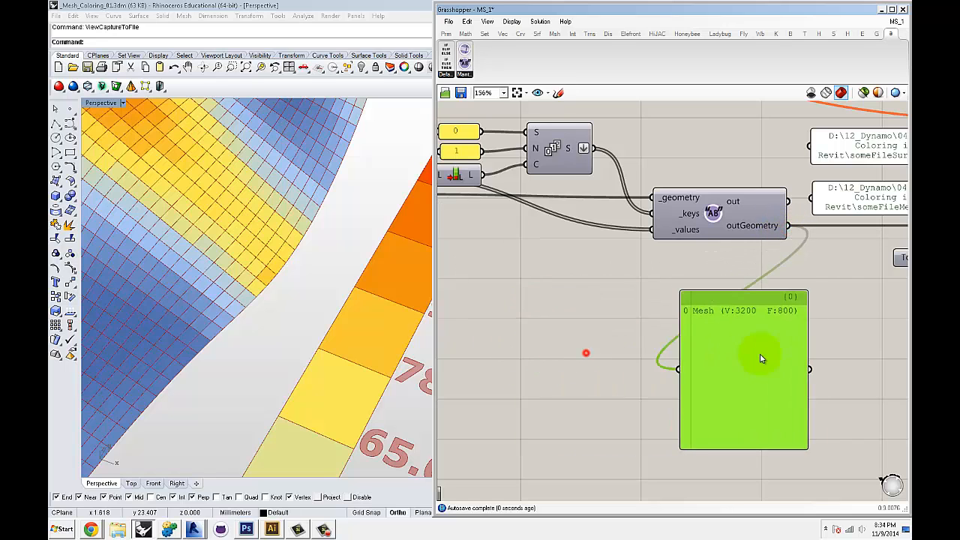
right_click_drag(833, 326, 694, 305)
left_click(650, 288)
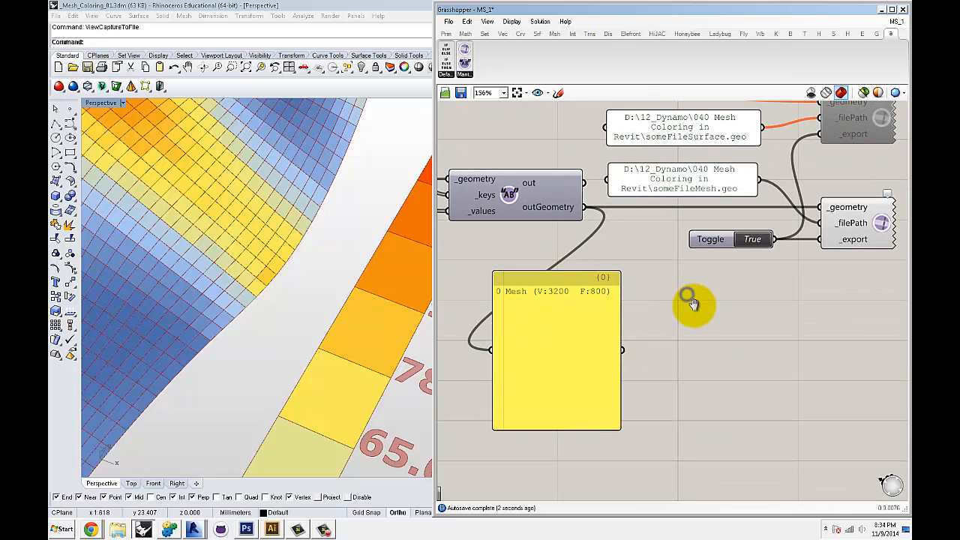
Re-export the mesh to someFileMesh.geo by switching the export toggle to False and back to True, and read the export component's remark
left_click_drag(585, 207, 825, 208)
right_click_drag(829, 274, 761, 295)
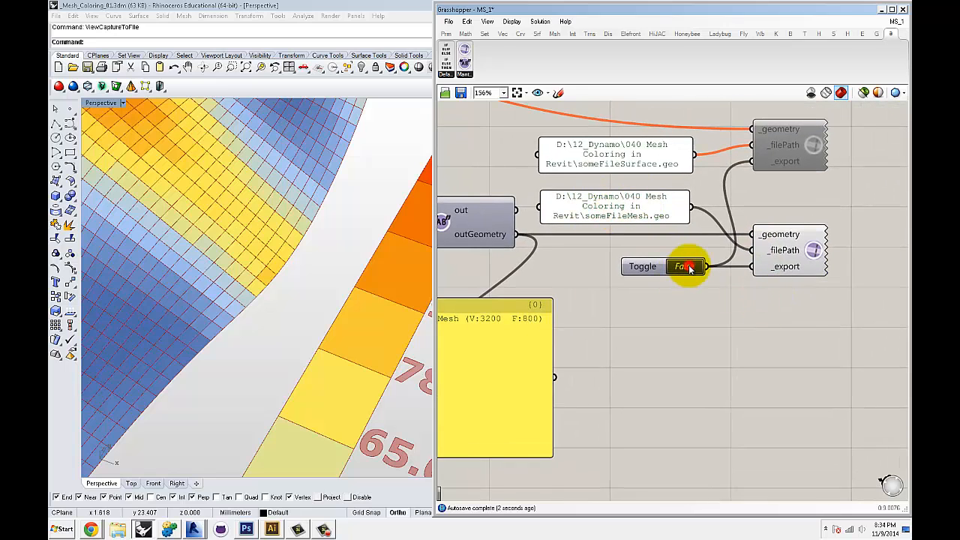
left_click(692, 326)
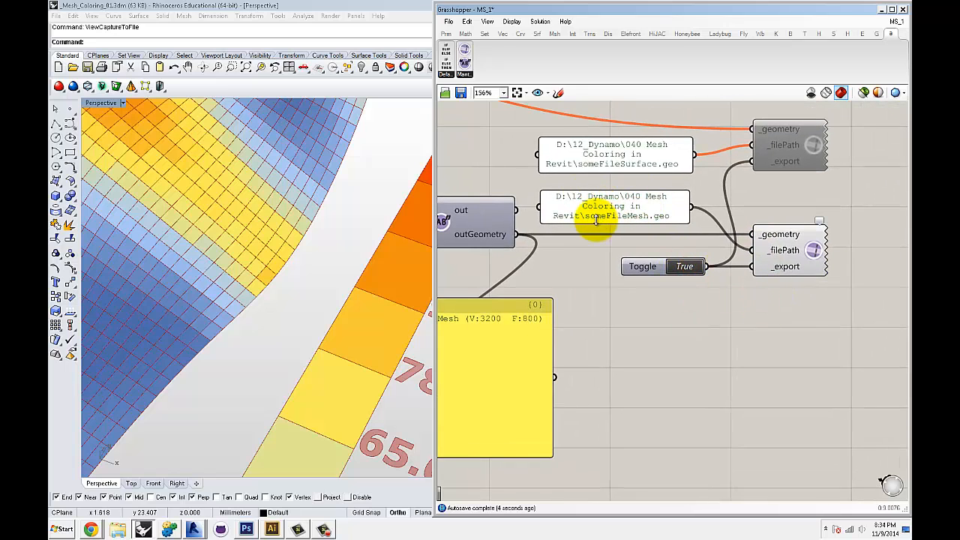
right_click_drag(722, 327, 723, 310)
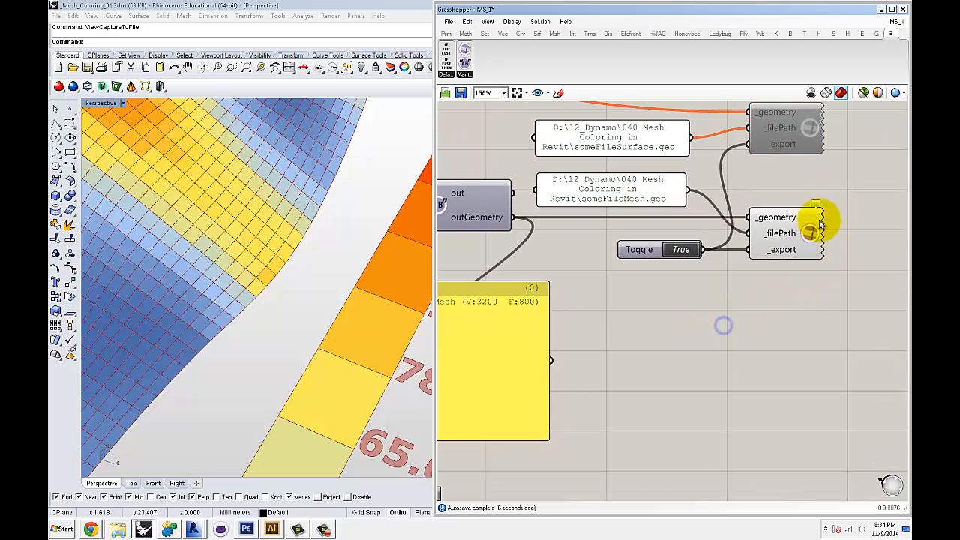
right_click_drag(840, 268, 649, 280)
mouse_move(627, 222)
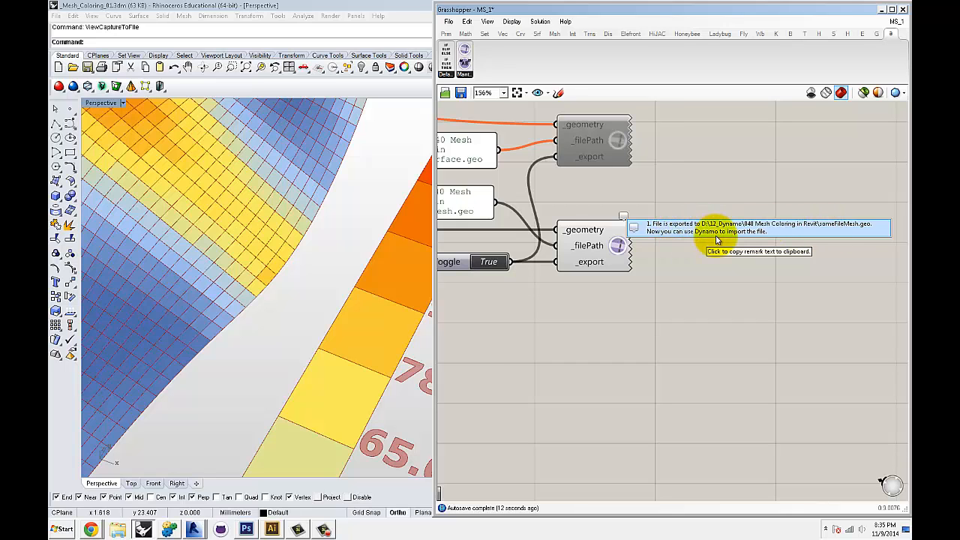
Move the outGeometry panel further right and down, clear of the export components
scroll(720, 274, "down", 3)
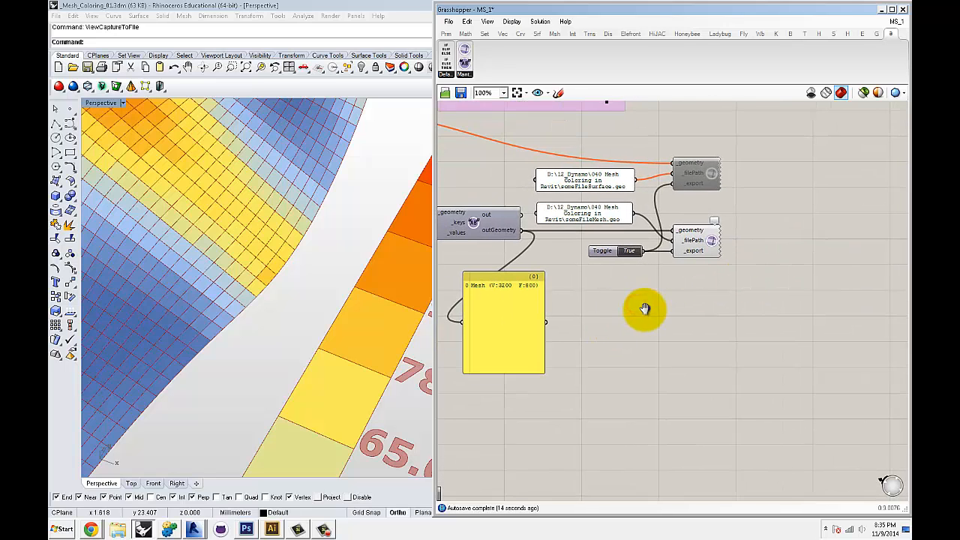
left_click_drag(549, 332, 660, 365)
left_click(718, 321)
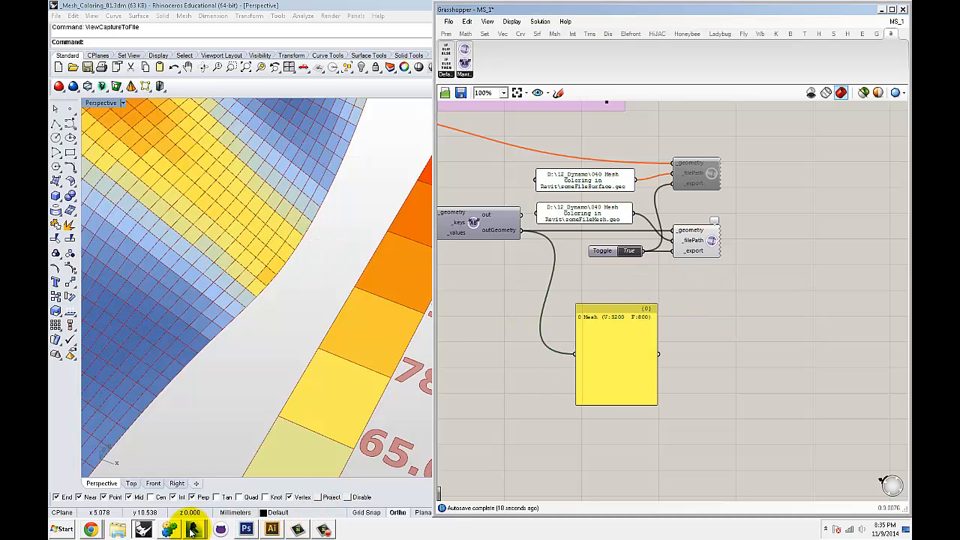
Switch to Revit with the Dynamo graph and orbit the 3D view to examine the whole radiation point display and its legend
left_click(192, 530)
left_click(183, 505)
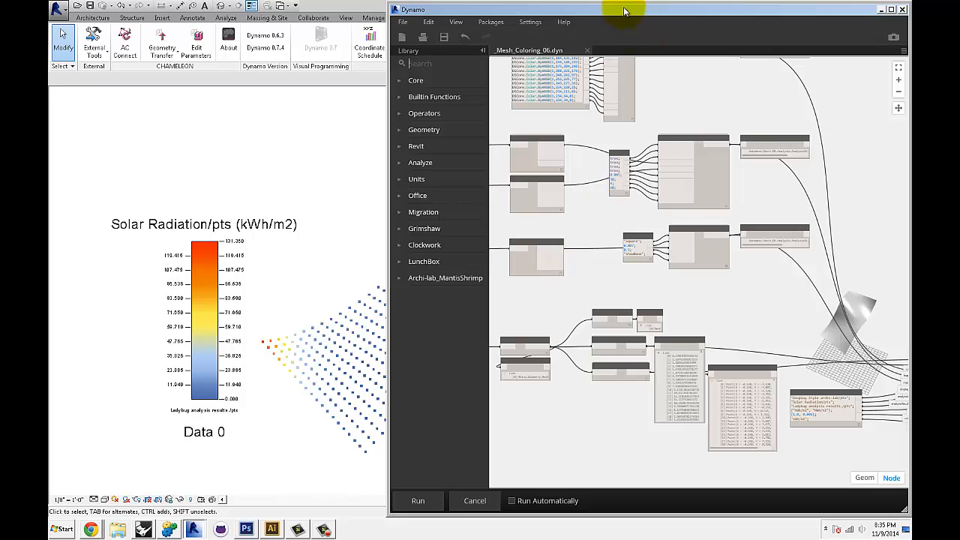
middle_click_drag(300, 268, 262, 235, "shift")
left_click(578, 281)
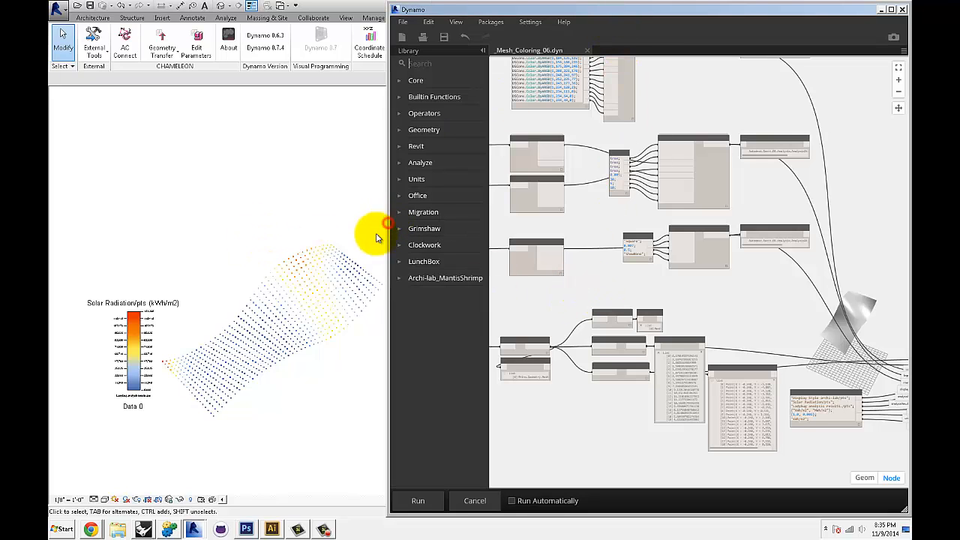
left_click(244, 268)
scroll(236, 317, "up", 1)
middle_click_drag(213, 339, 90, 264)
left_click(598, 274)
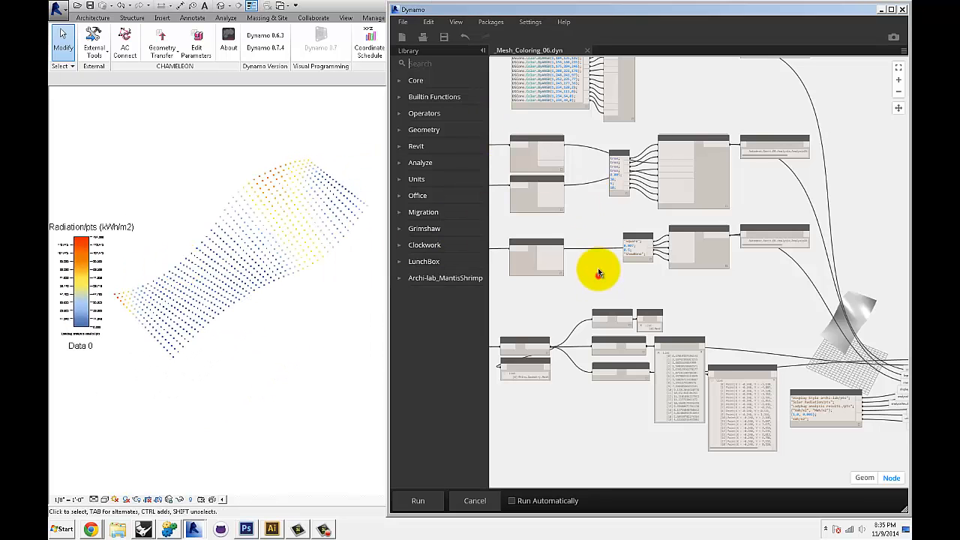
Find the File Path node of the Mesh group in the Dynamo graph and open its file browser
scroll(597, 274, "down", 3)
scroll(615, 245, "up", 6)
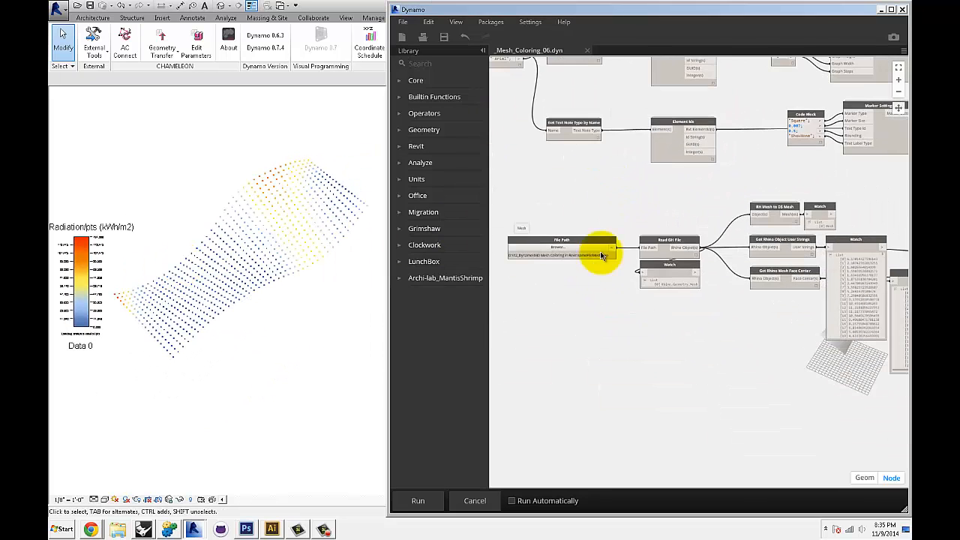
scroll(604, 267, "down", 4)
scroll(682, 317, "up", 3)
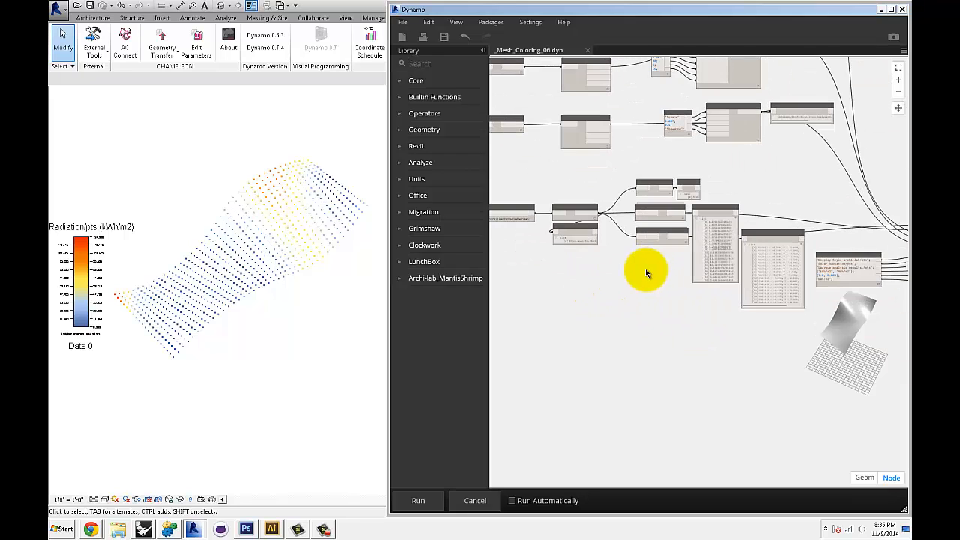
scroll(647, 274, "up", 5)
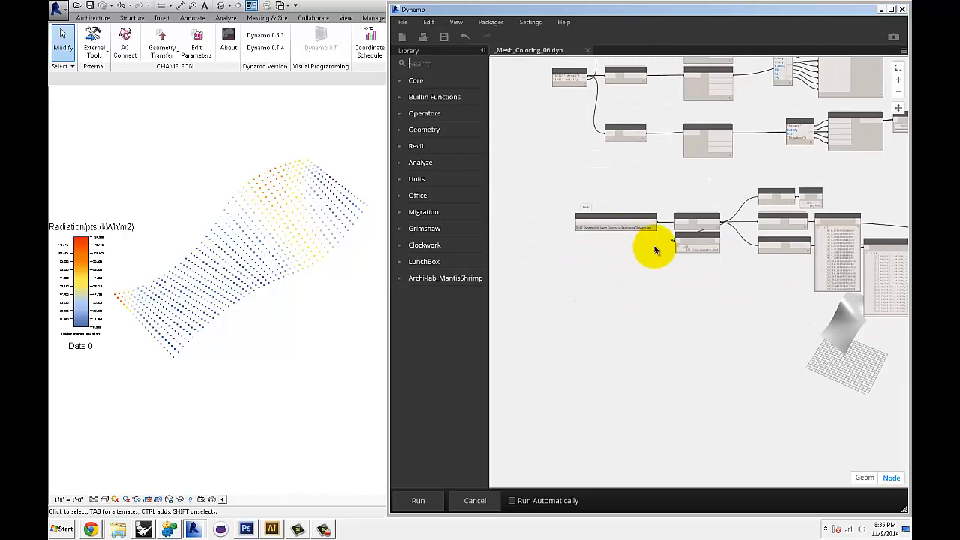
left_click(617, 197)
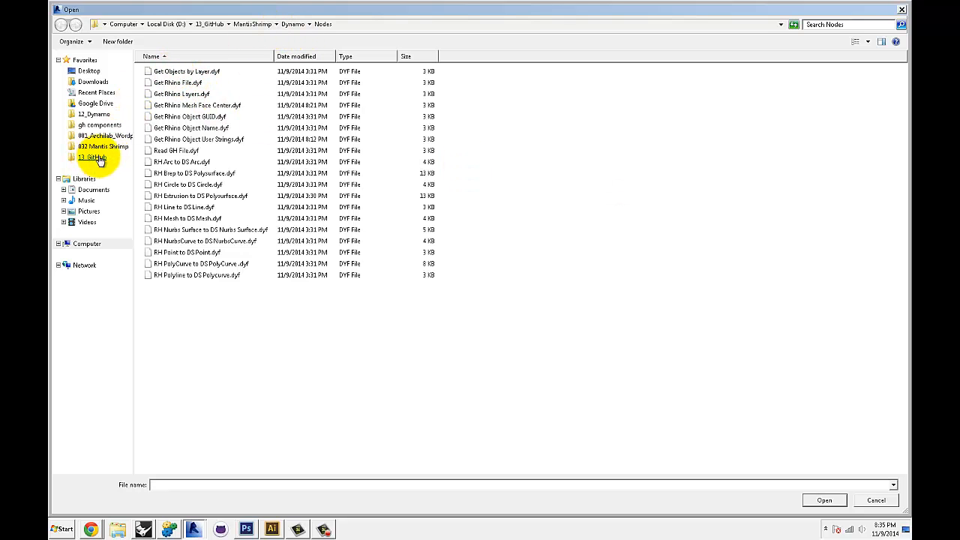
Choose someFileMesh.geo from the folder 12_Dynamo\040 Mesh Coloring in Revit as the mesh file path
left_click(92, 116)
left_click(207, 330)
scroll(203, 360, "down", 4)
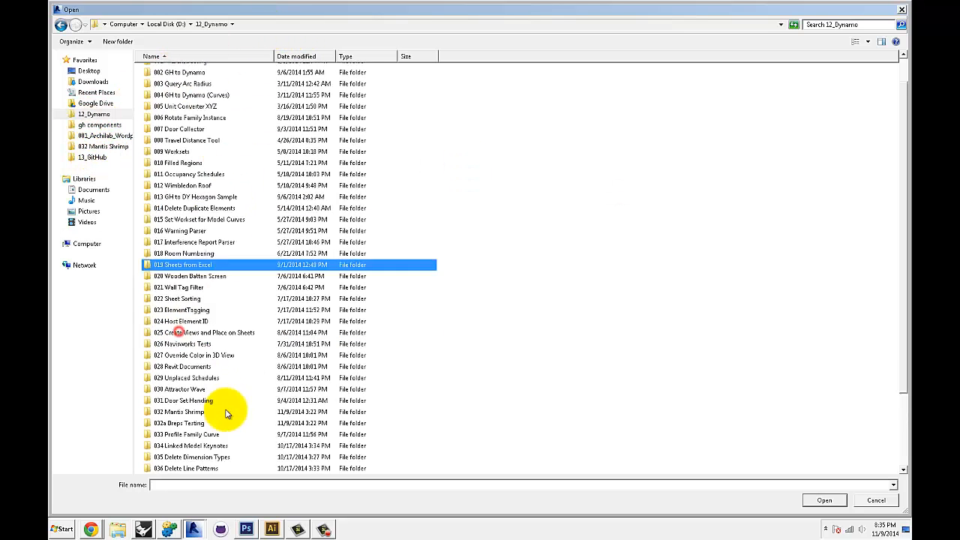
double_click(171, 355)
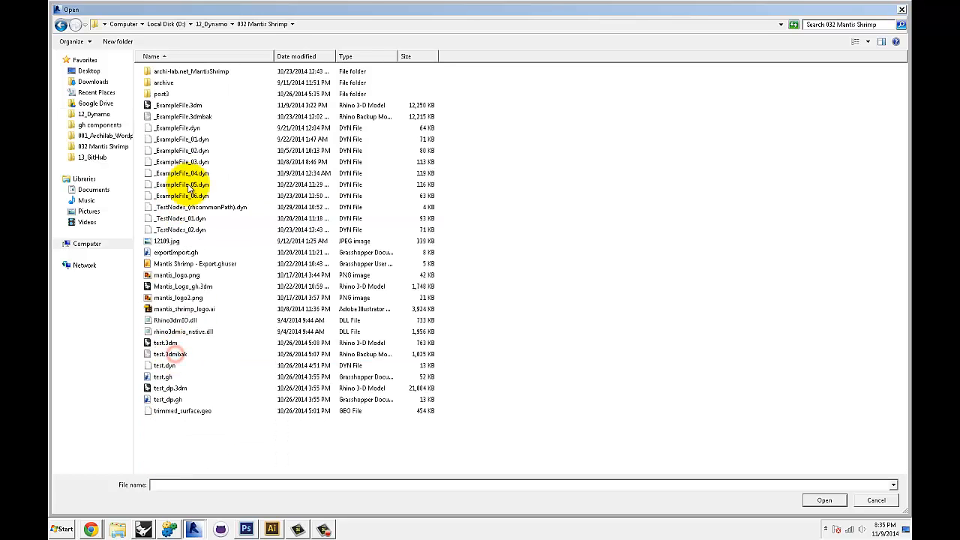
left_click(222, 25)
left_click(160, 387)
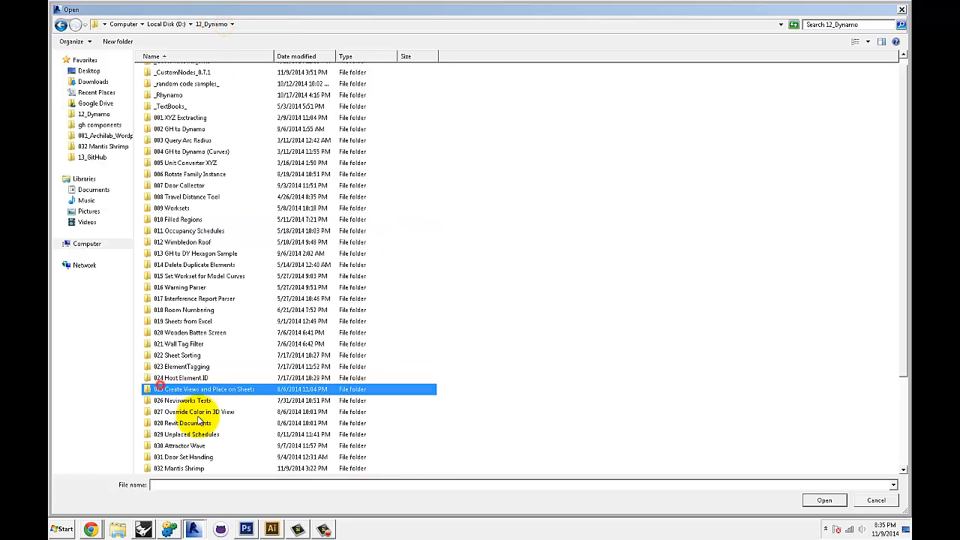
scroll(197, 420, "down", 4)
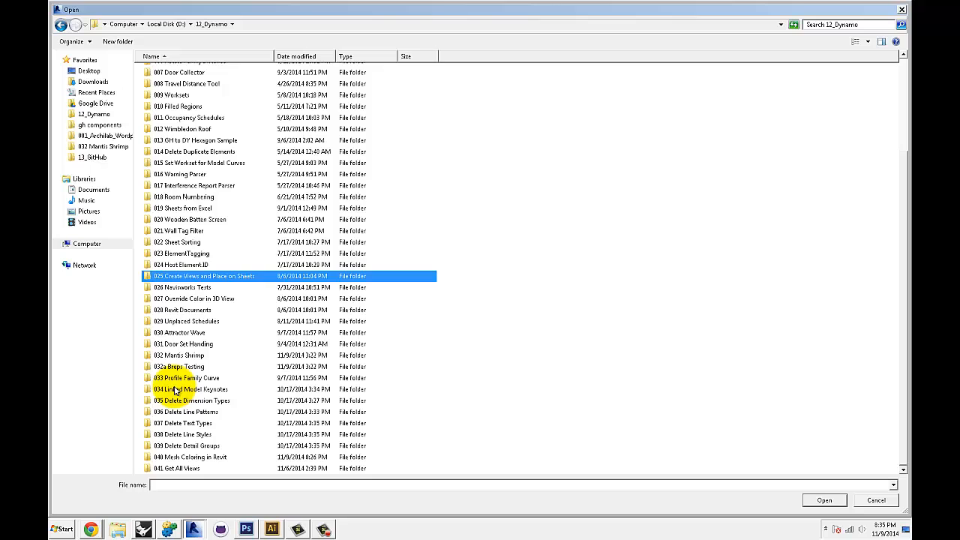
double_click(188, 456)
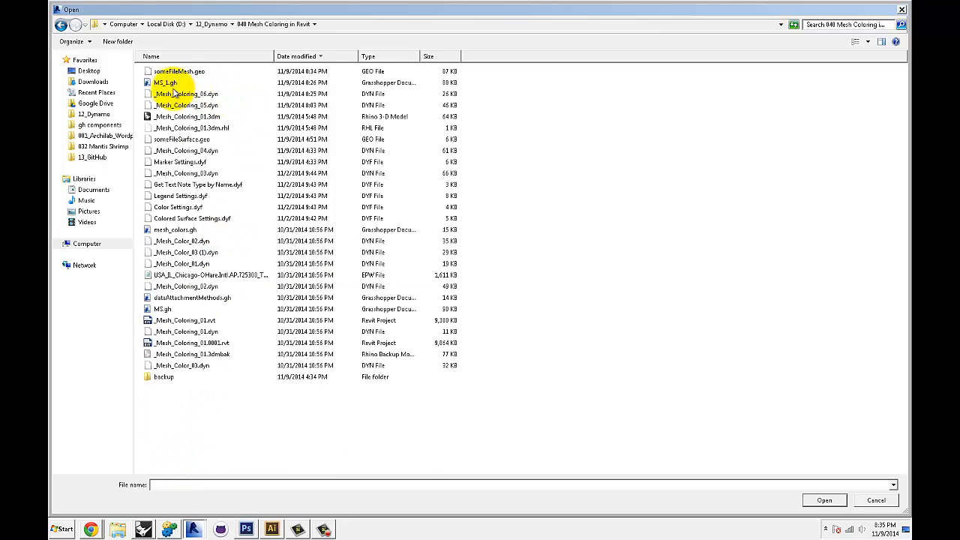
left_click(179, 73)
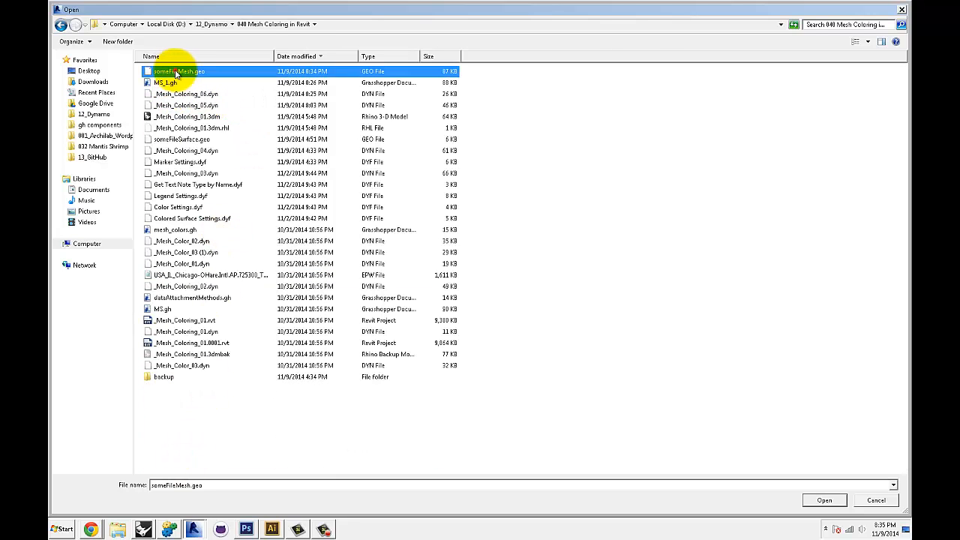
left_click(825, 501)
Connect the File Path output to the Watch node instead of Read GH File, and move the Watch node below Read GH File
left_click(645, 260)
scroll(678, 263, "down", 1)
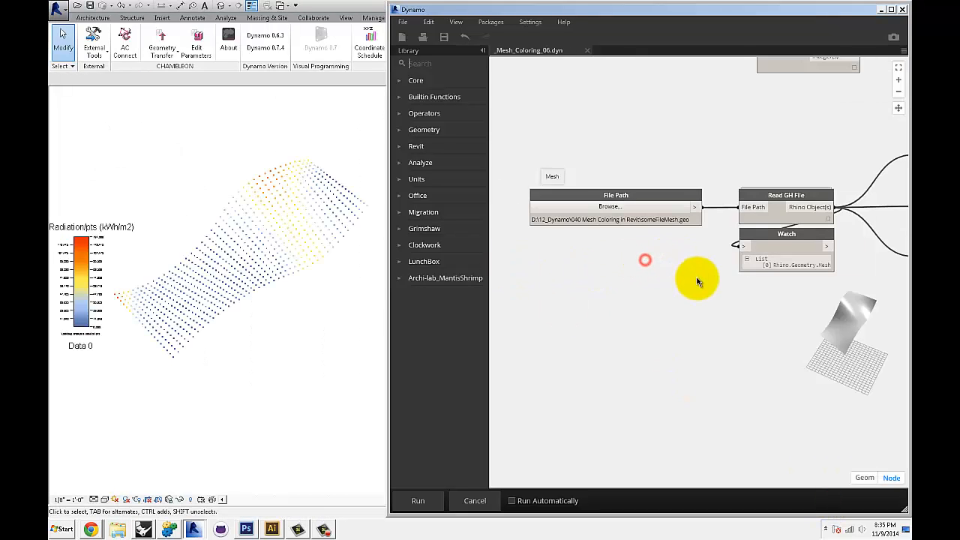
middle_click_drag(753, 289, 646, 283)
scroll(555, 197, "up", 2)
left_click_drag(531, 189, 600, 259)
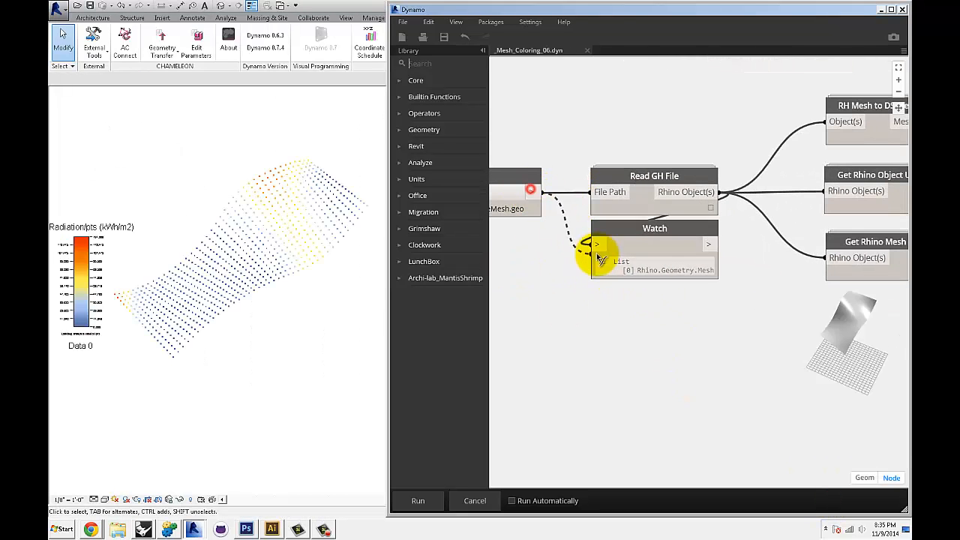
left_click_drag(531, 192, 600, 300)
left_click(673, 284)
scroll(666, 240, "down", 1)
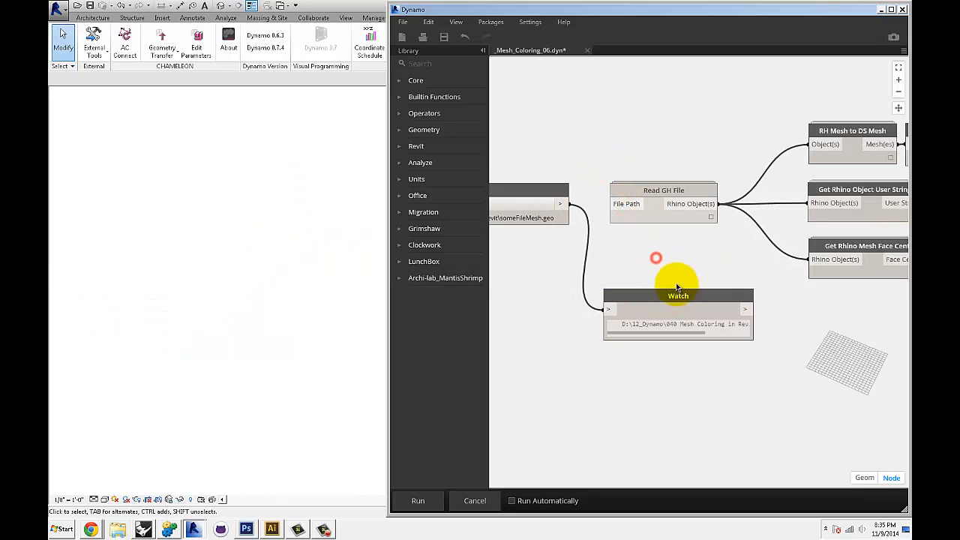
scroll(675, 285, "up", 1)
middle_click_drag(650, 244, 630, 232)
left_click_drag(710, 326, 628, 328)
middle_click_drag(750, 273, 827, 312)
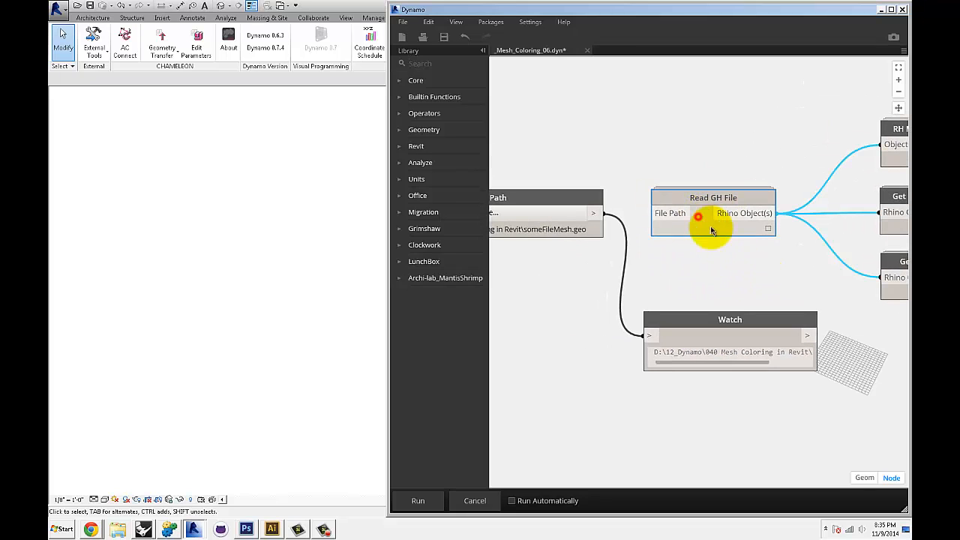
Reconnect the File Path output to Read GH File and feed its Rhino Object(s) output into the Watch node
scroll(711, 225, "up", 1)
left_click(628, 257)
left_click(528, 198)
left_click(604, 197)
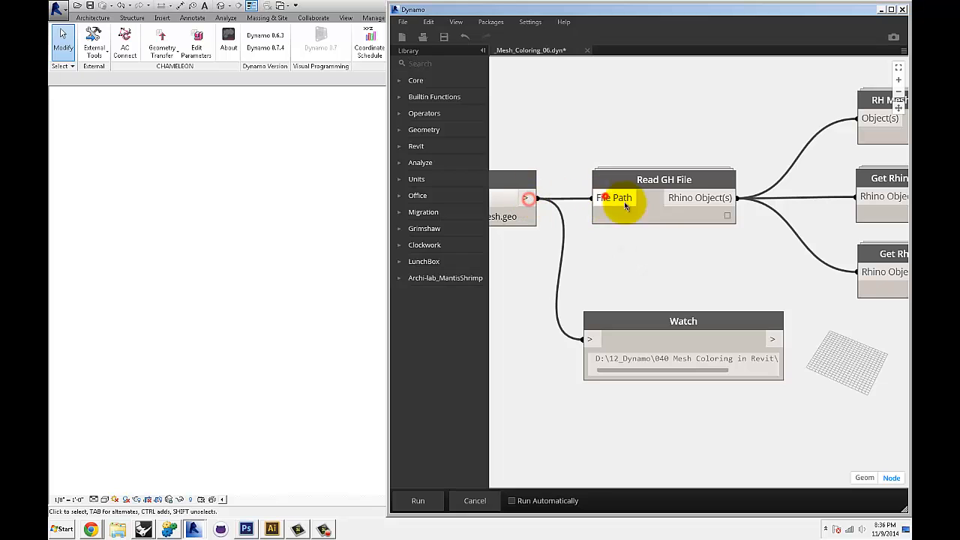
left_click(738, 198)
left_click(589, 339)
scroll(742, 285, "down", 1)
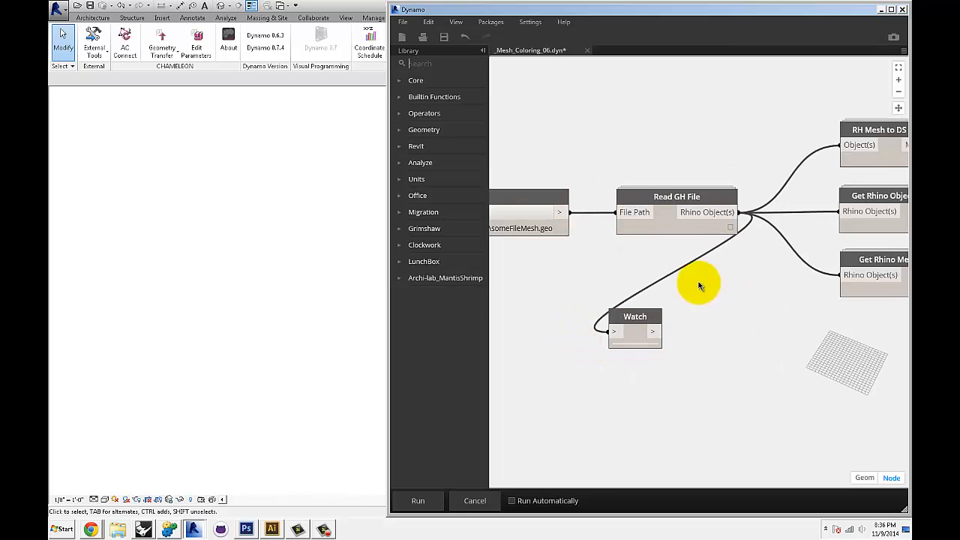
Move the Watch node aside and disconnect Read GH File from the mesh conversion, user strings and mesh face center nodes
middle_click_drag(699, 285, 572, 252)
left_click_drag(517, 283, 785, 361)
left_click(739, 242)
left_click(688, 273)
left_click(737, 178)
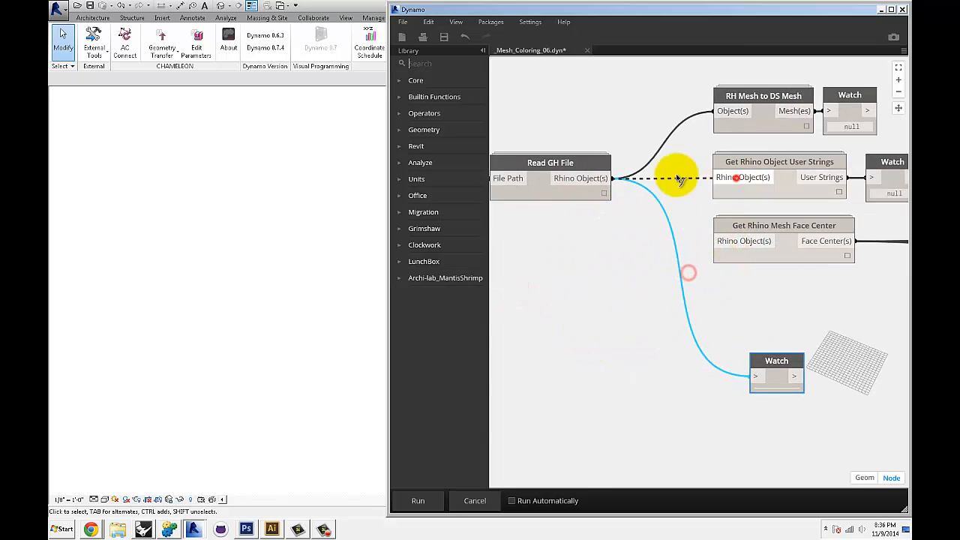
left_click(676, 176)
left_click(734, 111)
scroll(686, 262, "up", 2)
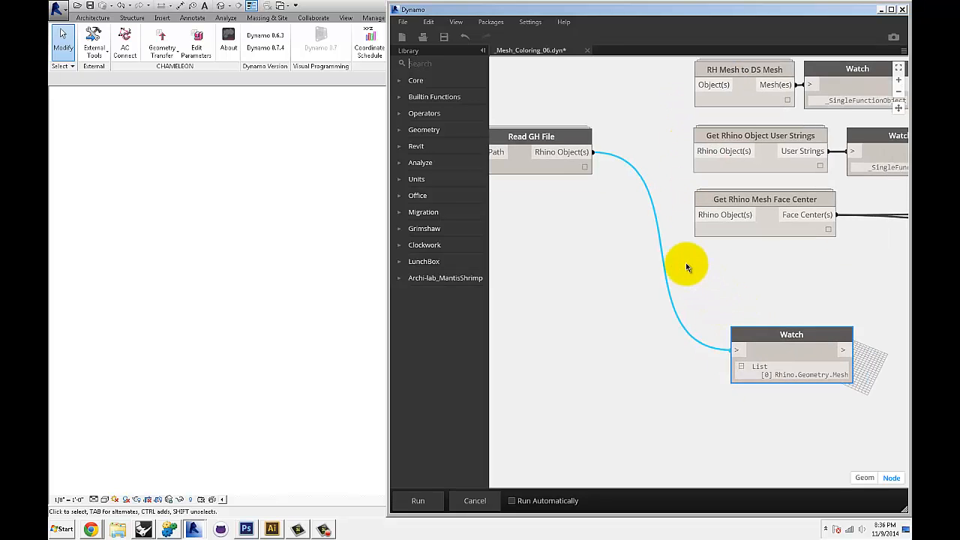
Move the Watch node back to directly below the Read GH File node
left_click(618, 248)
left_click_drag(809, 345, 667, 296)
left_click(637, 257)
scroll(705, 265, "down", 1)
middle_click_drag(659, 258, 718, 268)
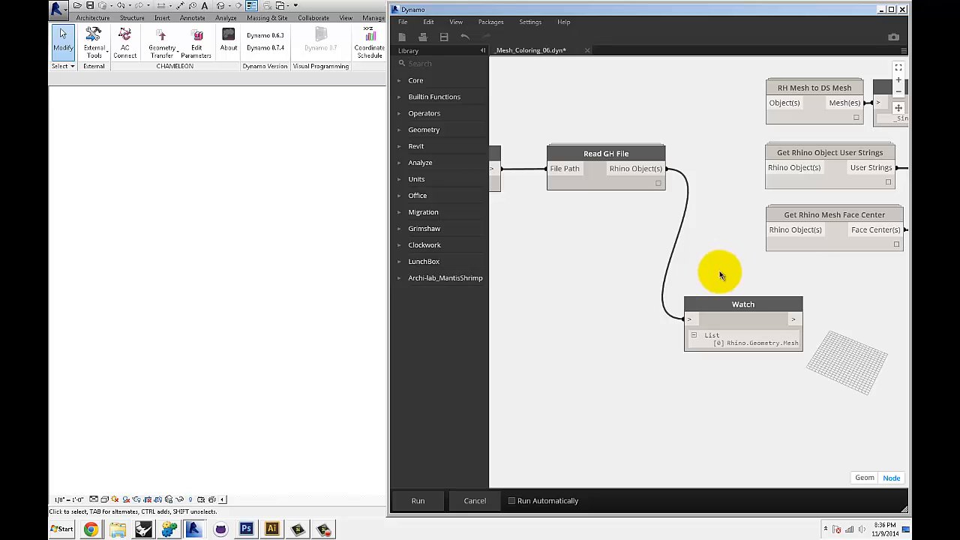
left_click_drag(732, 305, 617, 276)
left_click(645, 250)
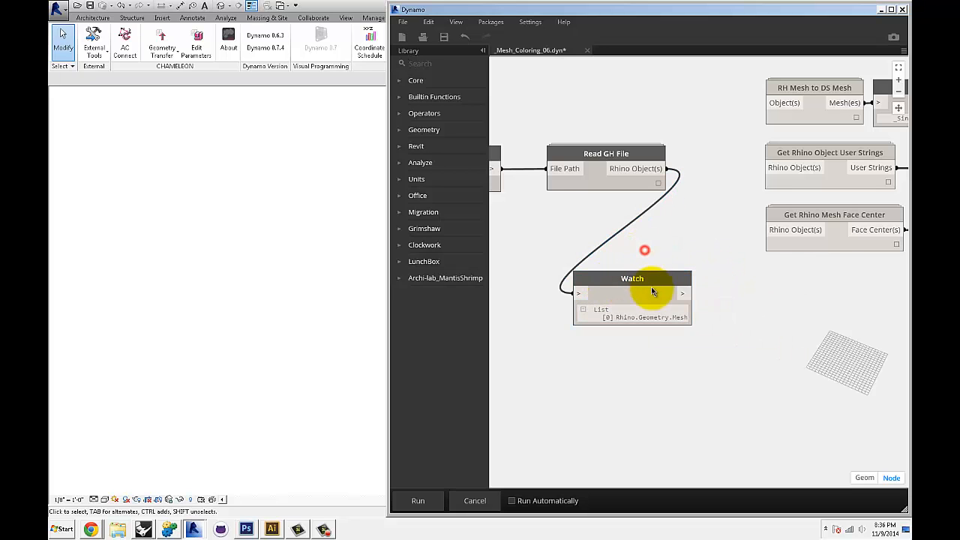
Nudge the Watch node slightly sideways beneath the Read GH File node
scroll(652, 288, "up", 1)
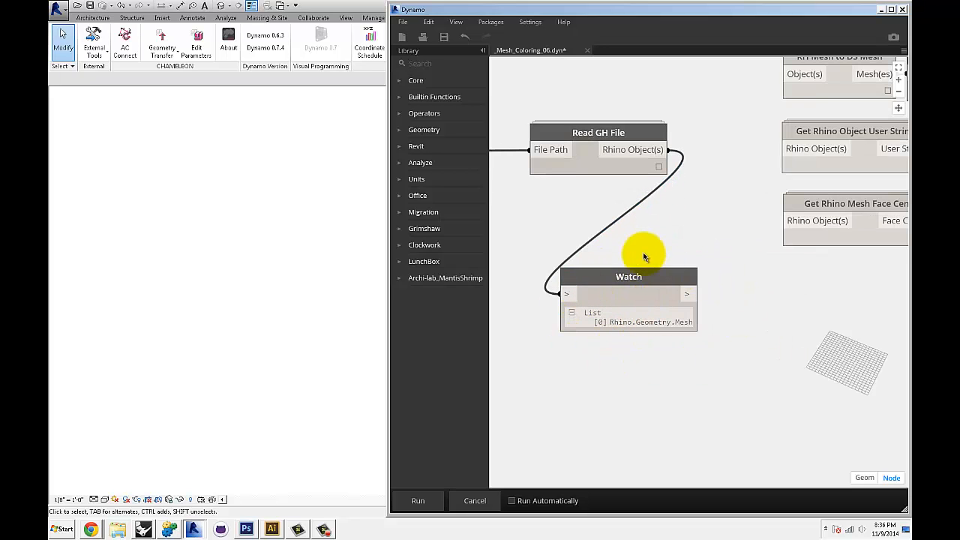
middle_click_drag(643, 252, 646, 271)
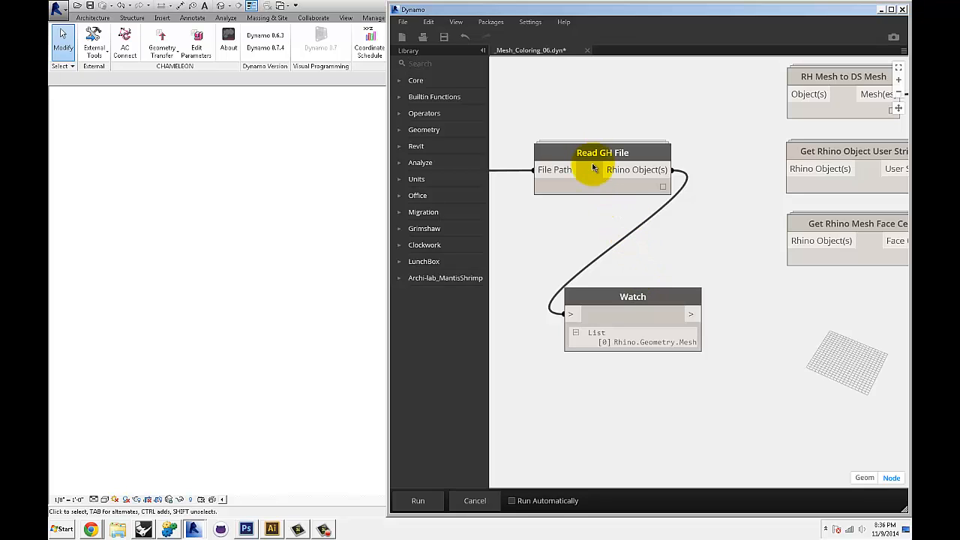
left_click_drag(646, 294, 655, 296)
left_click(671, 273)
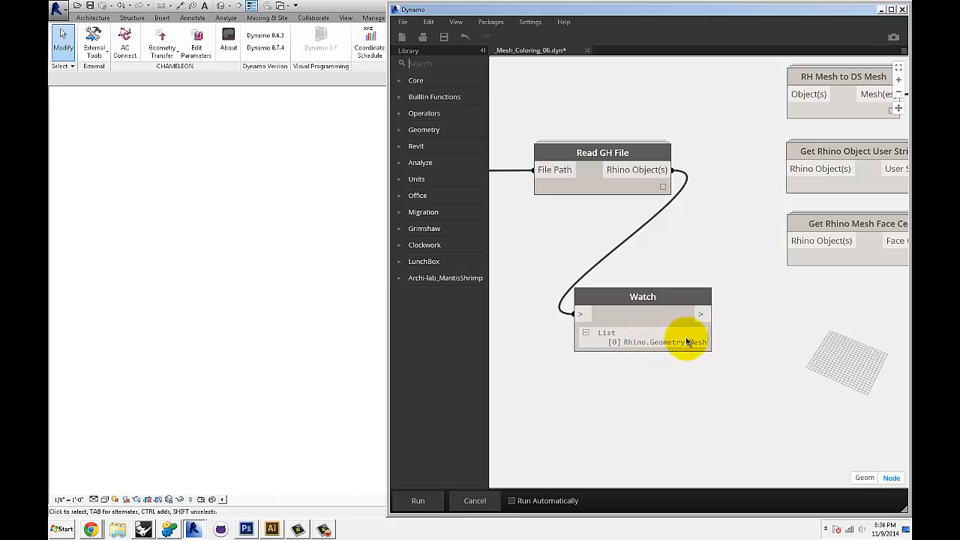
middle_click_drag(739, 373, 690, 358)
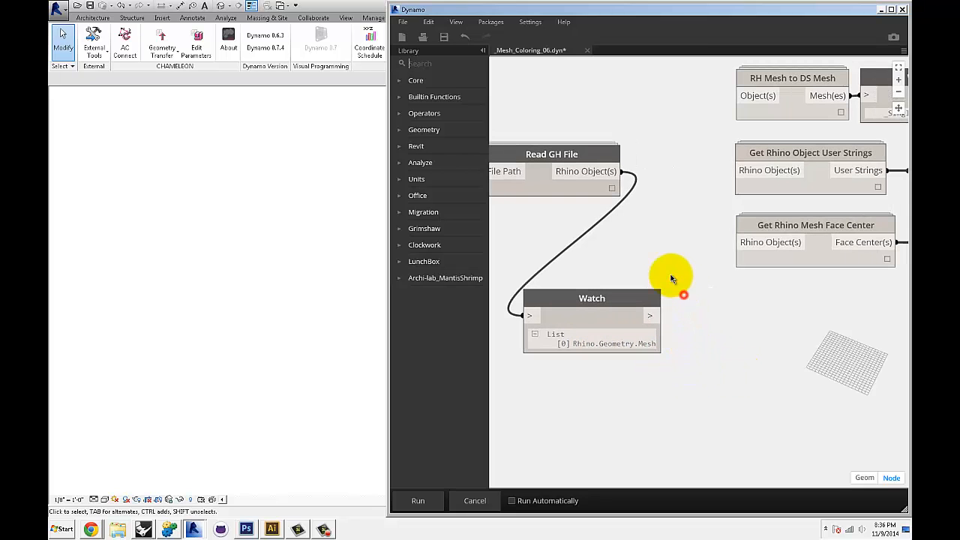
middle_click_drag(638, 251, 643, 267)
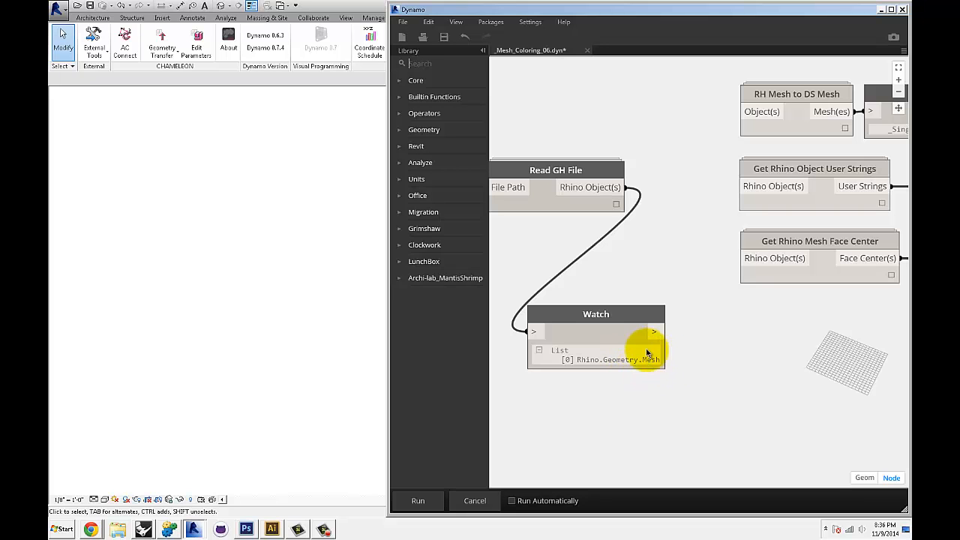
Connect the Rhino Object(s) output of Read GH File to RH Mesh to DS Mesh and run the graph
scroll(685, 225, "down", 3)
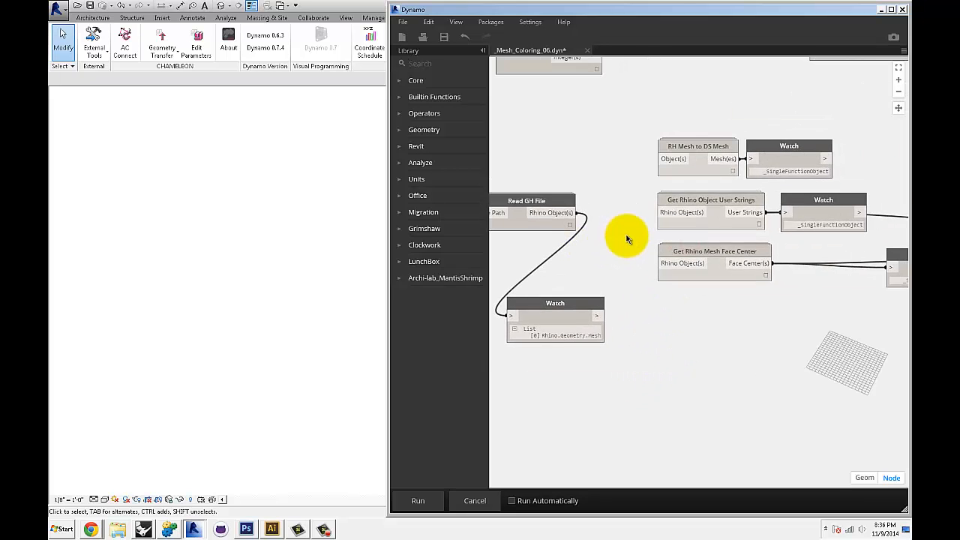
middle_click_drag(633, 222, 633, 248)
left_click_drag(550, 236, 681, 174)
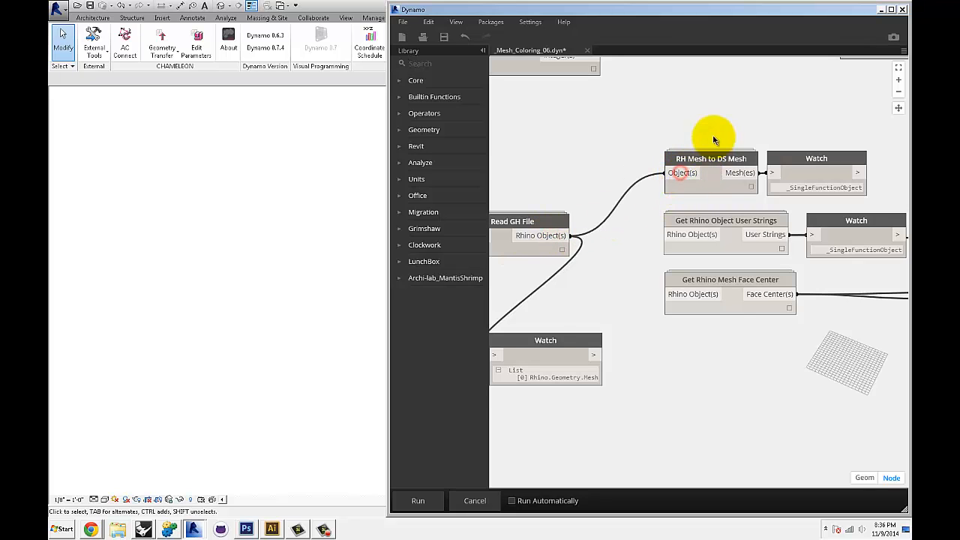
scroll(671, 139, "up", 1)
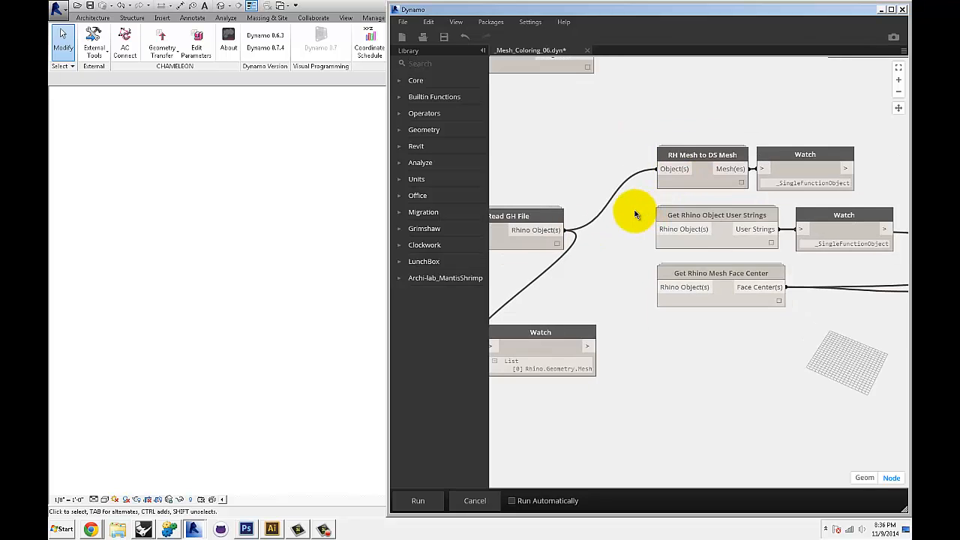
scroll(630, 213, "down", 2)
middle_click_drag(741, 120, 720, 160)
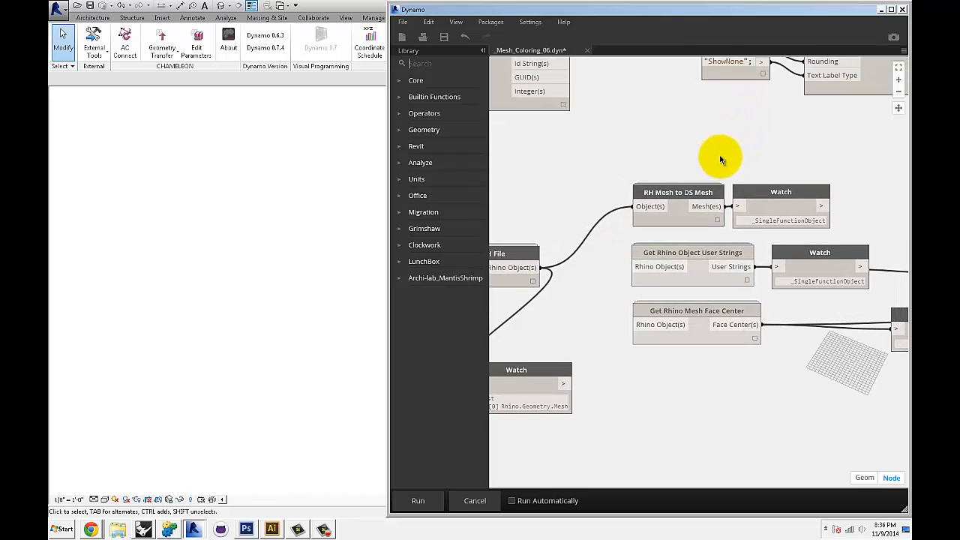
middle_click_drag(815, 173, 755, 139)
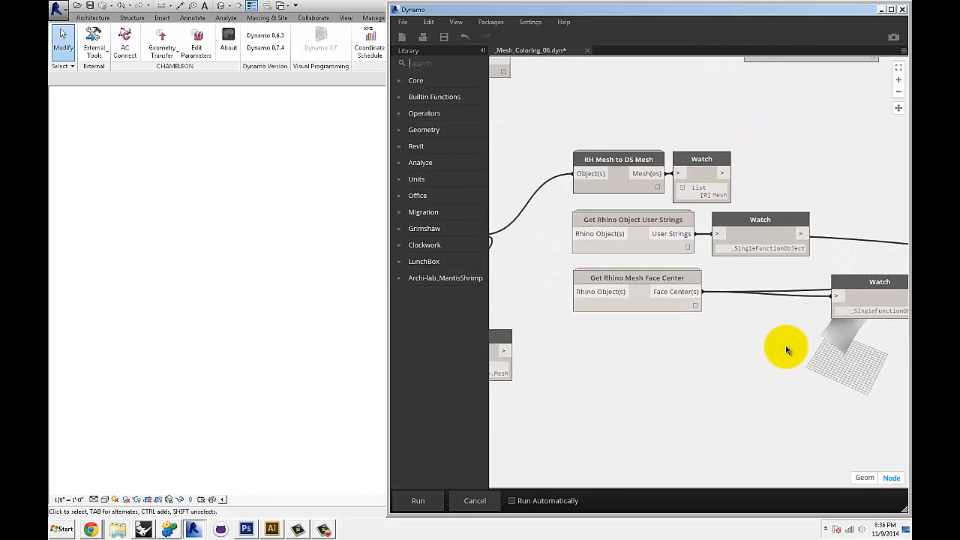
Switch to geometry navigation, orbit and enlarge the converted mesh preview, and place it below the nodes
left_click(785, 346)
key("ctrl+g")
right_click_drag(783, 345, 788, 324)
middle_click_drag(790, 322, 690, 292)
scroll(757, 400, "up", 3)
scroll(759, 400, "up", 3)
middle_click_drag(758, 375, 686, 252)
middle_click_drag(702, 303, 753, 403)
middle_click_drag(748, 353, 760, 391)
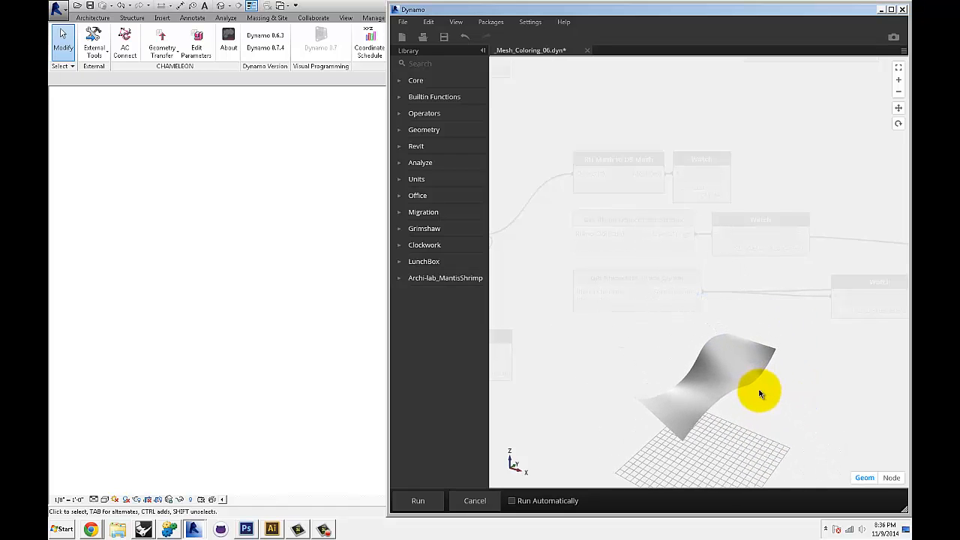
Return to node navigation and select RH Mesh to DS Mesh to highlight its mesh in the preview, ending with nothing selected
key("ctrl+g")
left_click(801, 343)
left_click(649, 144)
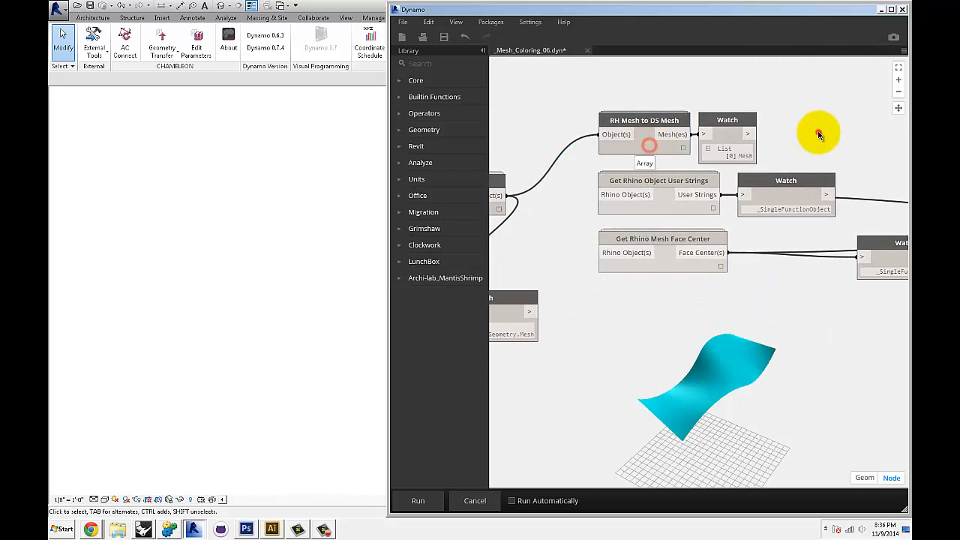
left_click(820, 136)
Connect the Rhino Object(s) output of Read GH File to Get Rhino Object User Strings
scroll(764, 136, "down", 2)
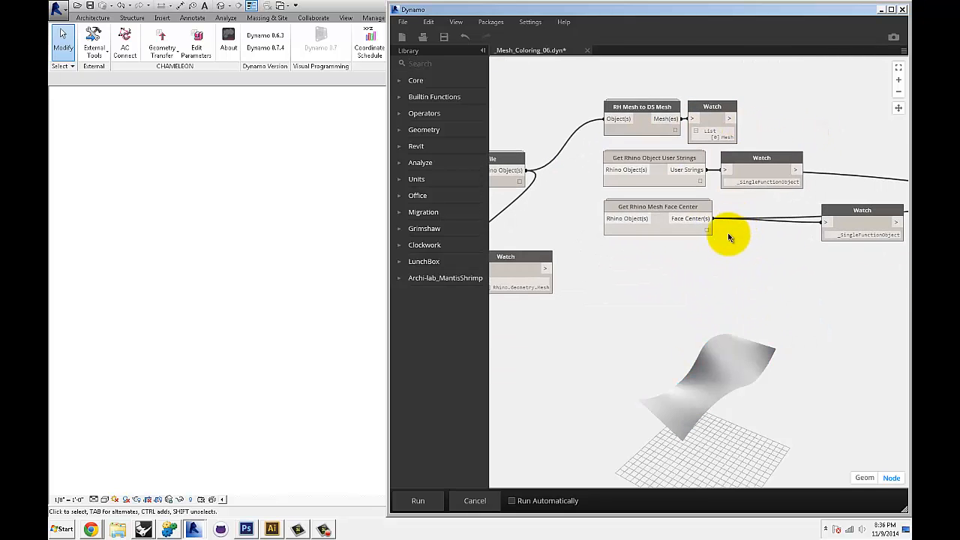
scroll(619, 285, "up", 3)
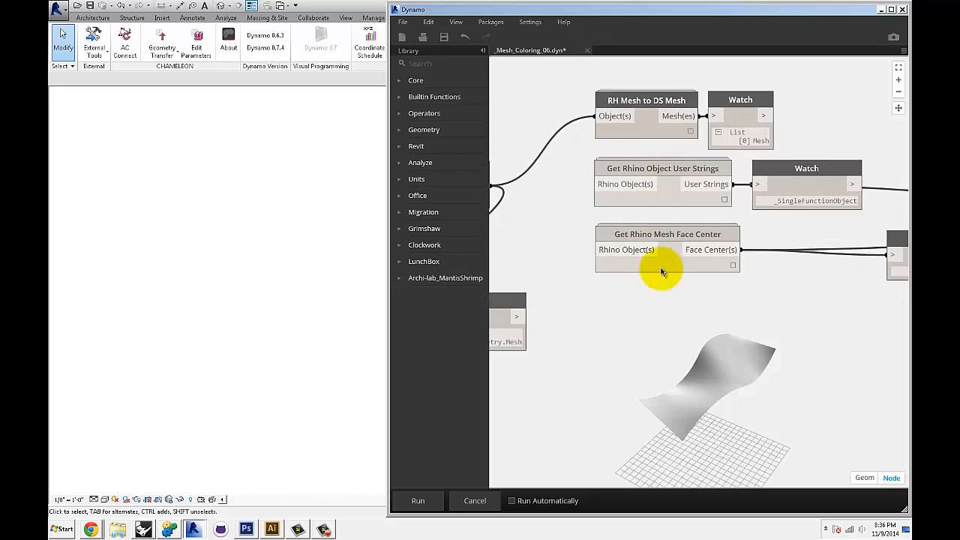
left_click_drag(661, 273, 612, 149)
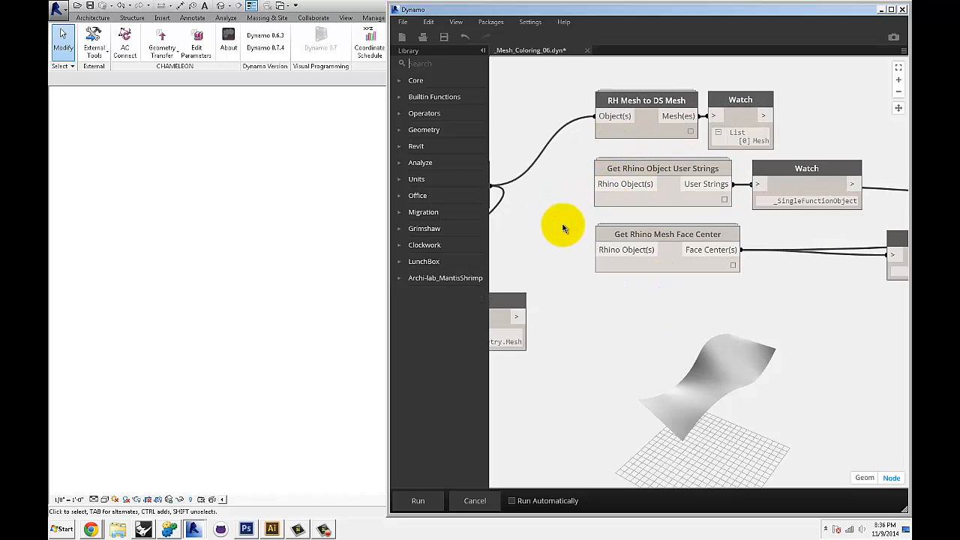
middle_click_drag(553, 210, 582, 215)
scroll(591, 214, "down", 1)
scroll(662, 186, "up", 1)
left_click(524, 180)
left_click(649, 180)
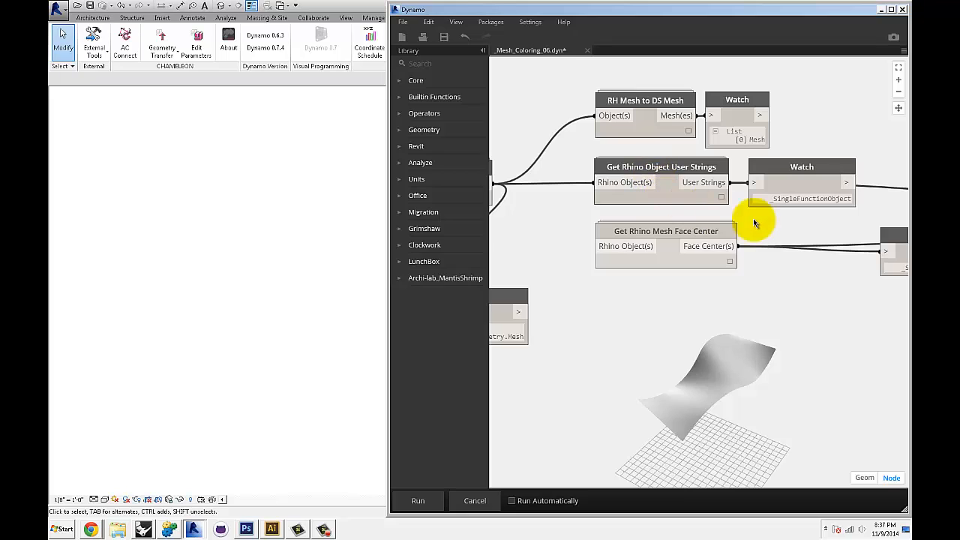
middle_click_drag(755, 221, 733, 245)
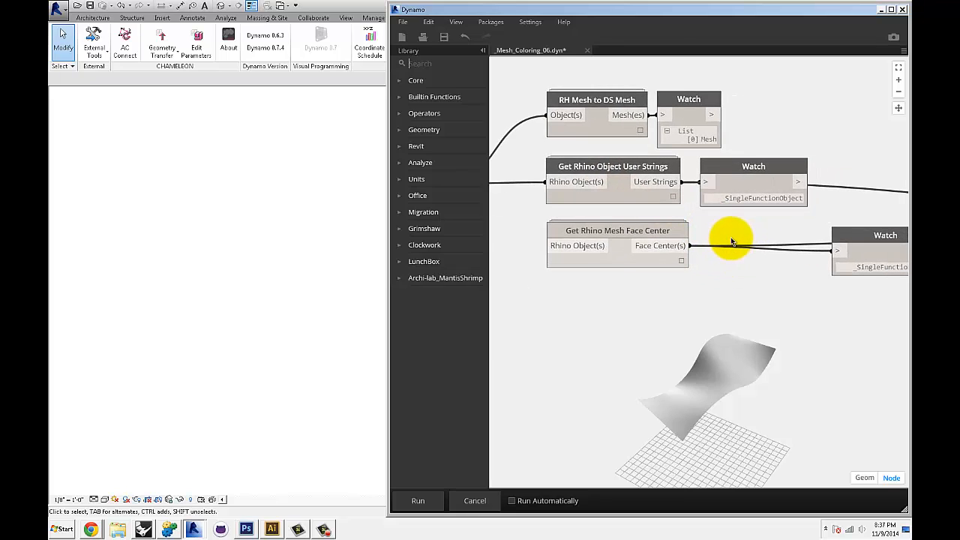
Run the graph and go to the last entries in the user strings Watch node
middle_click_drag(800, 201, 758, 174)
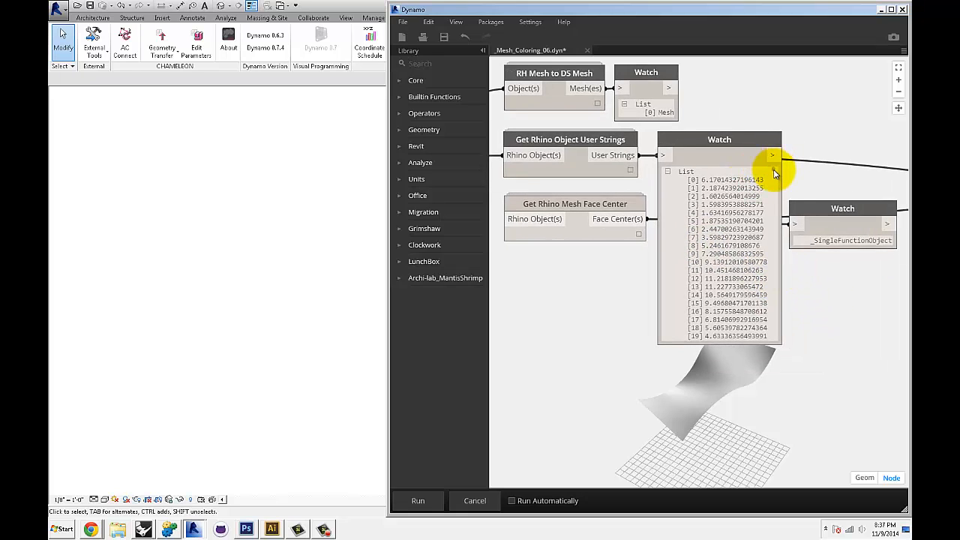
left_click_drag(776, 179, 828, 362)
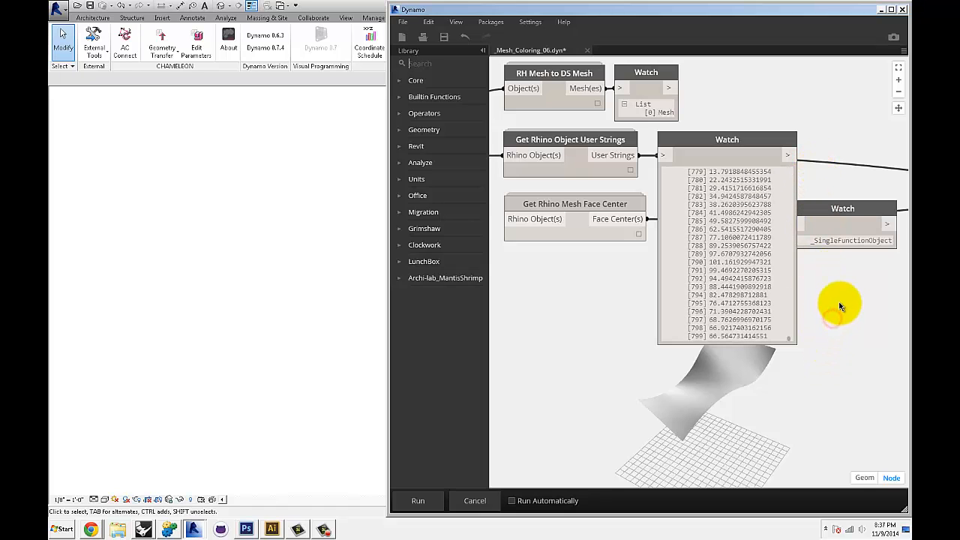
middle_click_drag(840, 306, 781, 308)
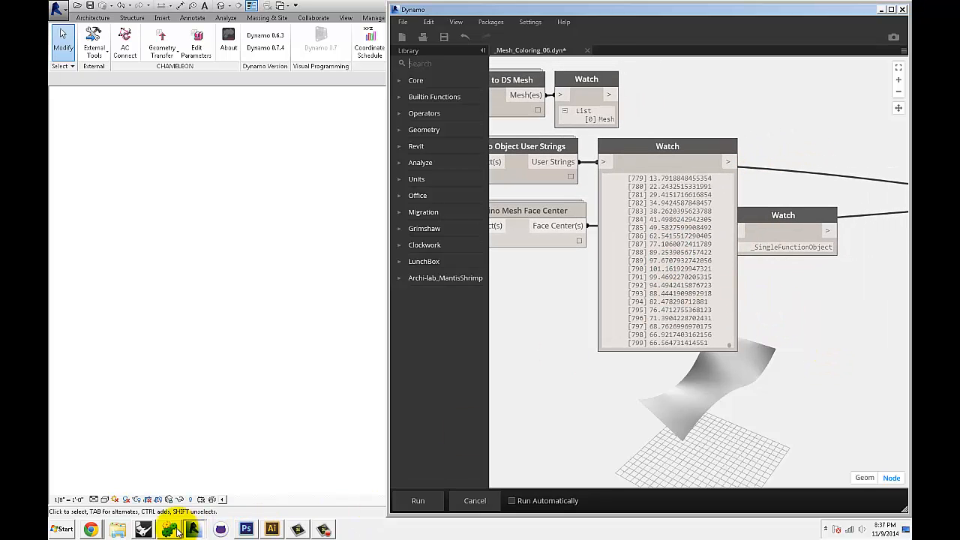
Switch to Grasshopper, connect radiationResult to the yellow panel, and move the panel closer to check the list's last values
left_click(143, 530)
right_click_drag(478, 289, 641, 281)
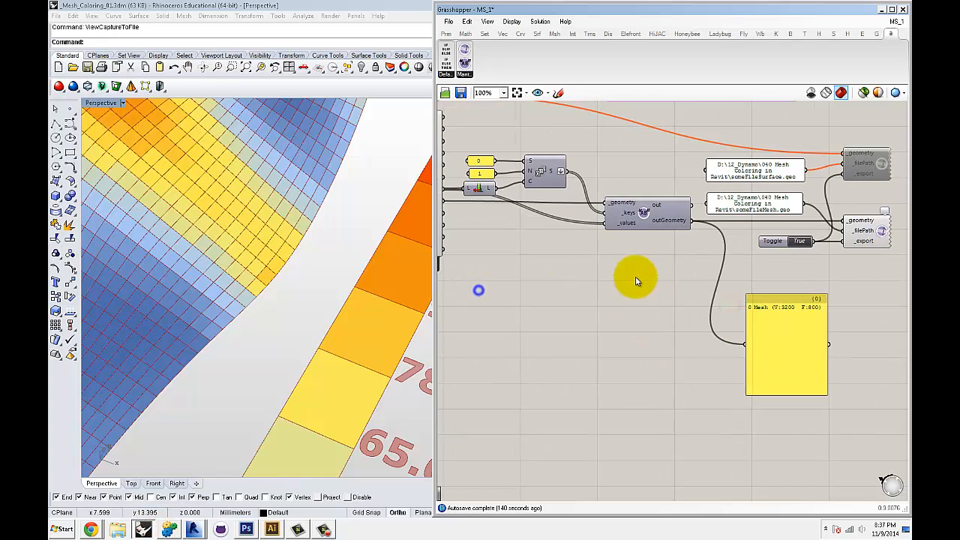
scroll(562, 264, "down", 1)
right_click_drag(562, 264, 577, 245)
scroll(597, 248, "up", 1)
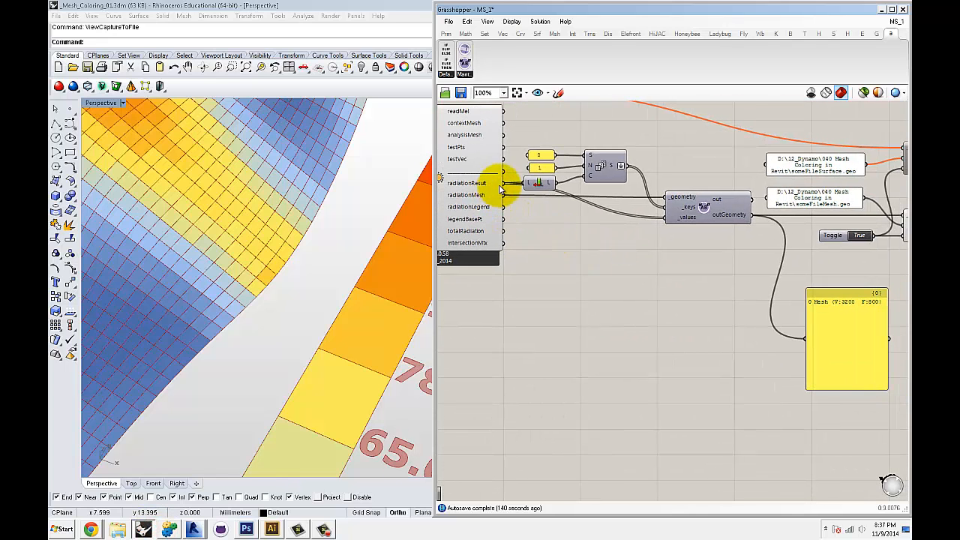
left_click_drag(509, 189, 801, 340)
left_click_drag(839, 314, 699, 335)
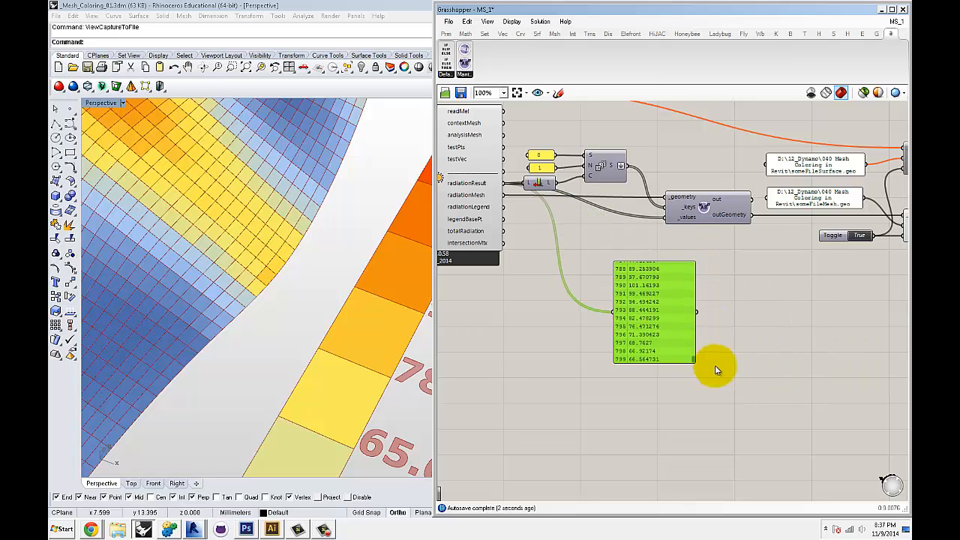
Switch back to Dynamo and connect the Rhino Object(s) output of Read GH File to Get Rhino Mesh Face Center
left_click(192, 528)
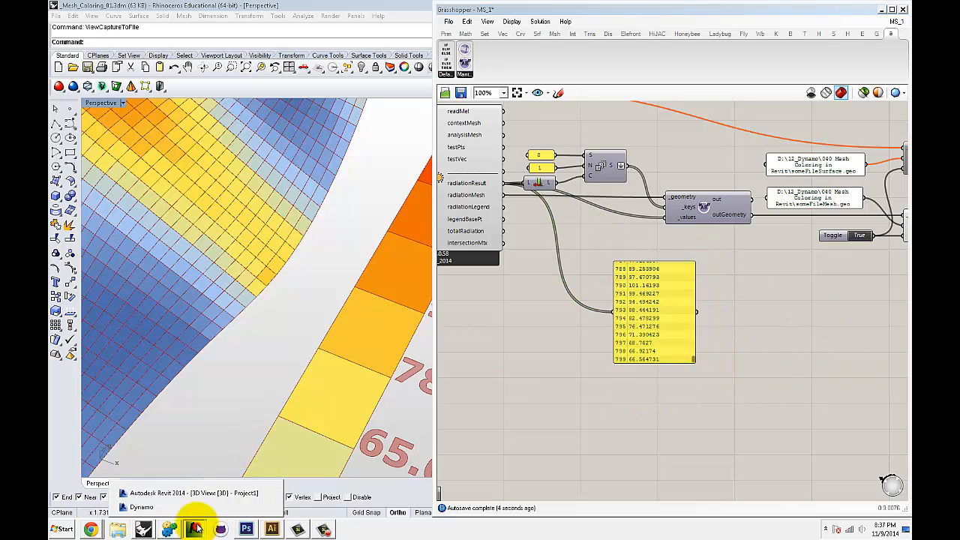
left_click(183, 503)
scroll(610, 278, "down", 3)
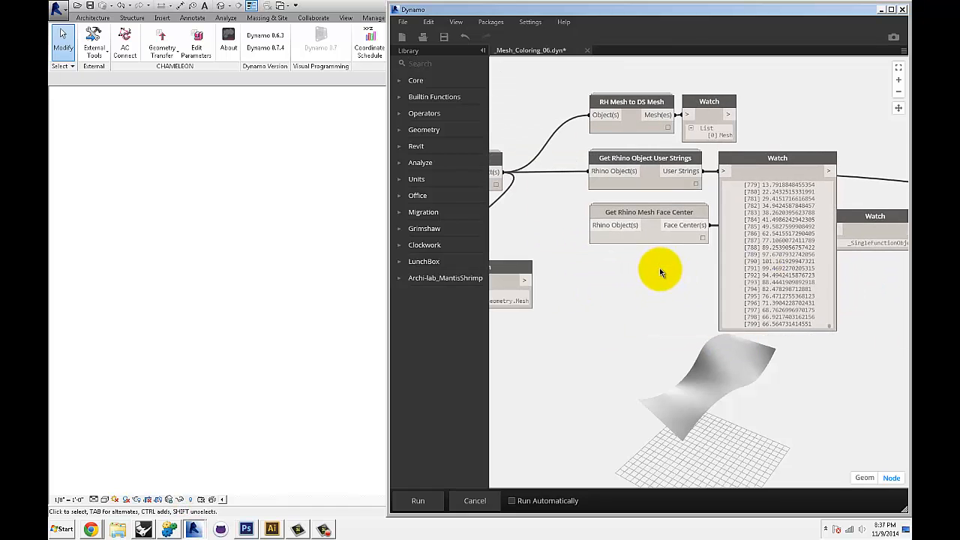
middle_click_drag(643, 273, 635, 270)
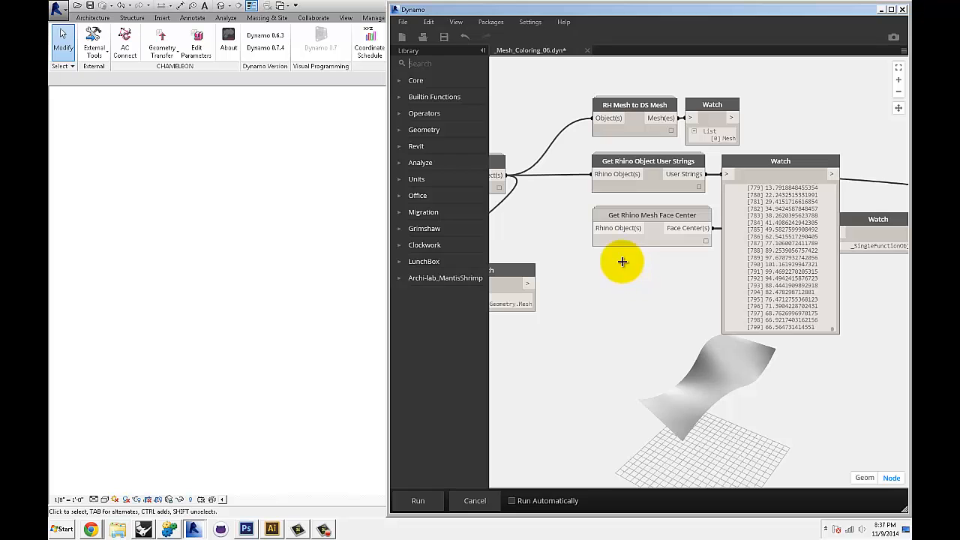
middle_click_drag(546, 223, 565, 227)
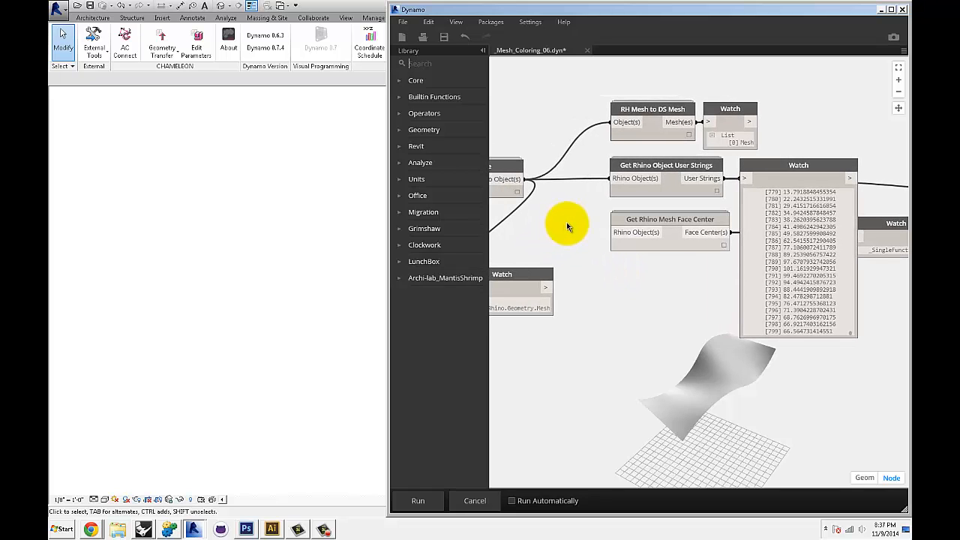
middle_click_drag(566, 222, 564, 229)
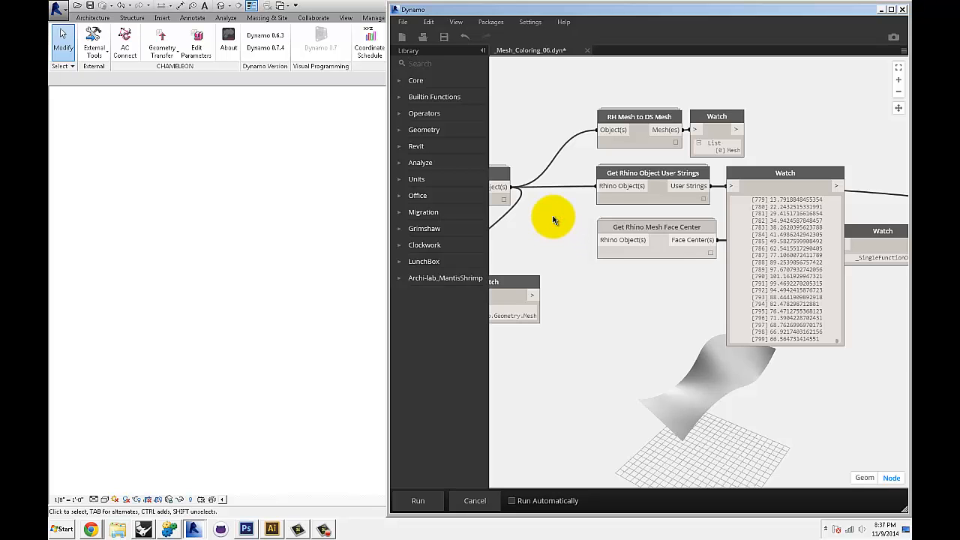
scroll(559, 218, "up", 2)
left_click_drag(511, 174, 622, 240)
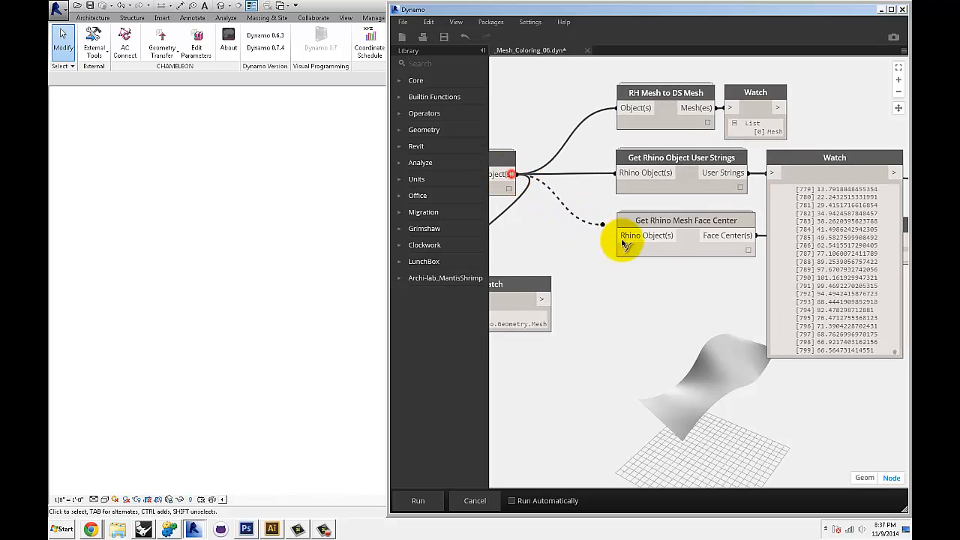
left_click(644, 236)
Run the graph and examine the face center points listed in the Watch node
middle_click_drag(655, 284, 589, 279)
middle_click_drag(573, 225, 603, 227)
scroll(625, 224, "up", 1)
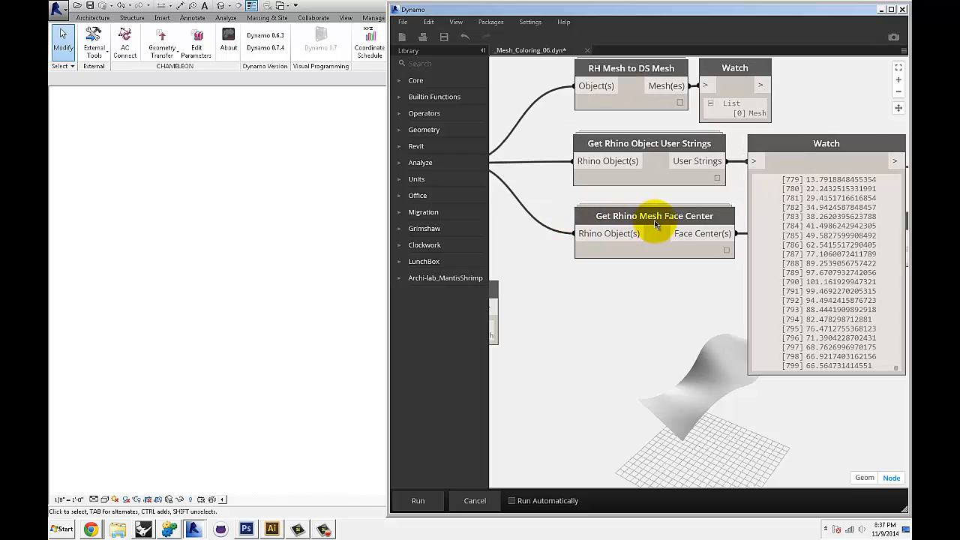
scroll(679, 222, "down", 1)
middle_click_drag(527, 231, 624, 233)
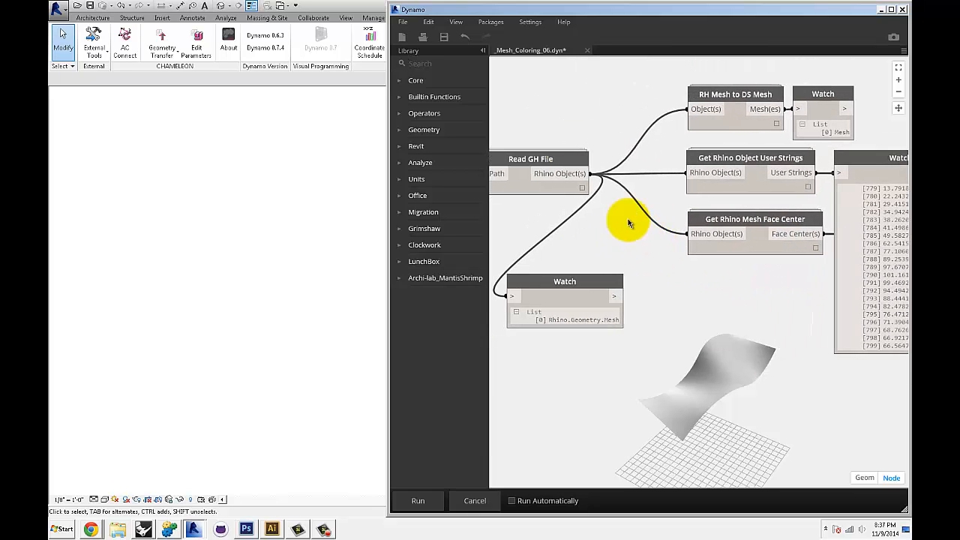
middle_click_drag(711, 287, 605, 274)
scroll(581, 271, "down", 1)
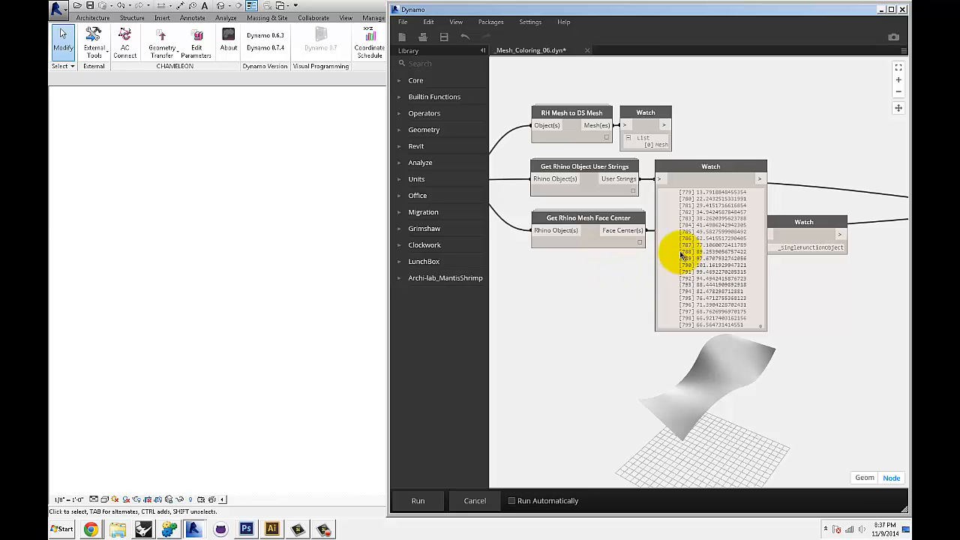
middle_click_drag(679, 328, 639, 294)
scroll(705, 324, "up", 1)
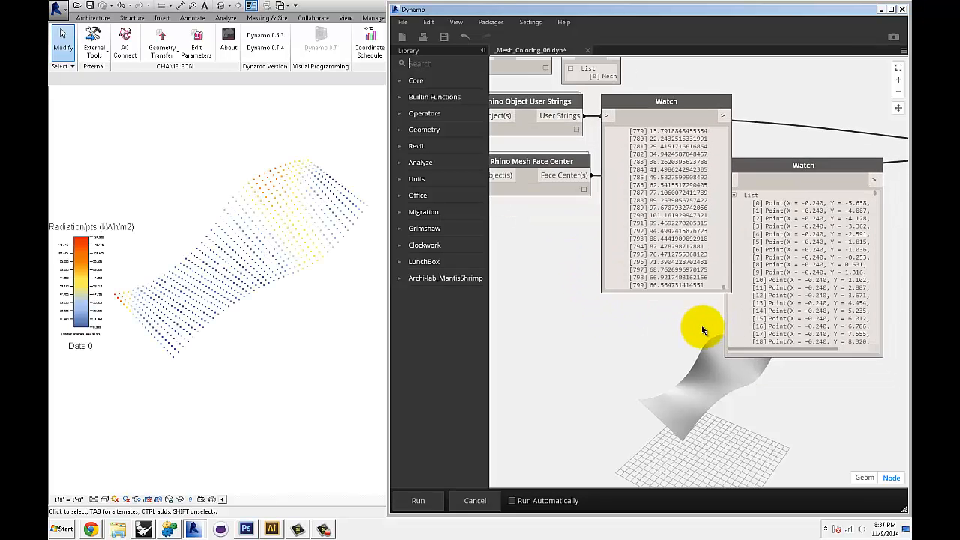
middle_click_drag(702, 327, 627, 331)
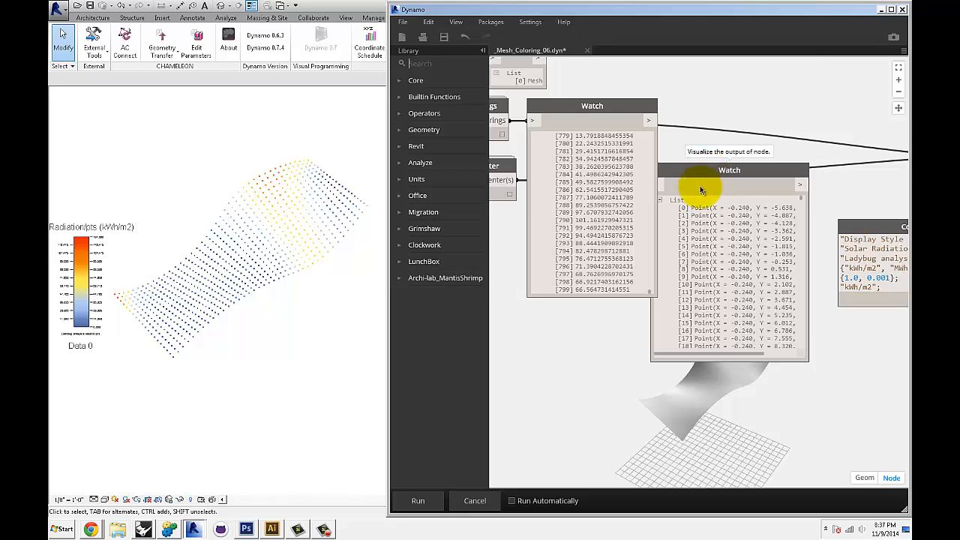
Turn on the geometry preview of the Get Rhino Mesh Face Center node
scroll(699, 189, "down", 3)
middle_click_drag(589, 271, 725, 276)
scroll(709, 207, "up", 2)
right_click(674, 197)
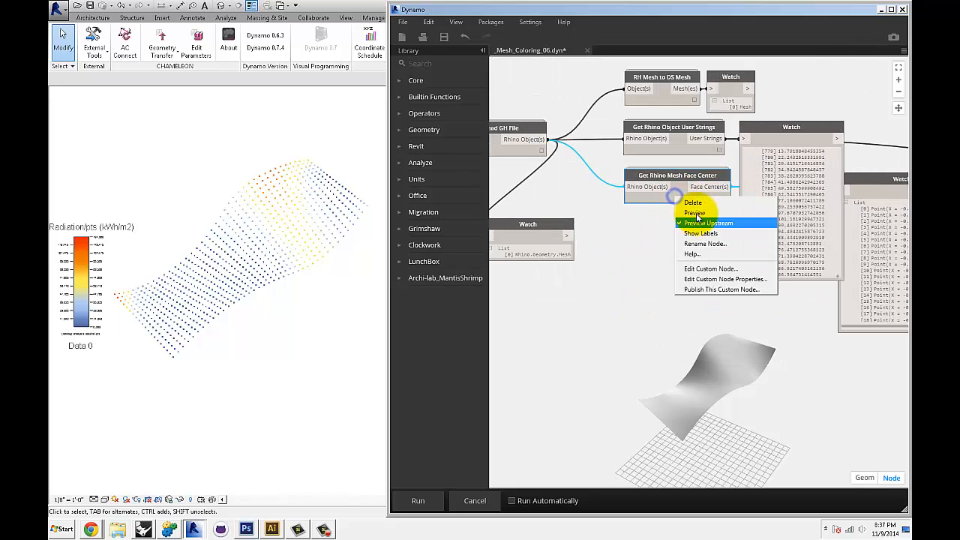
left_click(705, 219)
middle_click_drag(670, 262, 522, 215)
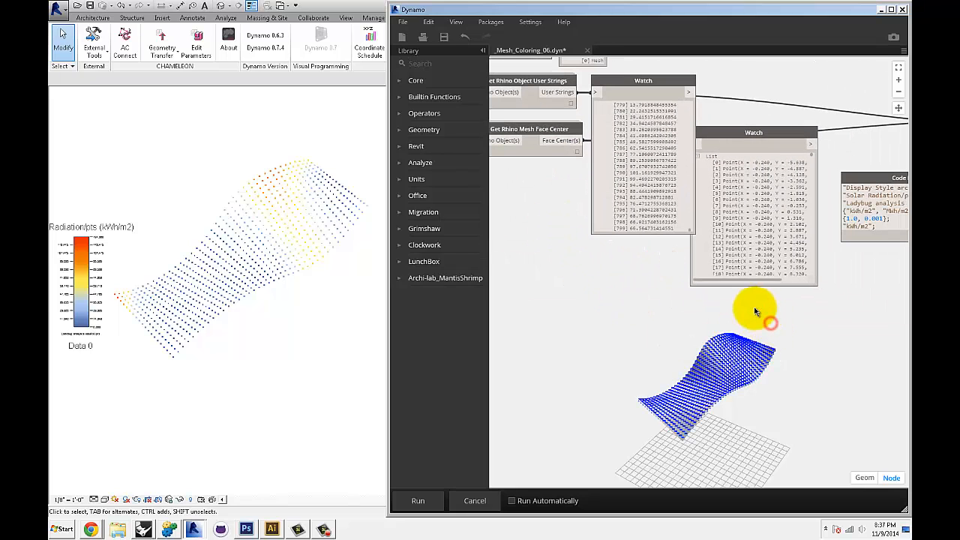
Examine the face center points on the mesh up close in the 3D geometry view, and return to the node view
key("ctrl+b")
right_click_drag(728, 325, 742, 293)
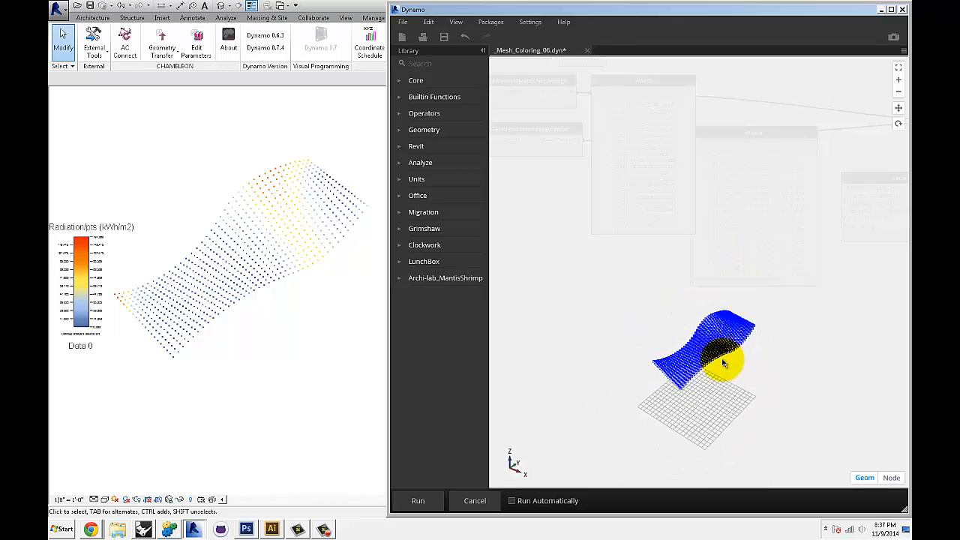
scroll(724, 364, "up", 6)
middle_click_drag(754, 404, 703, 341)
scroll(701, 342, "up", 5)
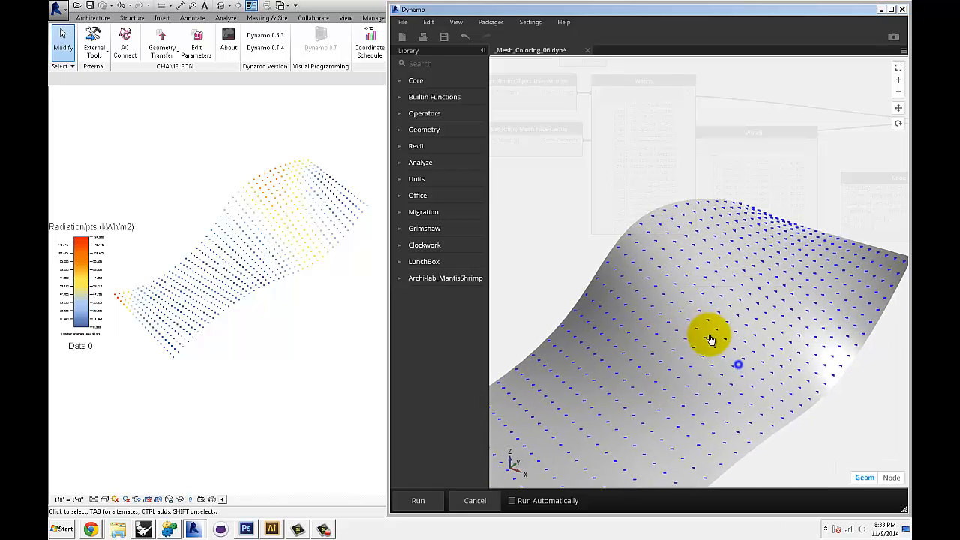
key("ctrl+b")
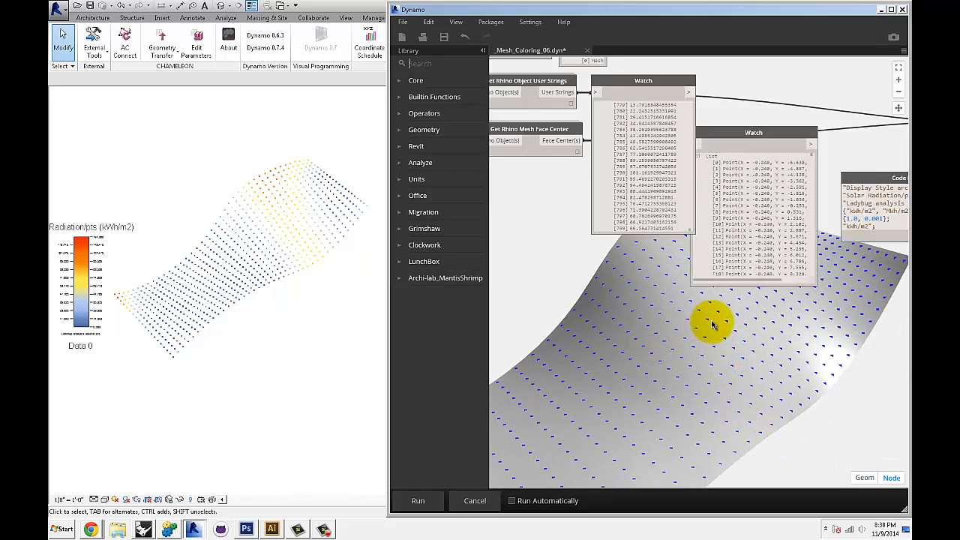
scroll(750, 322, "down", 4)
scroll(705, 312, "up", 2)
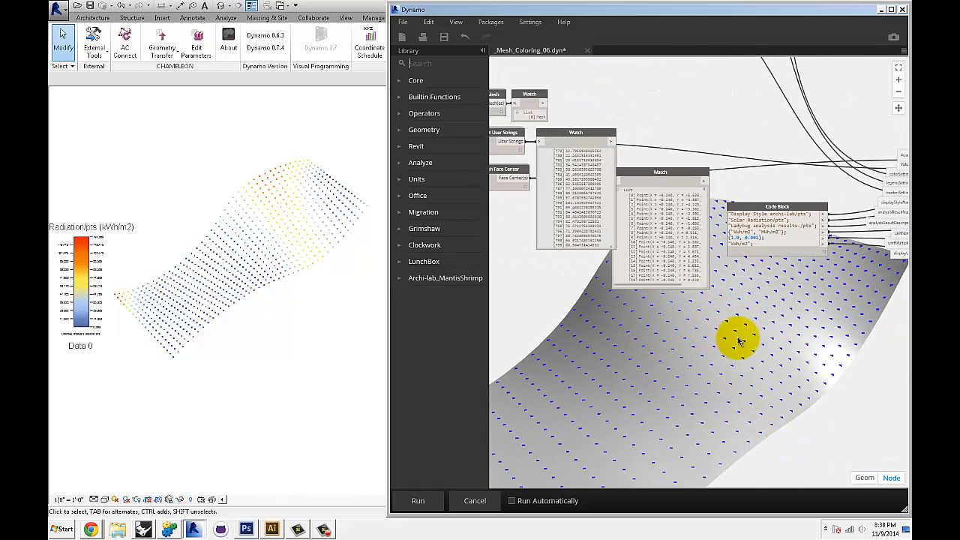
key("ctrl+b")
right_click_drag(735, 339, 783, 413)
key("ctrl+b")
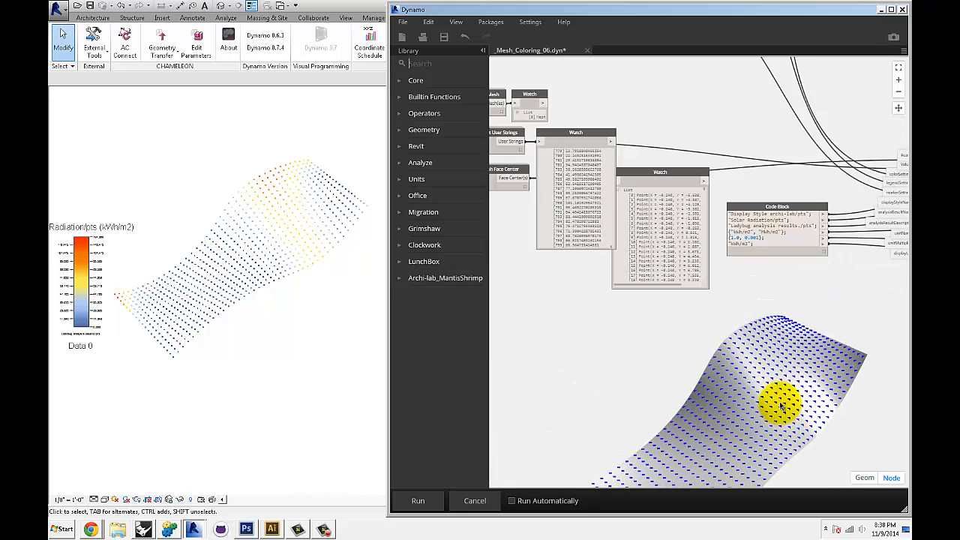
Examine the inputs of the Marker/Text Display Style node and the points and values wires feeding it
scroll(789, 299, "down", 2)
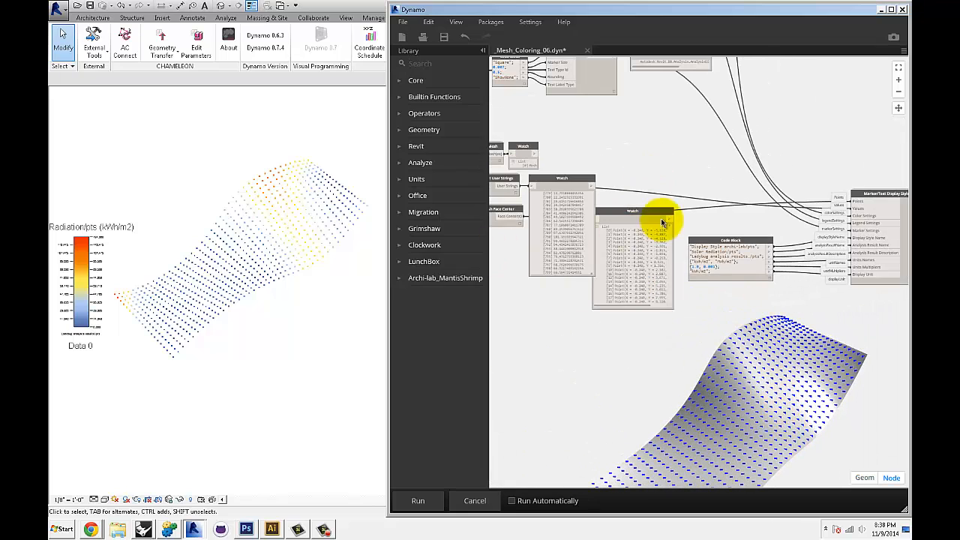
scroll(679, 216, "up", 1)
mouse_move(678, 213)
middle_mouse_down()
mouse_move(681, 223)
mouse_move(593, 195)
middle_mouse_up()
scroll(670, 214, "up", 3)
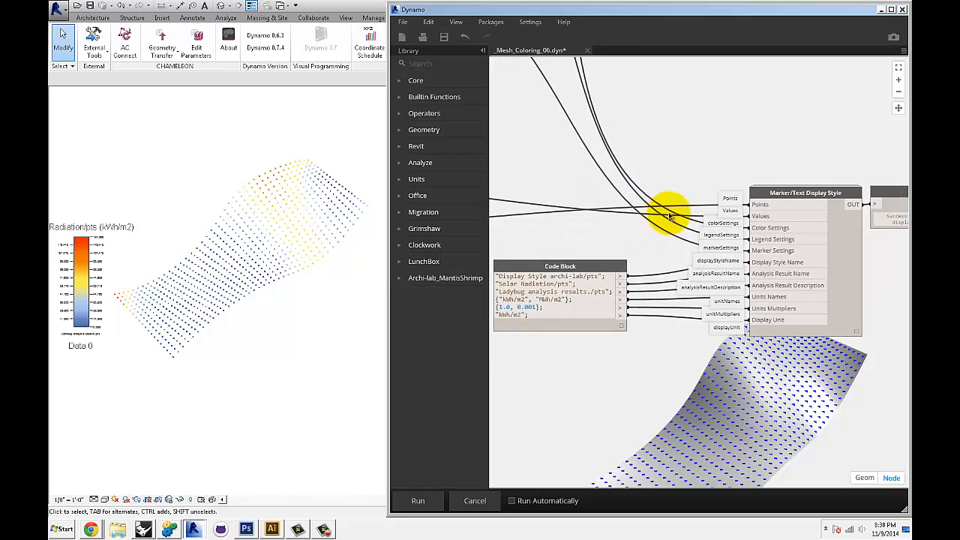
mouse_move(770, 165)
middle_mouse_down()
mouse_move(670, 143)
mouse_move(697, 128)
middle_mouse_up()
scroll(670, 144, "up", 2)
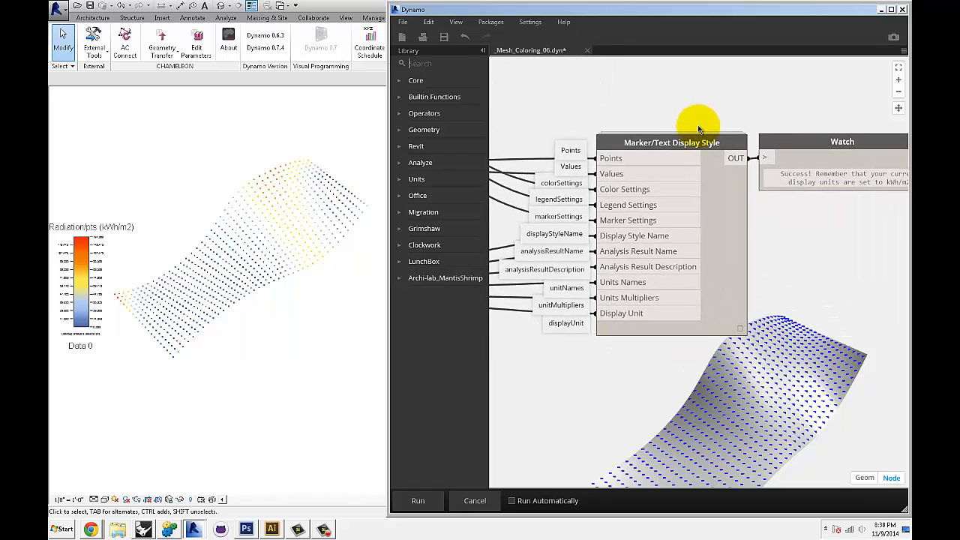
left_click(728, 216)
left_click(799, 222)
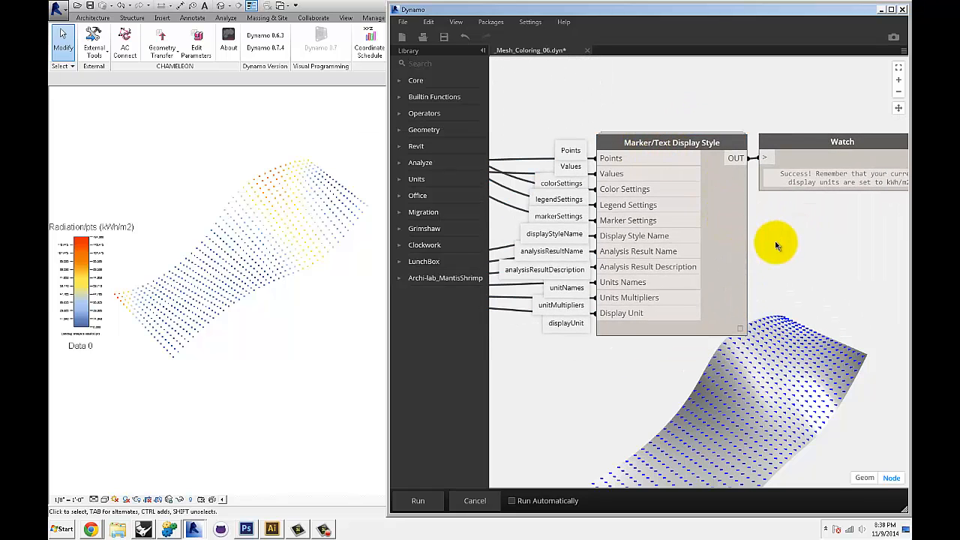
middle_click_drag(783, 229, 806, 251)
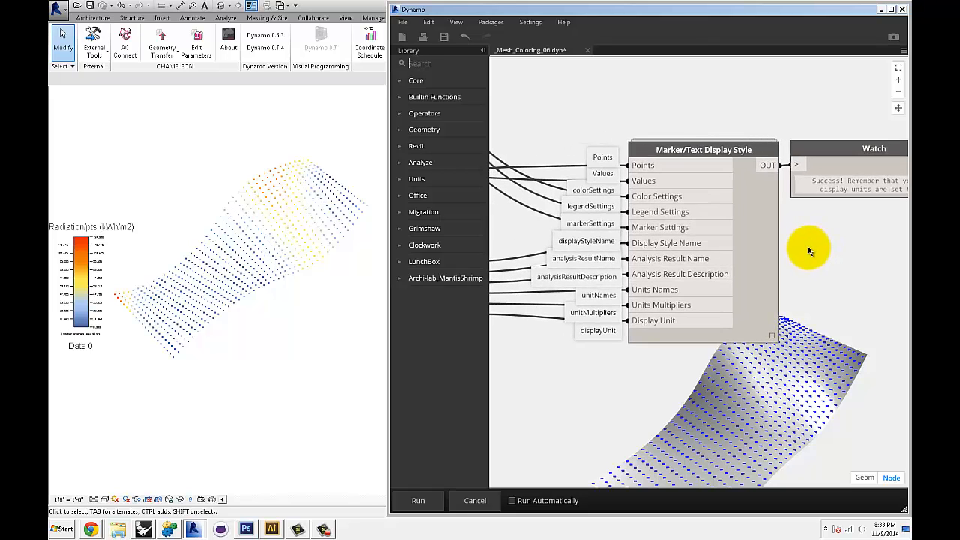
scroll(641, 165, "up", 2)
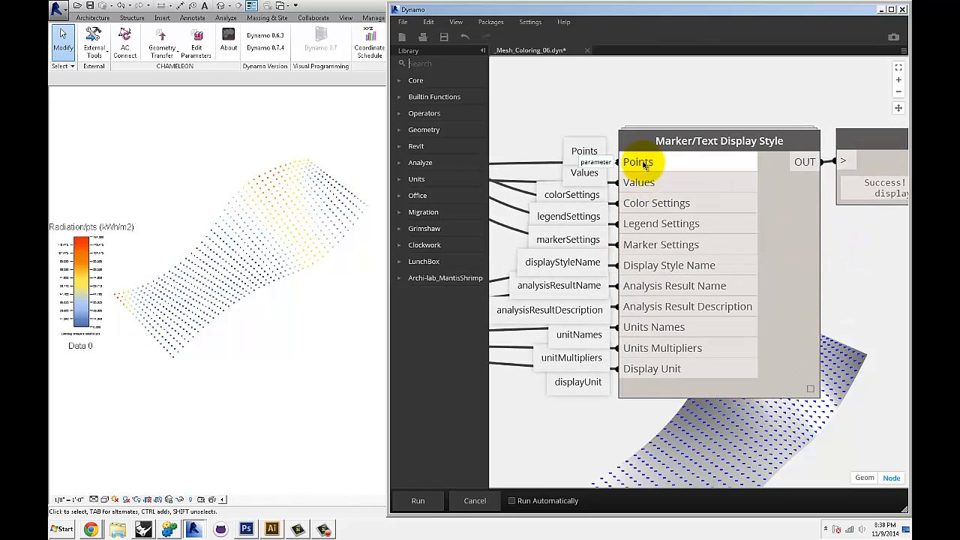
scroll(638, 107, "down", 2)
middle_click_drag(634, 110, 774, 184)
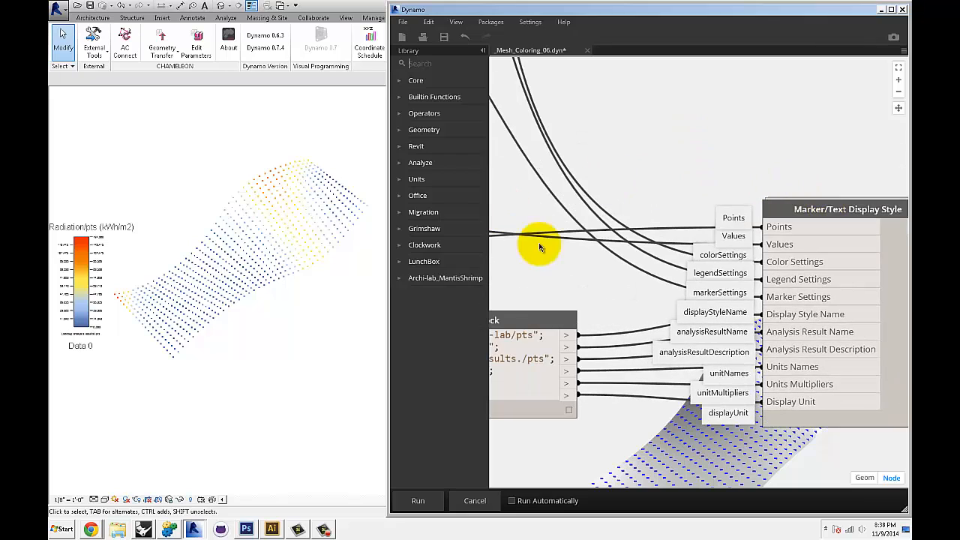
middle_click_drag(724, 168, 653, 129)
scroll(680, 129, "up", 2)
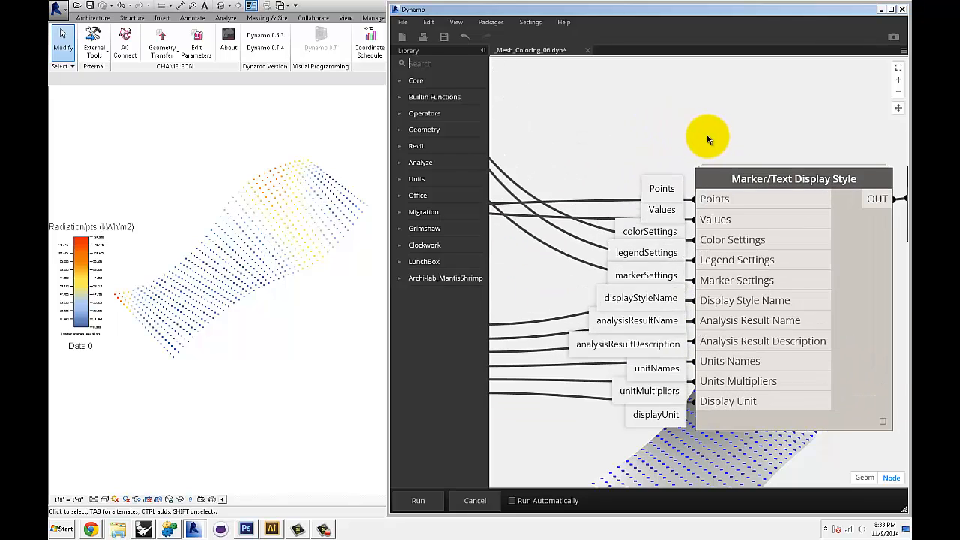
middle_click_drag(709, 139, 713, 112)
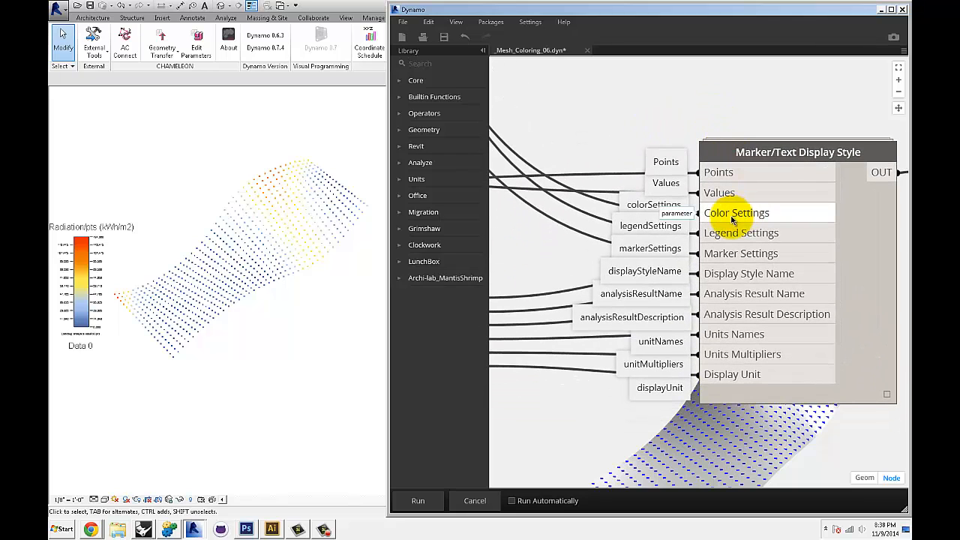
Trace the Color Settings node back through List.Create to the Code Block of ARGB colors
scroll(732, 218, "down", 4)
middle_click_drag(719, 204, 807, 373)
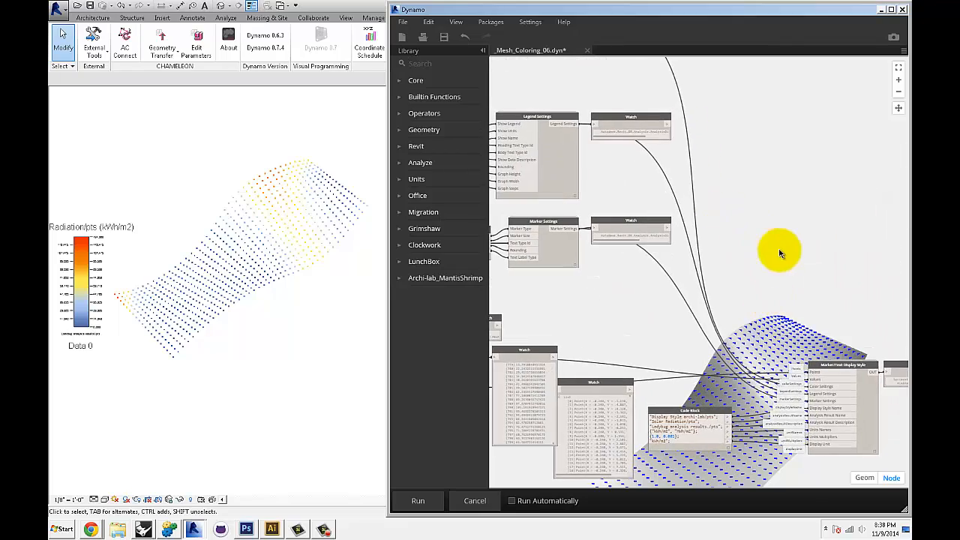
middle_click_drag(780, 251, 892, 313)
scroll(676, 231, "up", 4)
middle_click_drag(698, 71, 767, 277)
middle_click_drag(687, 243, 722, 250)
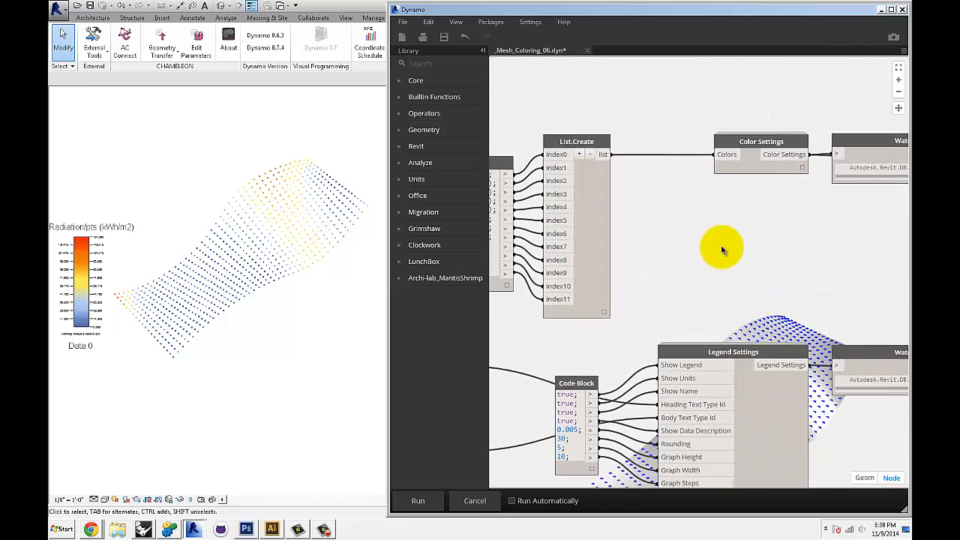
middle_click_drag(789, 240, 634, 248)
scroll(612, 204, "up", 1)
left_click(607, 175)
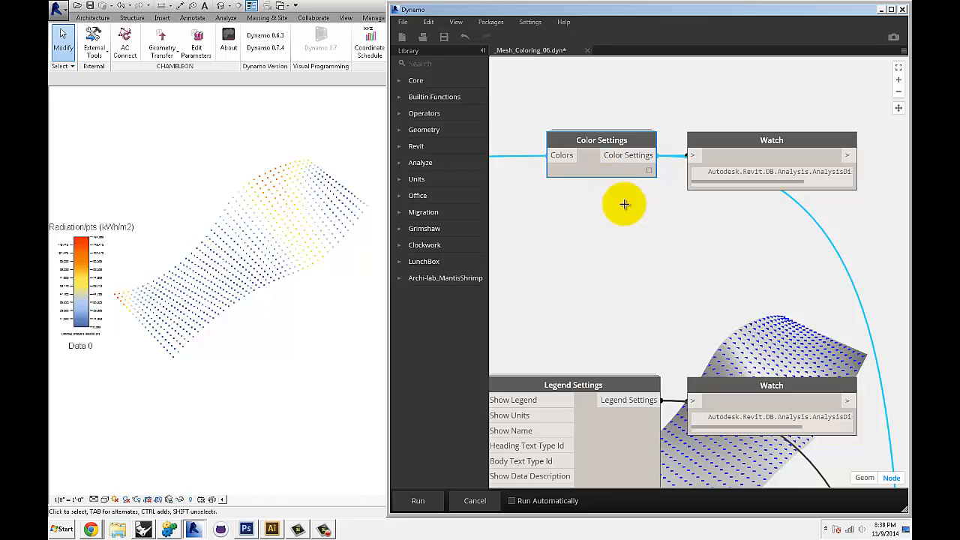
middle_click_drag(619, 222, 650, 227)
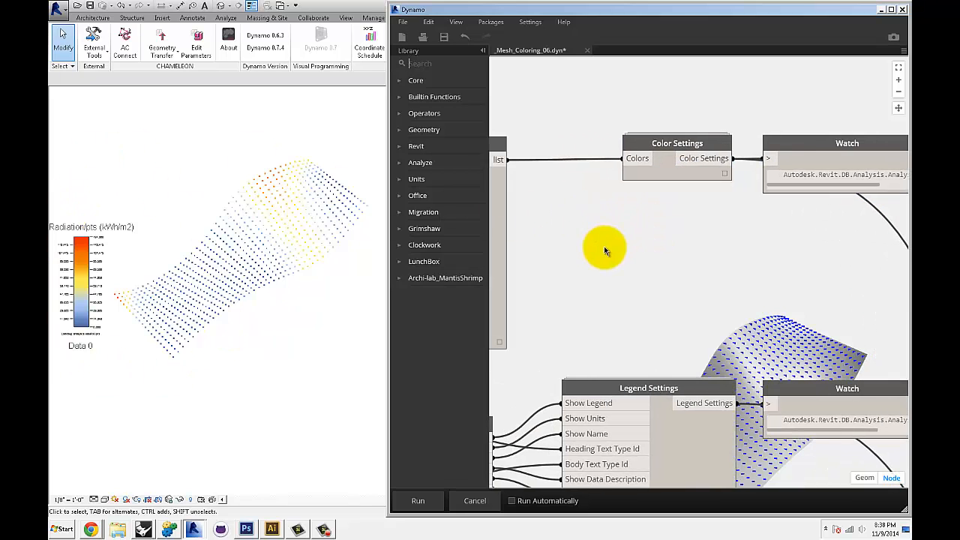
middle_click_drag(606, 249, 861, 256)
middle_click_drag(602, 330, 623, 324)
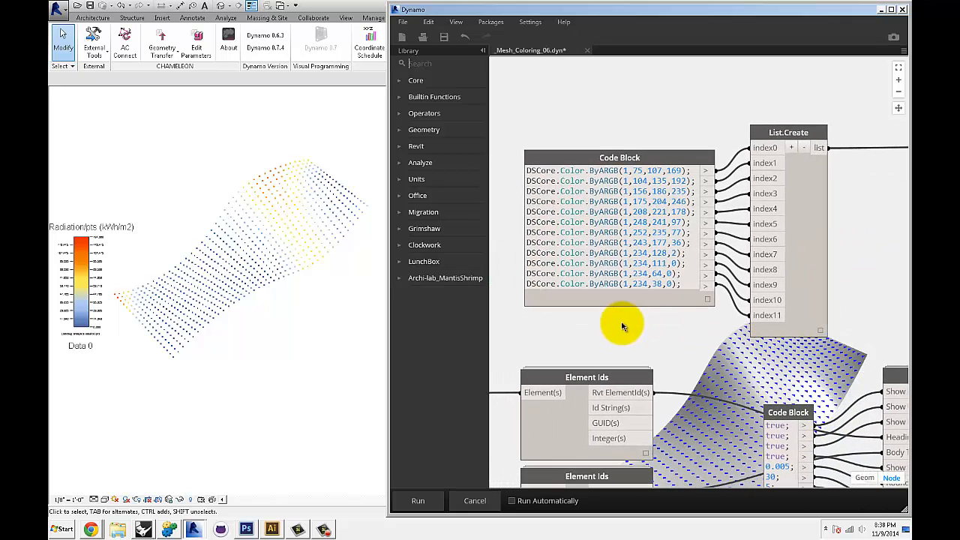
Switch to the Revit view to inspect the Solar Radiation legend's colors, and return to the color Code Block in Dynamo
left_click(253, 341)
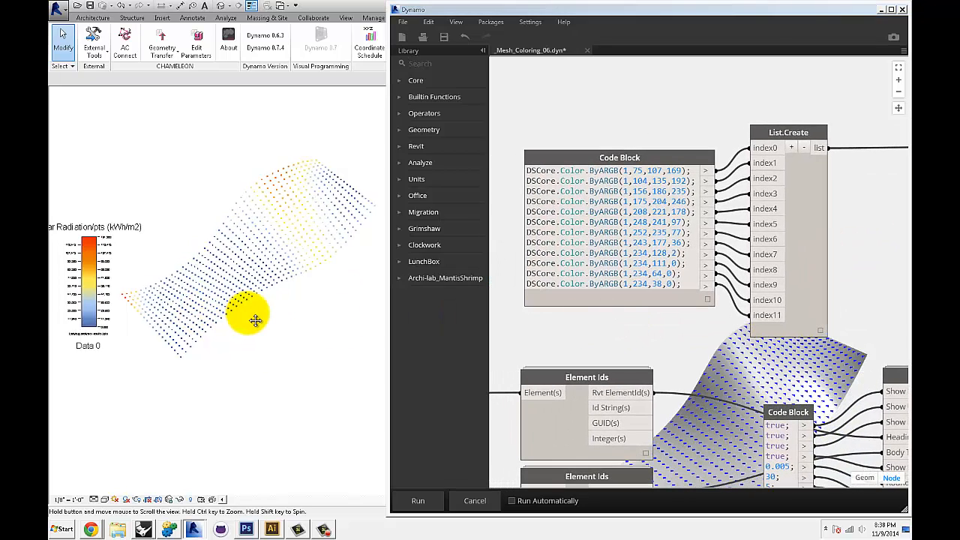
scroll(154, 267, "up", 5)
scroll(154, 281, "up", 3)
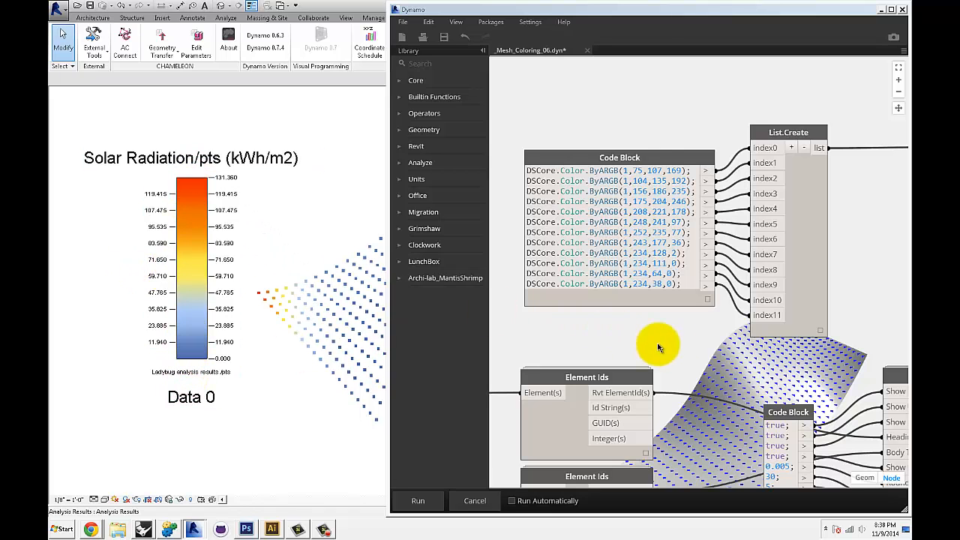
mouse_move(677, 348)
middle_mouse_down()
mouse_move(670, 327)
mouse_move(683, 338)
middle_mouse_up()
scroll(679, 323, "down", 1)
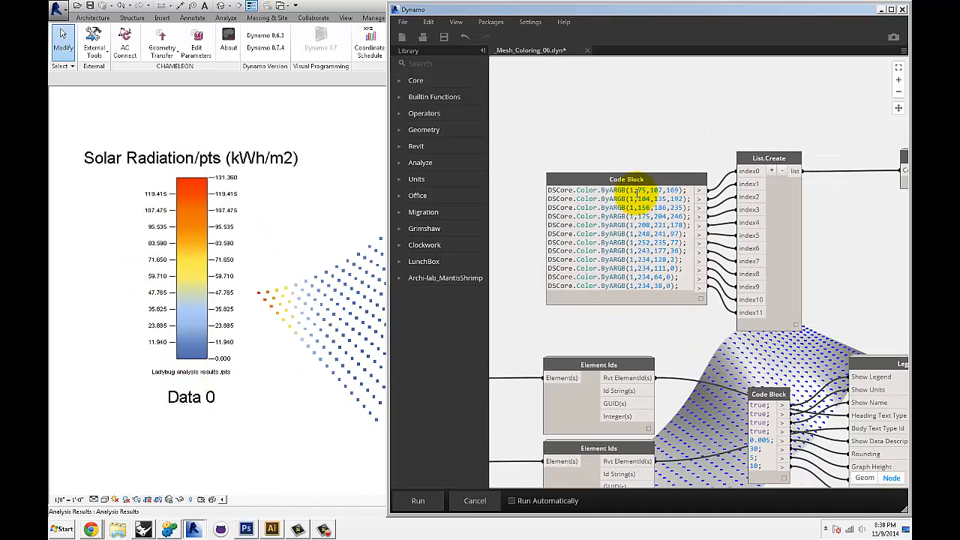
Duplicate the ARGB color Code Block and place the copy above the original
left_click_drag(628, 181, 614, 180)
key("ctrl+c")
key("ctrl+v")
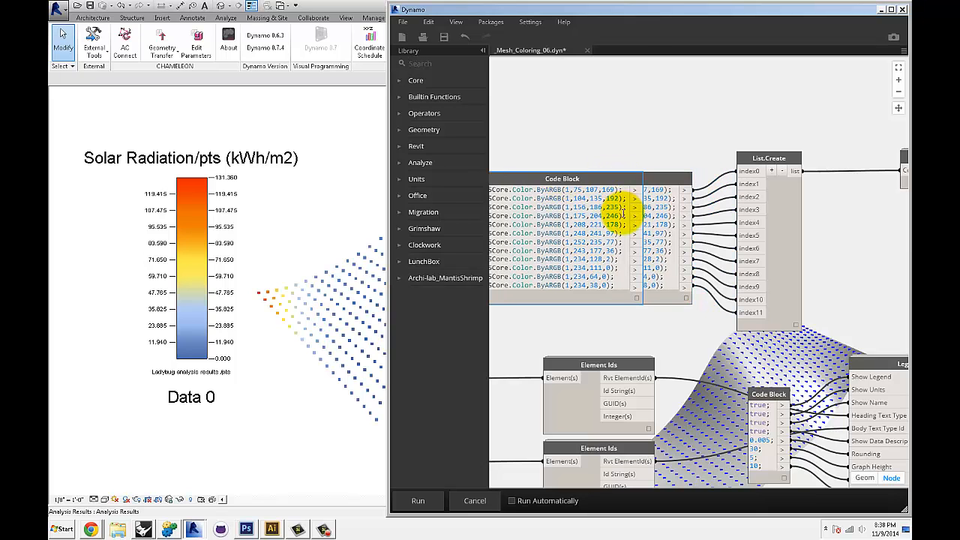
middle_click_drag(630, 145, 636, 197)
left_click_drag(592, 230, 637, 95)
left_click(795, 102)
middle_click_drag(753, 131, 765, 160)
scroll(766, 160, "up", 1)
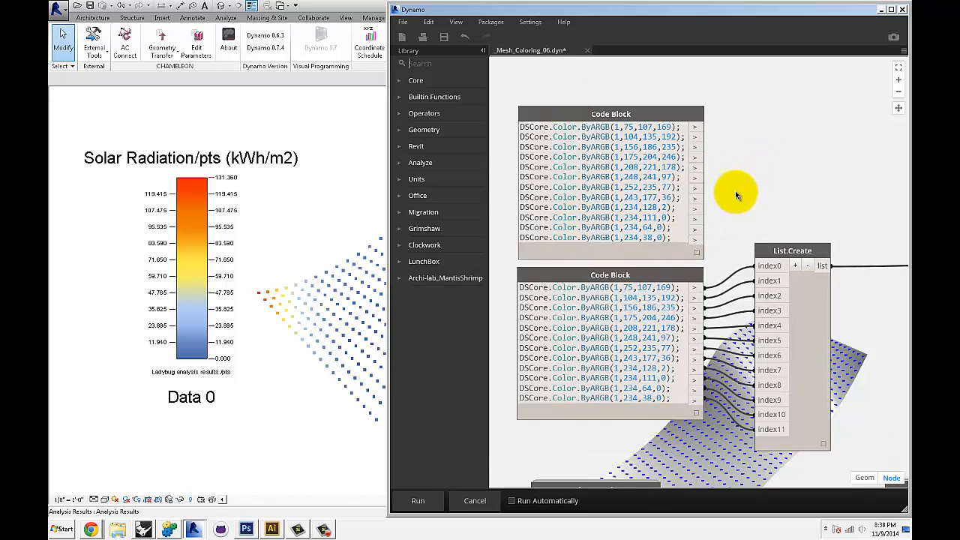
middle_click_drag(732, 191, 741, 208)
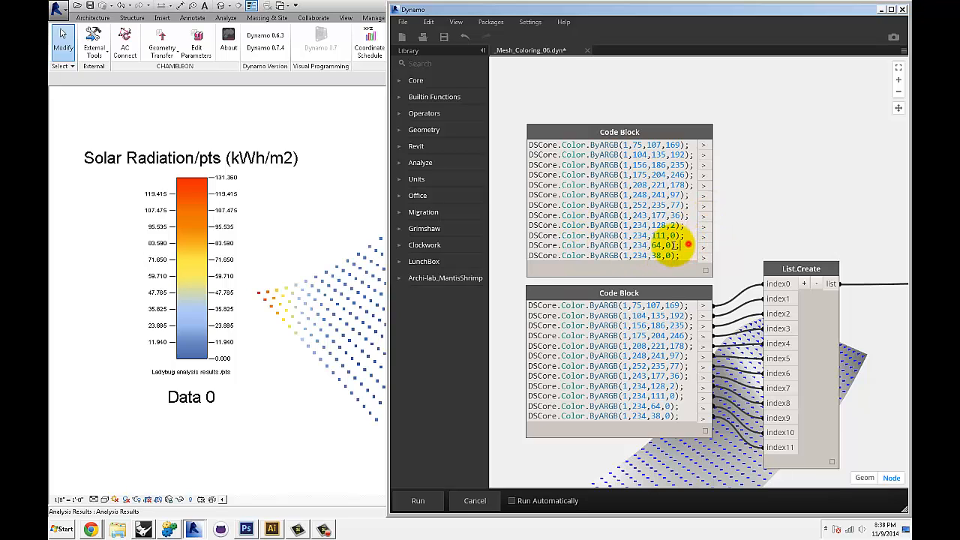
Delete the ten middle color lines from the copied Code Block, keeping only ByARGB(1,75,107,169) and ByARGB(1,234,38,0)
left_click_drag(679, 245, 510, 152)
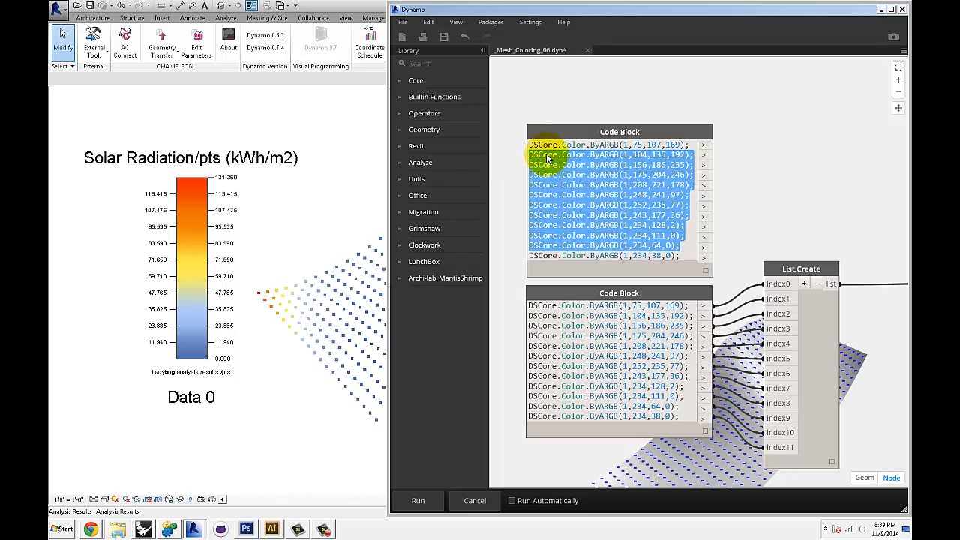
key("BackSpace")
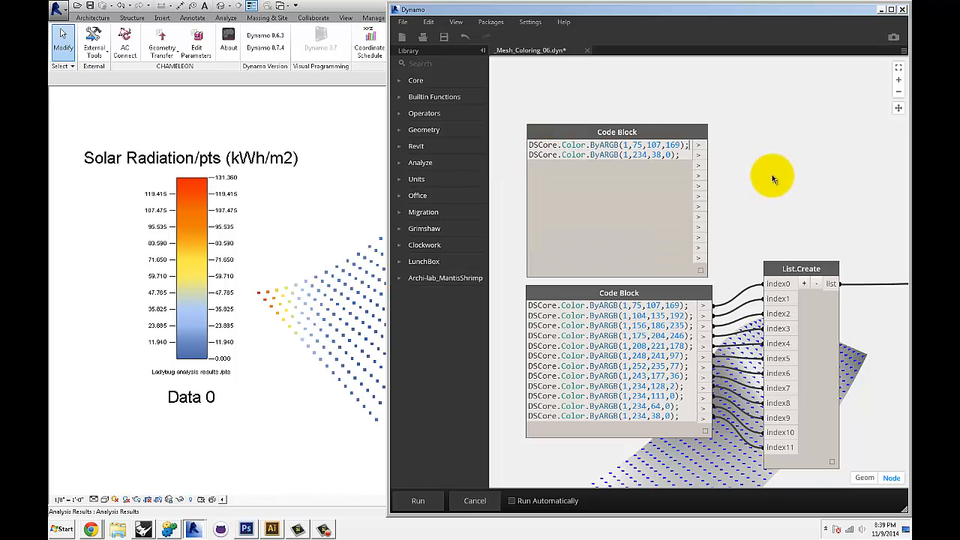
left_click(766, 170)
scroll(764, 170, "down", 3)
middle_click_drag(762, 196, 626, 182)
scroll(626, 182, "up", 1)
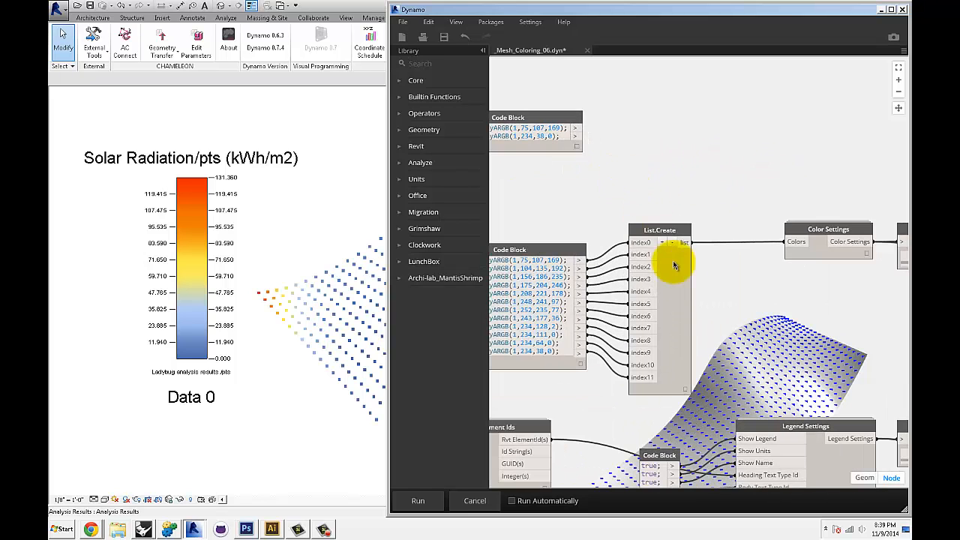
left_click(673, 264)
key("ctrl+c")
key("ctrl+v")
left_click_drag(626, 252, 709, 86)
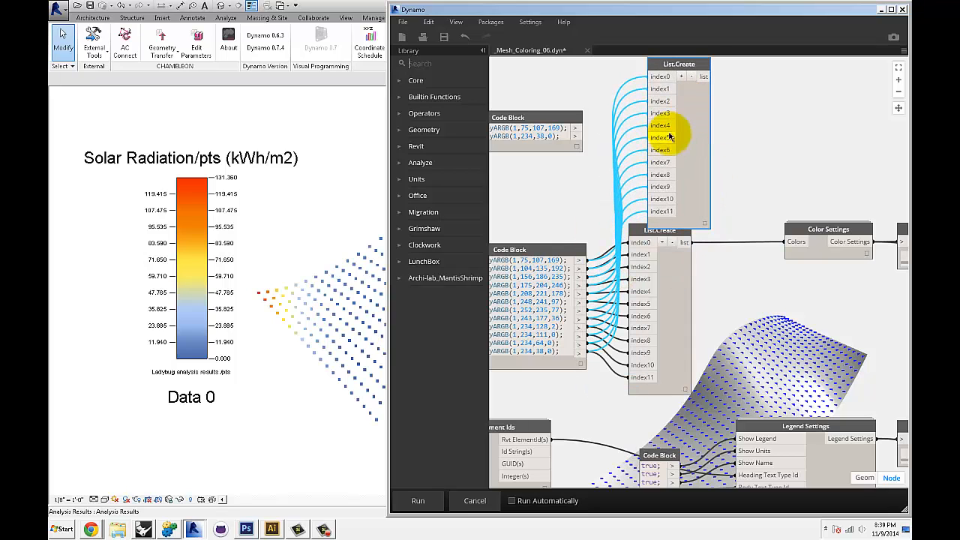
key("Delete")
Add a new List.Create node beside the two-color Code Block and give it a second input, index1
left_click(433, 63)
type("list.create")
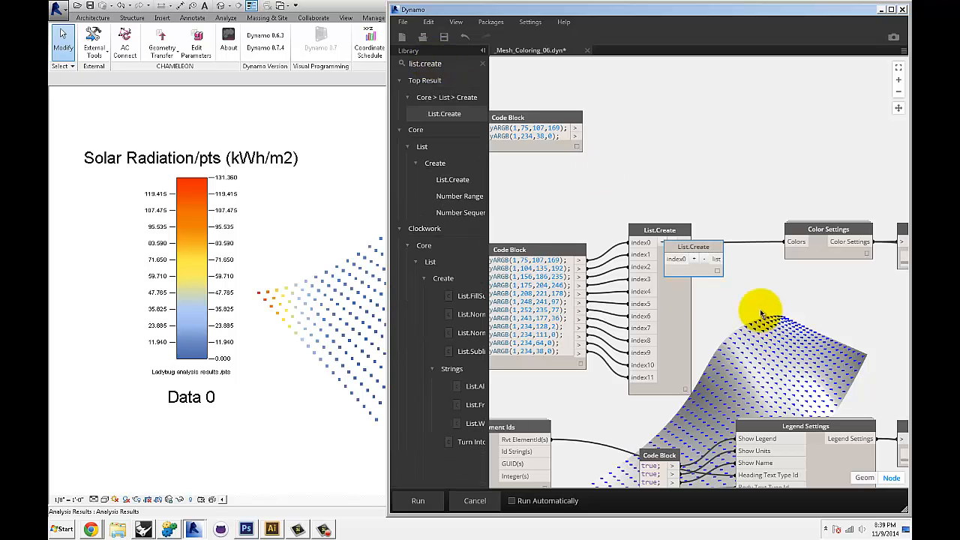
left_click_drag(692, 264, 649, 116)
scroll(678, 173, "up", 3)
left_click(670, 155)
left_click(646, 111)
left_click(646, 186)
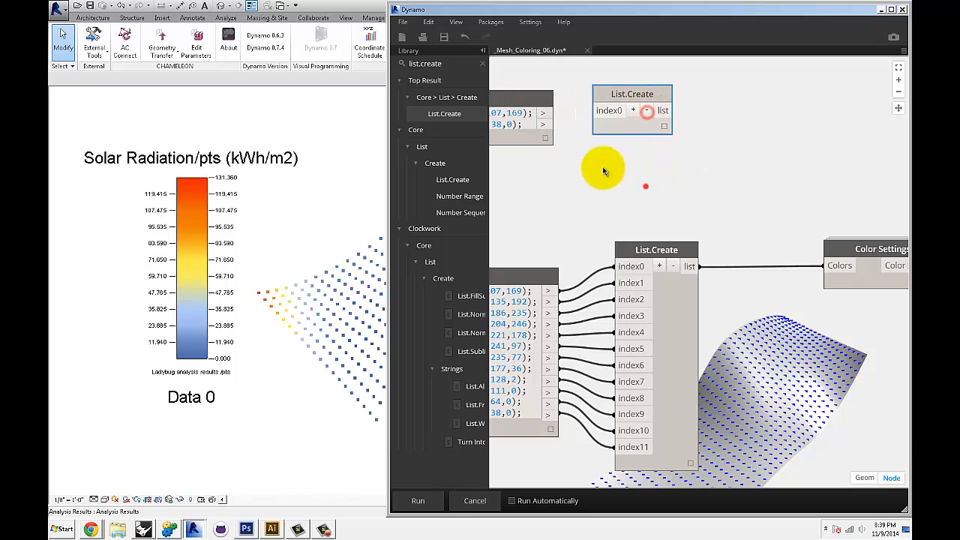
left_click(626, 110)
Connect the two Code Block color outputs to index0 and index1 of the new List.Create node
left_click_drag(544, 114, 607, 111)
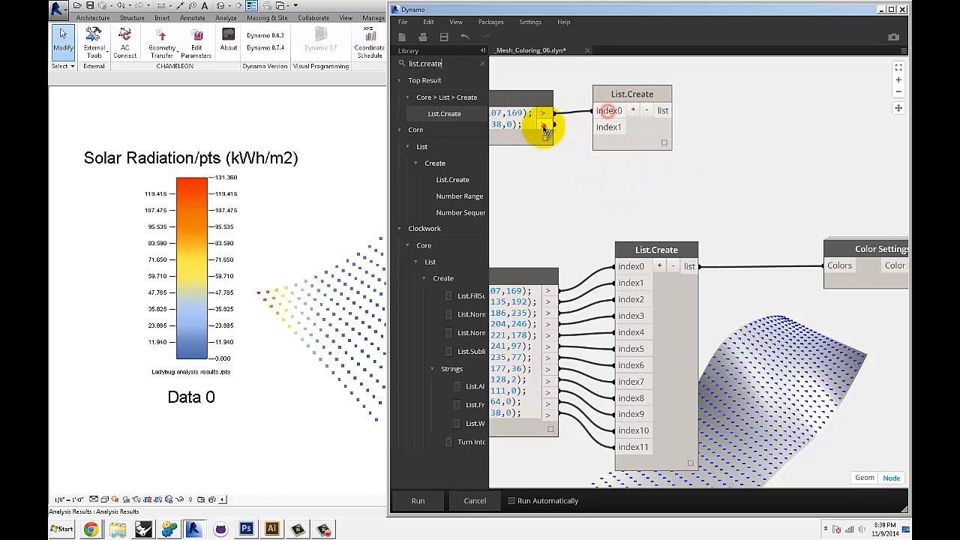
left_click(544, 126)
left_click(609, 127)
middle_click_drag(775, 156, 680, 166)
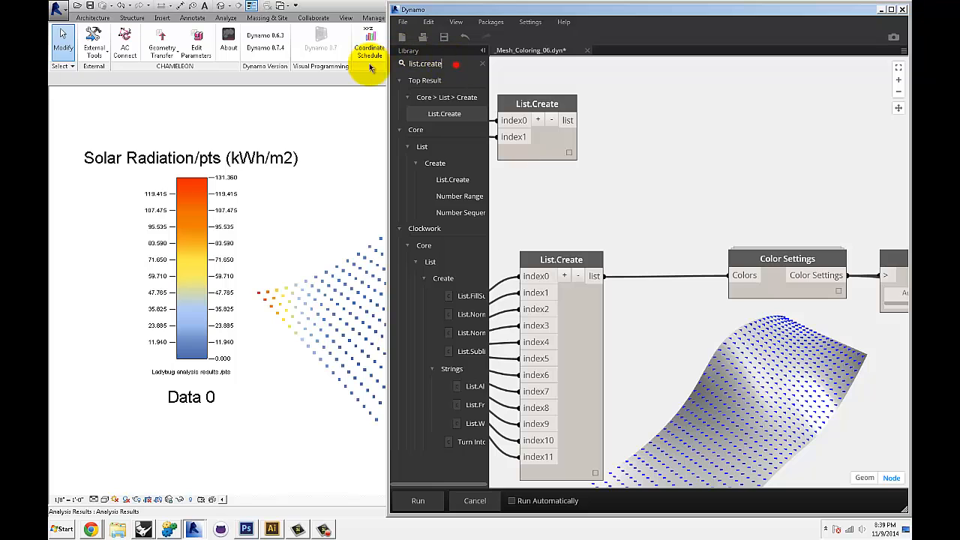
Add a Watch node and place it beside the two-color List.Create node
key("ctrl+a")
type("watc")
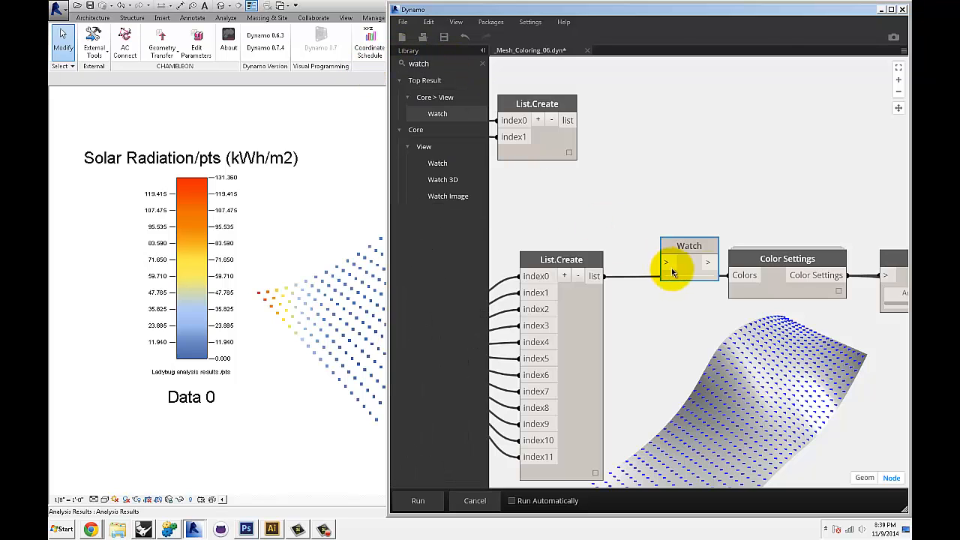
left_click_drag(698, 253, 522, 96)
left_click(593, 195)
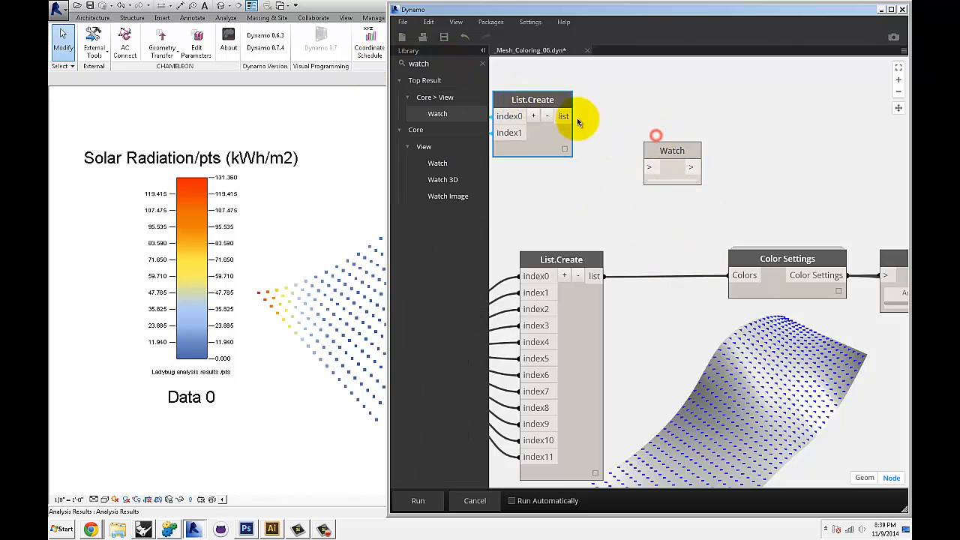
scroll(594, 106, "up", 1)
left_click(593, 100)
scroll(600, 104, "down", 2)
middle_click_drag(598, 104, 709, 128)
scroll(709, 133, "up", 1)
Connect the two-color List.Create output to the Watch node and run the graph to list the colors
left_click(679, 132)
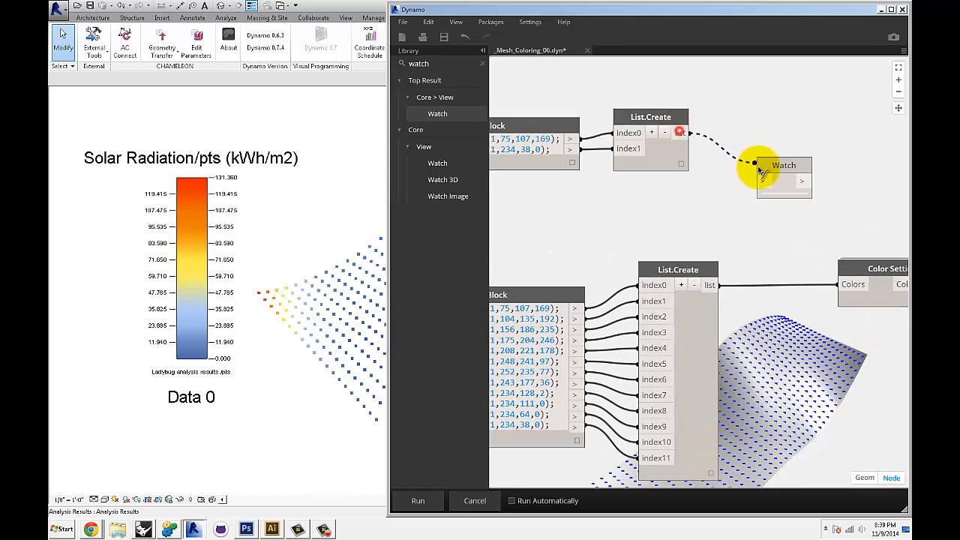
left_click(767, 180)
left_click_drag(780, 170, 757, 120)
key("F5")
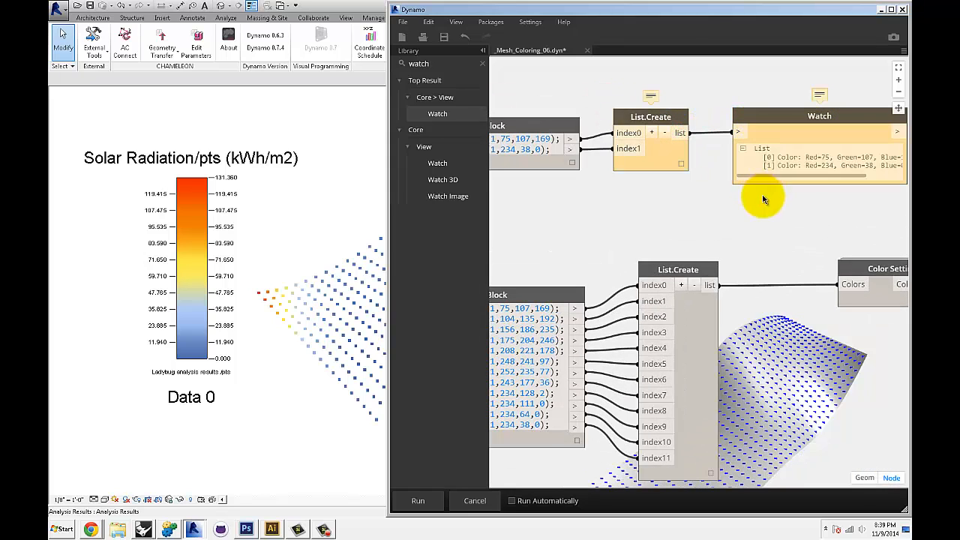
middle_click_drag(784, 210, 773, 190)
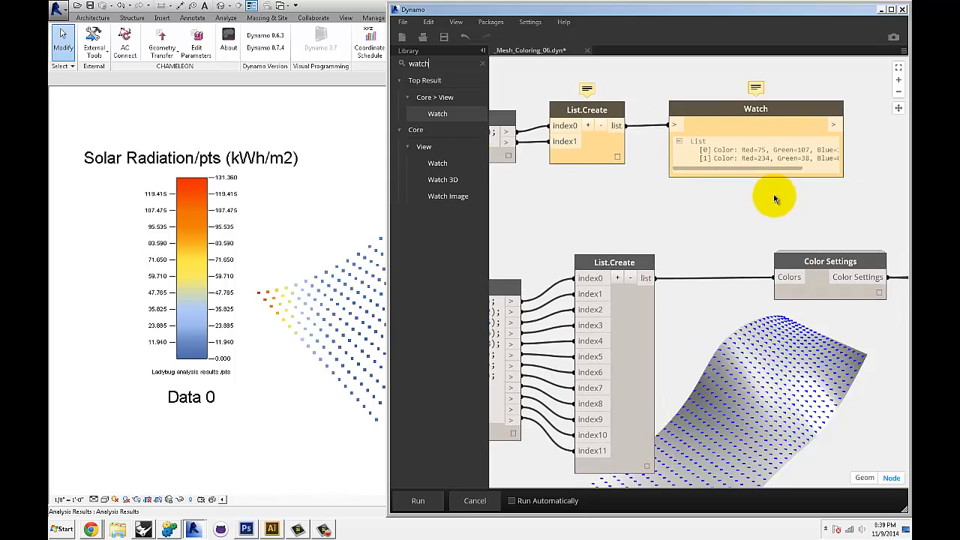
Delete the two-color List.Create node and the Watch node connected to it
scroll(675, 187, "down", 2)
middle_click_drag(648, 187, 666, 199)
scroll(666, 199, "up", 1)
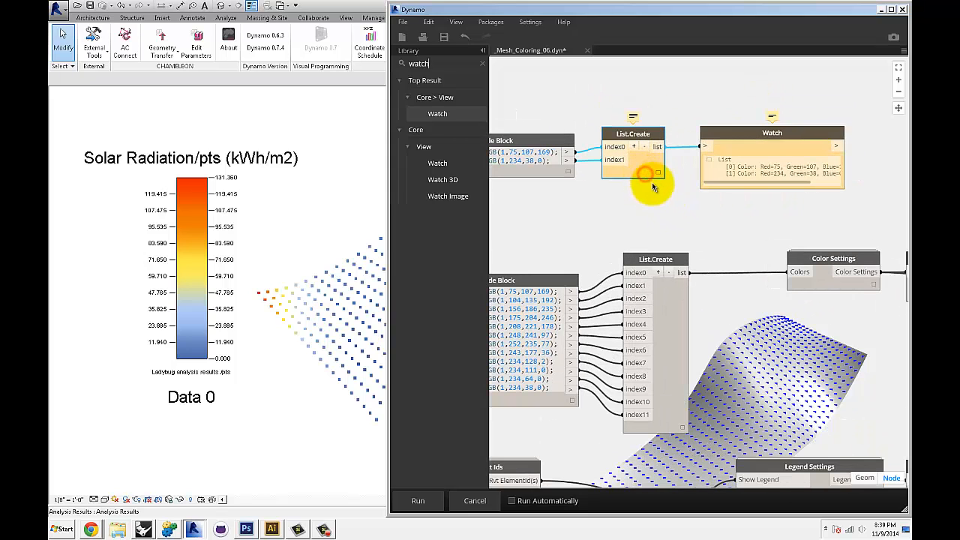
key("Delete")
left_click(726, 134)
key("Delete")
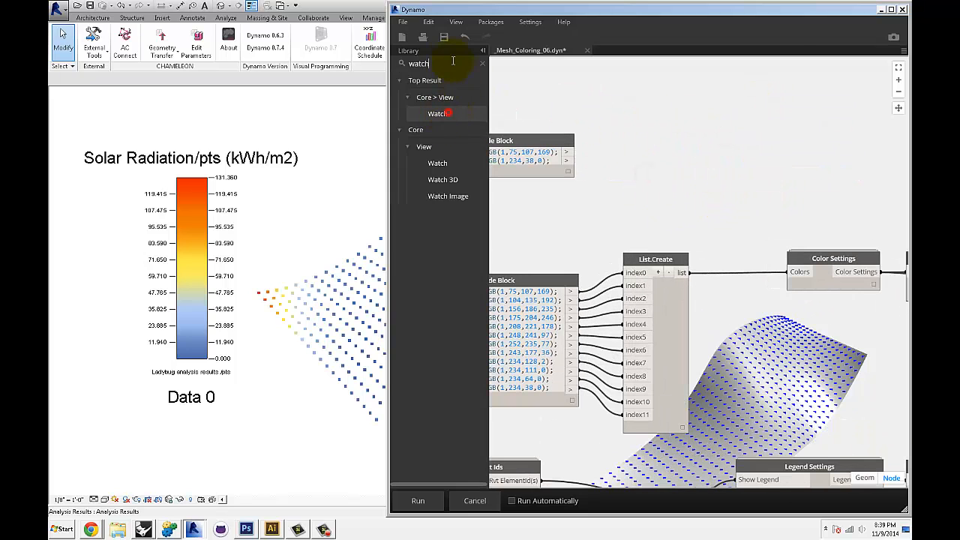
Add a Watch node and a two-input List.Create node, wiring the two Code Block colors to index0 and index1
type("list.crea")
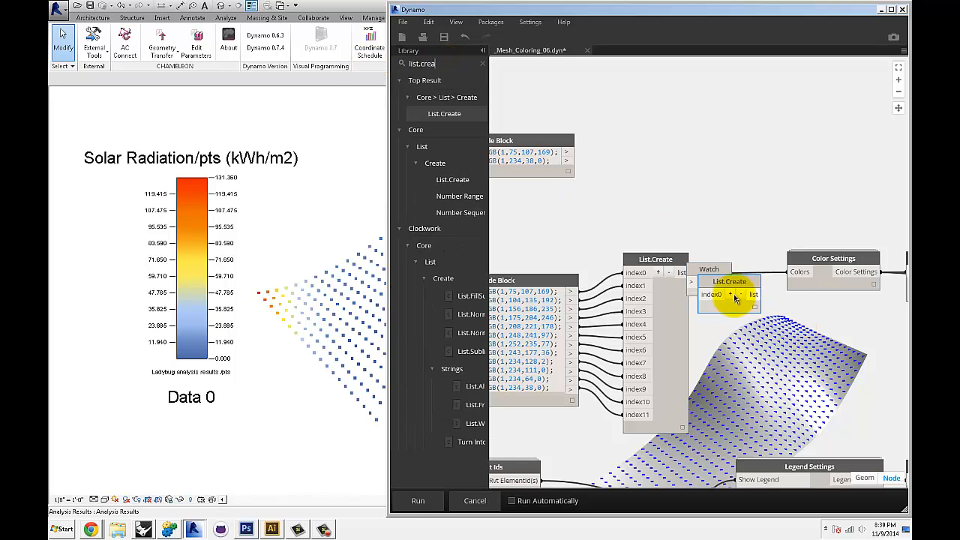
left_click_drag(738, 281, 666, 149)
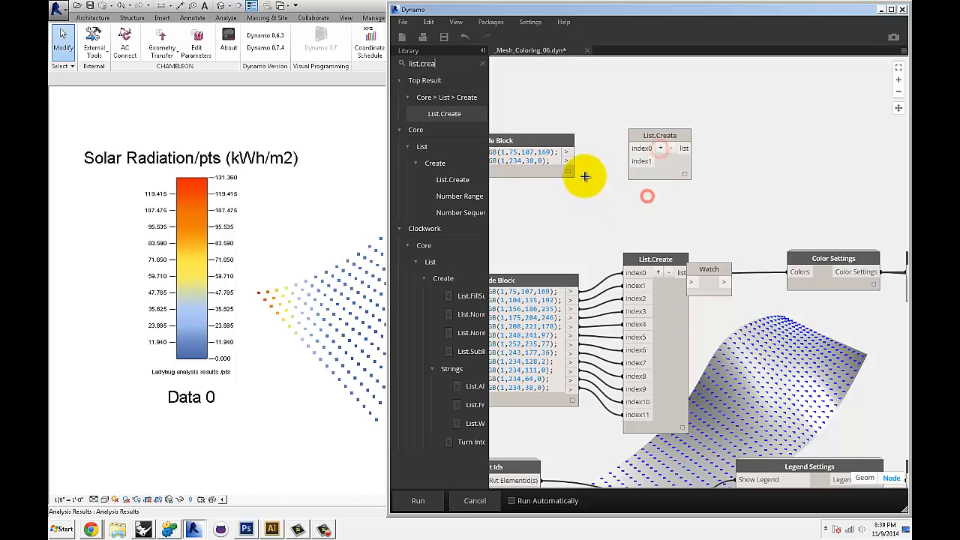
left_click(567, 152)
left_click(637, 148)
left_click(568, 161)
left_click(637, 161)
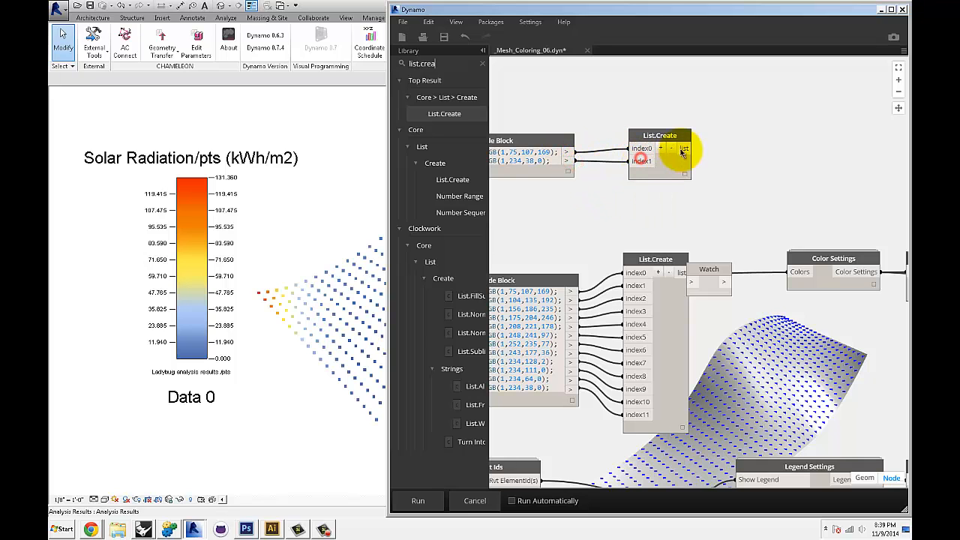
Check the new two-color list by running the graph with the Watch node connected, and delete the Watch node
left_click(684, 148)
left_click(691, 283)
left_click_drag(706, 270, 723, 141)
left_click(726, 196)
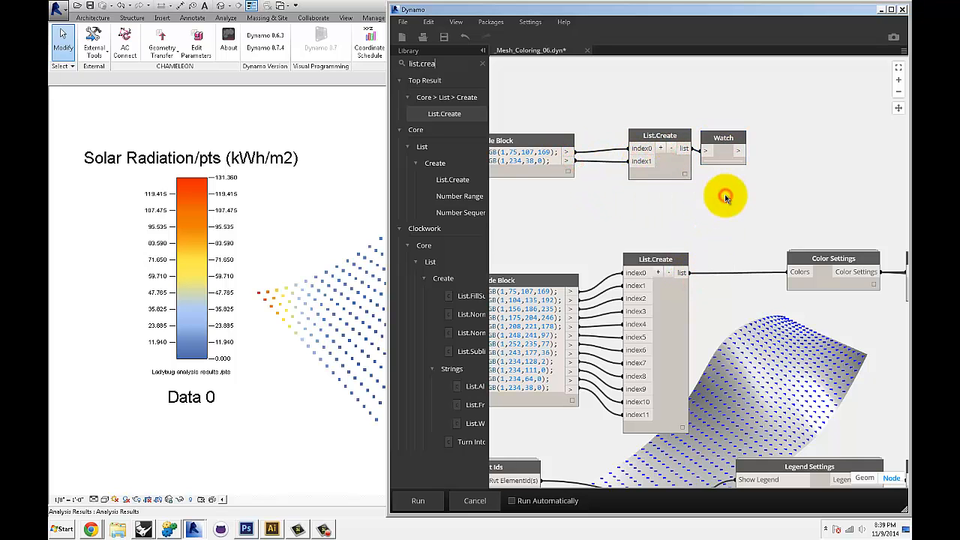
middle_click_drag(758, 220, 634, 216)
scroll(650, 213, "up", 1)
left_click_drag(699, 214, 668, 124)
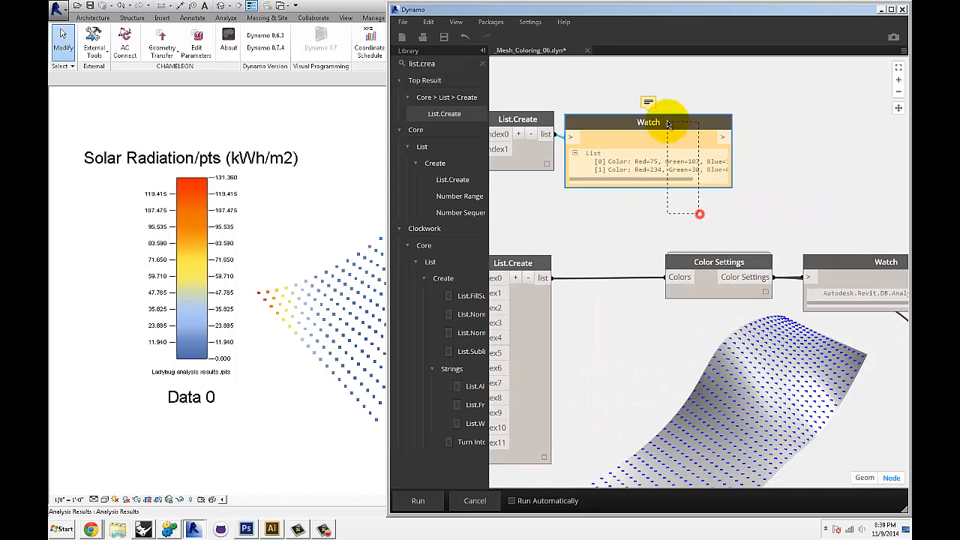
key("Delete")
middle_click_drag(638, 150, 717, 151)
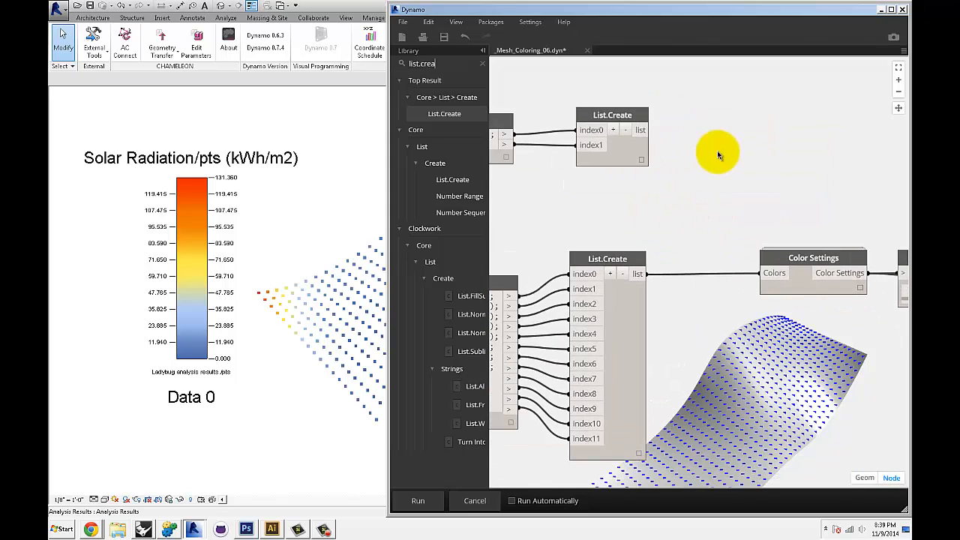
Connect the two-color List.Create output to the Colors input of Color Settings and run the graph
left_click(648, 130)
scroll(756, 185, "down", 1)
middle_click_drag(730, 187, 667, 179)
scroll(668, 178, "up", 1)
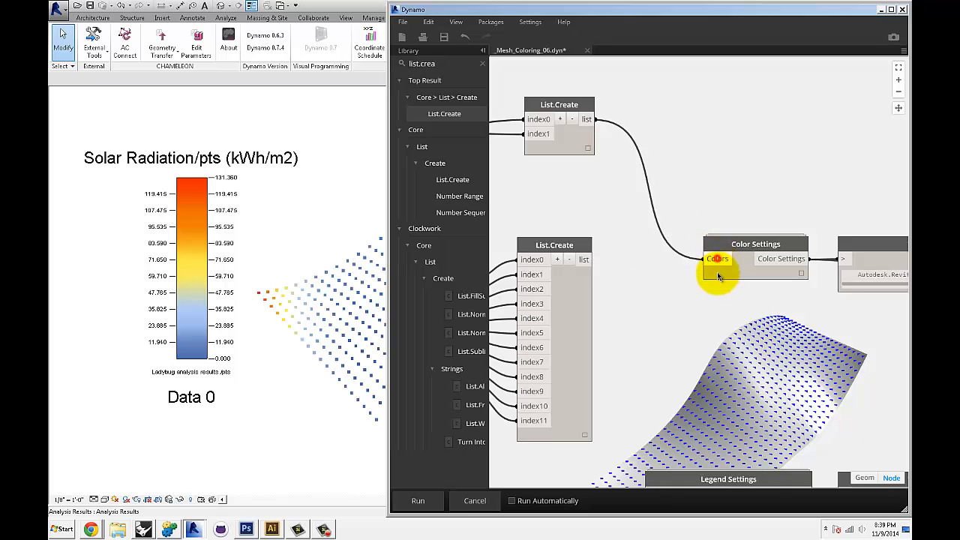
middle_click_drag(786, 162, 804, 186)
scroll(657, 172, "down", 1)
scroll(804, 187, "up", 1)
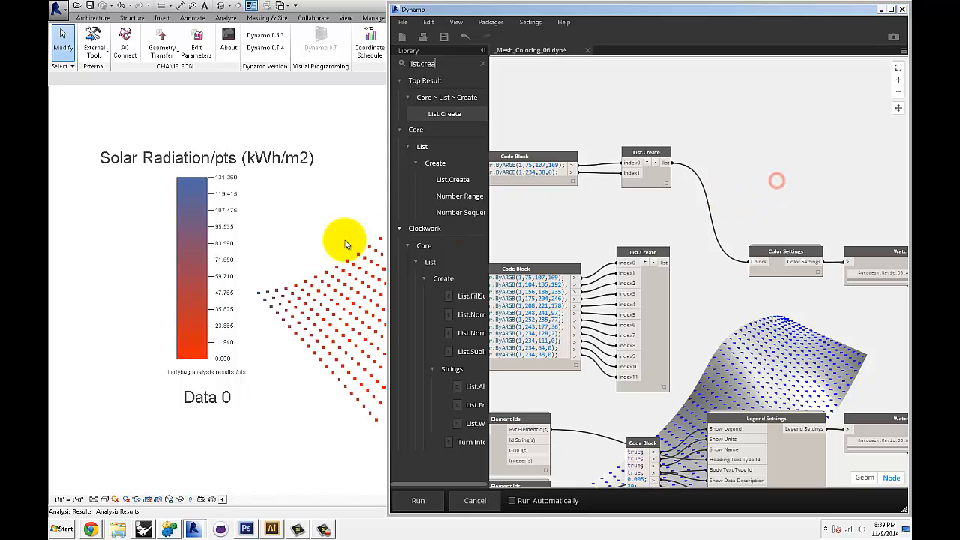
Compare the gradient of the Solar Radiation legend in Revit with the color order in the two-color Code Block
scroll(274, 225, "down", 2)
middle_click_drag(277, 237, 209, 233)
scroll(231, 230, "down", 4)
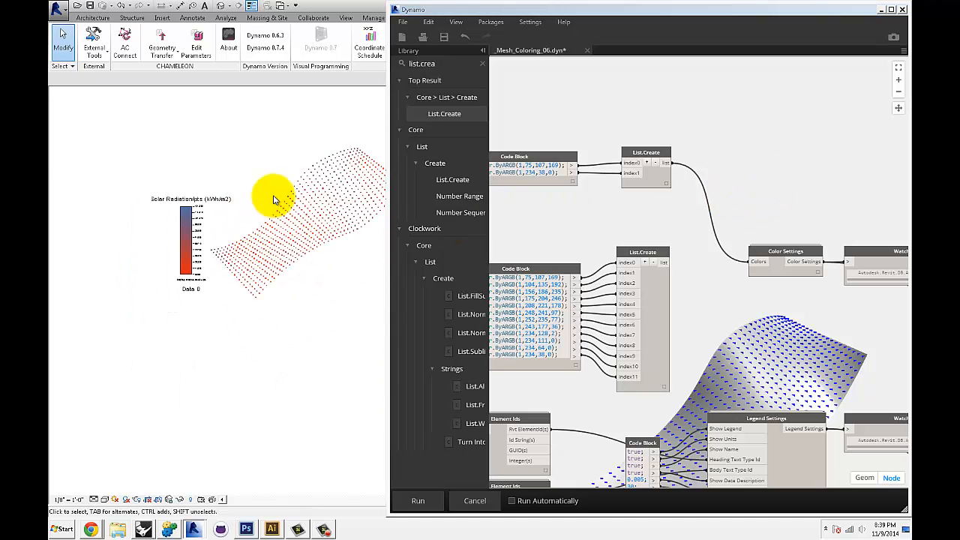
middle_click_drag(274, 200, 271, 209)
scroll(179, 246, "up", 6)
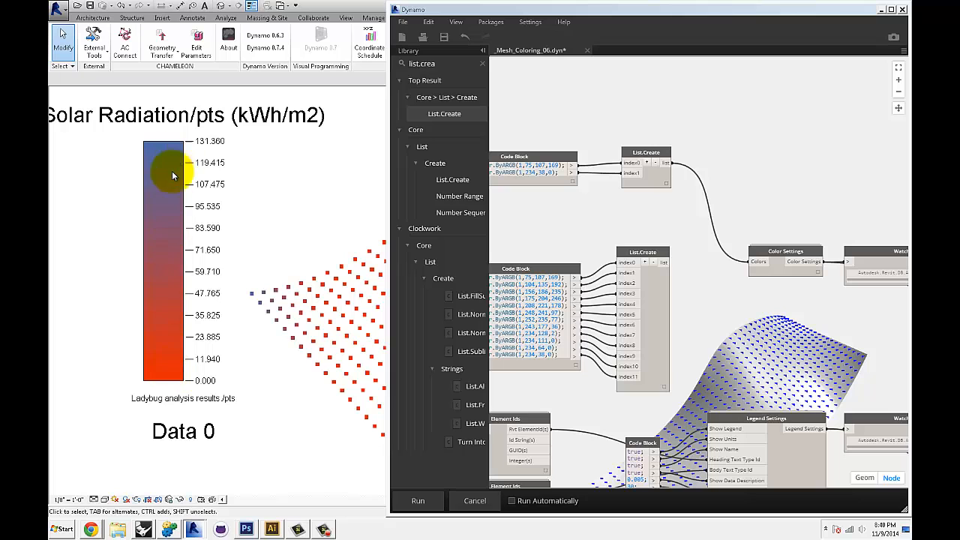
middle_click_drag(560, 227, 642, 233)
left_click(285, 197)
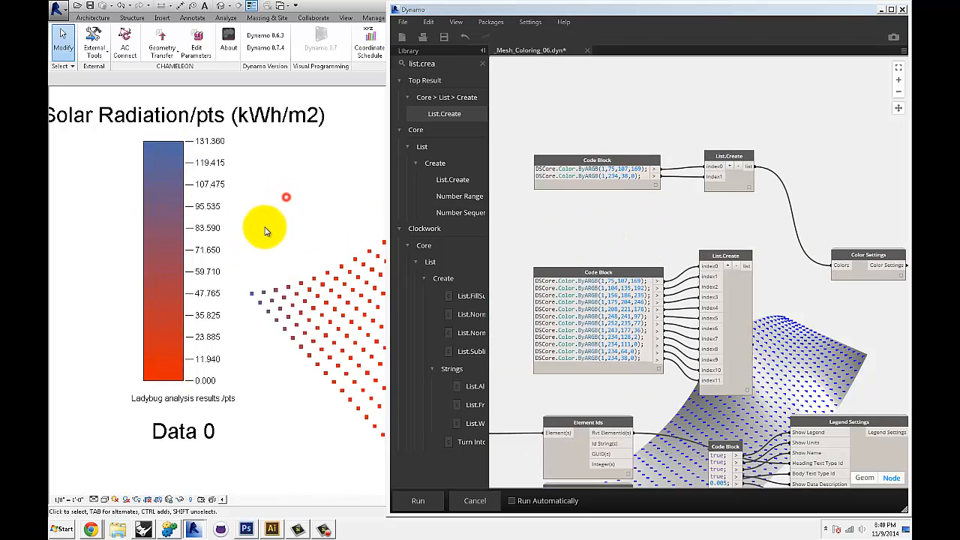
Examine the two-color shading of the analysis points across the whole surface in the Revit 3D view
scroll(266, 228, "down", 4)
middle_click_drag(230, 225, 77, 230)
scroll(273, 190, "down", 1)
middle_click_drag(250, 218, 239, 268, "shift")
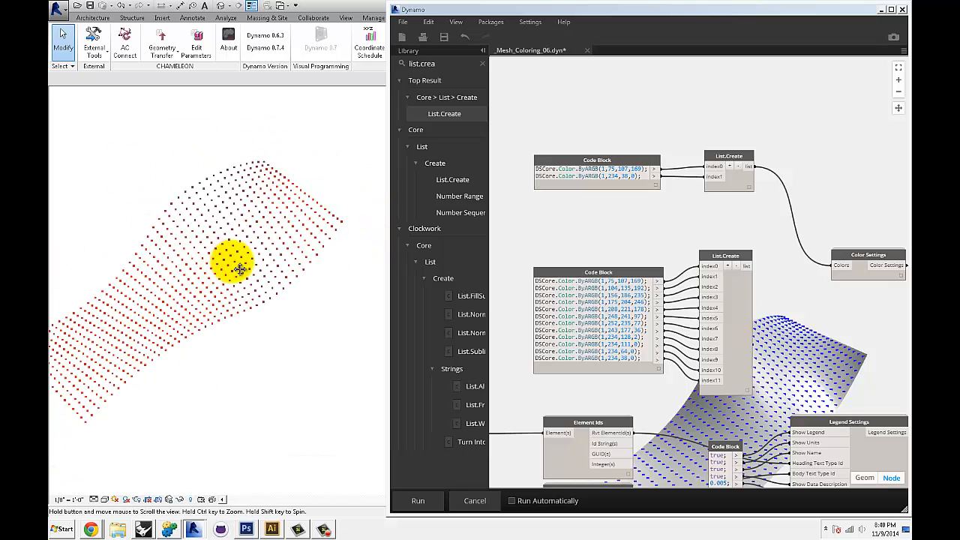
left_click(675, 227)
middle_click_drag(593, 229, 641, 225)
left_click(195, 328)
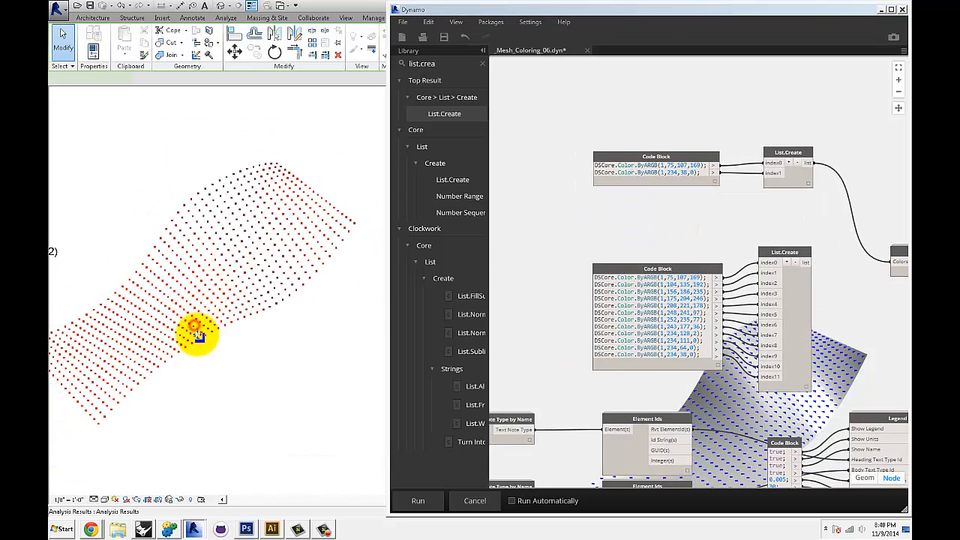
scroll(200, 340, "down", 1)
middle_click_drag(201, 344, 265, 343)
left_click(286, 374)
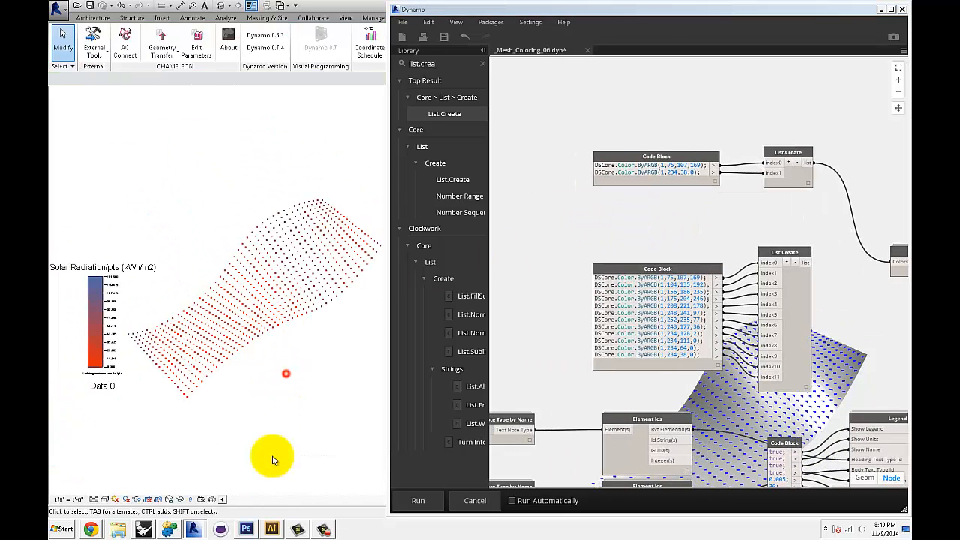
Switch to Rhino and examine the colors of the original radiation mesh and its kWh/m2 legend
left_click(168, 530)
scroll(306, 319, "down", 5)
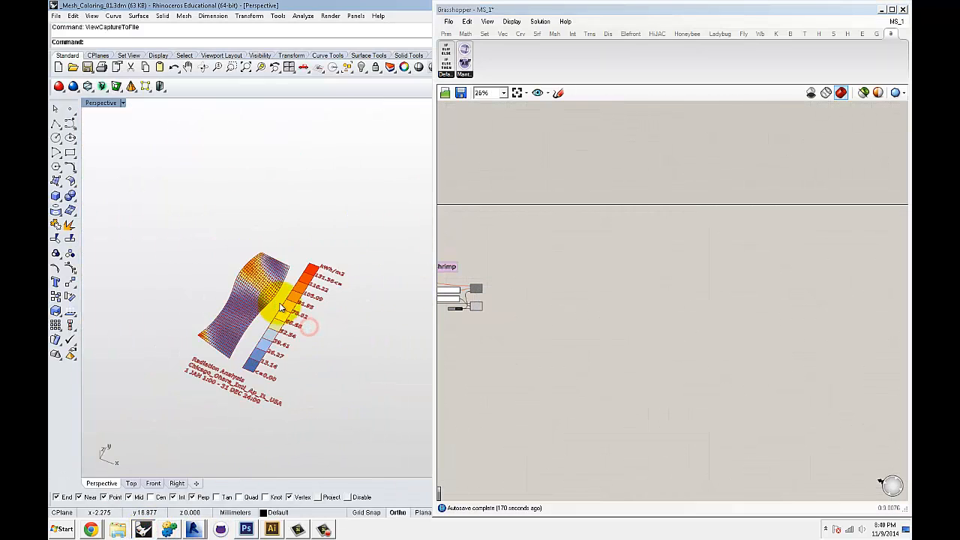
scroll(281, 308, "up", 5)
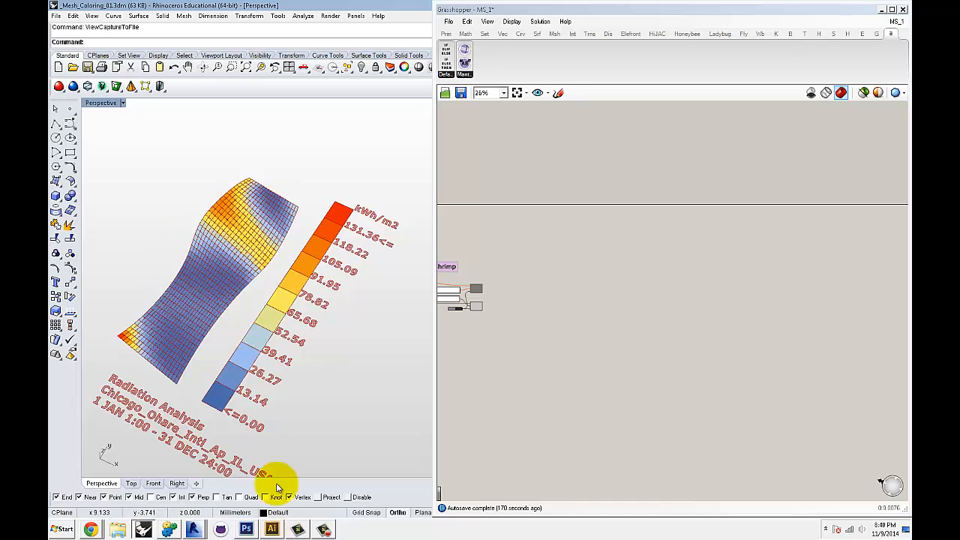
Switch back to Dynamo and examine the twelve ByARGB color lines in the original Code Block
left_click(192, 530)
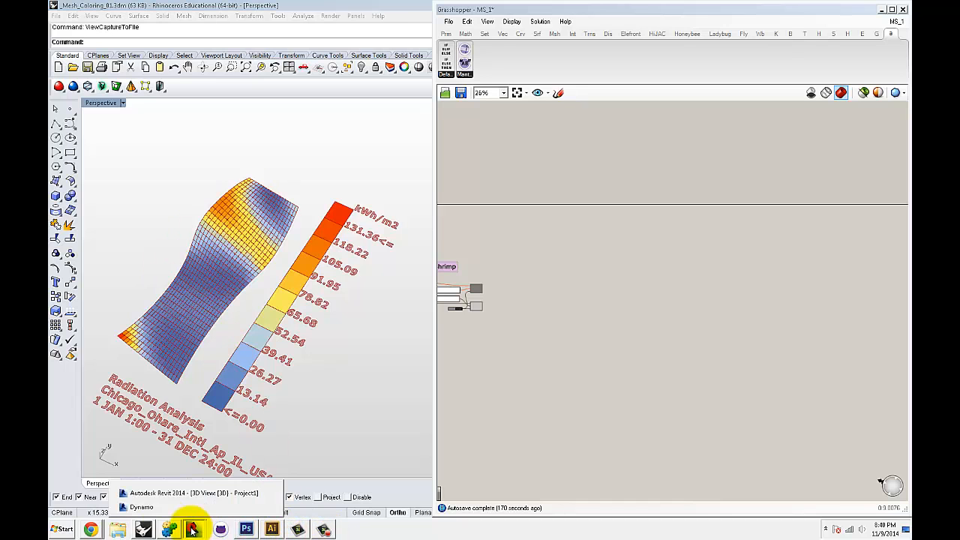
left_click(154, 507)
scroll(711, 223, "up", 2)
middle_click_drag(711, 223, 674, 179)
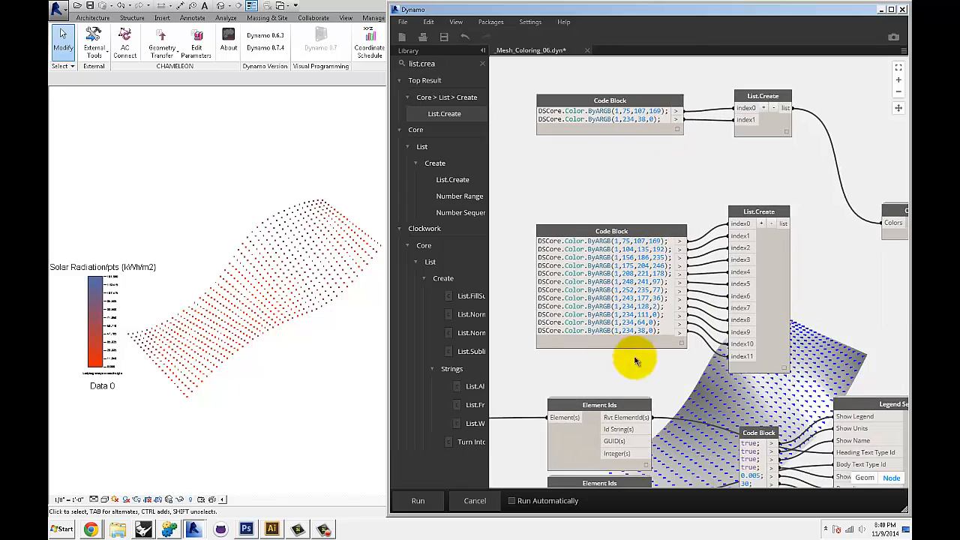
middle_click_drag(841, 269, 763, 254)
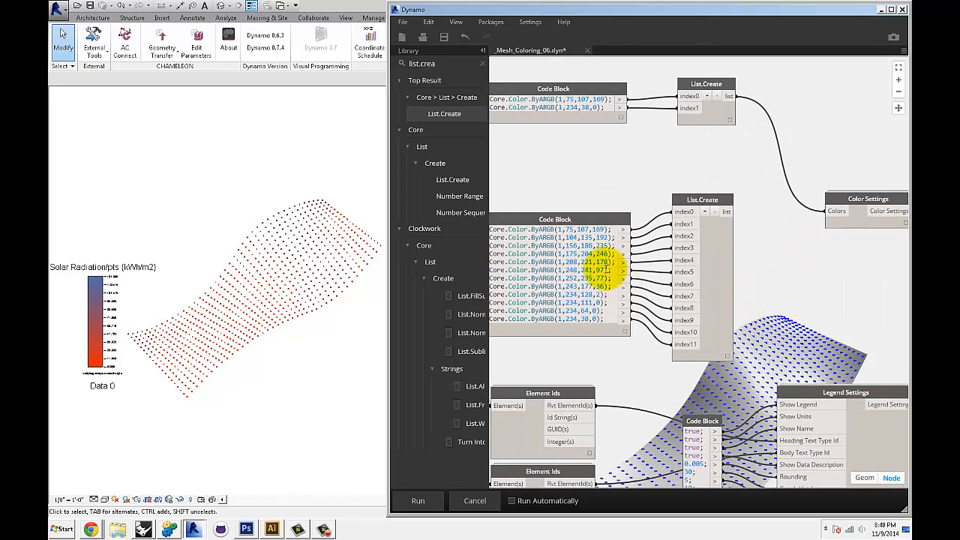
middle_click_drag(603, 174, 675, 168)
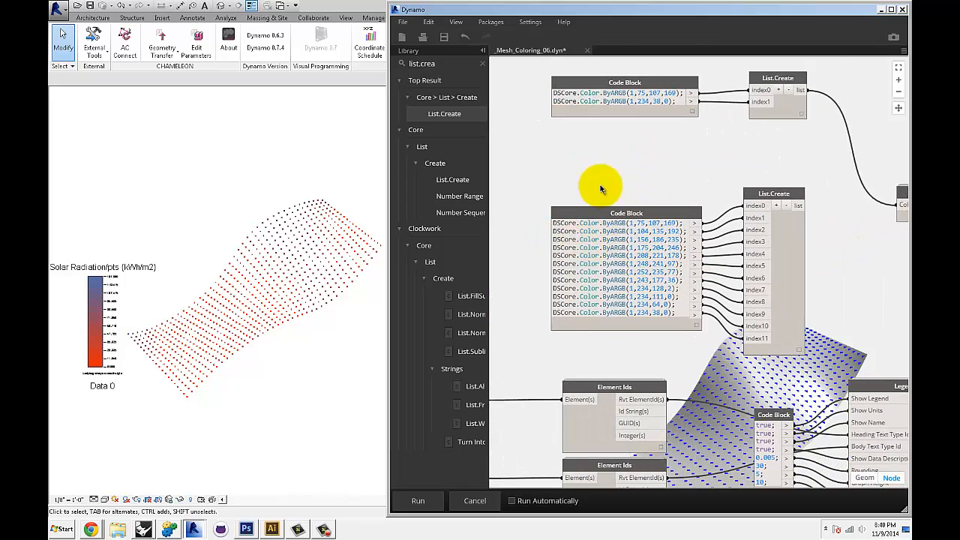
scroll(600, 185, "up", 3)
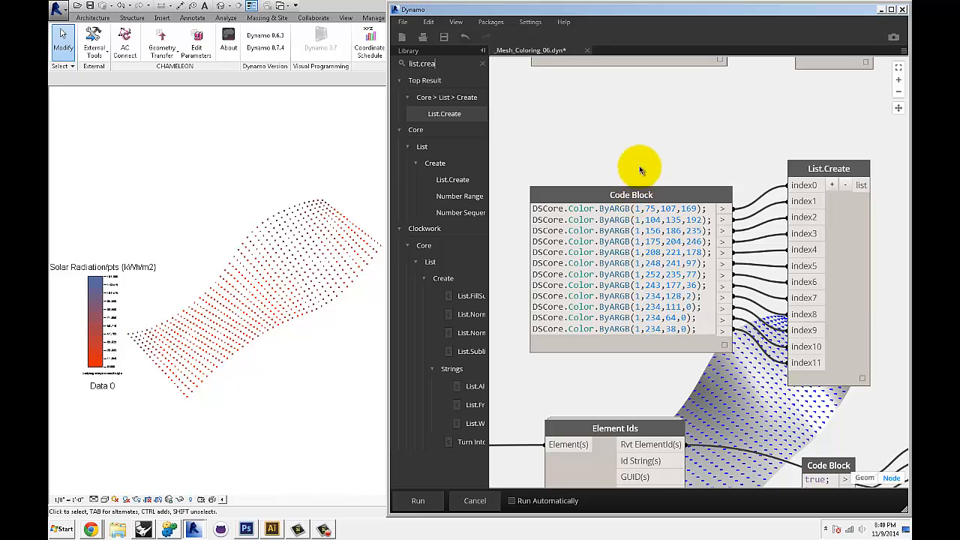
scroll(636, 144, "up", 1)
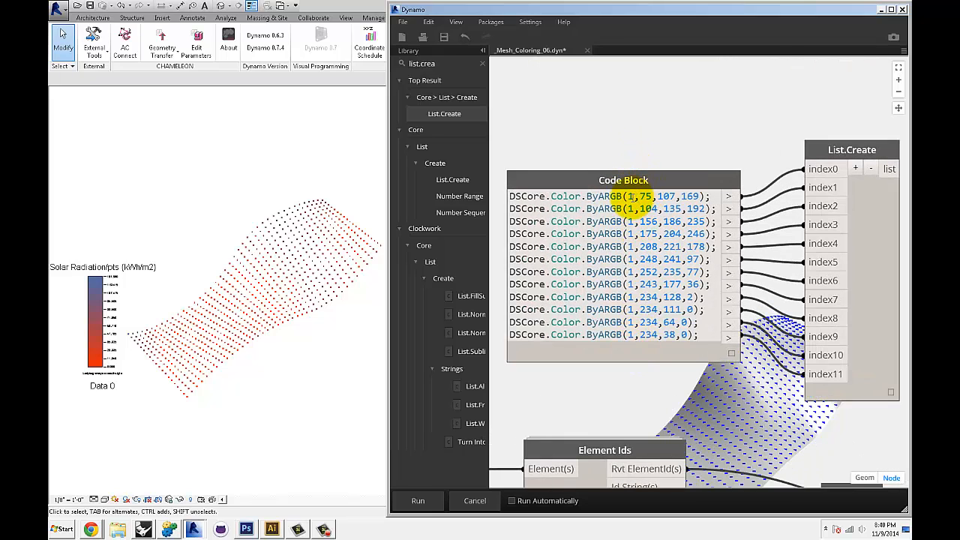
scroll(615, 176, "down", 3)
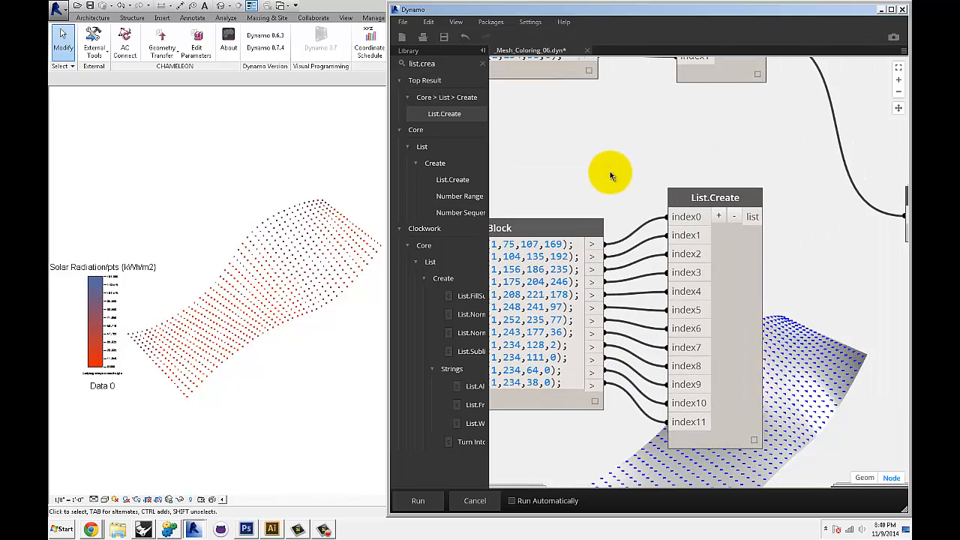
Reconnect the twelve-color List.Create output to the Colors input of Color Settings and refresh the Revit results display
left_click(696, 214)
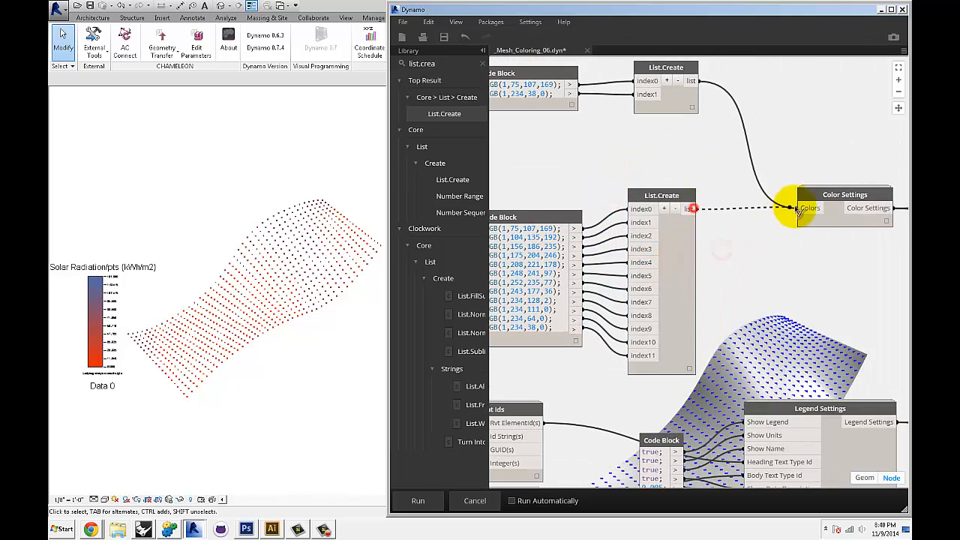
left_click(800, 207)
middle_click_drag(840, 246, 726, 247)
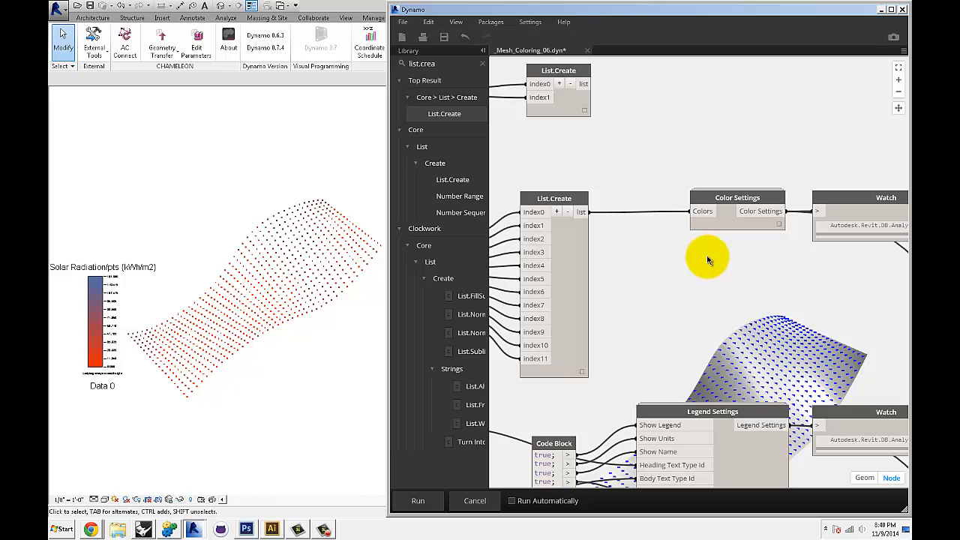
left_click(250, 369)
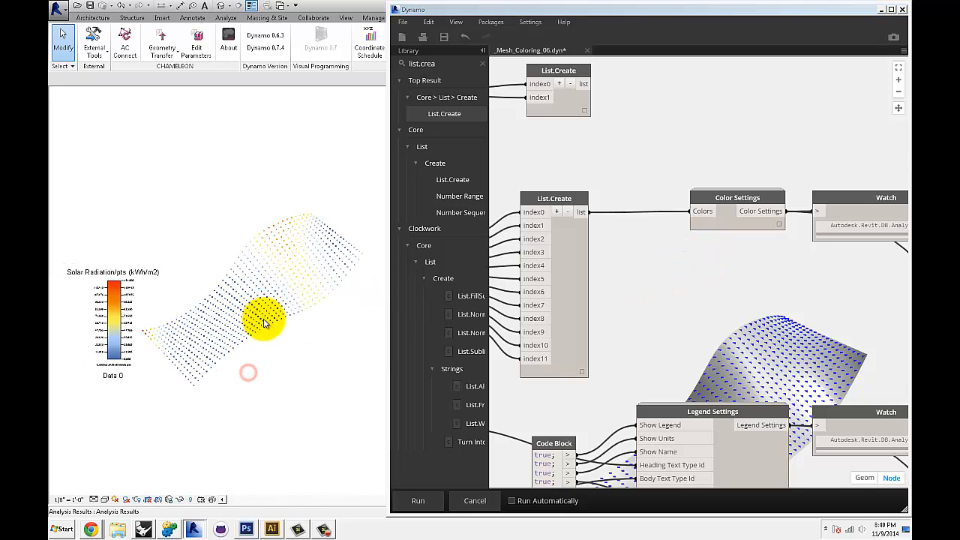
scroll(95, 326, "up", 4)
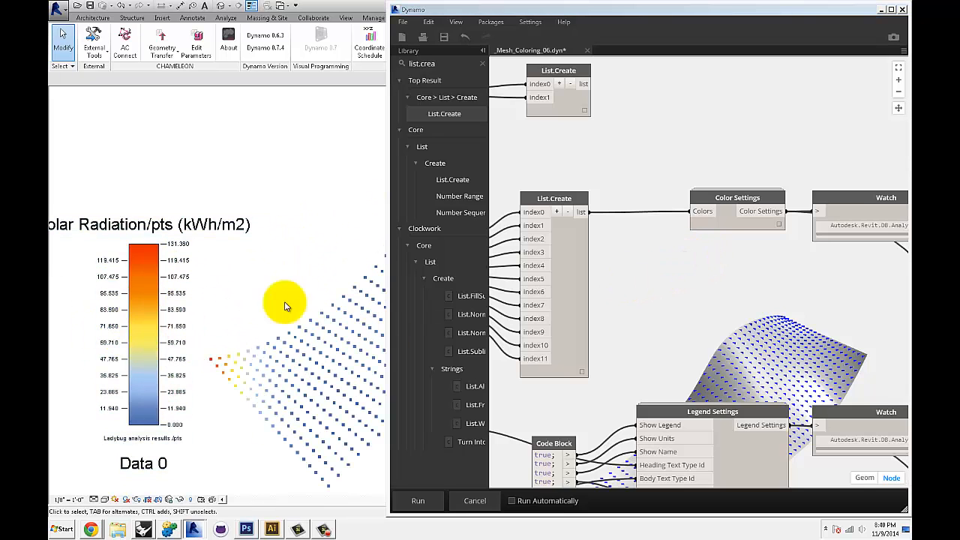
middle_click_drag(714, 282, 586, 282)
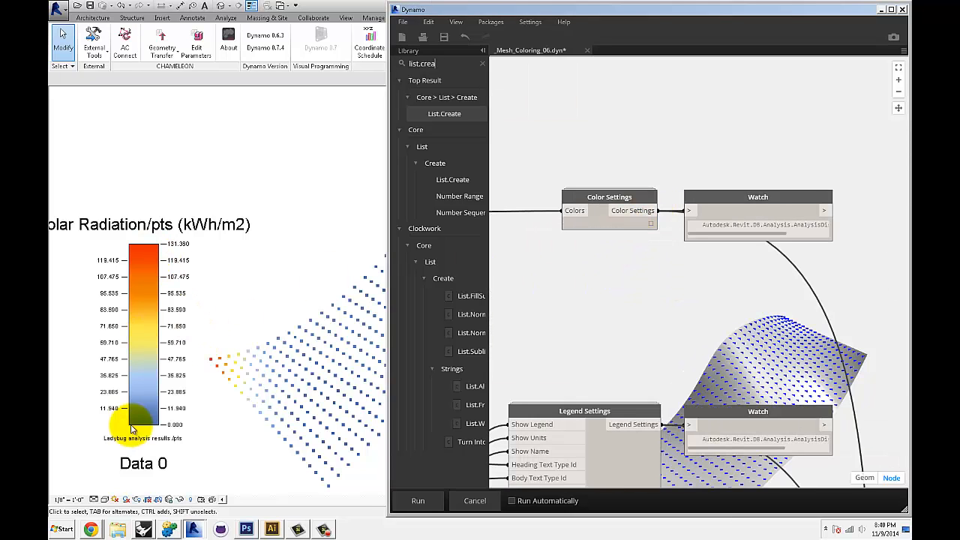
Examine the inputs of the Marker/Text Display Style node and the Code Block values feeding the Legend Settings node
scroll(681, 240, "down", 5)
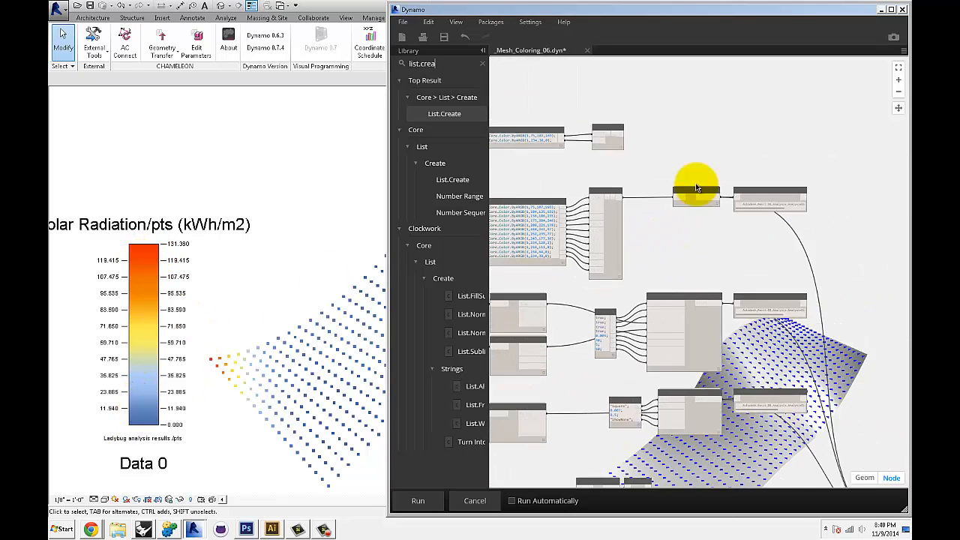
scroll(704, 230, "up", 6)
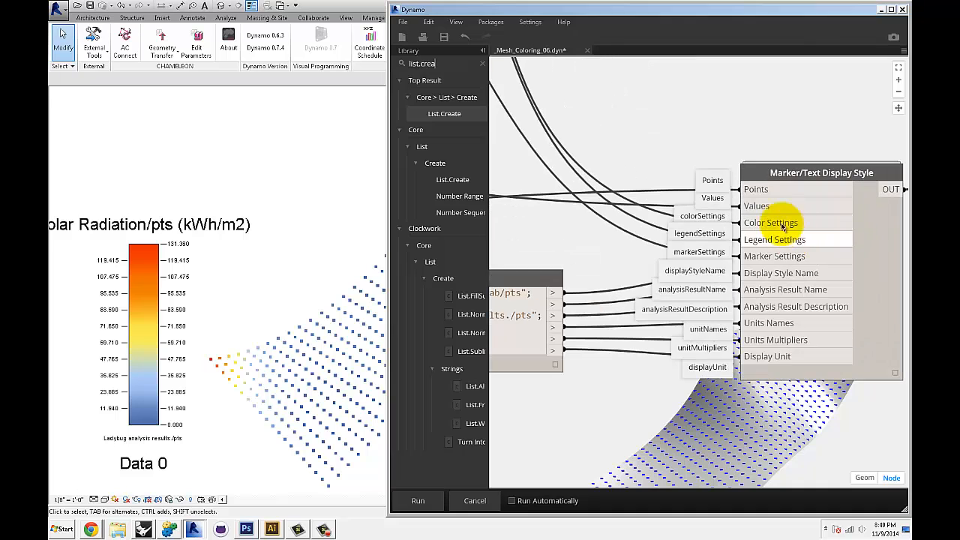
middle_click_drag(774, 246, 738, 247)
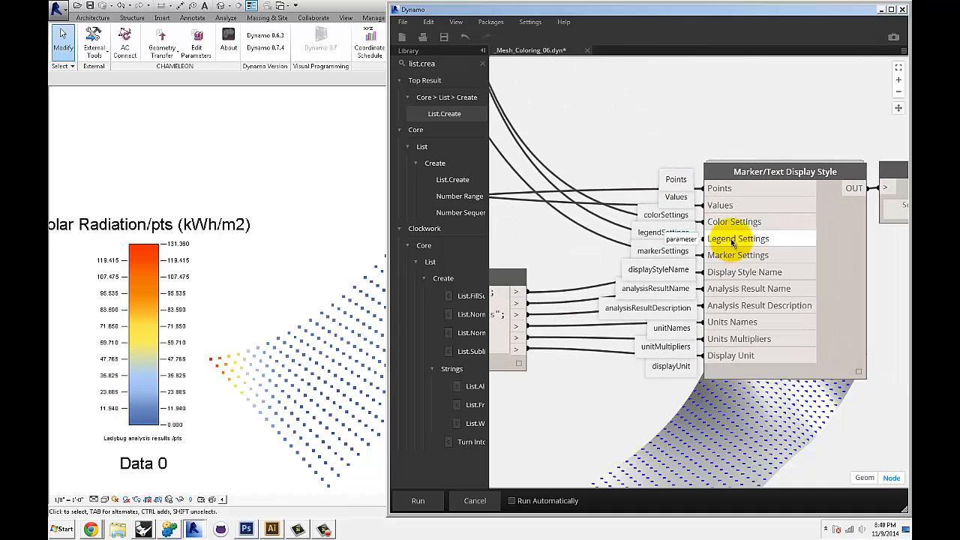
scroll(738, 247, "down", 5)
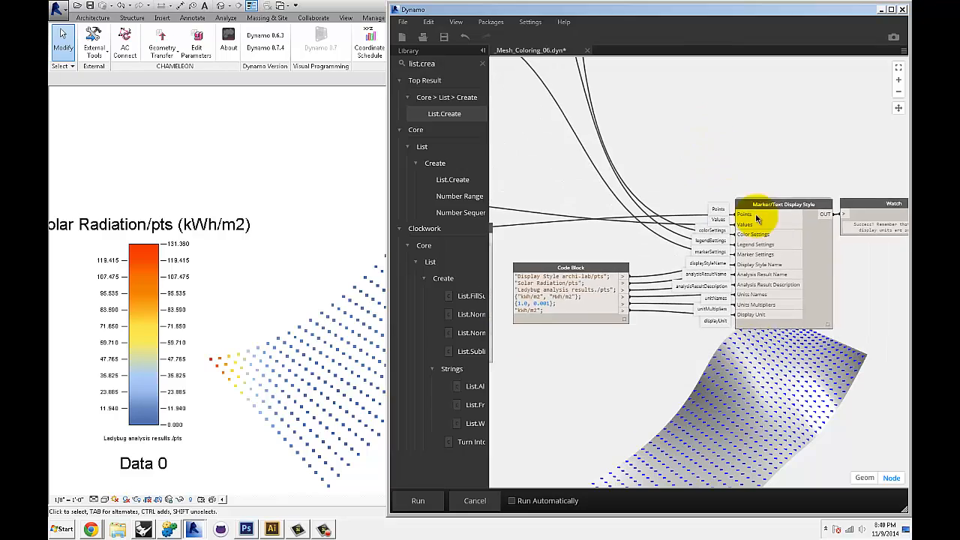
scroll(615, 246, "up", 4)
mouse_move(615, 245)
middle_mouse_down()
mouse_move(868, 287)
mouse_move(573, 262)
mouse_move(587, 315)
mouse_move(634, 318)
middle_mouse_up()
scroll(800, 270, "up", 2)
scroll(578, 259, "up", 3)
scroll(588, 315, "down", 1)
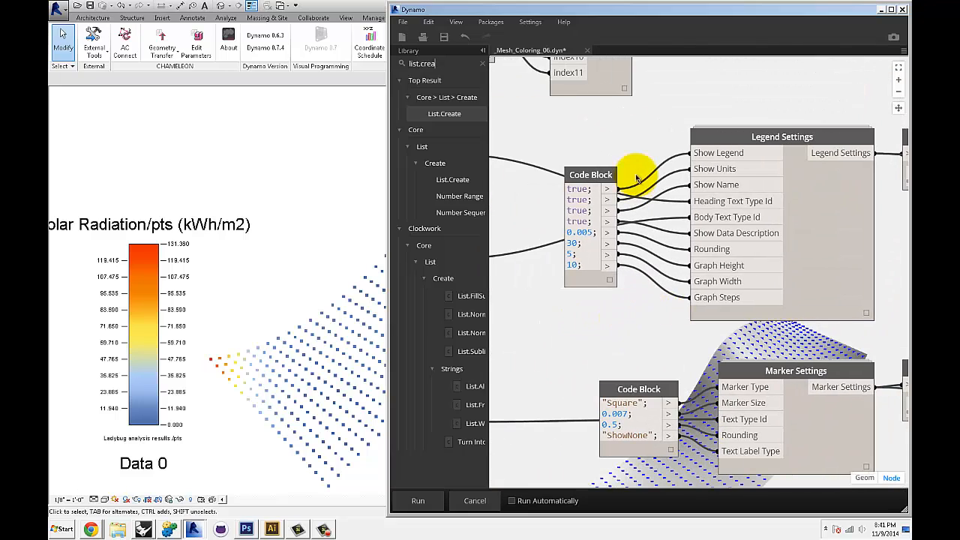
Set the Show Legend value to false in the Code Block feeding Legend Settings
scroll(636, 173, "up", 1)
middle_click_drag(693, 173, 638, 171)
middle_click_drag(556, 173, 613, 184)
scroll(591, 204, "up", 1)
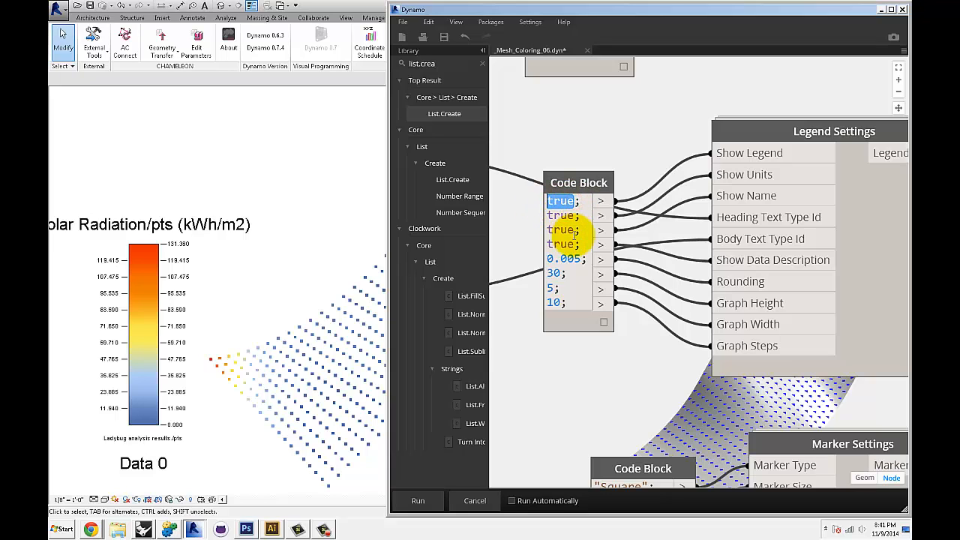
type("fale;")
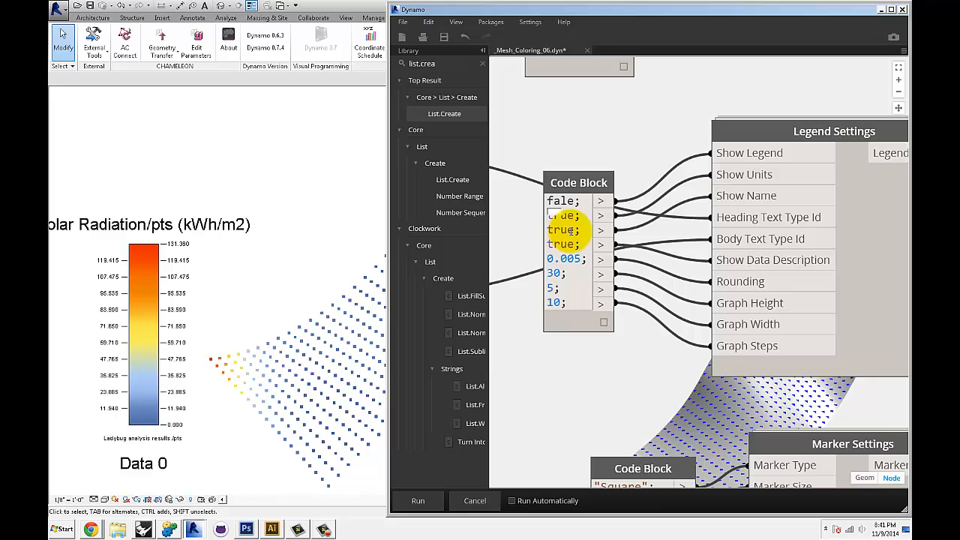
key("BackSpace")
key("BackSpace")
type("se")
key("BackSpace")
type("lse")
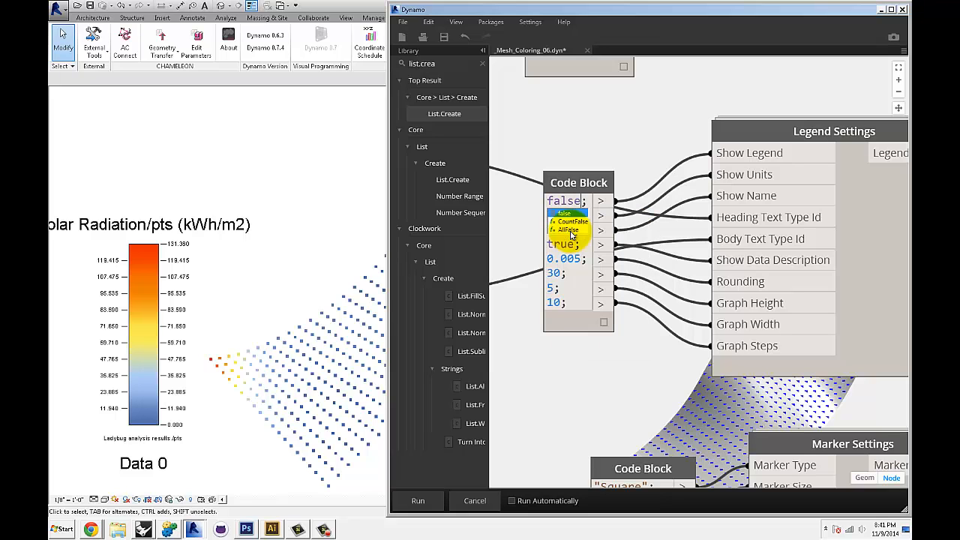
left_click(610, 149)
middle_click_drag(610, 150, 605, 148)
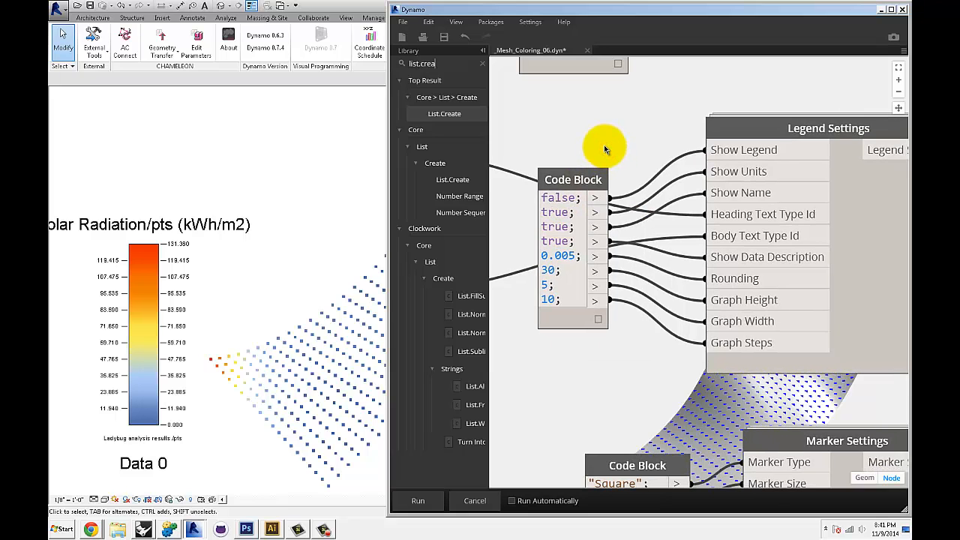
Set the Show Legend value to true in the code block feeding the Legend Settings node
middle_click_drag(233, 257, 187, 280)
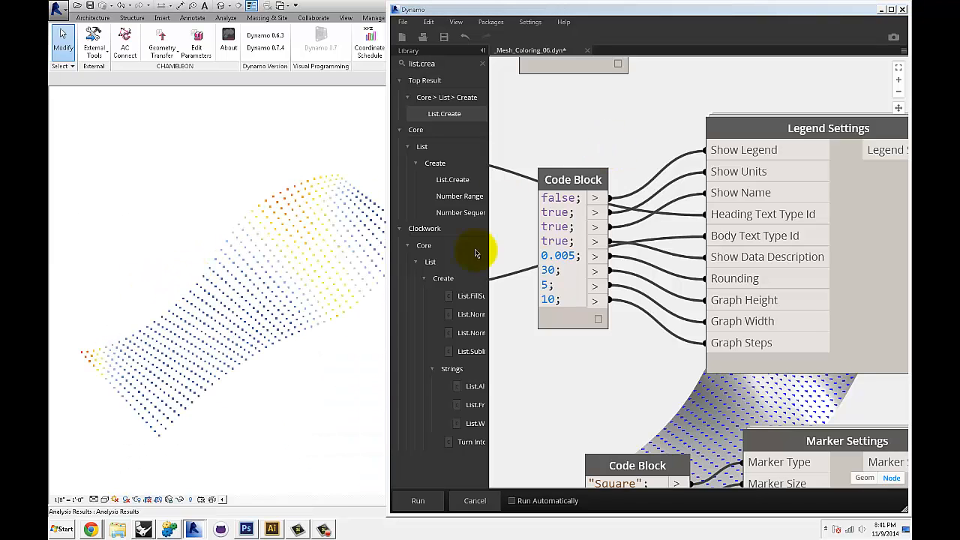
double_click(575, 198)
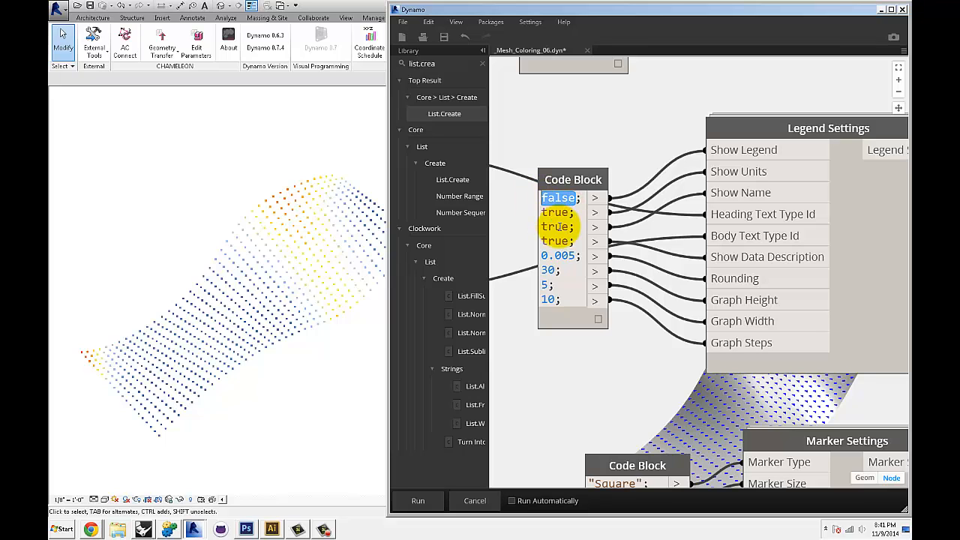
type("true;")
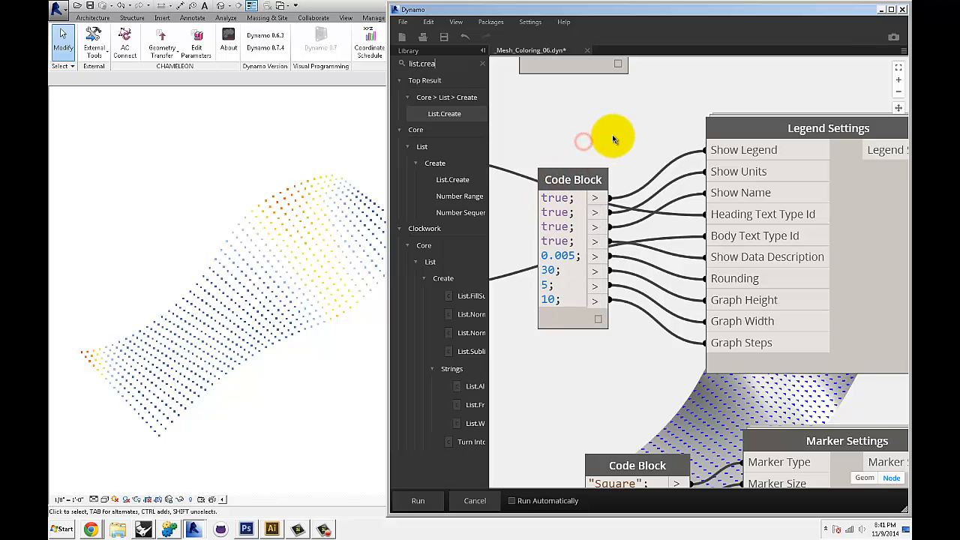
left_click(643, 119)
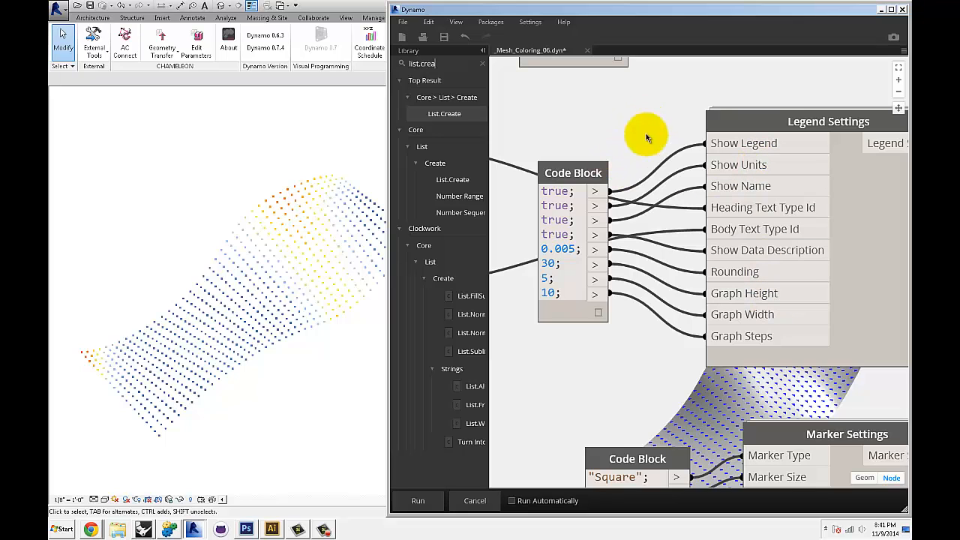
middle_click_drag(648, 121, 650, 128)
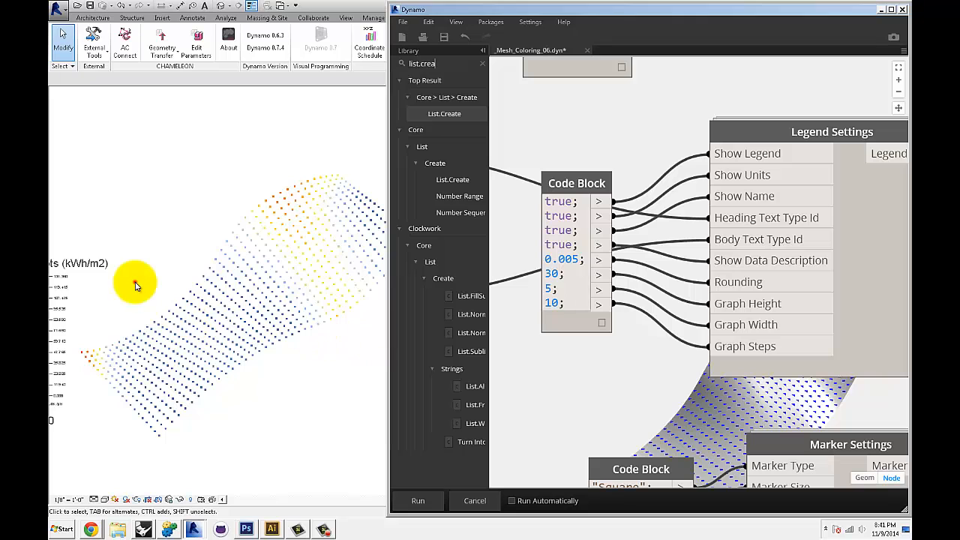
Examine the solar radiation legend's title, units and name in the 3D view against the Legend Settings inputs
scroll(135, 283, "down", 1)
middle_click_drag(135, 283, 296, 275)
scroll(268, 290, "up", 3)
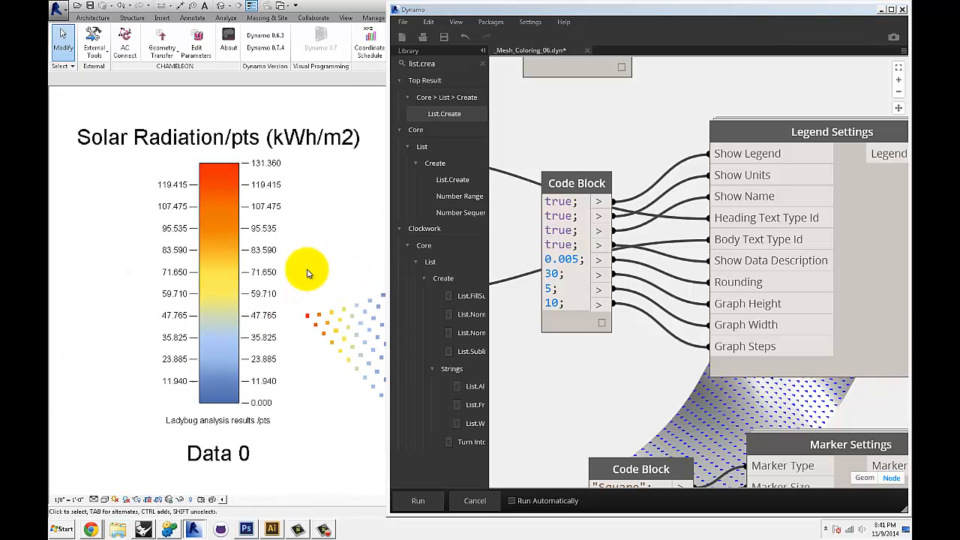
middle_click_drag(351, 249, 338, 247)
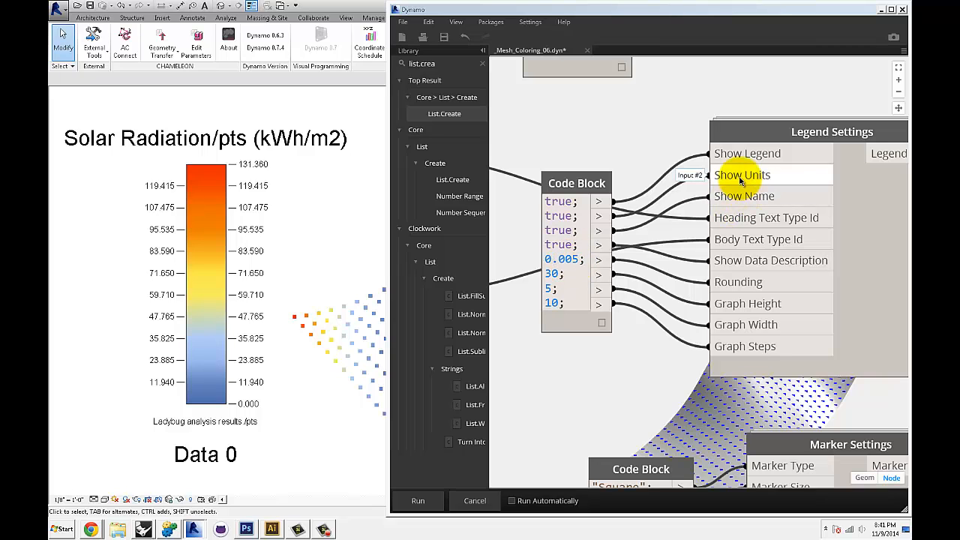
left_click(311, 206)
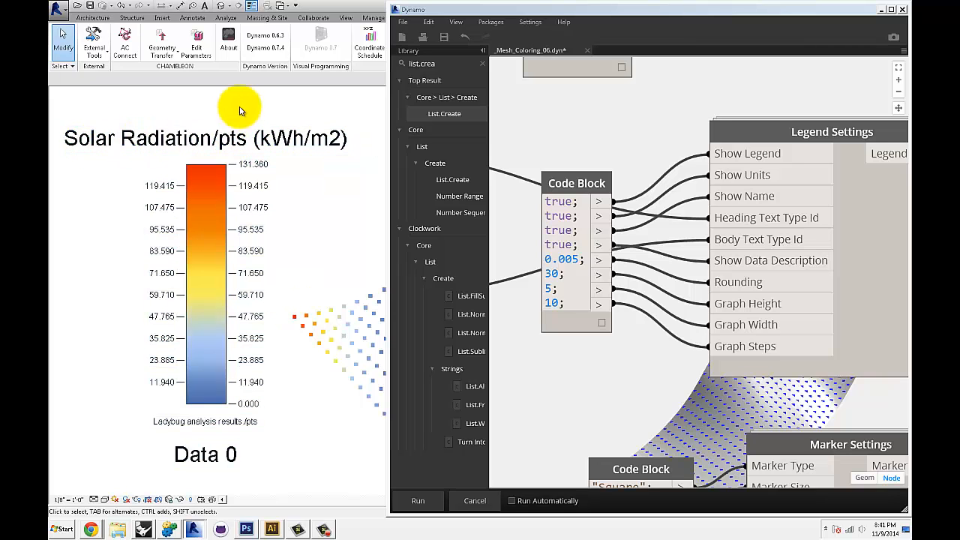
Trace the Heading Text Type Id input back to the code block holding the text type names
middle_click_drag(688, 189, 675, 182)
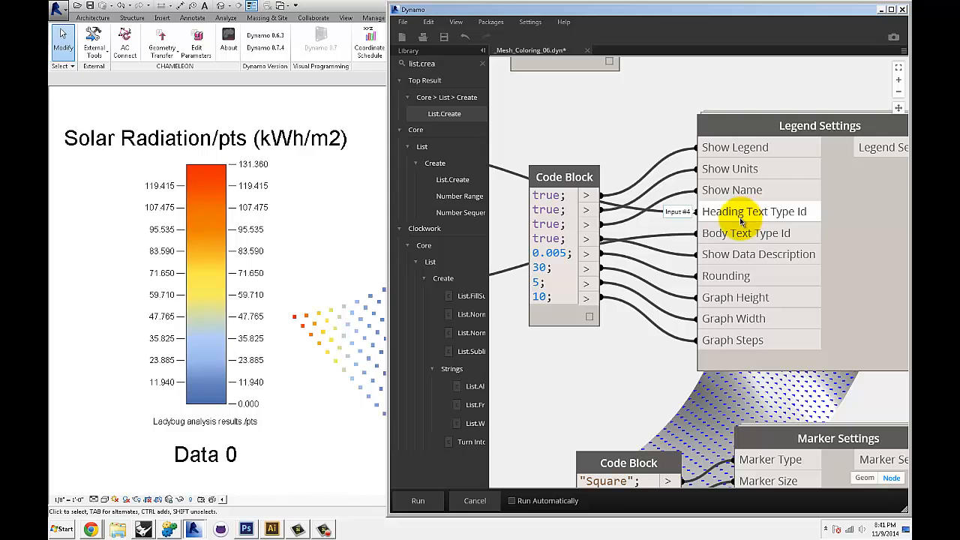
scroll(690, 211, "down", 2)
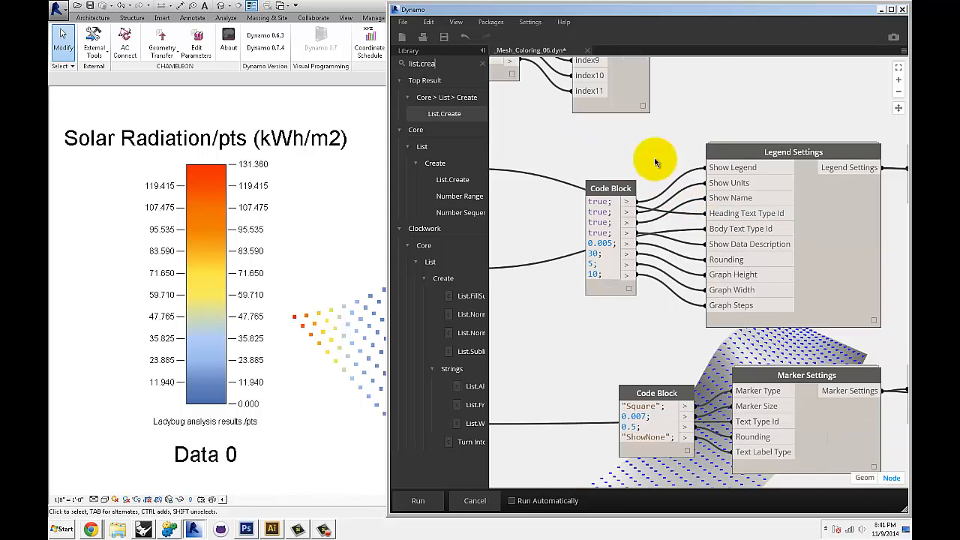
scroll(675, 165, "down", 3)
scroll(733, 229, "up", 2)
scroll(643, 232, "up", 3)
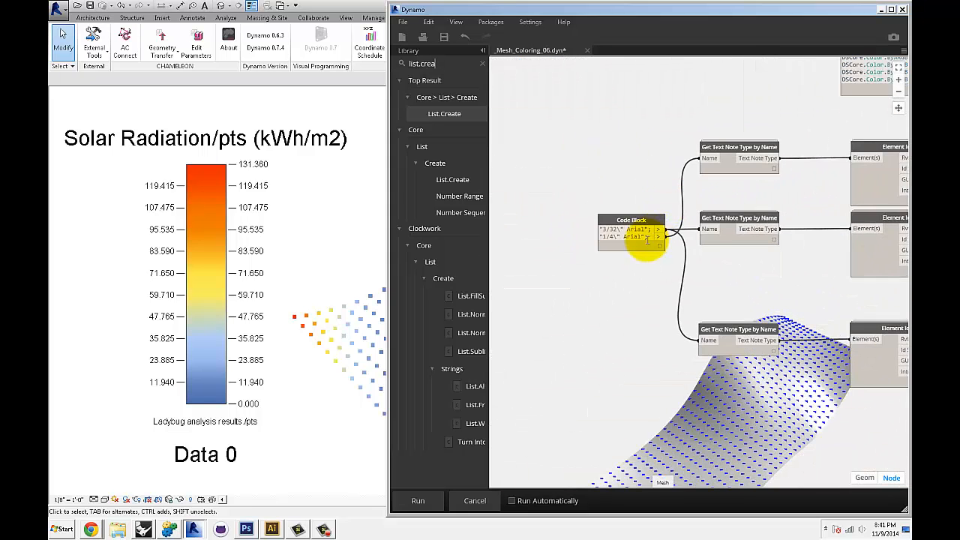
middle_click_drag(710, 178, 703, 185)
middle_click_drag(612, 183, 594, 191)
scroll(584, 207, "up", 1)
Place a text note reading "asdasd" above the legend's title in the Revit 3D view
left_click(189, 118)
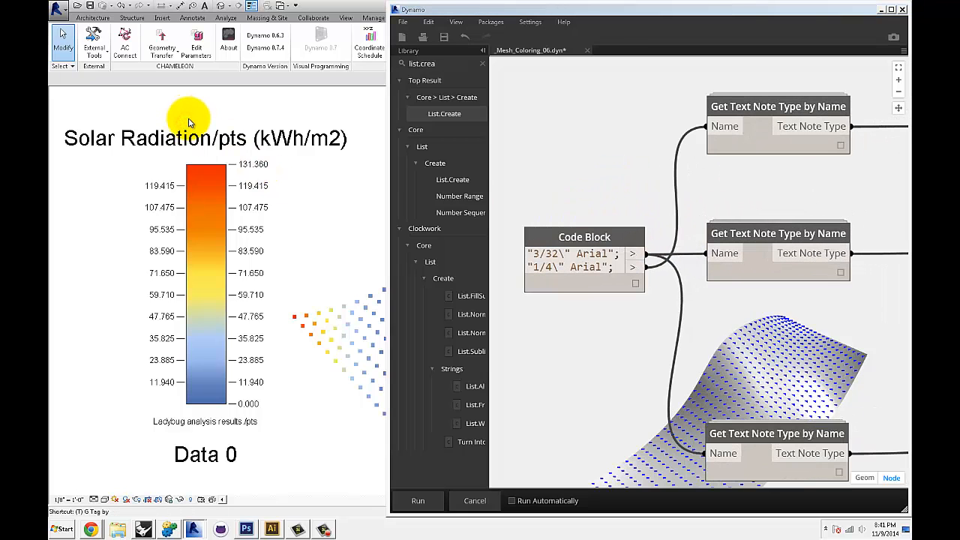
key("x")
key("Escape")
left_click_drag(141, 107, 154, 109)
type("asdasd")
left_click(244, 118)
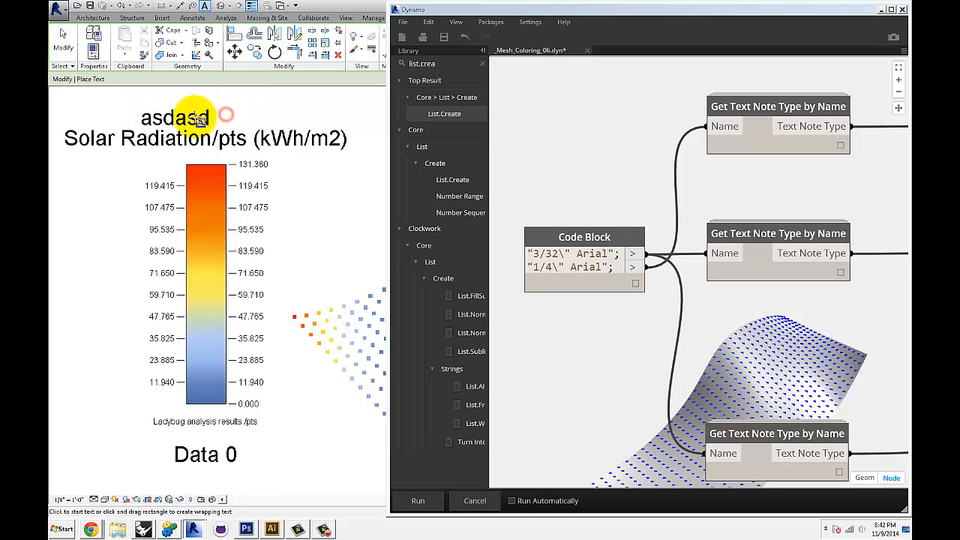
Minimize Dynamo and display the Properties palette in Revit
left_click(885, 11)
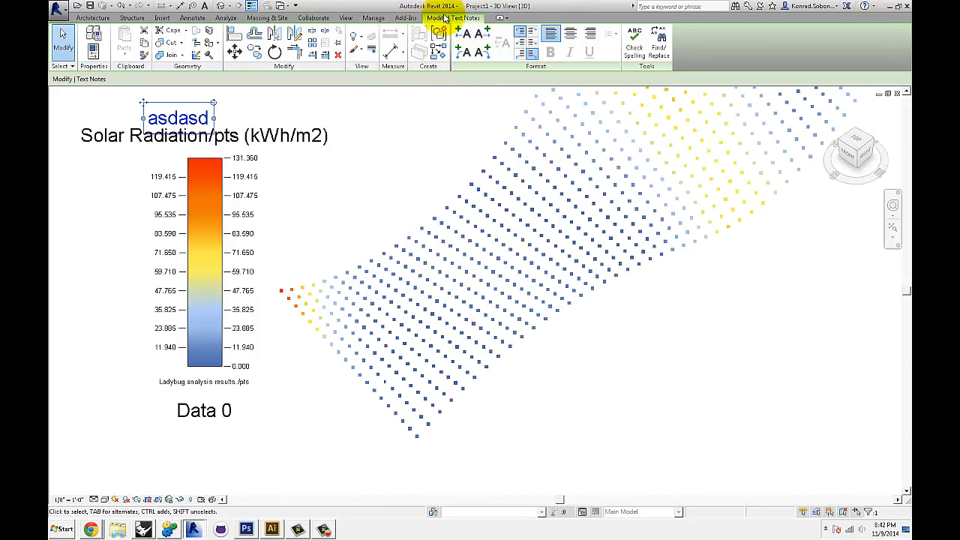
left_click(345, 18)
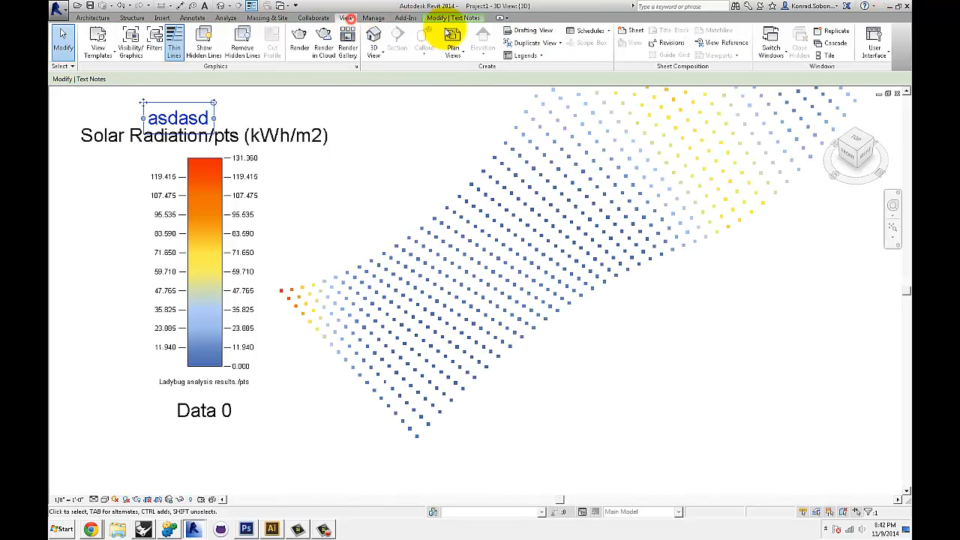
left_click(851, 97)
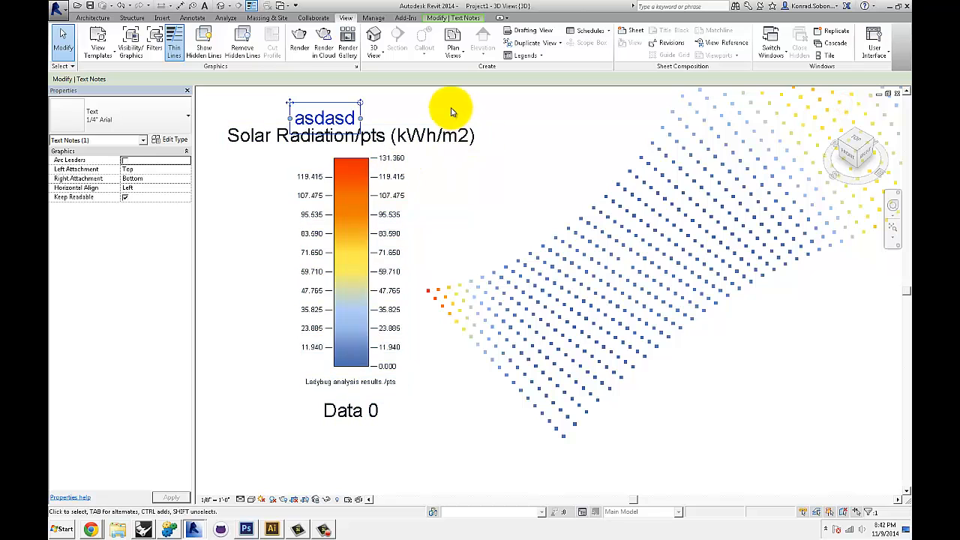
Check which text types are available for the text note above the legend
left_click(452, 111)
left_click(312, 114)
left_click(115, 107)
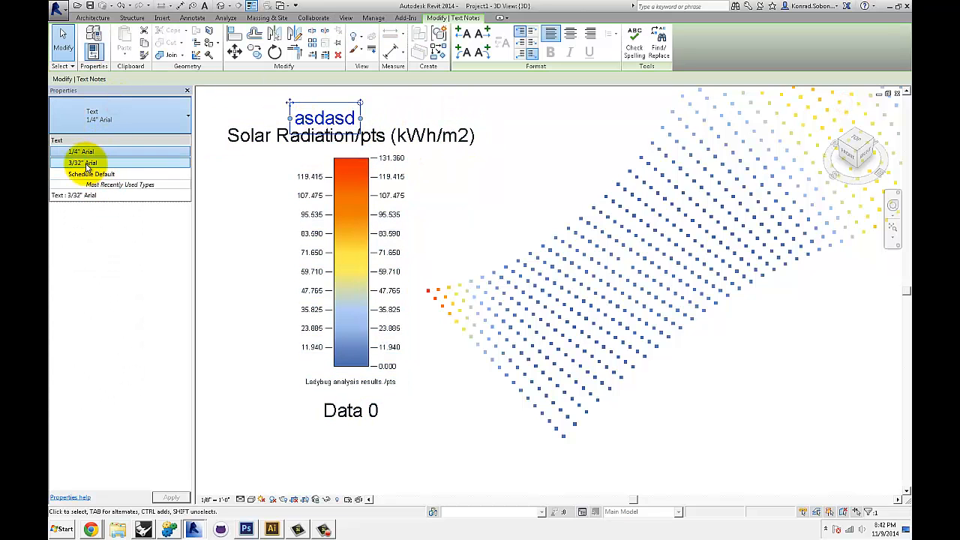
left_click(289, 169)
Delete the "asdasd" text note above the legend's title
left_click(318, 117)
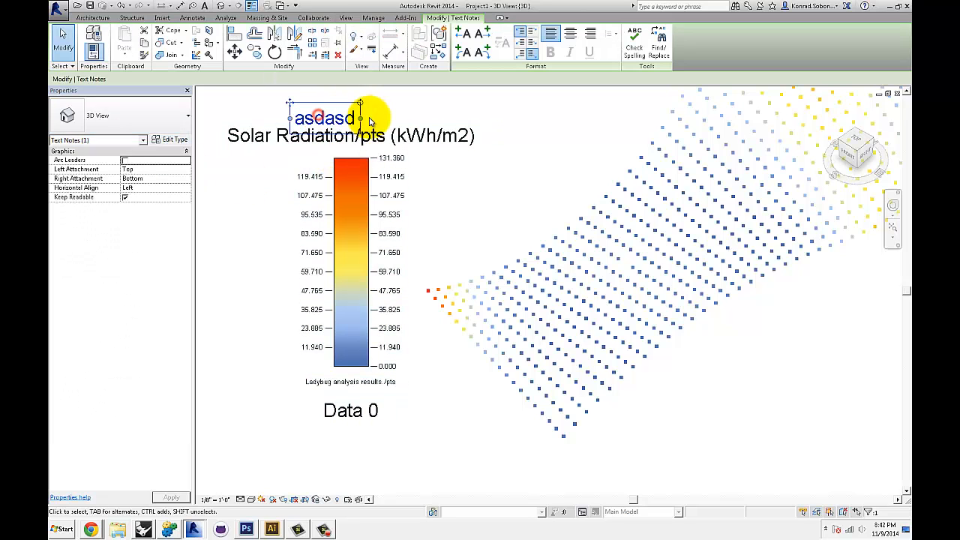
key("Delete")
middle_click_drag(720, 346, 698, 353)
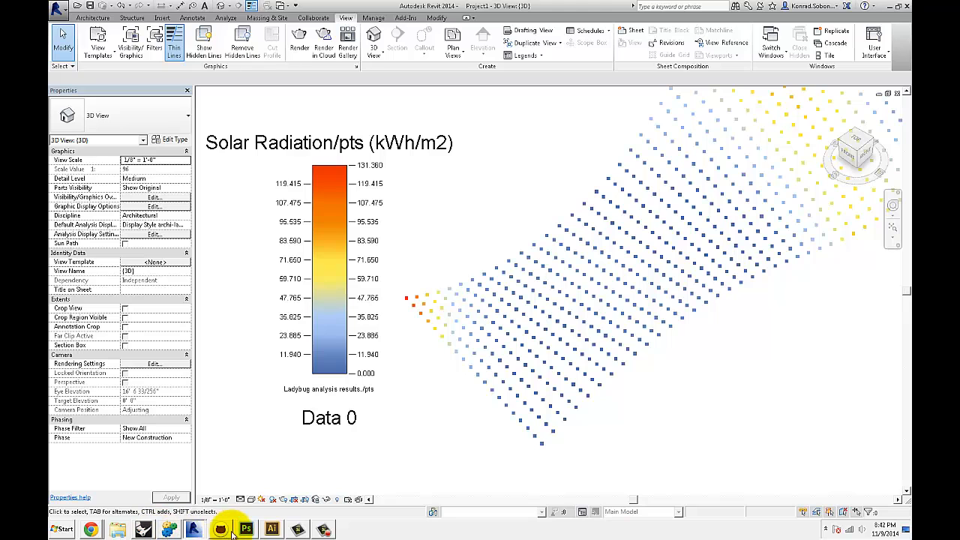
Switch back to Dynamo and examine the text type names in the code block feeding the Get Text Note Type by Name nodes
mouse_move(232, 531)
left_click(236, 487)
left_click(591, 173)
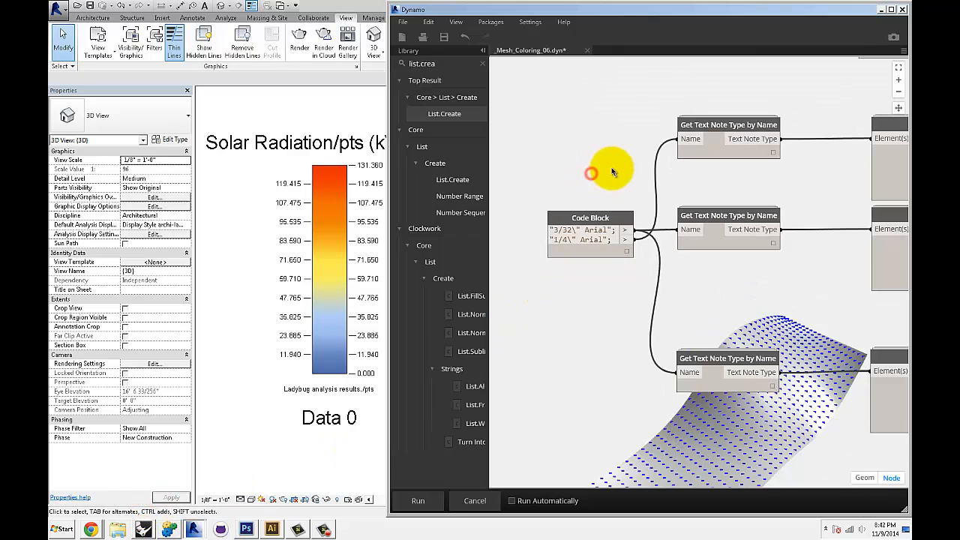
middle_click_drag(745, 143, 729, 146)
scroll(725, 139, "up", 2)
middle_click_drag(704, 204, 726, 190)
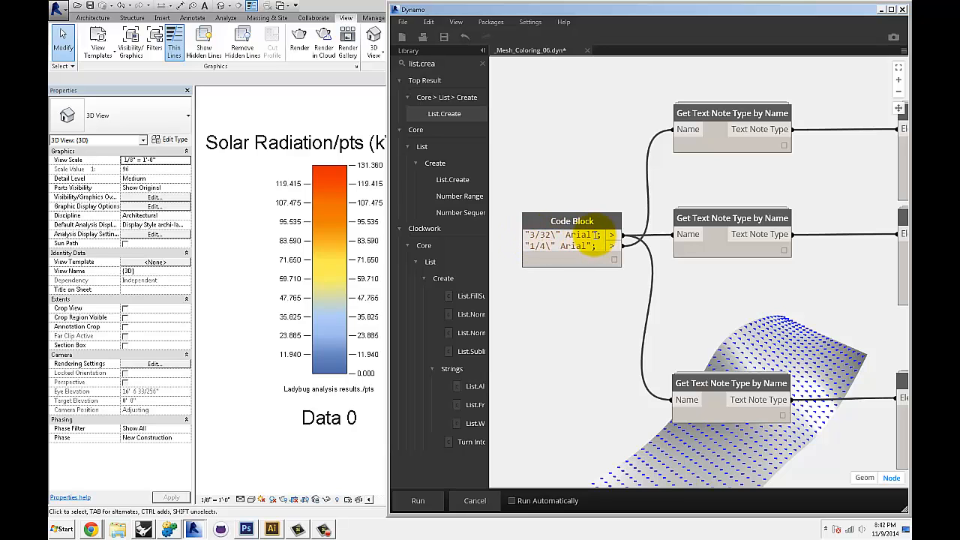
middle_click_drag(569, 311, 564, 287)
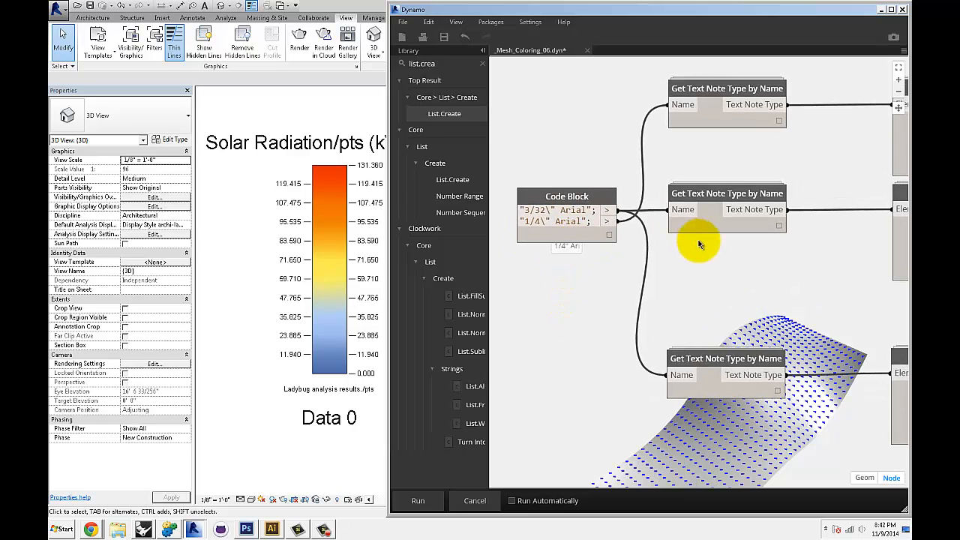
Follow the text note types through the Element Ids nodes to the heading and body text inputs of Legend Settings
scroll(787, 256, "down", 3)
middle_click_drag(786, 256, 563, 257)
scroll(736, 144, "up", 4)
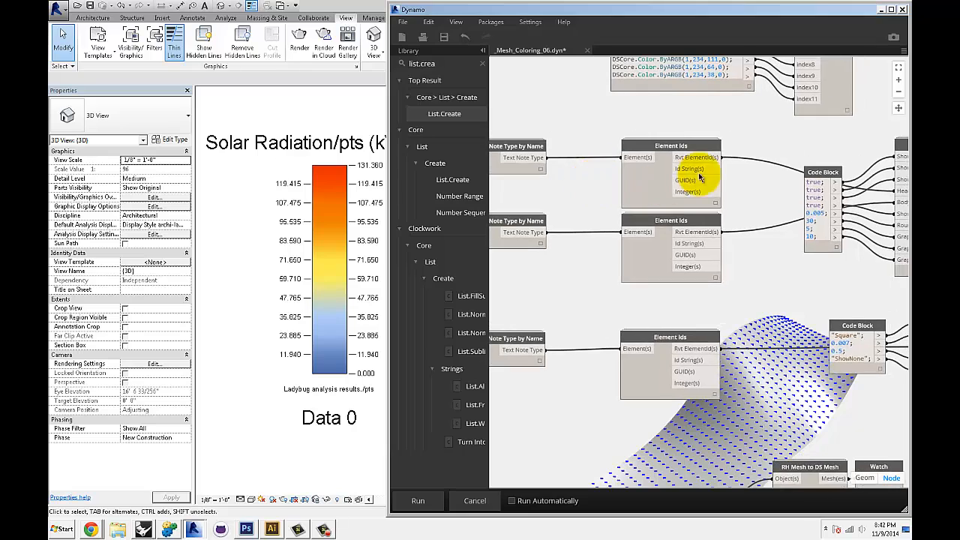
scroll(760, 185, "down", 2)
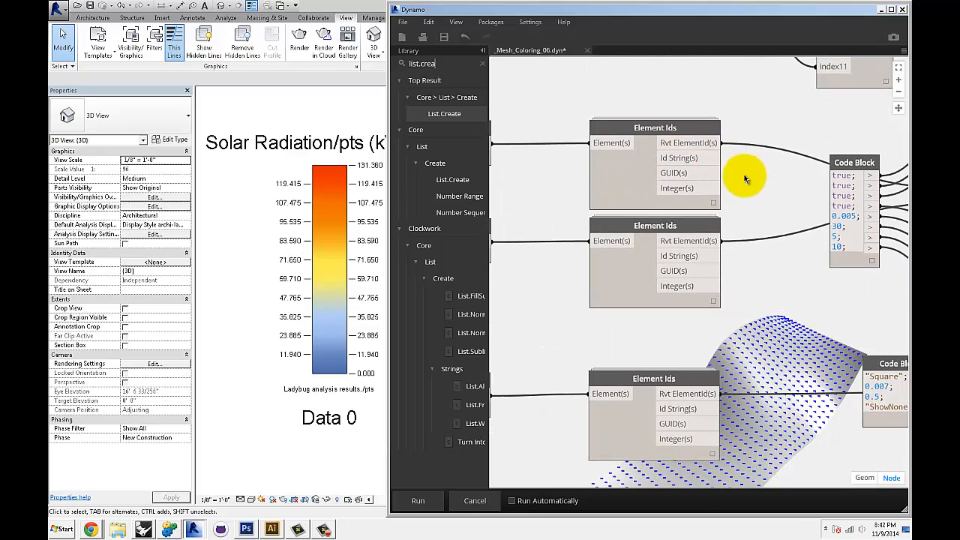
middle_click_drag(717, 146, 591, 170)
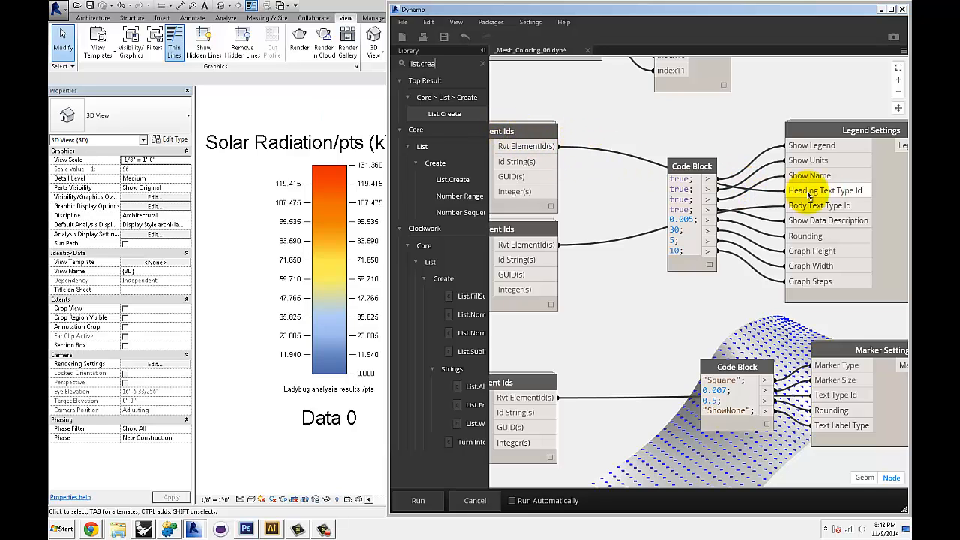
scroll(740, 309, "up", 1)
middle_click_drag(741, 309, 703, 311)
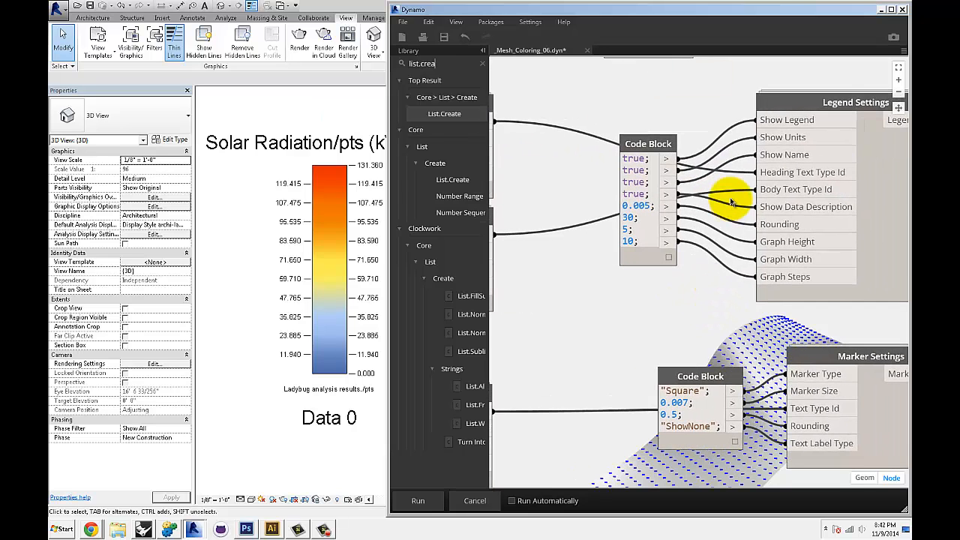
Compare the legend's heading and body text in the 3D view with the Heading and Body Text Type Id inputs
left_click(313, 129)
scroll(261, 142, "down", 1)
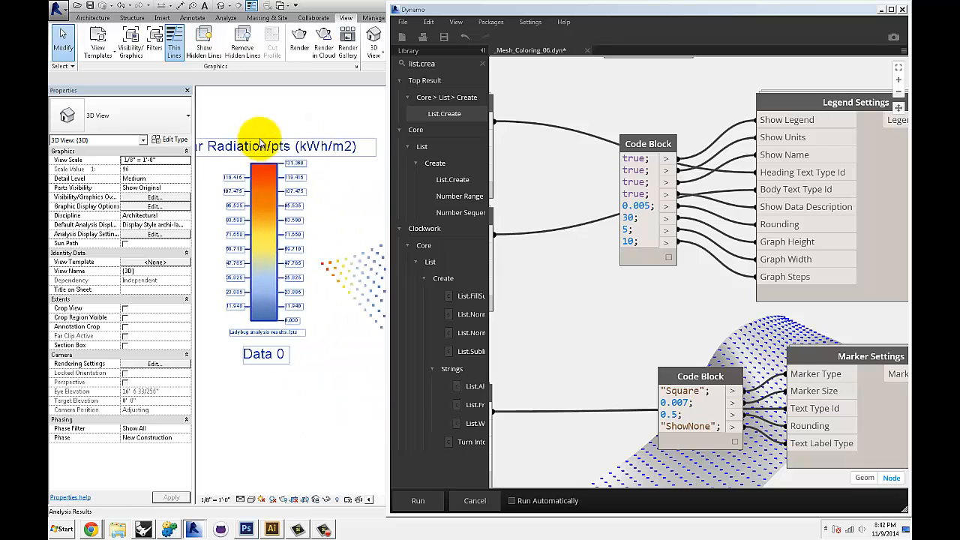
middle_click_drag(257, 148, 275, 148)
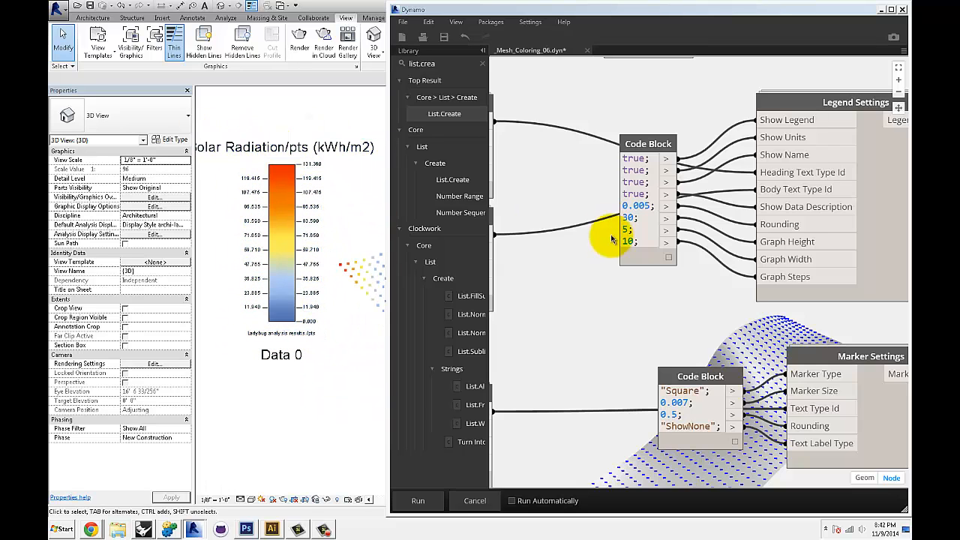
left_click(621, 253)
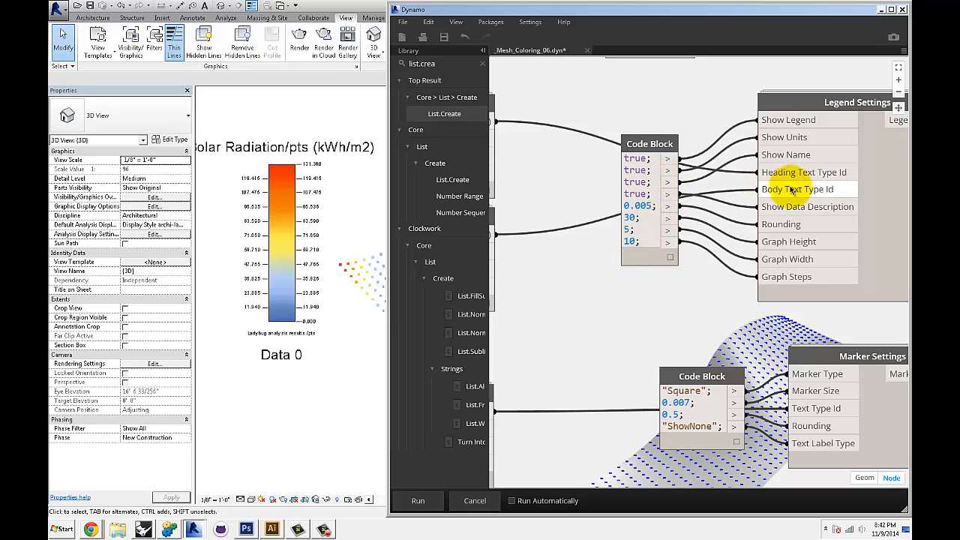
middle_click_drag(723, 317, 721, 306)
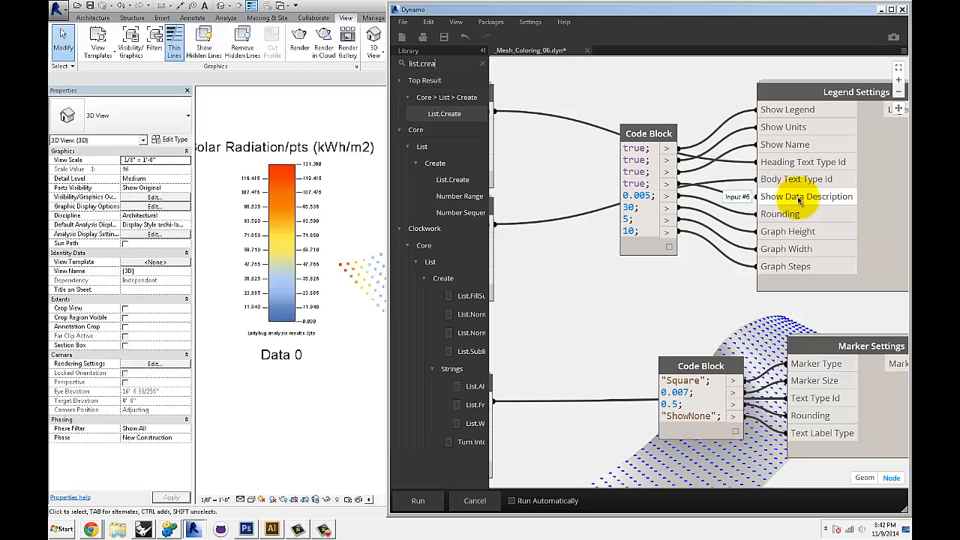
Set the Show Data Description value to false in the code block feeding Legend Settings
left_click(298, 355)
scroll(297, 355, "up", 3)
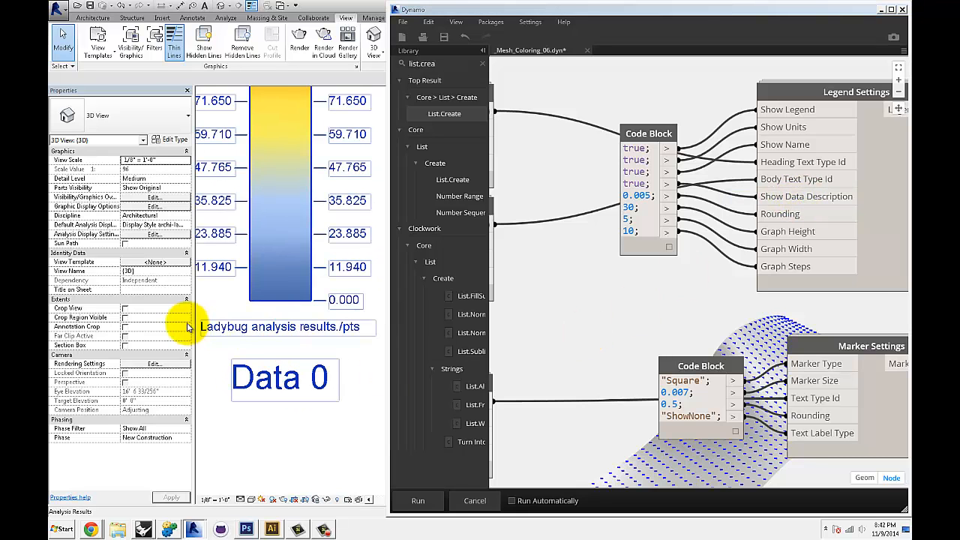
left_click(635, 305)
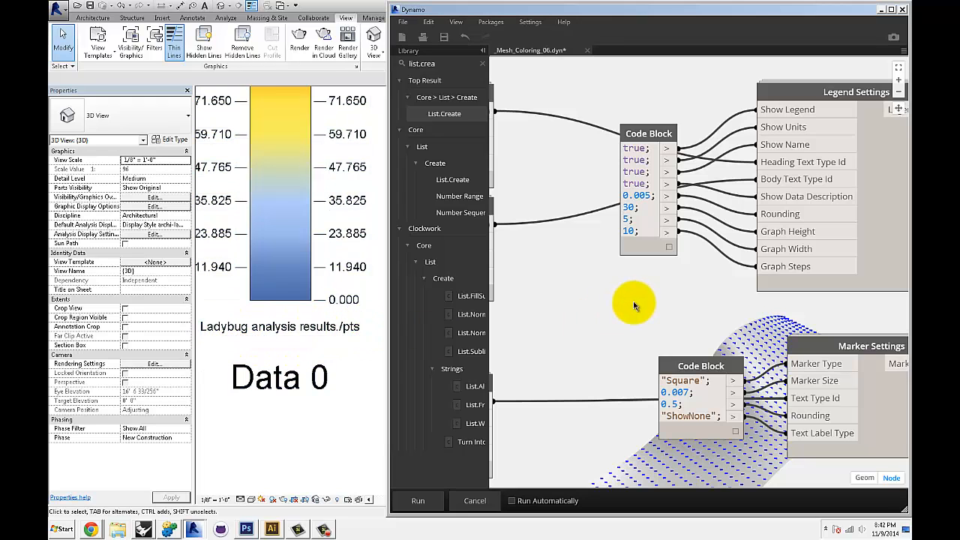
scroll(635, 306, "down", 2)
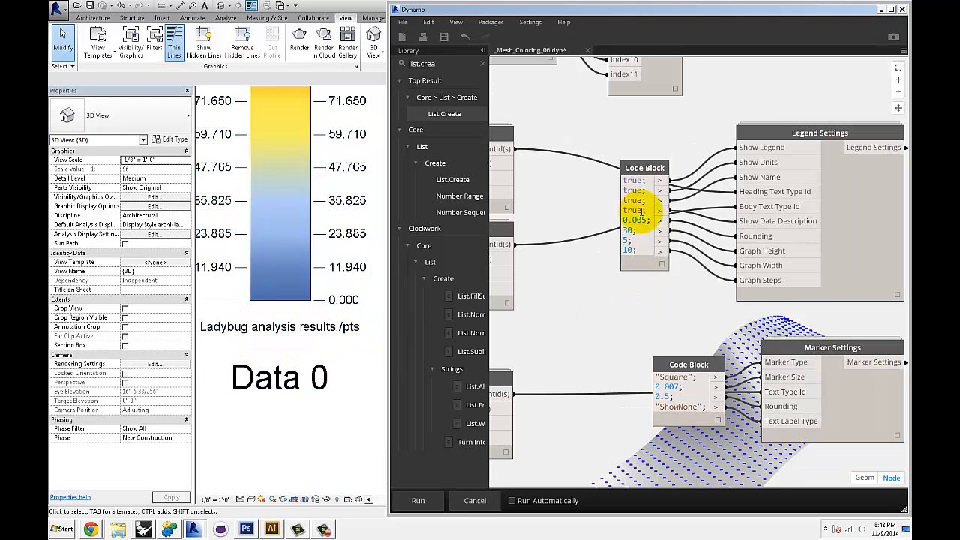
type("false;")
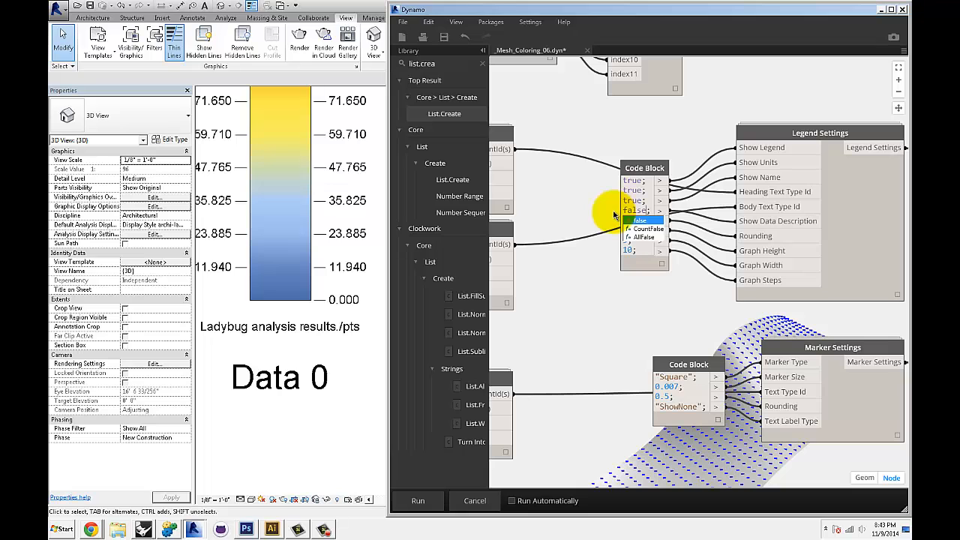
middle_click_drag(631, 316, 628, 304)
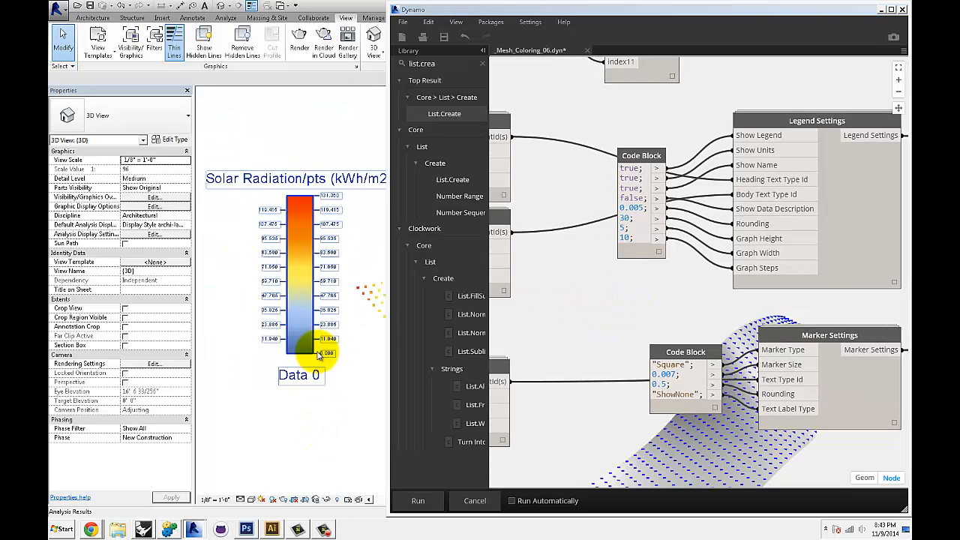
Set the legend Rounding value to 0.05 in the code block feeding the Legend Settings node
scroll(634, 285, "up", 1)
middle_click_drag(654, 284, 648, 287)
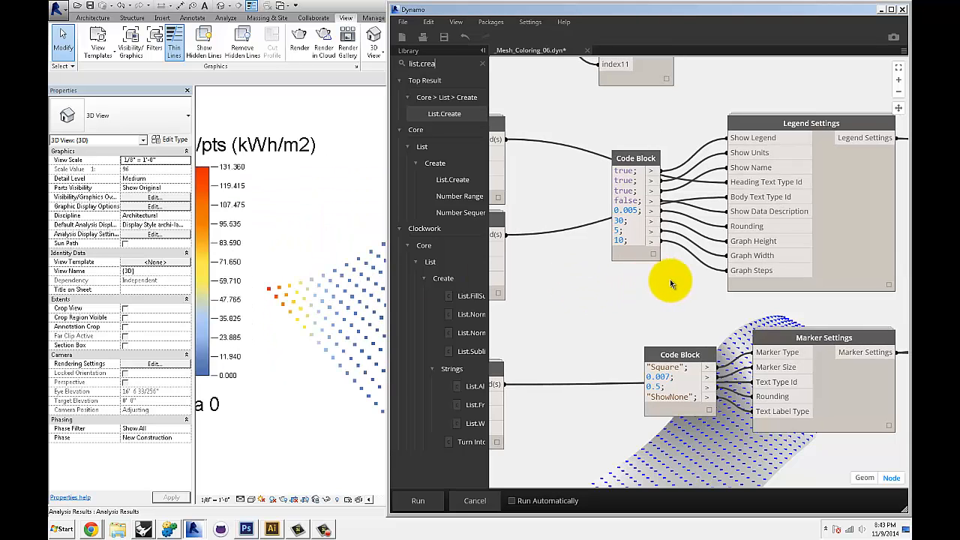
scroll(659, 277, "up", 2)
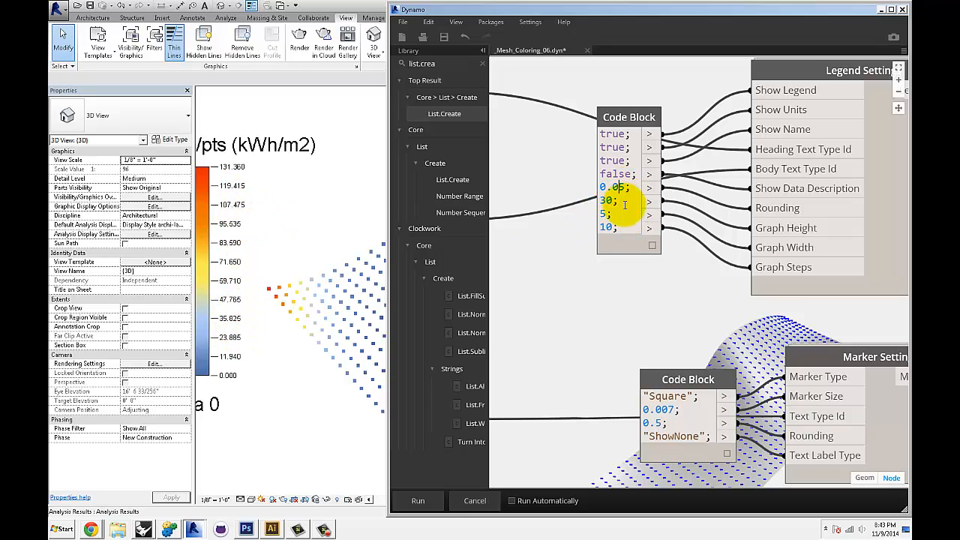
left_click(625, 299)
middle_click_drag(615, 298, 620, 295)
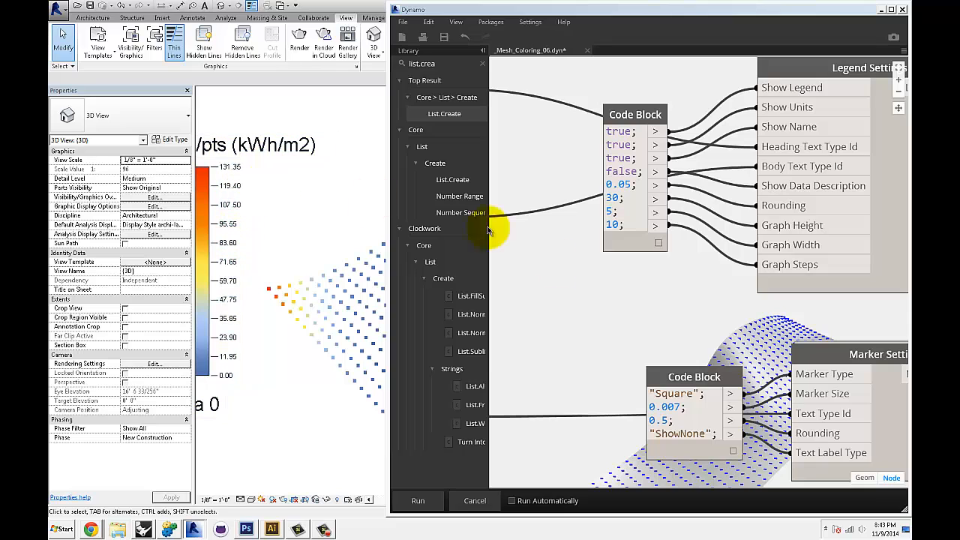
Try a Graph Width of 7 and 12 Graph Steps in the Legend Settings code block and check the Revit legend
middle_click_drag(666, 306, 659, 309)
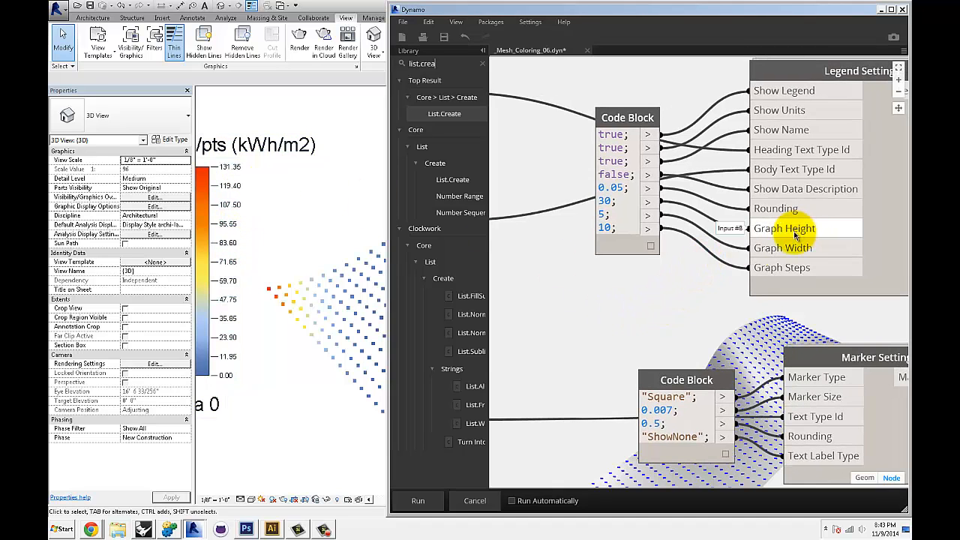
scroll(285, 244, "down", 5)
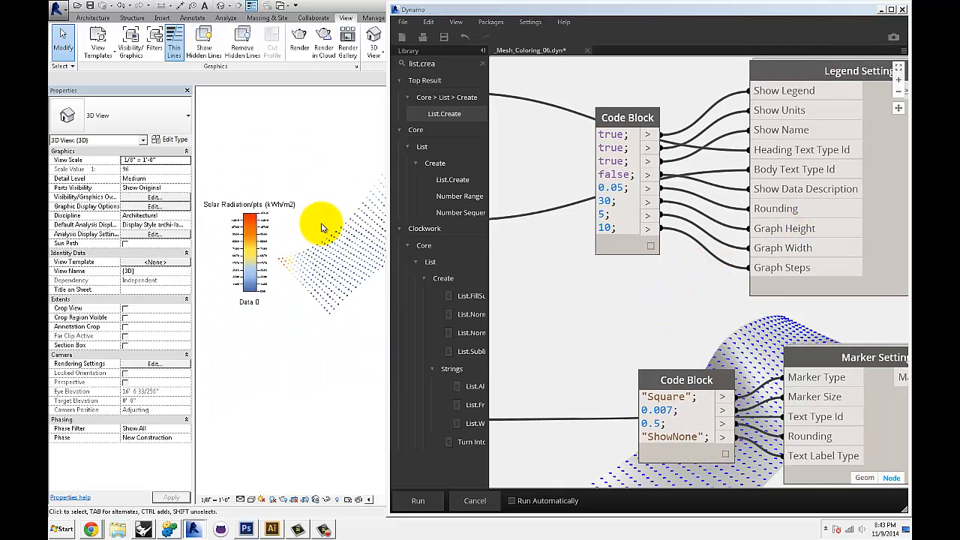
middle_click_drag(252, 250, 237, 288)
scroll(240, 288, "up", 4)
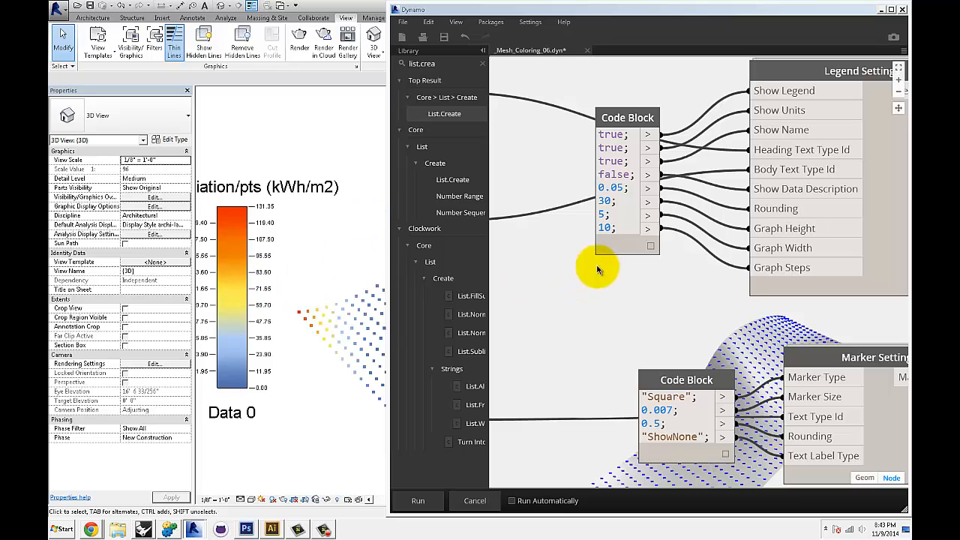
double_click(604, 215)
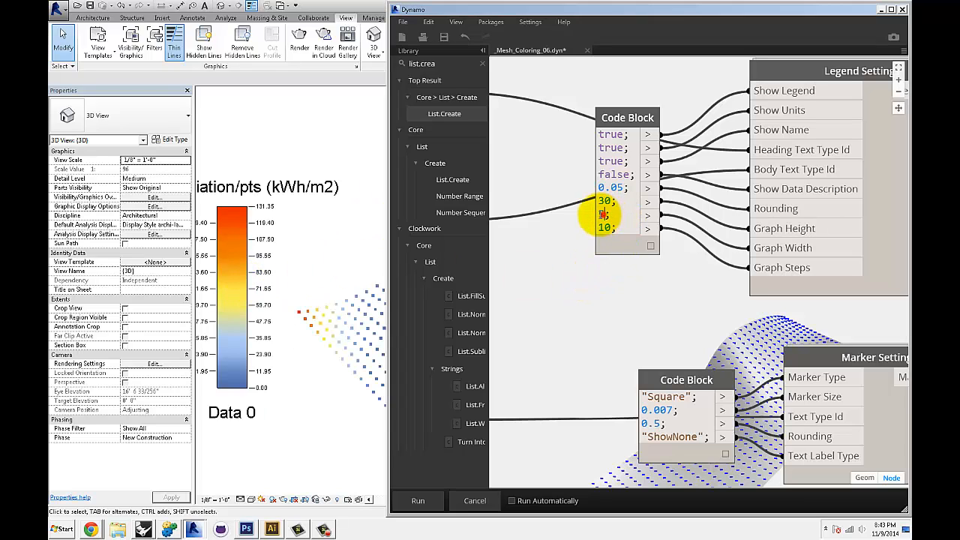
left_click(612, 281)
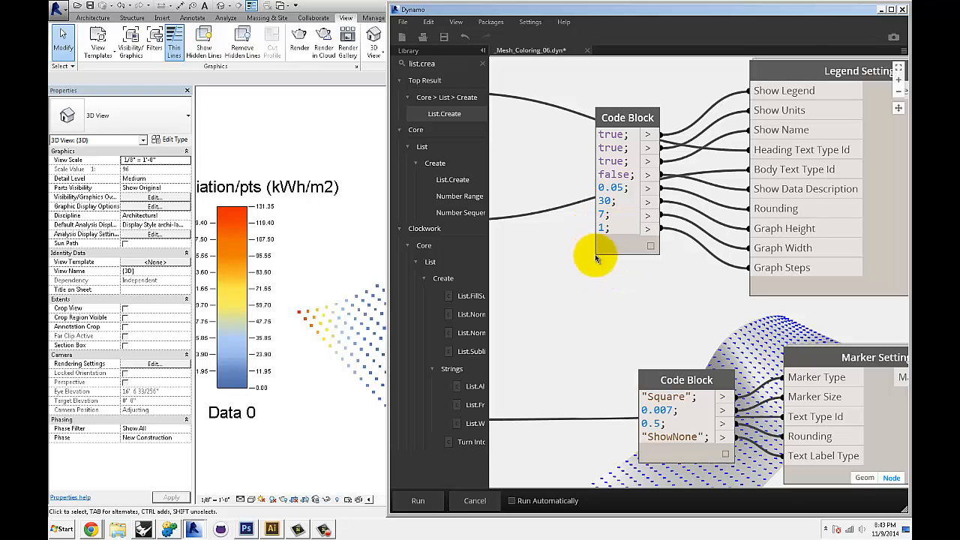
middle_click_drag(611, 274, 616, 263)
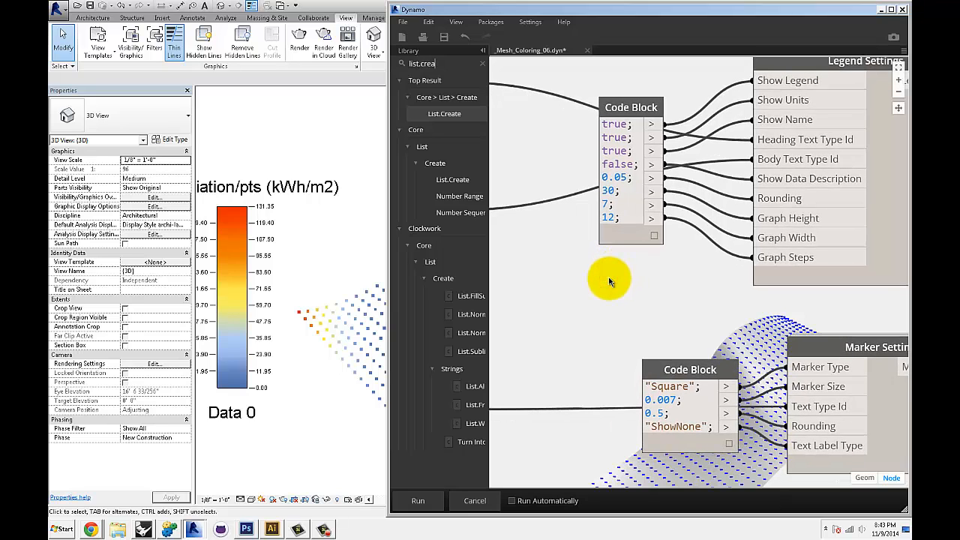
left_click(311, 243)
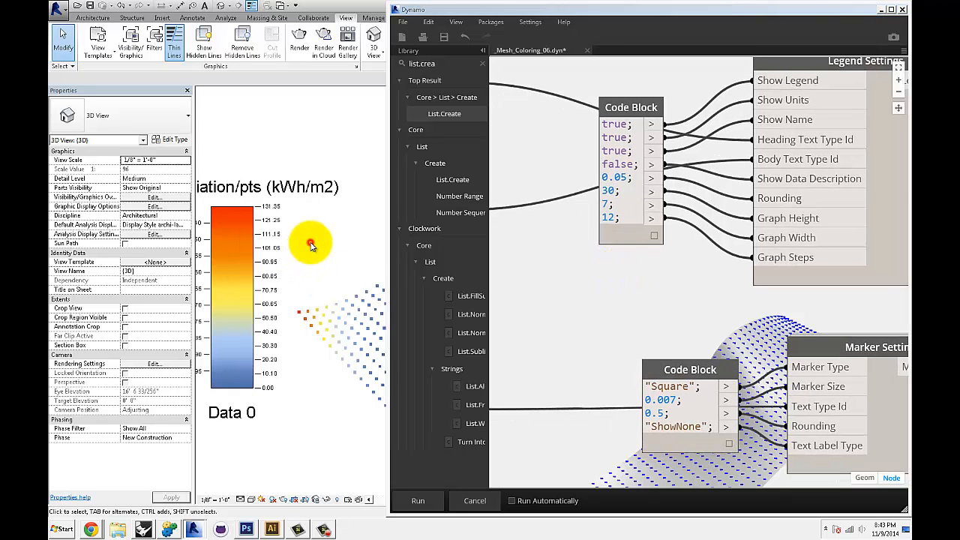
scroll(311, 242, "down", 3)
scroll(257, 297, "up", 4)
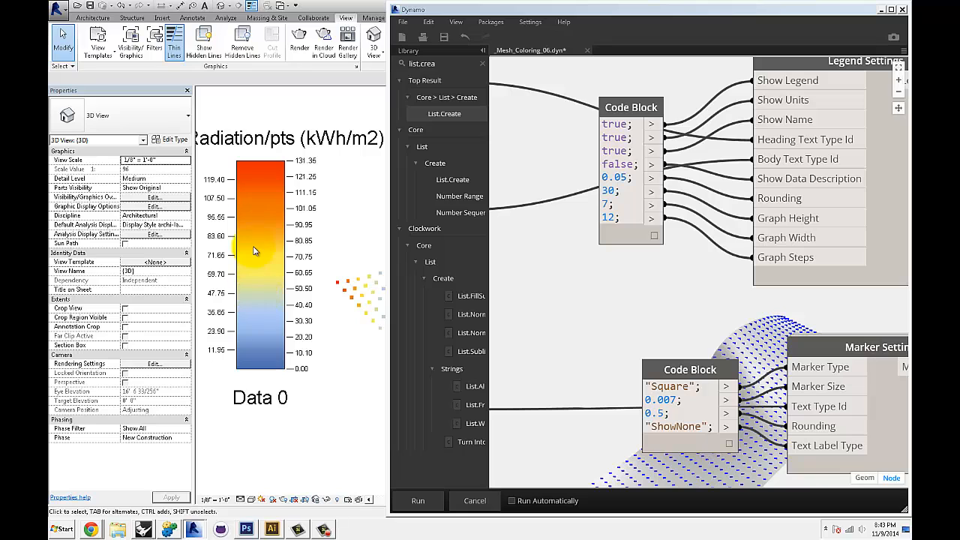
Restore the Graph Width to 5 and the Graph Steps to 10 in the Legend Settings code block
middle_click_drag(601, 278, 558, 282)
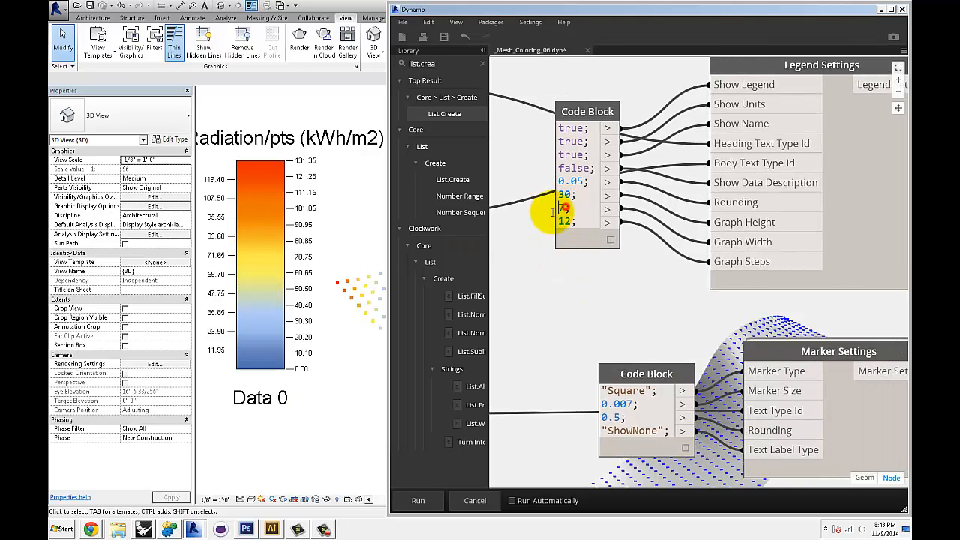
left_click_drag(572, 223, 540, 230)
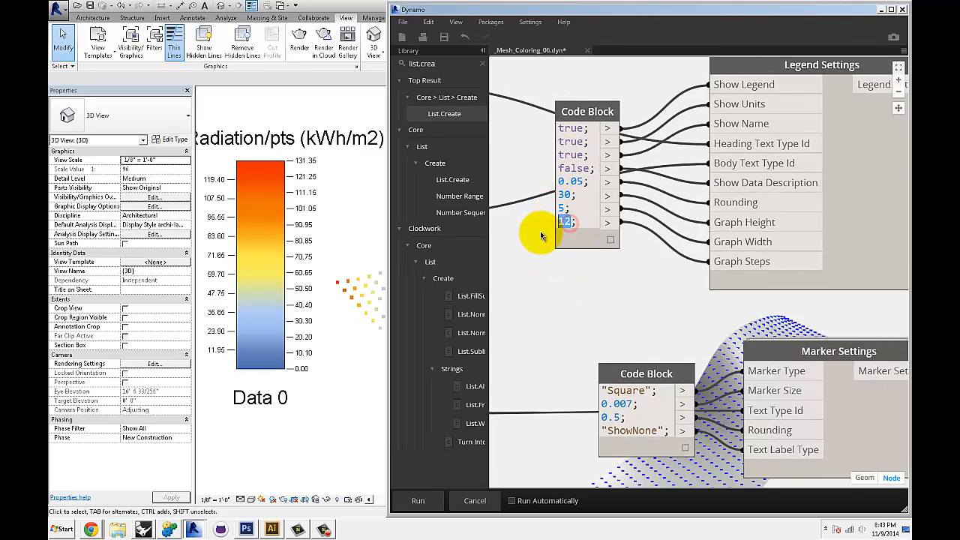
scroll(563, 285, "down", 2)
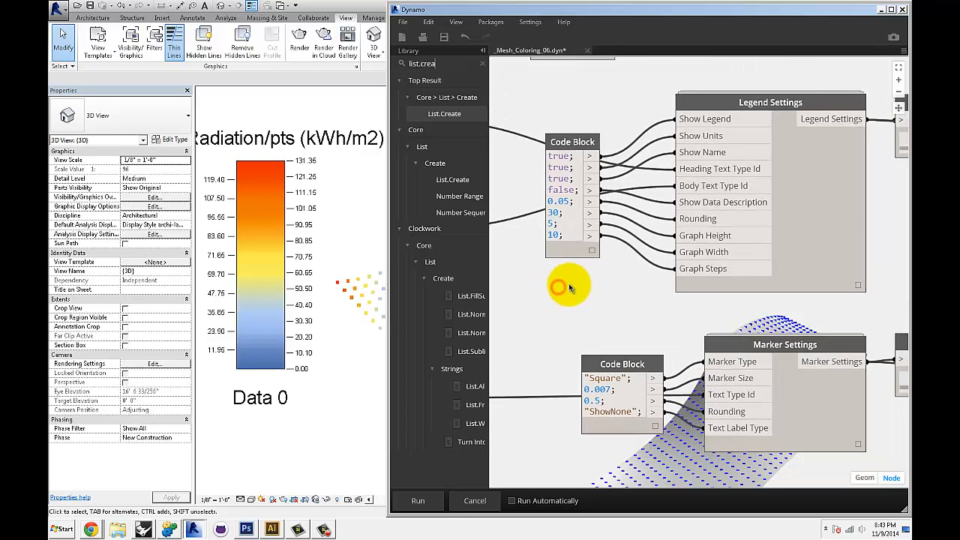
scroll(318, 246, "down", 3)
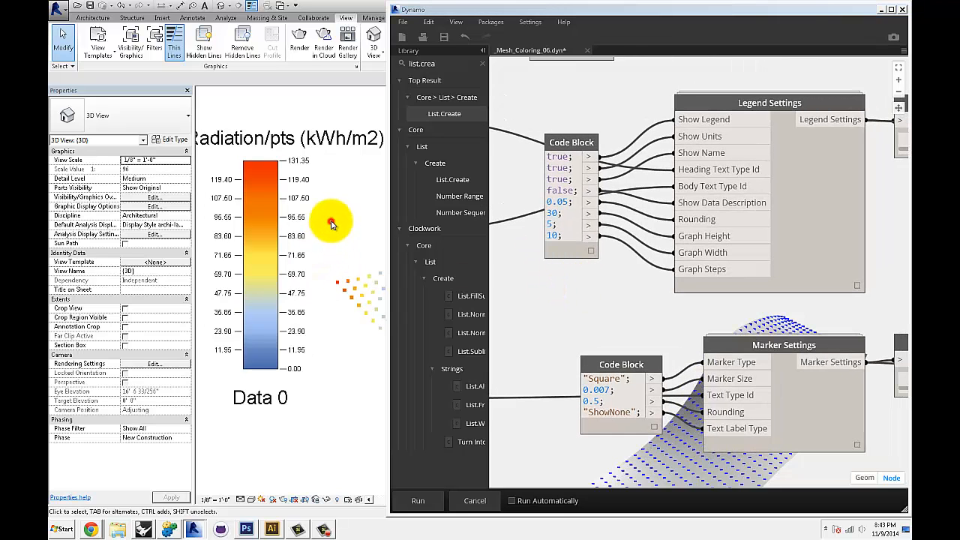
scroll(285, 233, "down", 2)
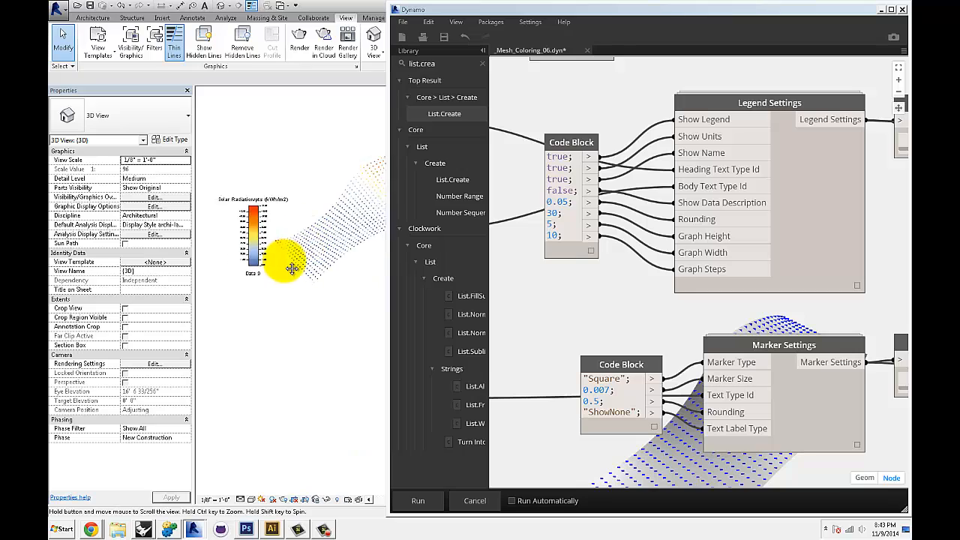
Examine the Marker Settings input of the Marker/Text Display Style node and compare it with the markers in the 3D view
scroll(645, 282, "down", 3)
scroll(672, 240, "up", 2)
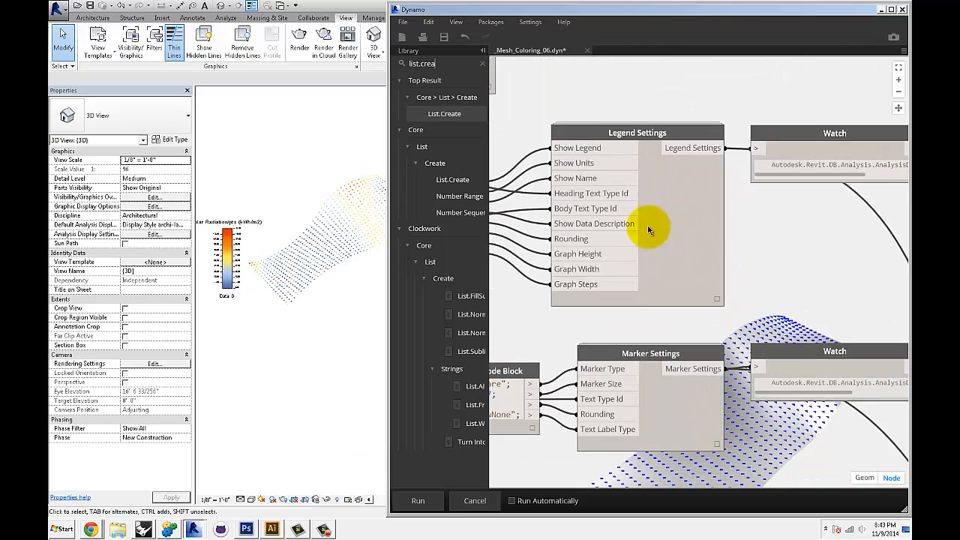
scroll(739, 221, "down", 3)
scroll(675, 214, "up", 5)
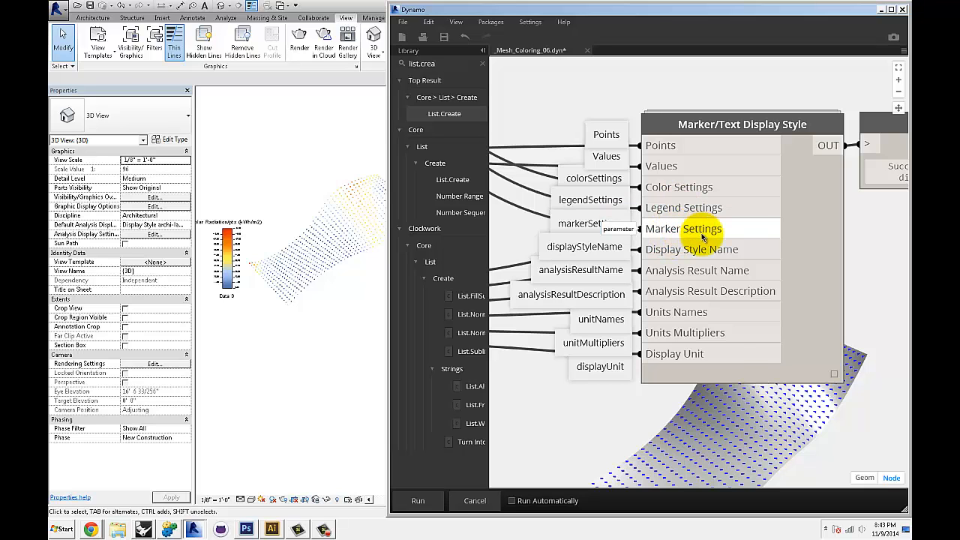
scroll(703, 237, "down", 3)
scroll(373, 244, "up", 5)
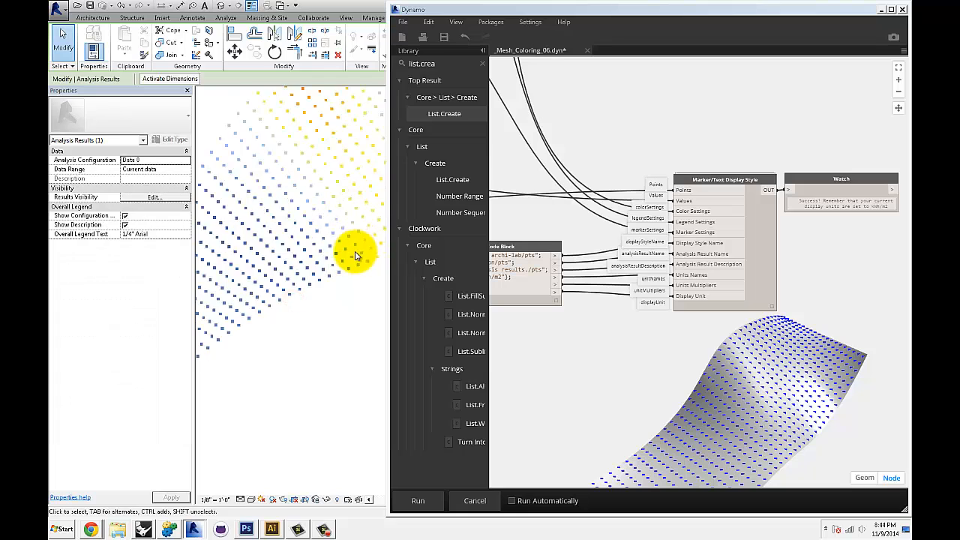
scroll(668, 155, "down", 5)
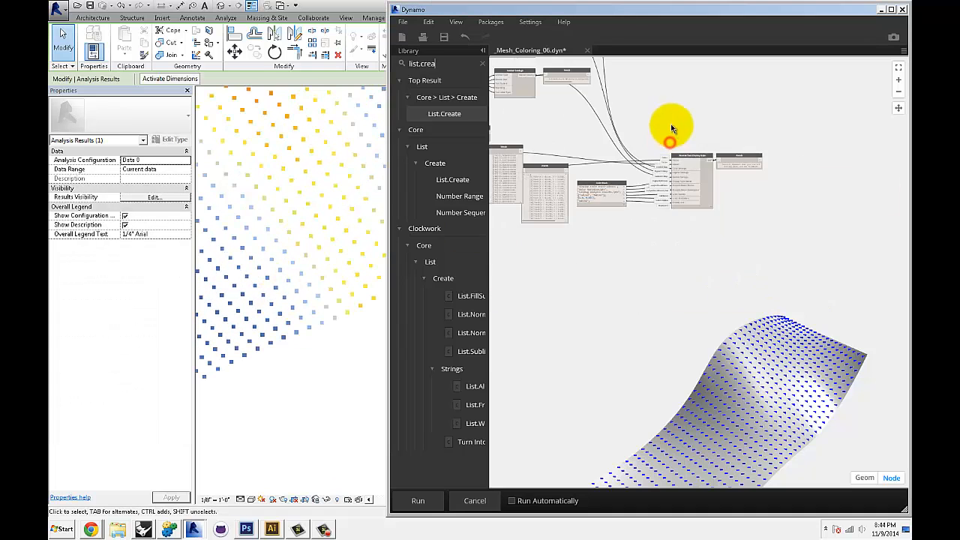
Set the Marker Type to "Circle" in the code block feeding Marker Settings and update the Revit 3D view
scroll(719, 308, "up", 6)
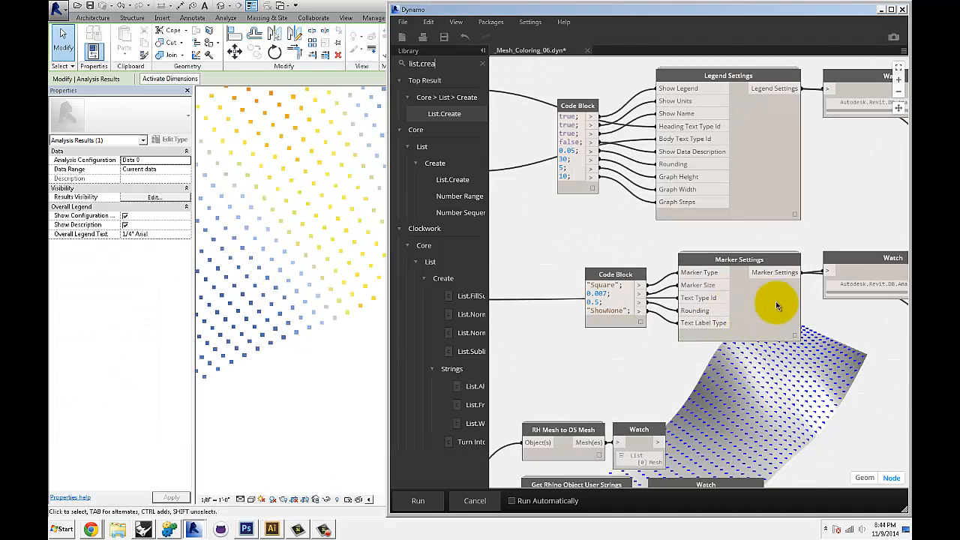
scroll(653, 281, "up", 3)
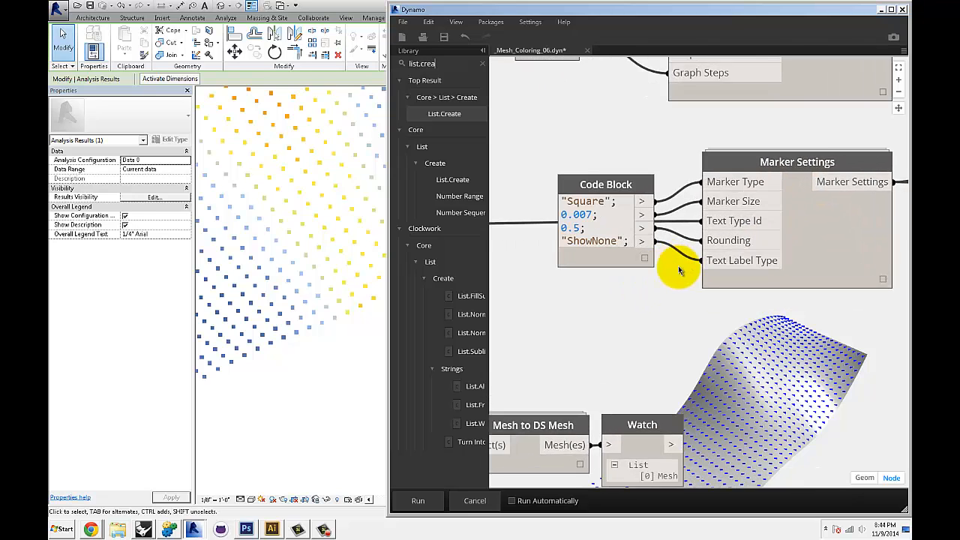
scroll(664, 300, "up", 2)
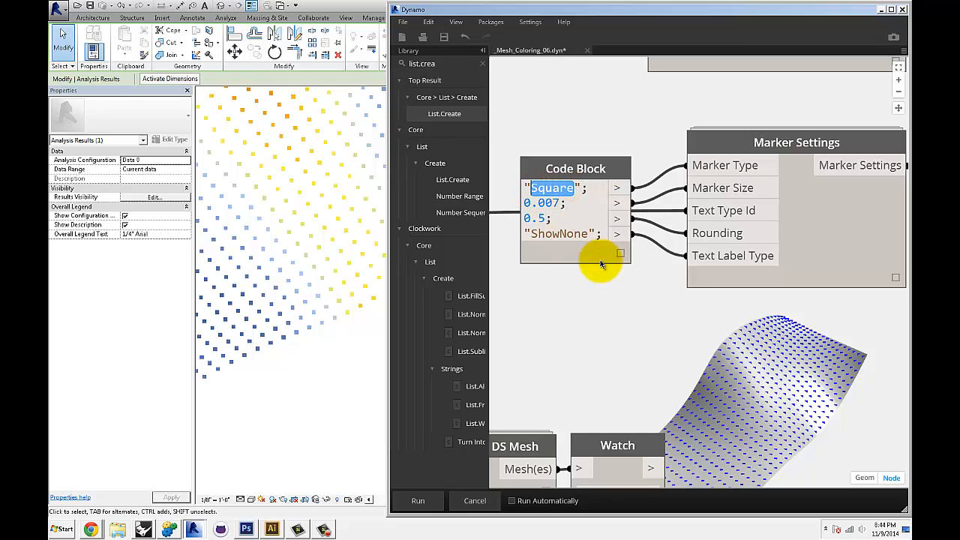
type("Circl")
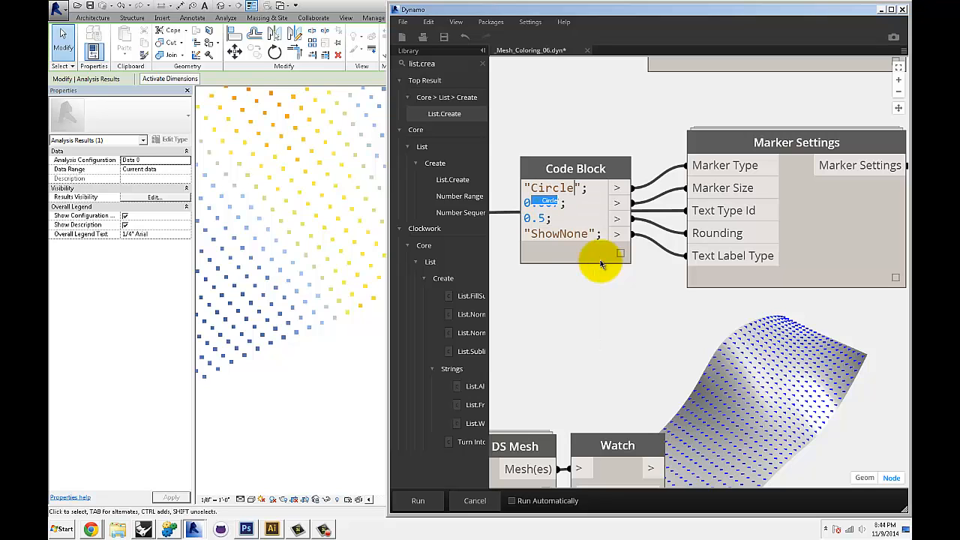
left_click(581, 282)
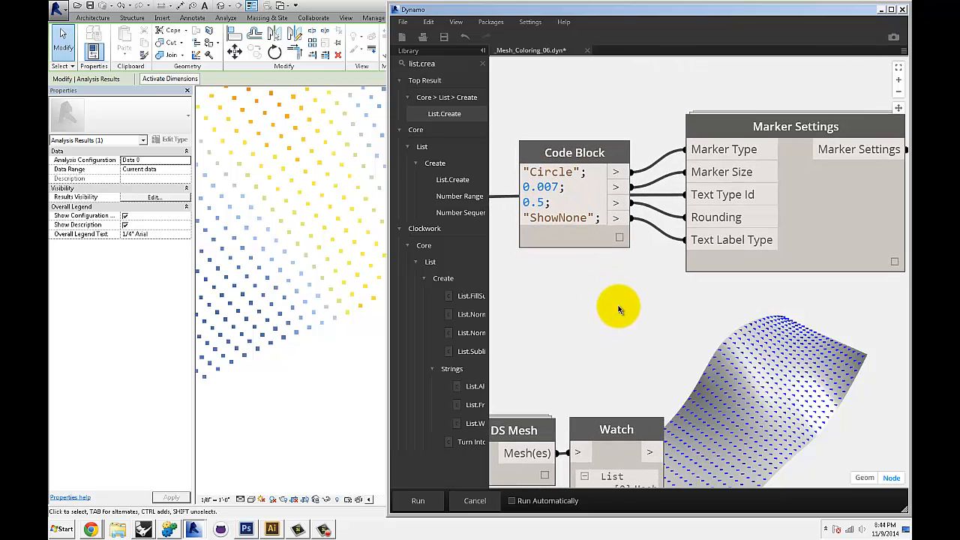
left_click(339, 348)
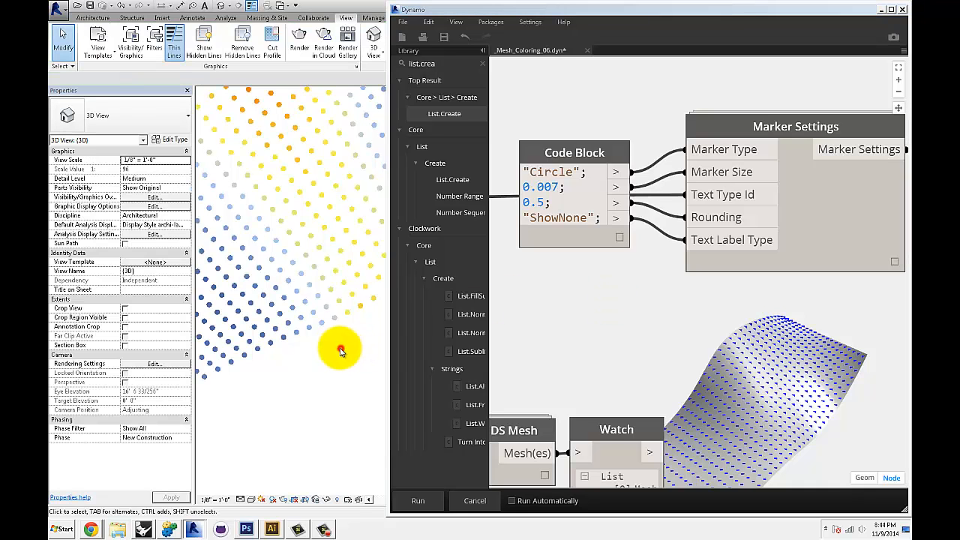
Close the Properties palette in Revit to enlarge the 3D view and inspect the circle markers up close
middle_click_drag(285, 272, 317, 258, "shift")
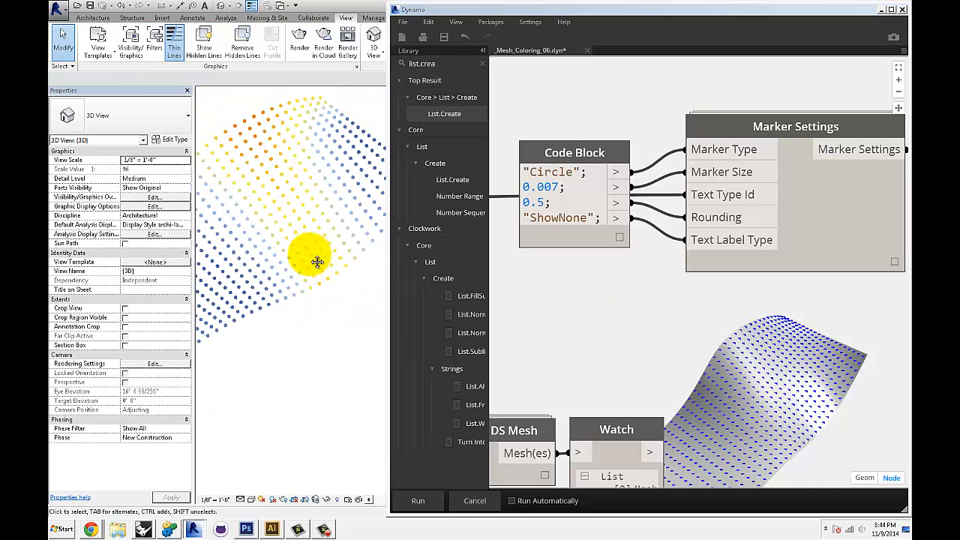
left_click(187, 91)
scroll(251, 272, "up", 5)
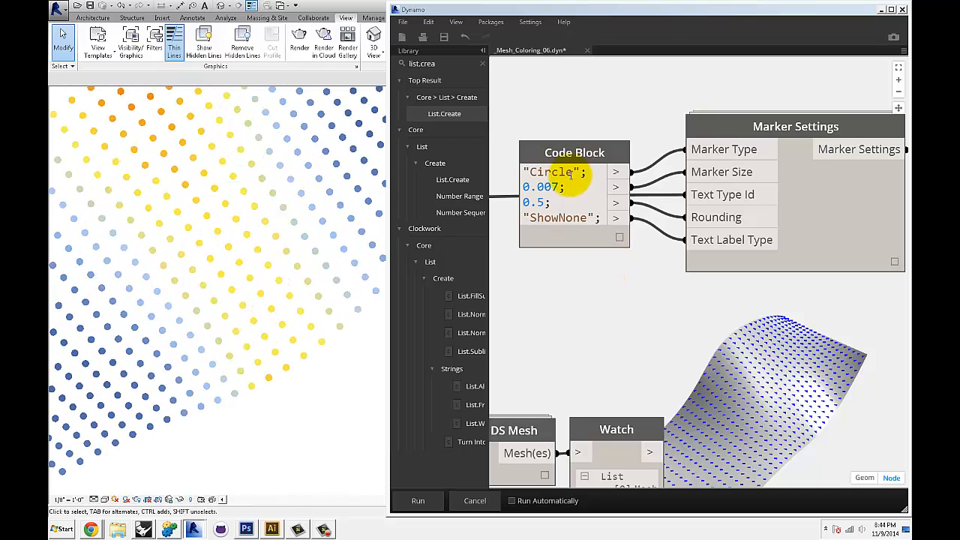
Set the Marker Type to "Triangle" in the code block feeding Marker Settings and update the markers in the 3D view
left_click_drag(572, 173, 529, 173)
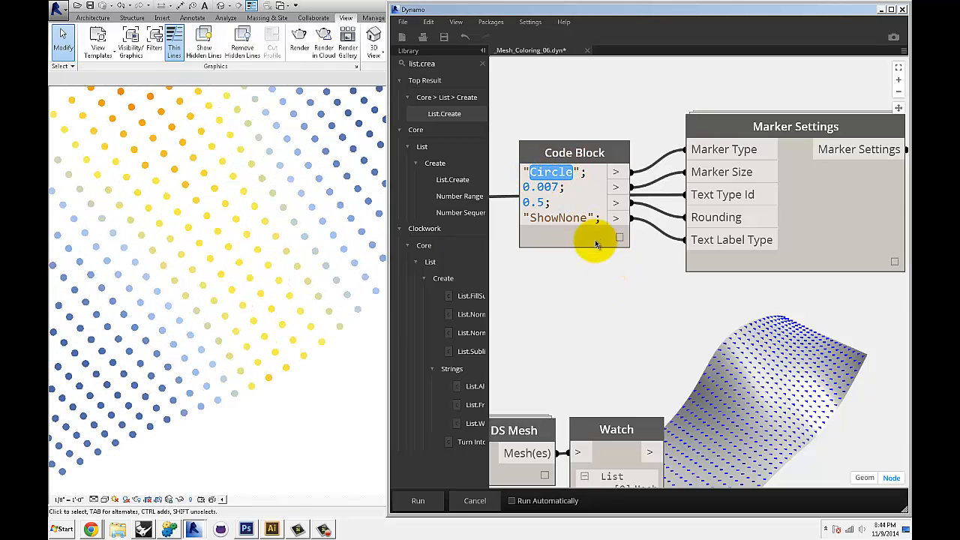
type("Triangle")
left_click(608, 291)
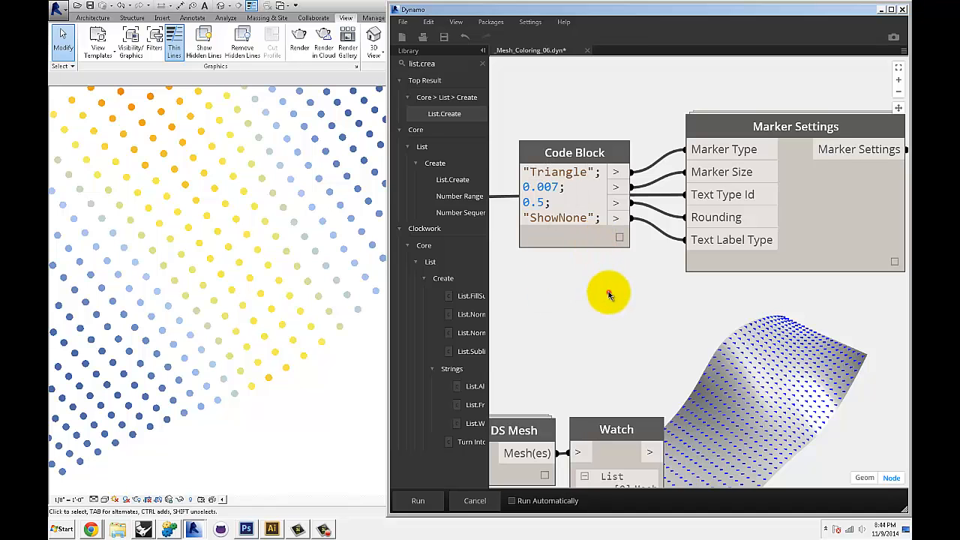
middle_click_drag(608, 292, 611, 275)
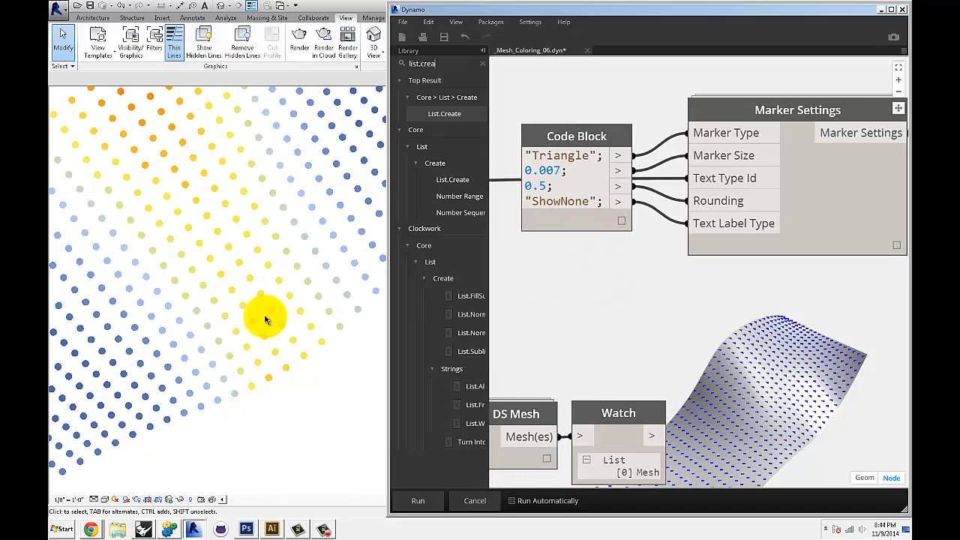
middle_click_drag(291, 272, 275, 254)
left_click(312, 339)
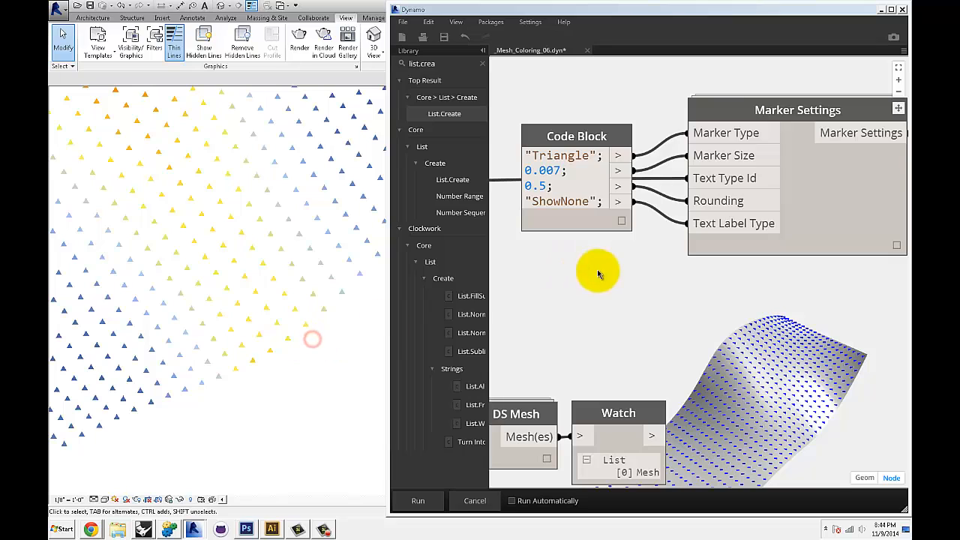
Set the Text Label Type to "ShowAll" in the code block feeding Marker Settings
middle_click_drag(598, 269, 609, 266)
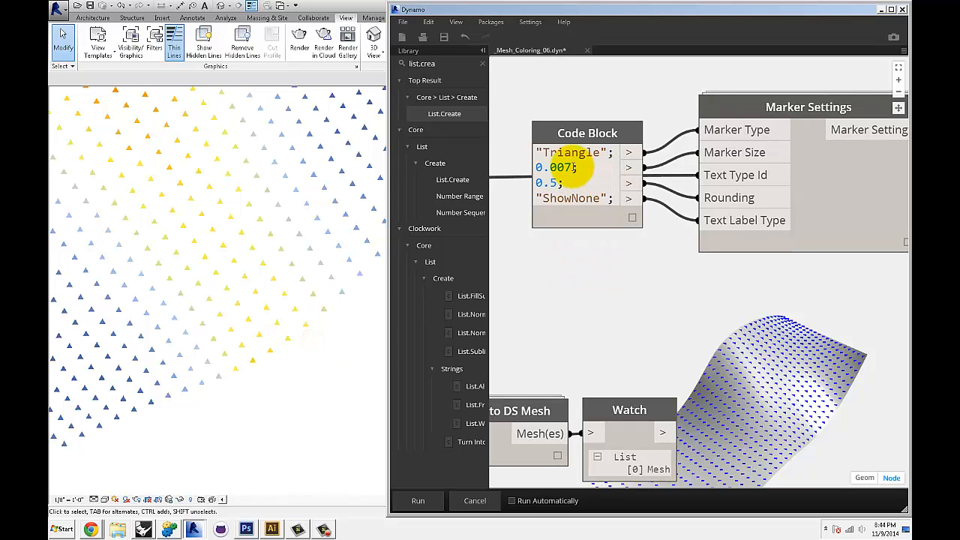
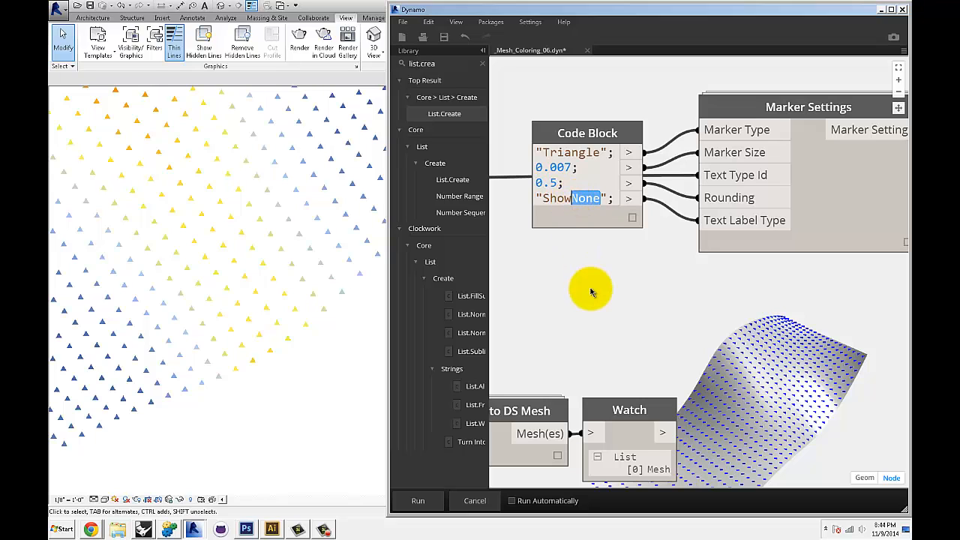
middle_click_drag(591, 290, 595, 292)
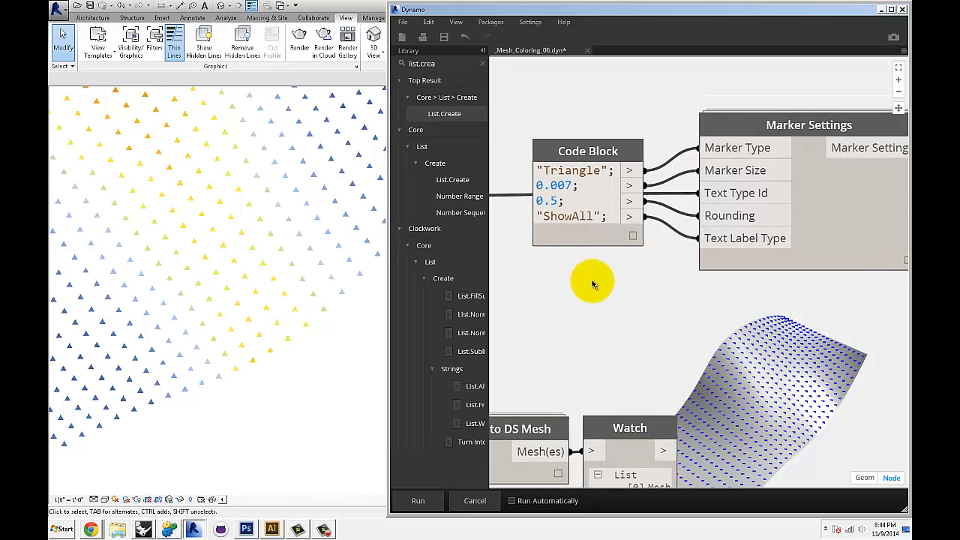
Run the graph and examine the text labels beside the triangle markers in the Revit 3D view
key("F5")
left_click(312, 375)
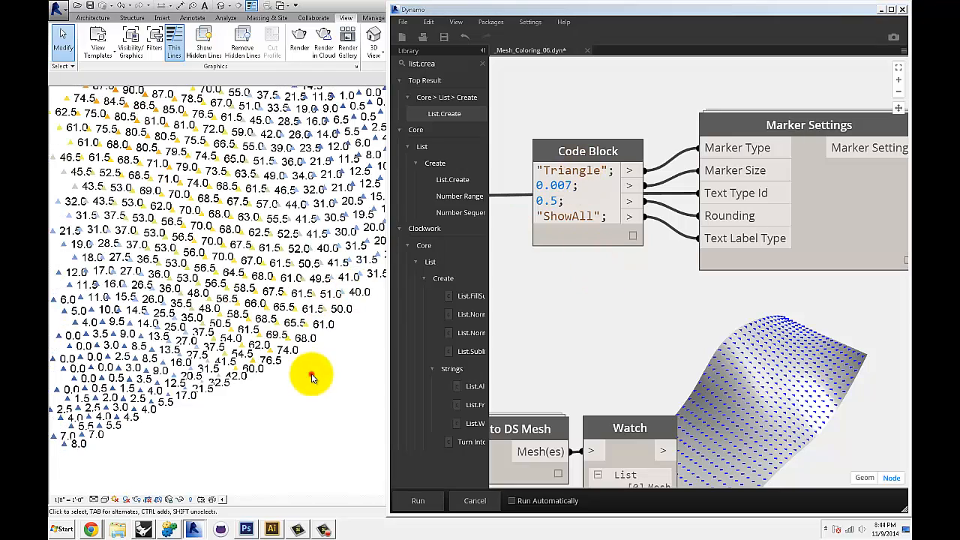
scroll(297, 311, "down", 4)
middle_click_drag(316, 346, 303, 330)
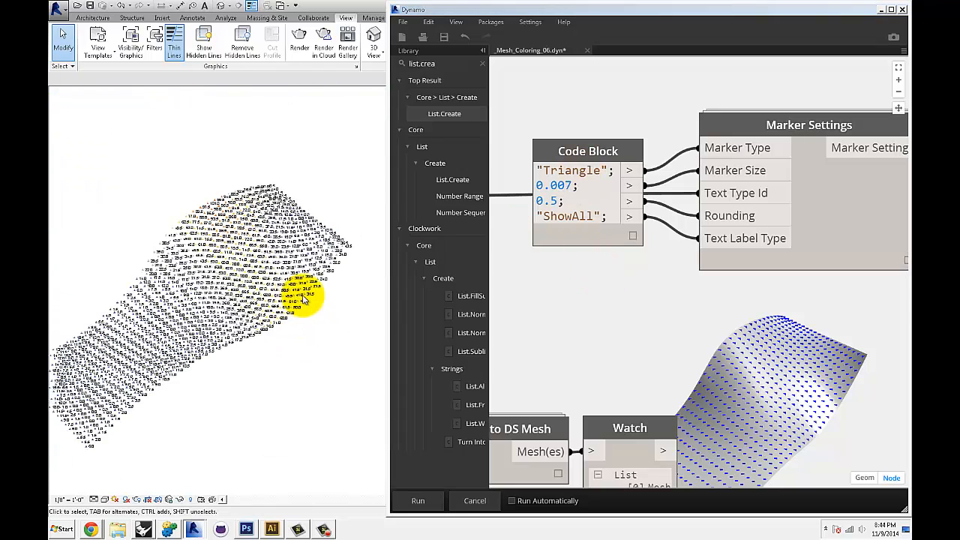
scroll(305, 299, "up", 8)
scroll(304, 299, "down", 3)
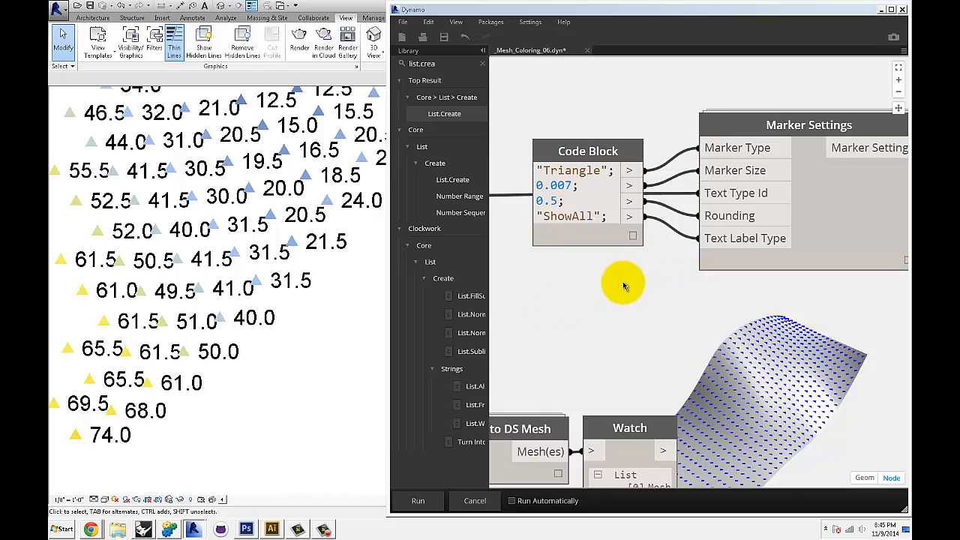
Set the Rounding value to 0.1 in the code block feeding Marker Settings and update the marker labels
middle_click_drag(623, 267, 635, 276)
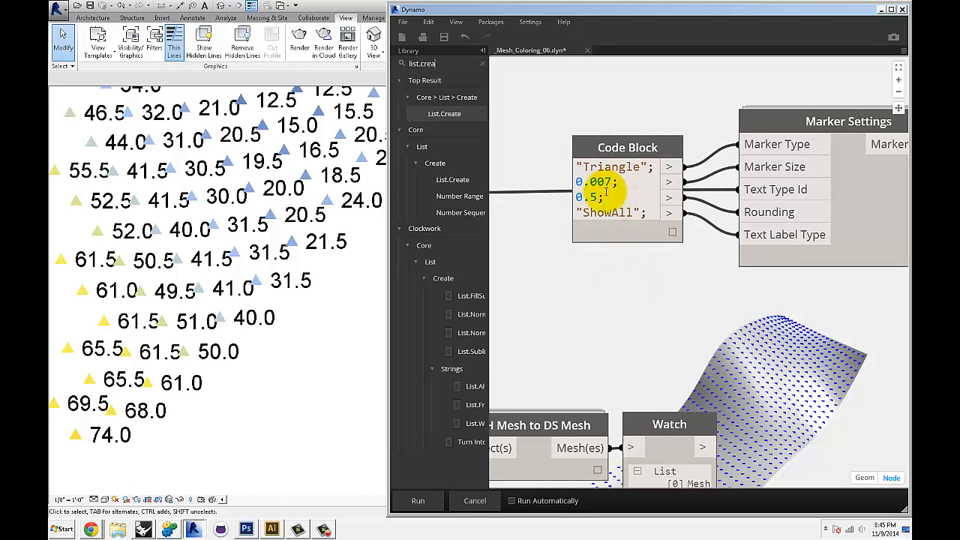
middle_click_drag(597, 261, 595, 268)
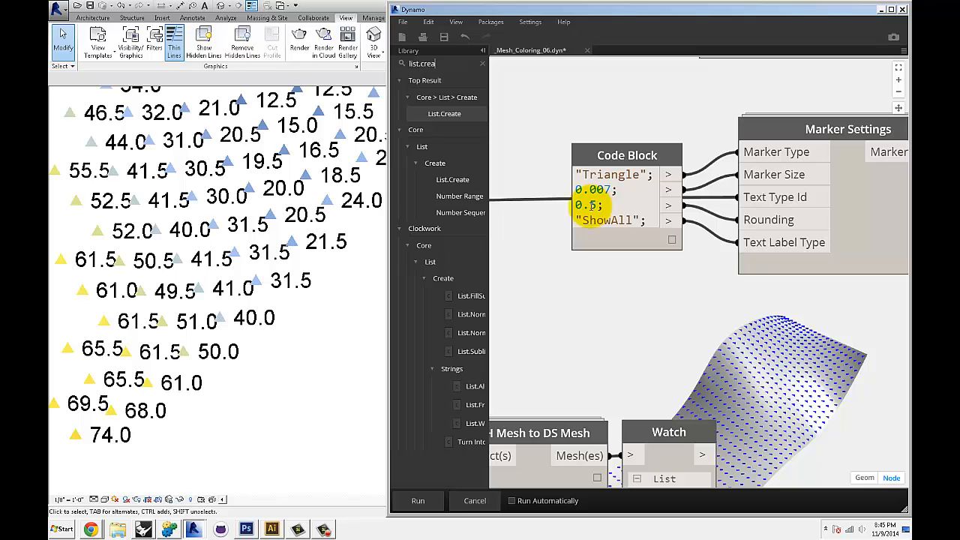
left_click(597, 206)
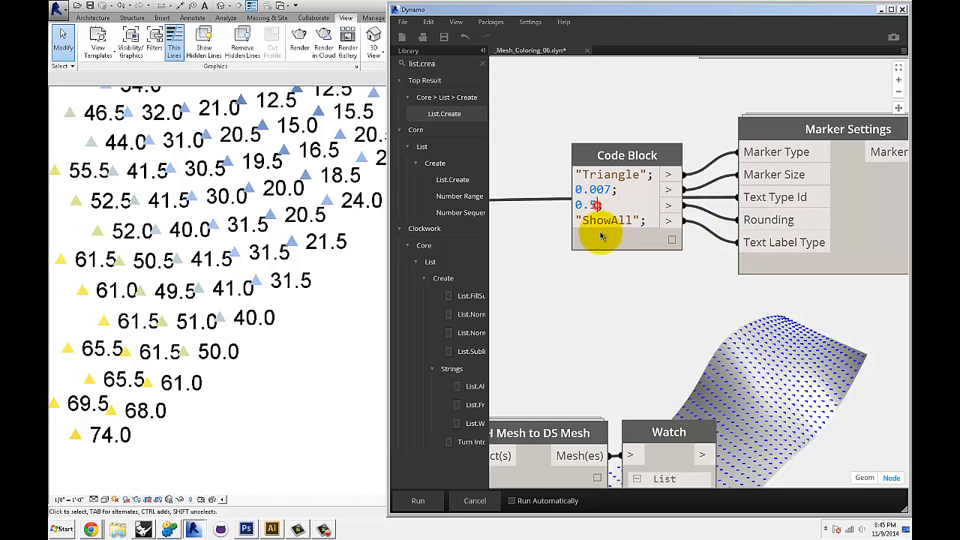
left_click(608, 300)
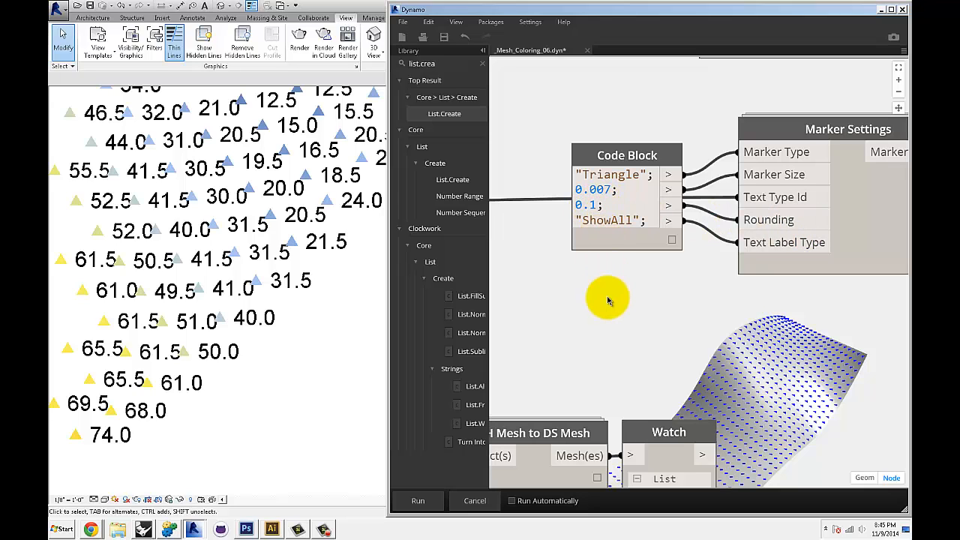
middle_click_drag(608, 305, 605, 303)
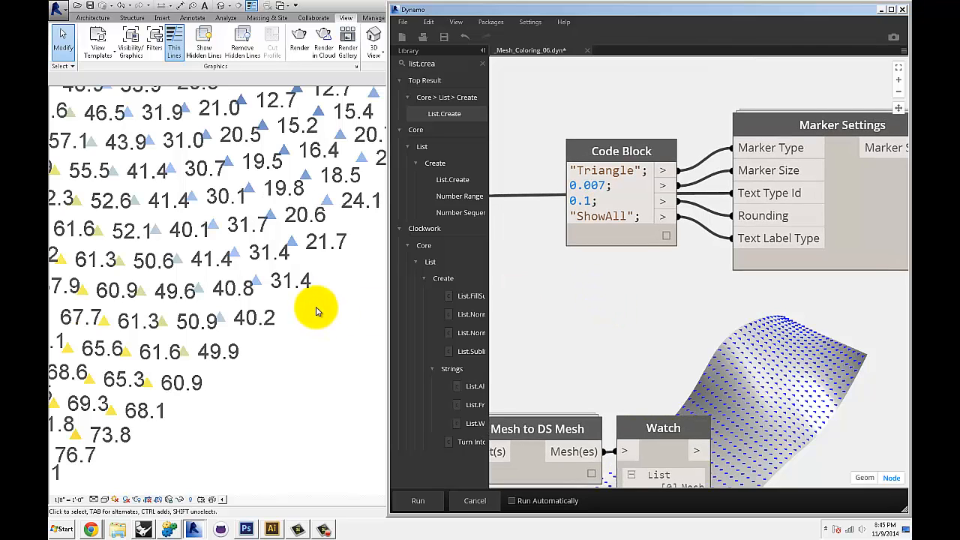
Set the Rounding value to 0.01 in the Marker Settings code block and run the graph
mouse_move(335, 323)
middle_mouse_down()
mouse_move(345, 303)
mouse_move(312, 337)
mouse_move(330, 311)
middle_mouse_up()
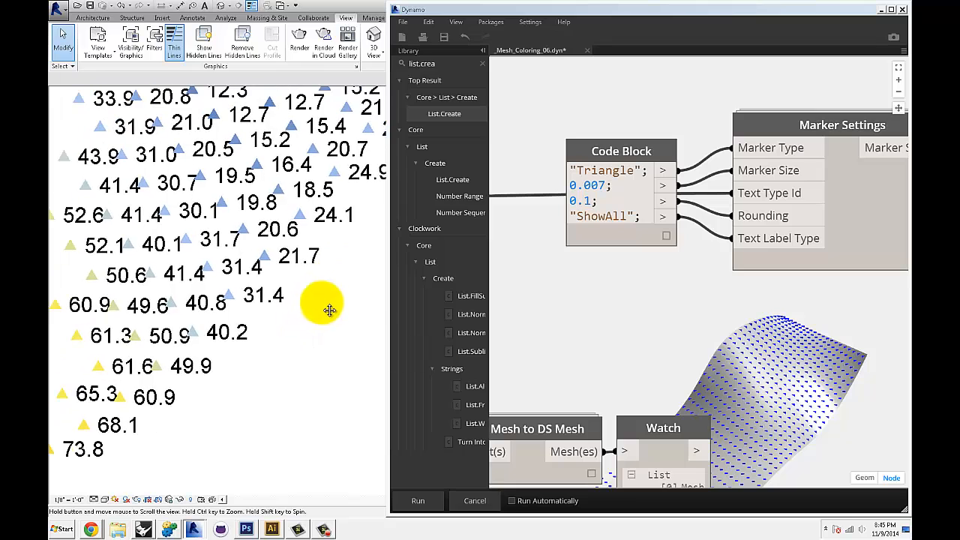
double_click(586, 201)
type("01")
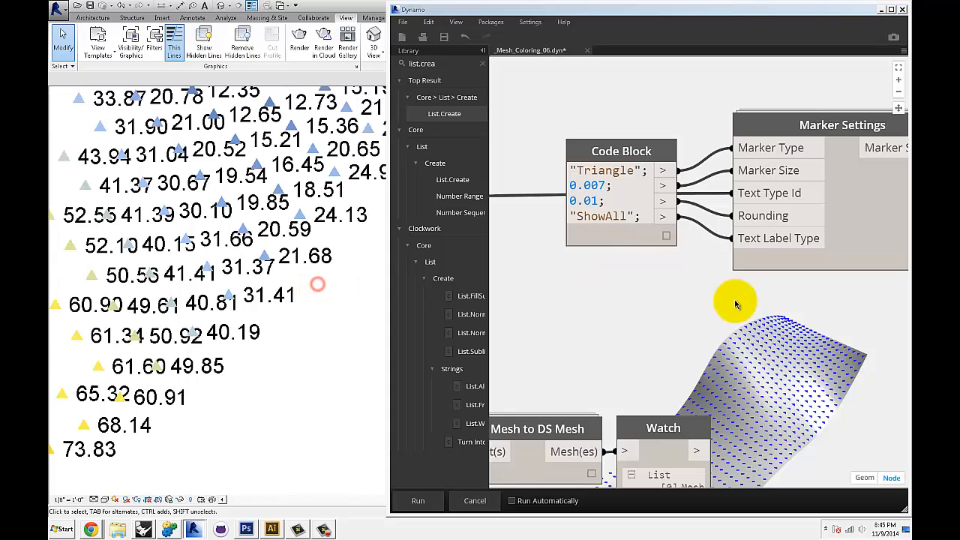
Connect the 1/4" Arial output to the Get Text Note Type by Name node that feeds Marker Settings and update the labels
scroll(708, 289, "down", 5)
middle_click_drag(540, 288, 675, 293)
middle_click_drag(497, 262, 698, 283)
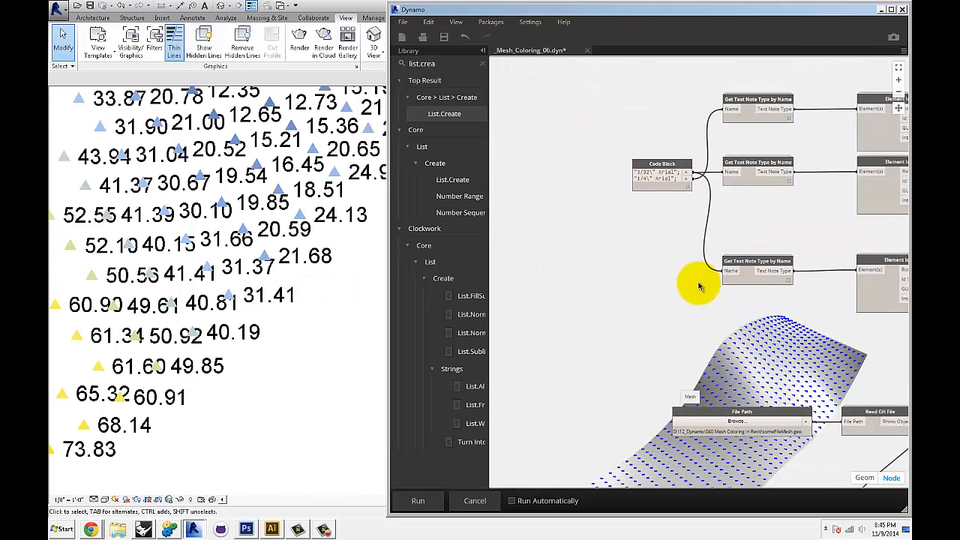
scroll(672, 207, "up", 5)
middle_click_drag(686, 234, 551, 221)
scroll(559, 212, "down", 3)
scroll(583, 167, "up", 3)
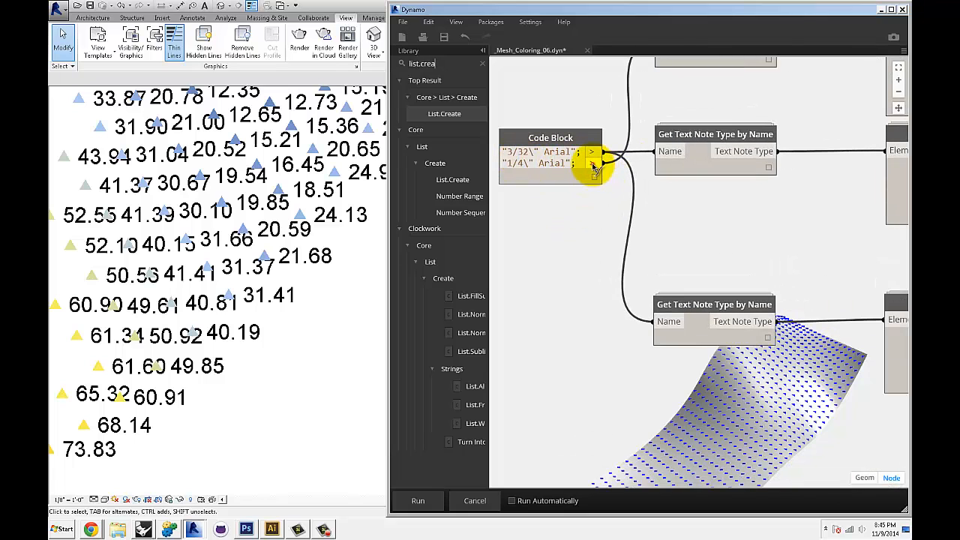
left_click(593, 163)
left_click(669, 322)
middle_click_drag(599, 297, 593, 288)
left_click(576, 239)
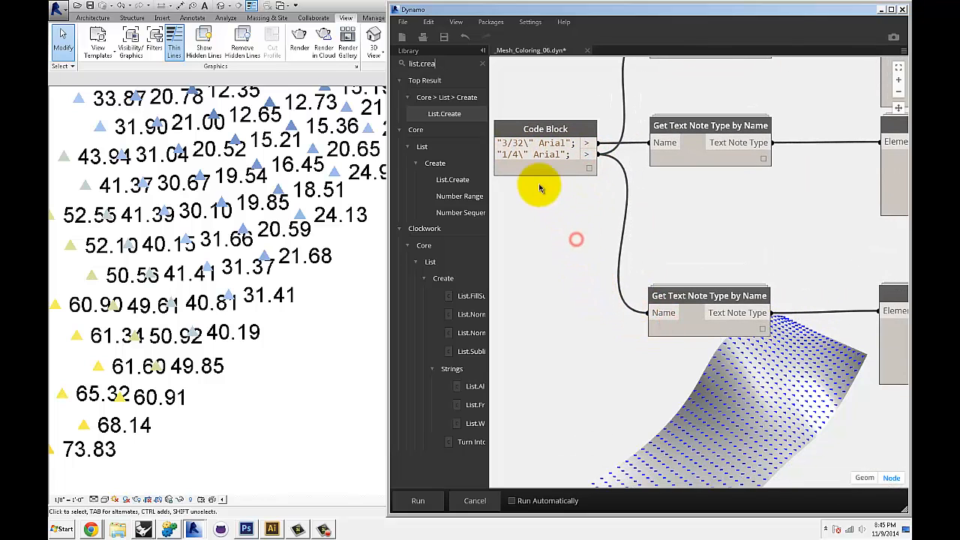
middle_click_drag(552, 236, 549, 254)
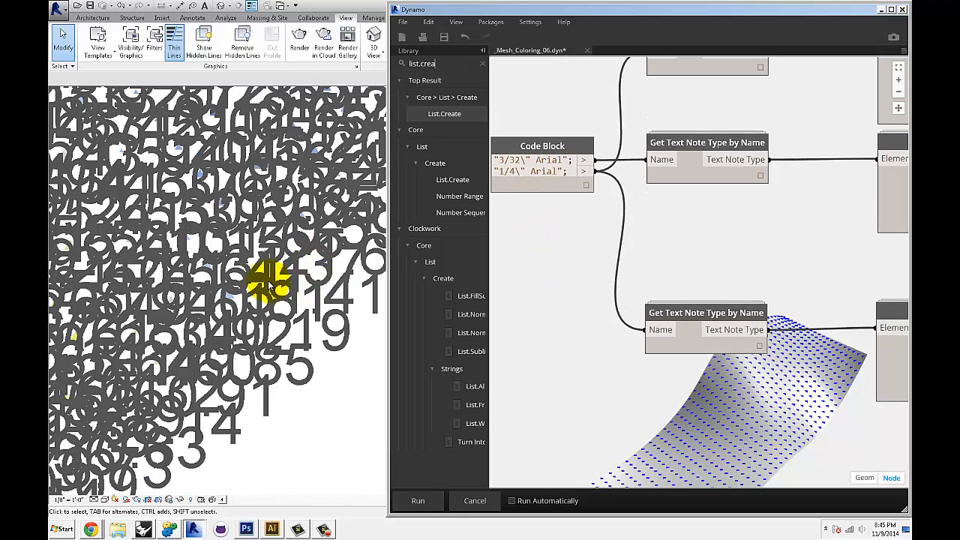
Reconnect the 3/32" Arial output to the marker's Get Text Note Type by Name node and rerun the graph
left_click(583, 160)
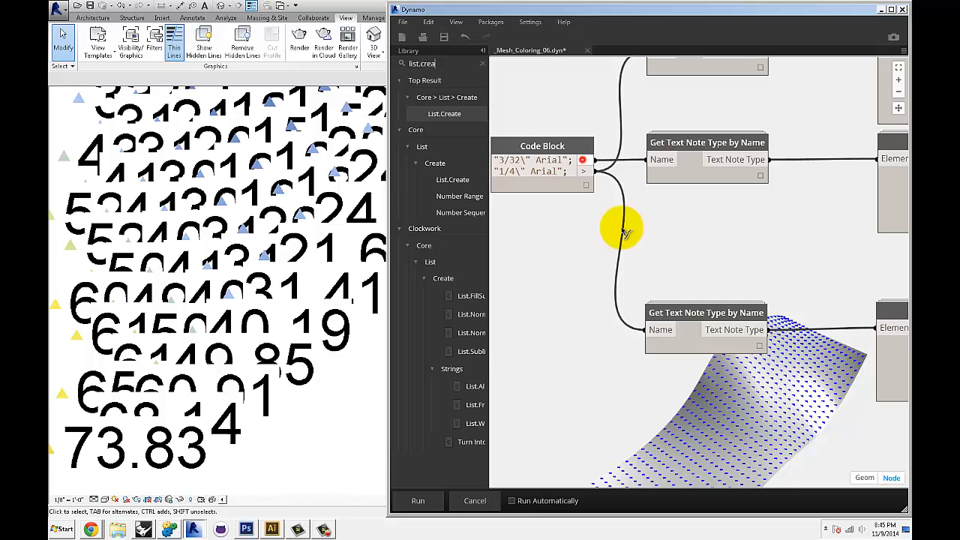
left_click(659, 330)
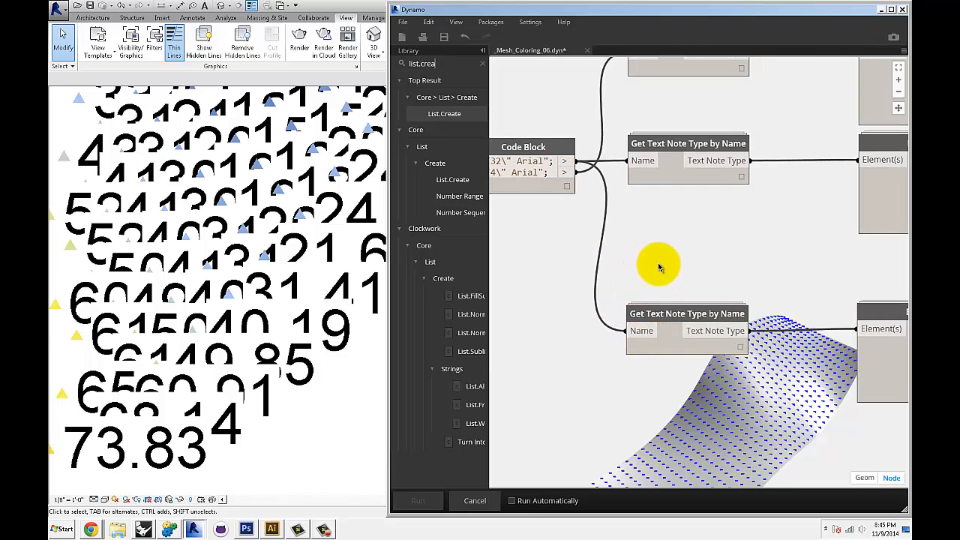
Set the Text Label Type to "ShowNone" in the code block feeding Marker Settings
scroll(675, 259, "down", 3)
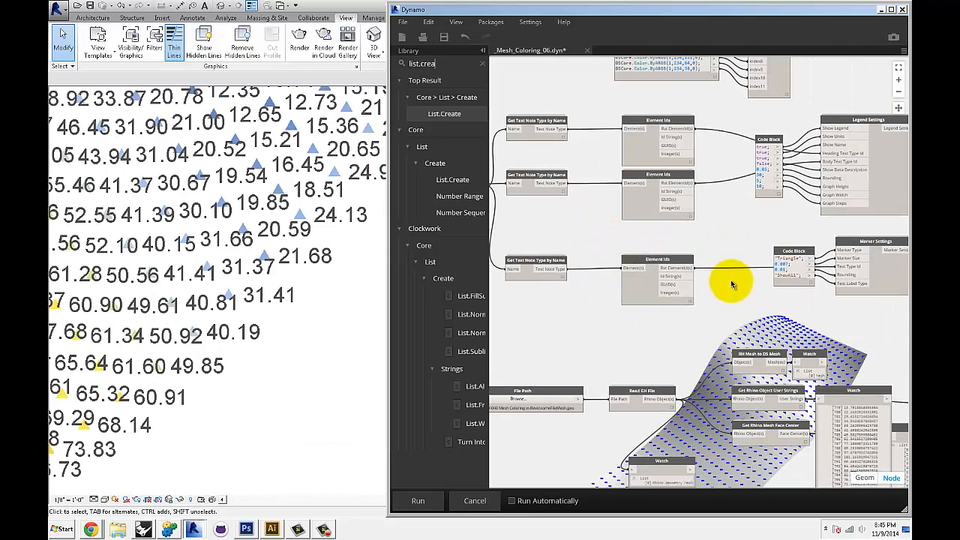
scroll(870, 331, "up", 4)
middle_click_drag(870, 330, 652, 316)
scroll(624, 293, "up", 3)
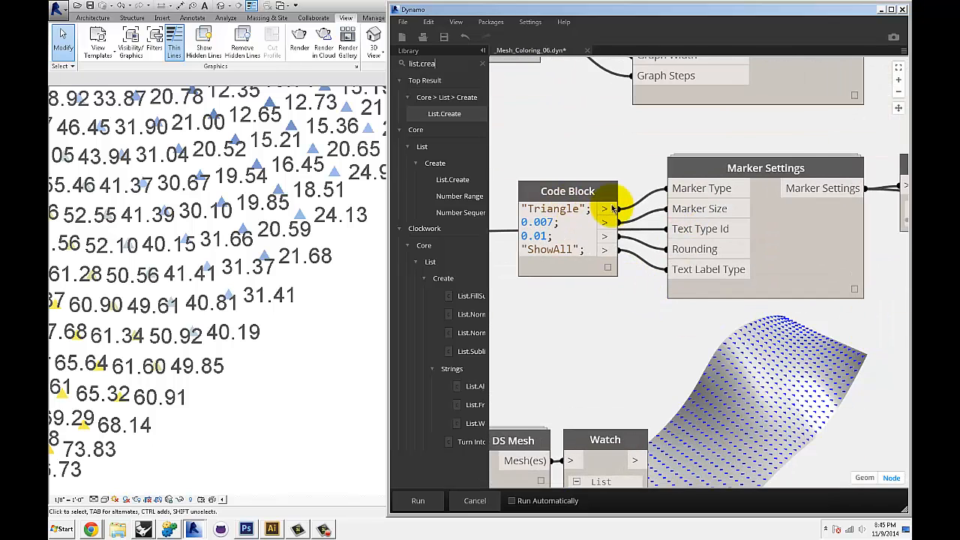
middle_click_drag(550, 225, 601, 227)
middle_click_drag(587, 300, 602, 299)
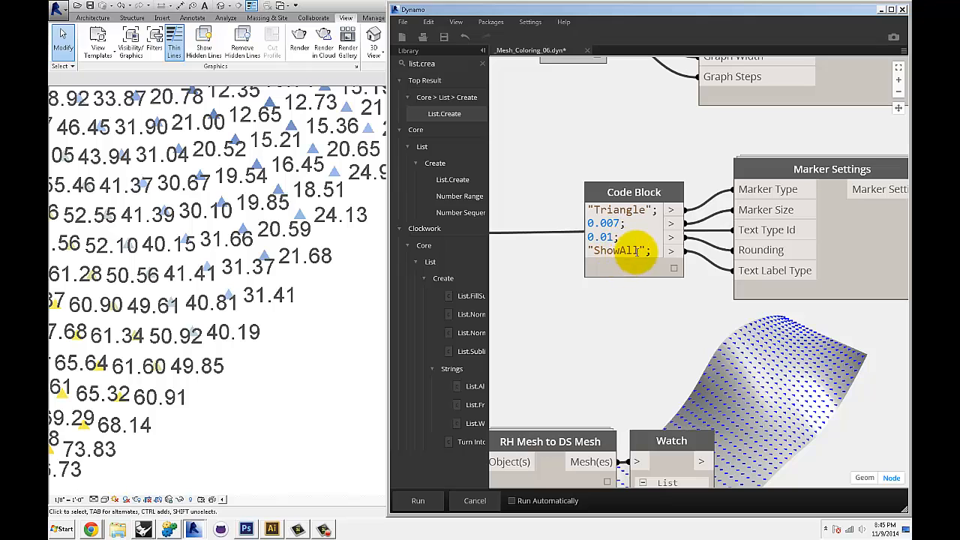
type("None")
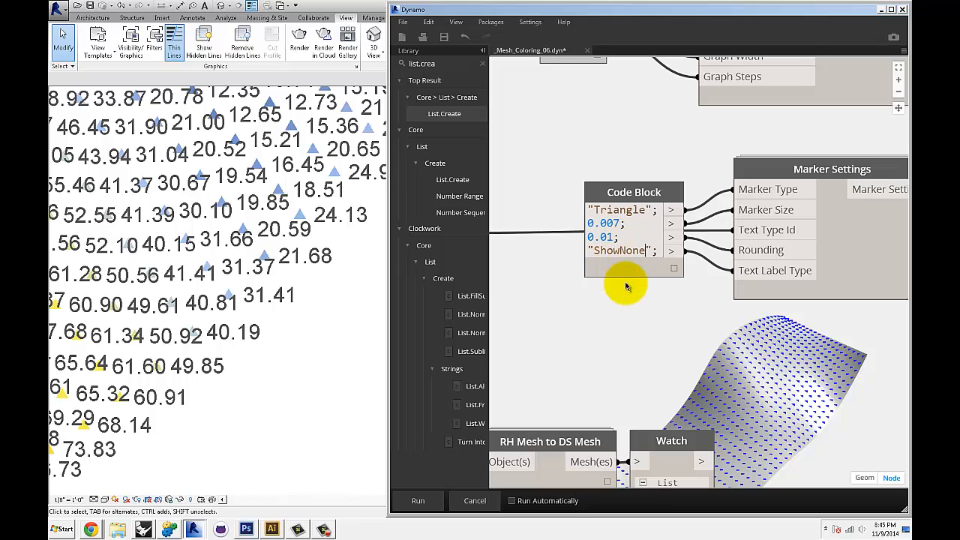
left_click(622, 296)
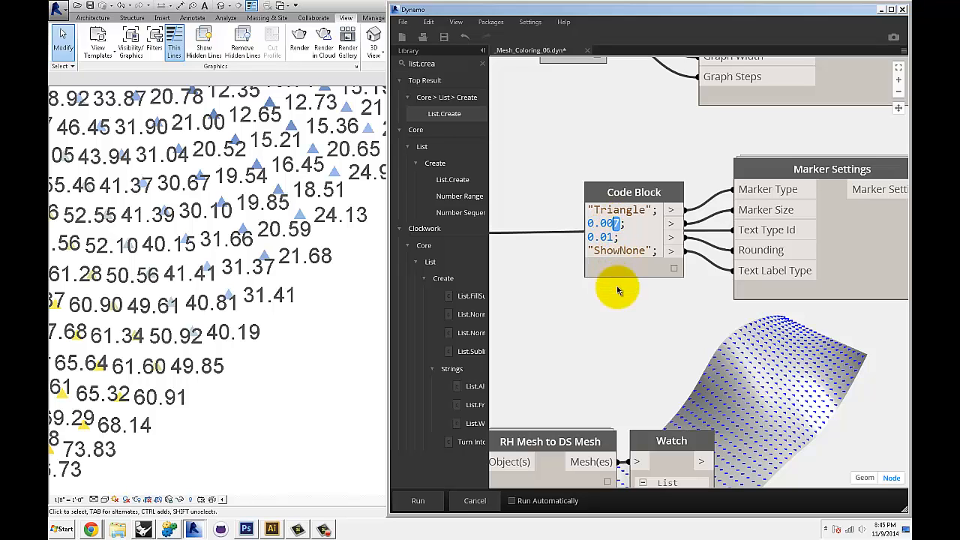
Set the Marker Size to 0.008 in the Marker Settings code block and update the Revit 3D view
type("8")
middle_click_drag(621, 318, 613, 307)
key("F5")
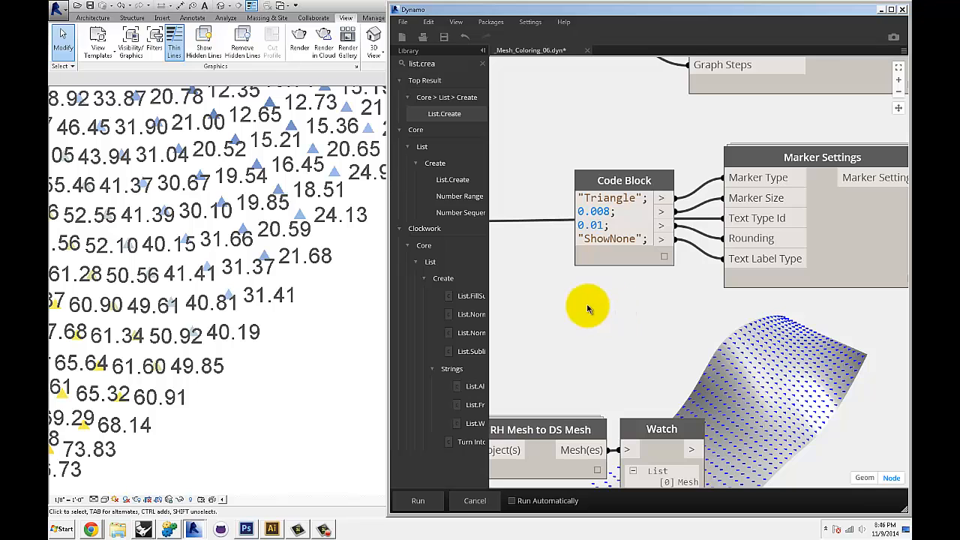
left_click(307, 265)
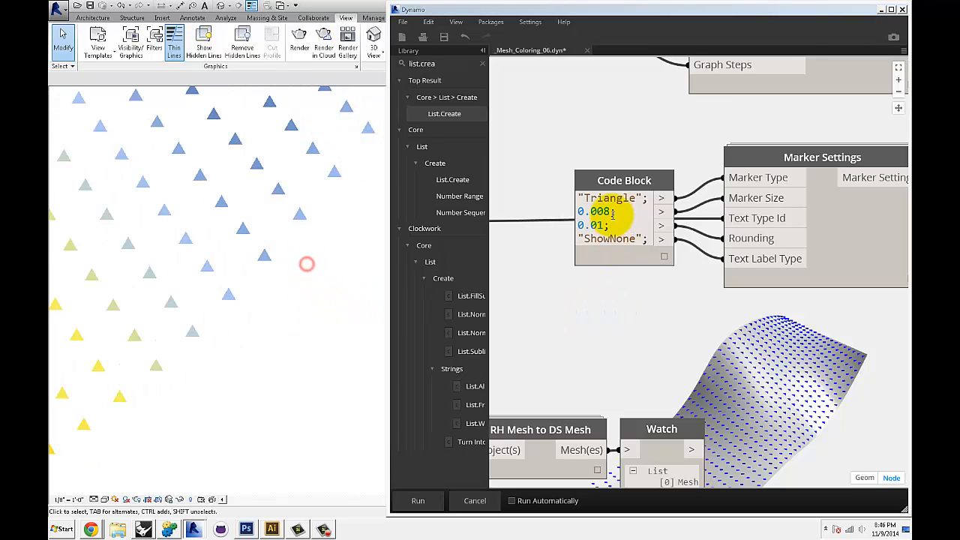
Set the Marker Size to 0.01 in the Marker Settings code block and run the graph
left_click(608, 212)
left_click_drag(600, 212, 597, 212)
type("1")
left_click(604, 318)
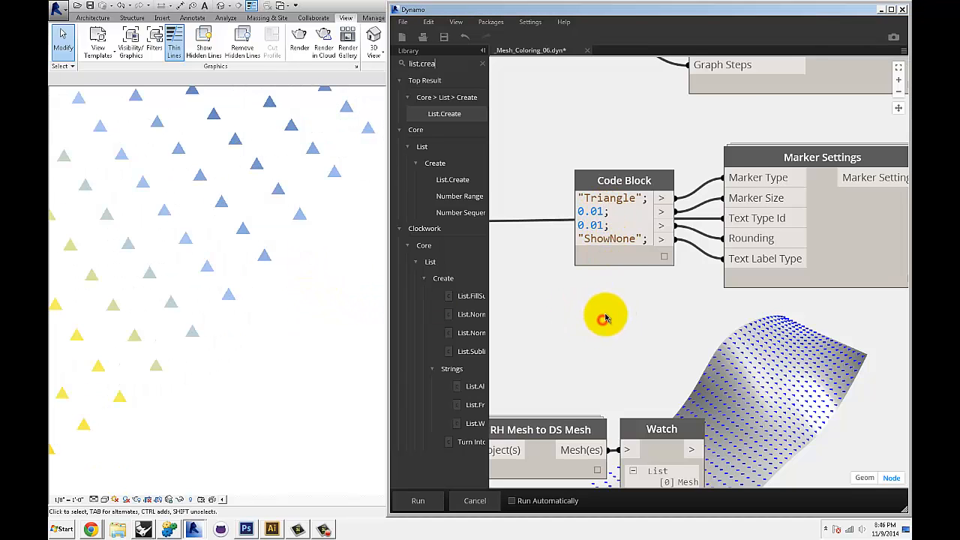
middle_click_drag(605, 318, 605, 328)
key("F5")
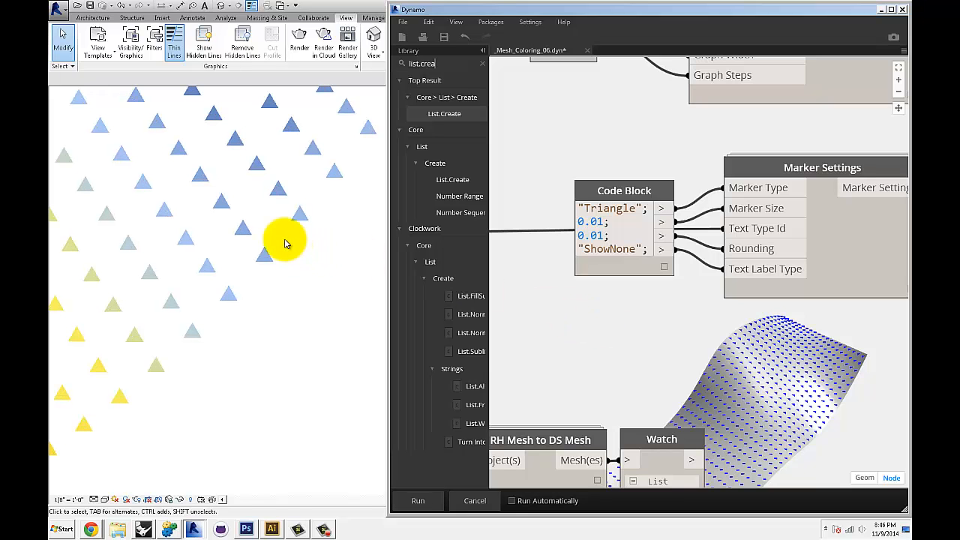
Examine the Marker/Text Display node's inputs and the code block feeding them, comparing its names and units with the Revit legend
scroll(611, 327, "down", 6)
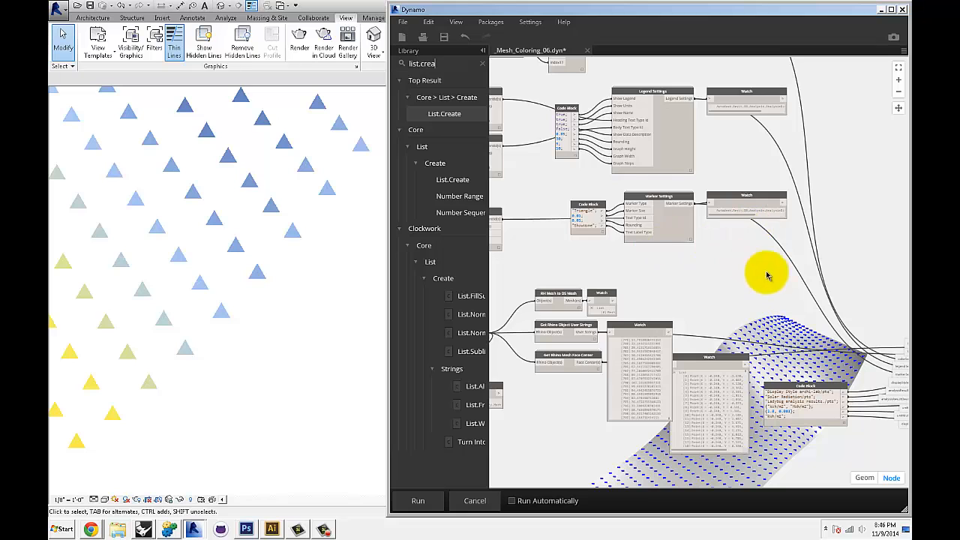
middle_click_drag(771, 276, 641, 183)
scroll(702, 184, "down", 2)
middle_click_drag(764, 190, 693, 194)
scroll(724, 253, "up", 6)
middle_click_drag(686, 234, 783, 254)
middle_click_drag(585, 231, 640, 151)
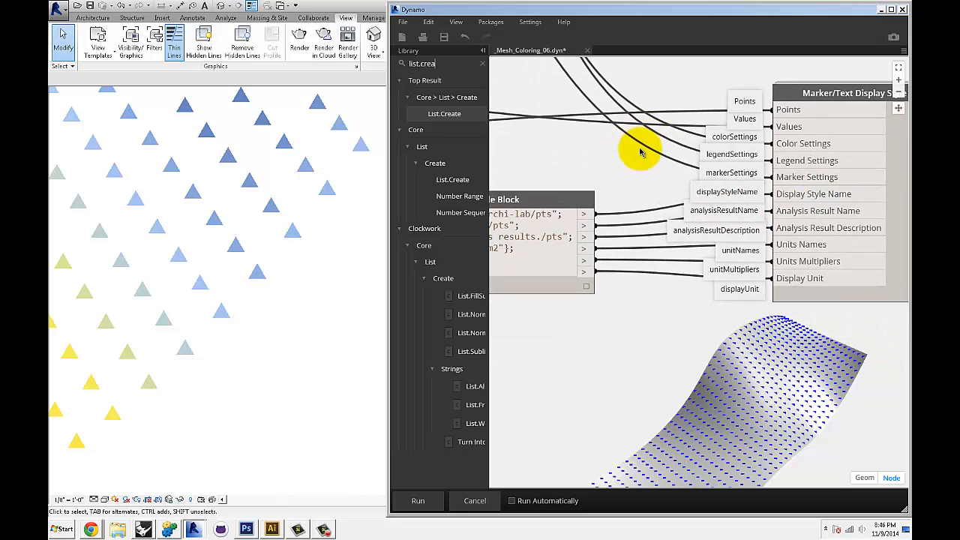
scroll(281, 328, "down", 5)
scroll(120, 327, "up", 5)
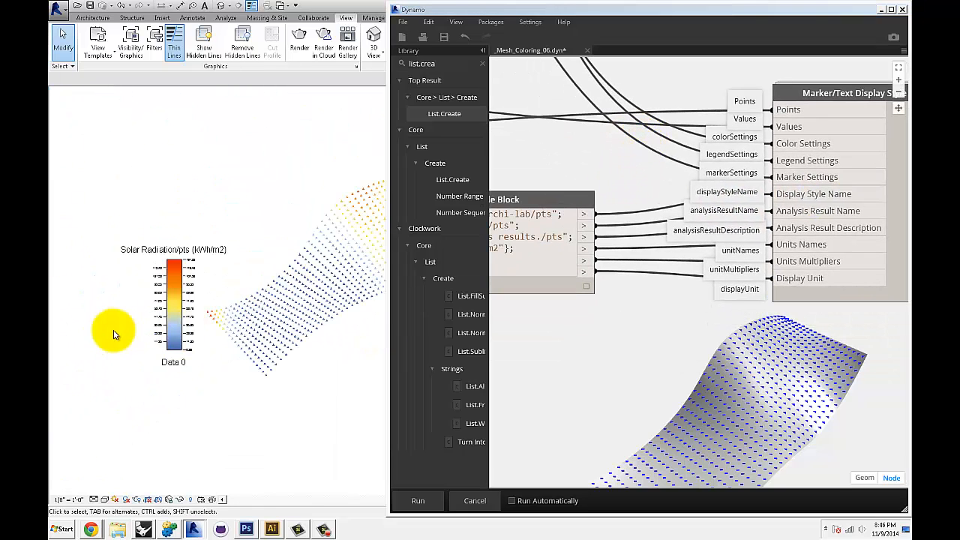
mouse_move(127, 324)
middle_mouse_down()
mouse_move(92, 313)
mouse_move(117, 310)
middle_mouse_up()
middle_click_drag(740, 327, 757, 317)
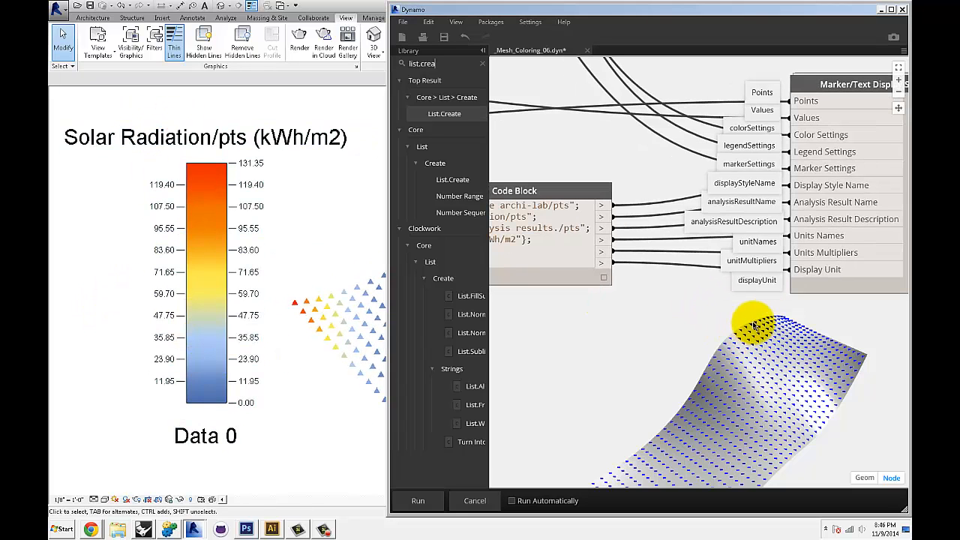
mouse_move(624, 297)
middle_mouse_down()
mouse_move(709, 297)
mouse_move(640, 294)
middle_mouse_up()
scroll(709, 298, "down", 2)
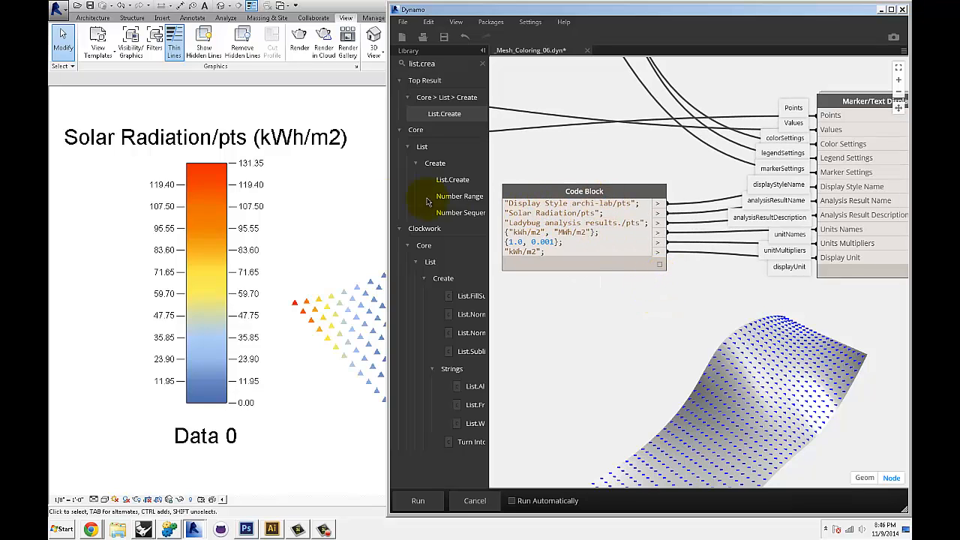
Minimize Dynamo to work in Revit and display the Properties palette for the 3D view
left_click(331, 195)
middle_click_drag(336, 196, 320, 201)
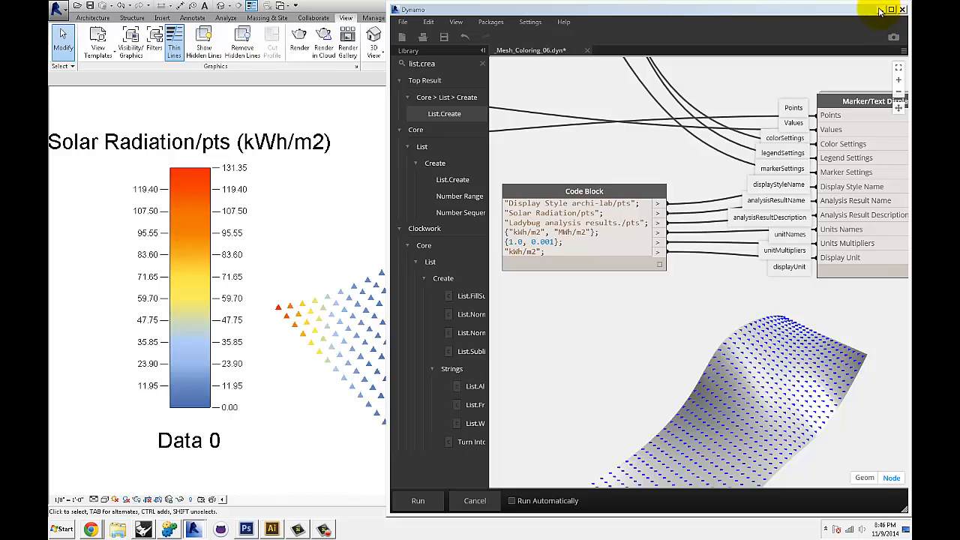
left_click(880, 10)
middle_click_drag(446, 172, 731, 251, "shift")
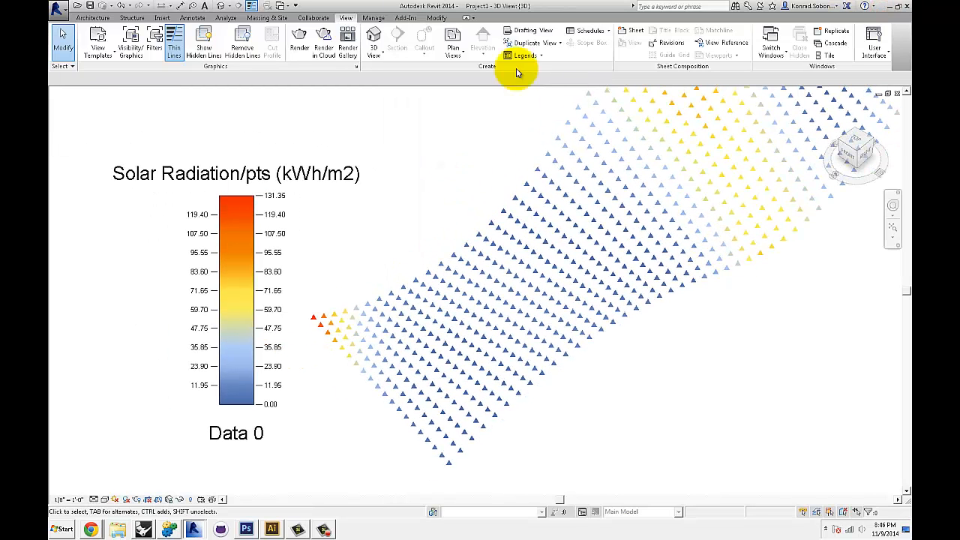
left_click(874, 42)
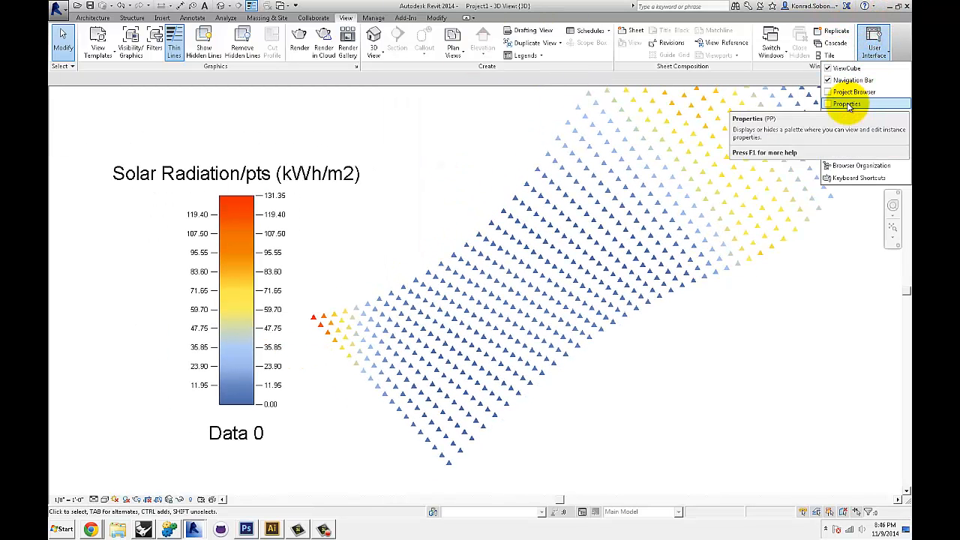
left_click(847, 104)
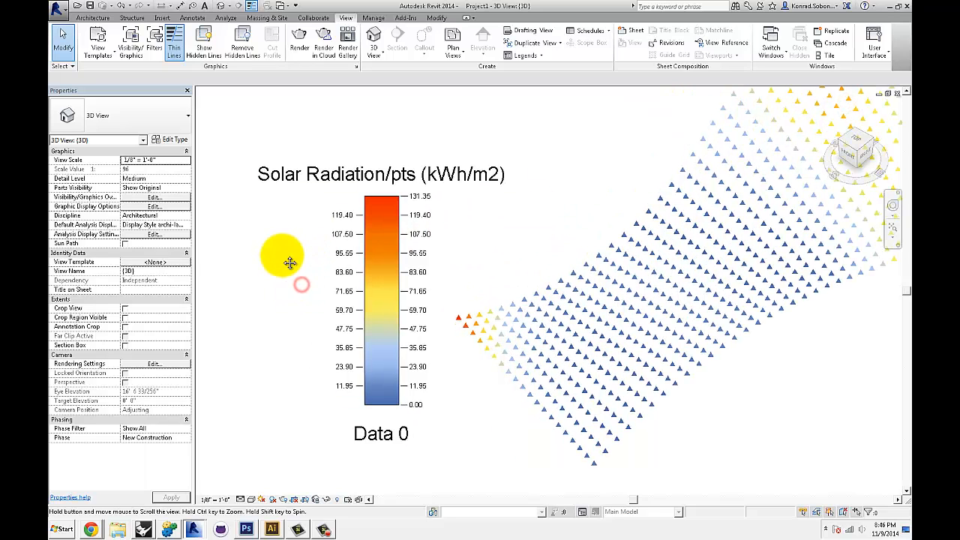
Open the 3D view's default analysis display style and check that Display Style archi-lab/pts is the style assigned to it
middle_click_drag(290, 263, 271, 265)
left_click(185, 226)
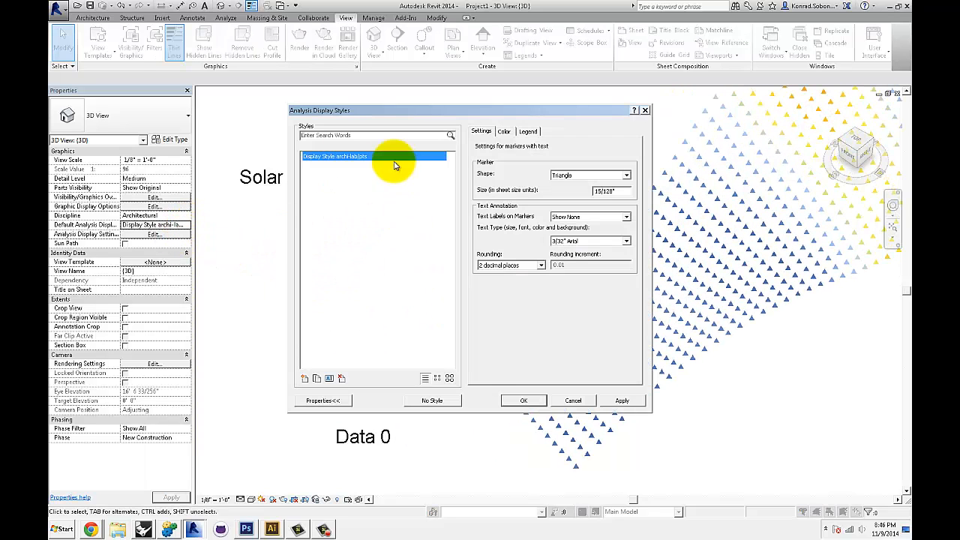
left_click(525, 400)
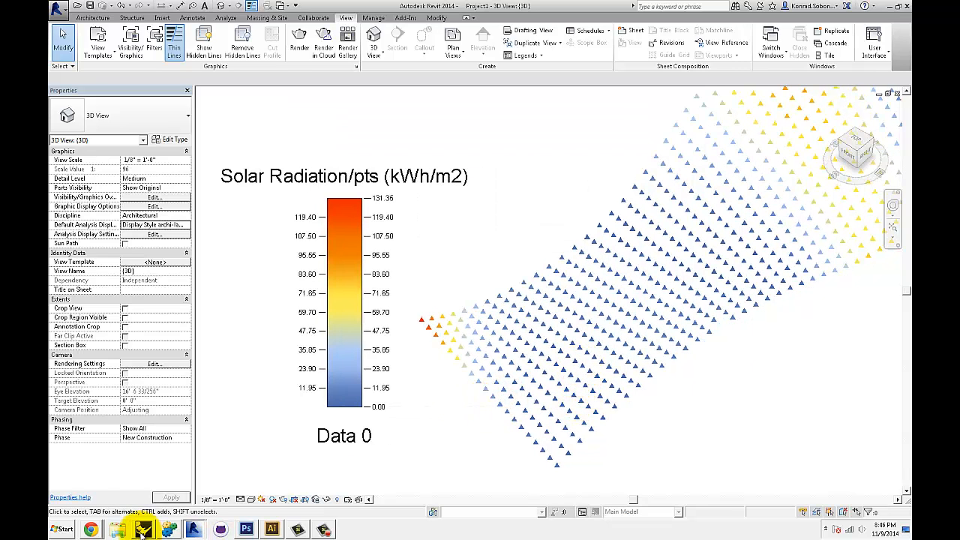
Switch to Dynamo and compare the Solar Radiation/pts result name and the Analysis Result Description input with the Revit legend
left_click(194, 529)
left_click(159, 510)
mouse_move(616, 320)
middle_mouse_down()
mouse_move(608, 297)
mouse_move(605, 307)
middle_mouse_up()
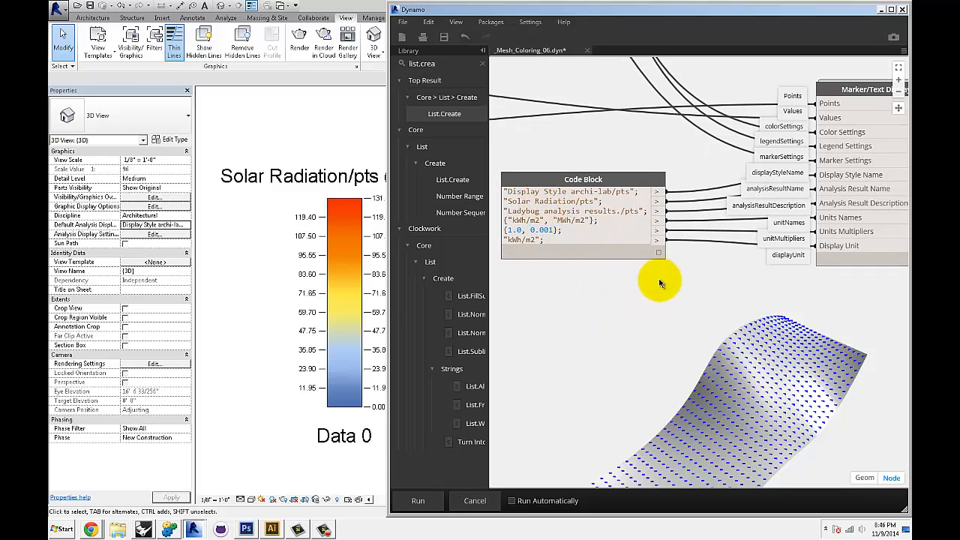
middle_click_drag(660, 280, 625, 291)
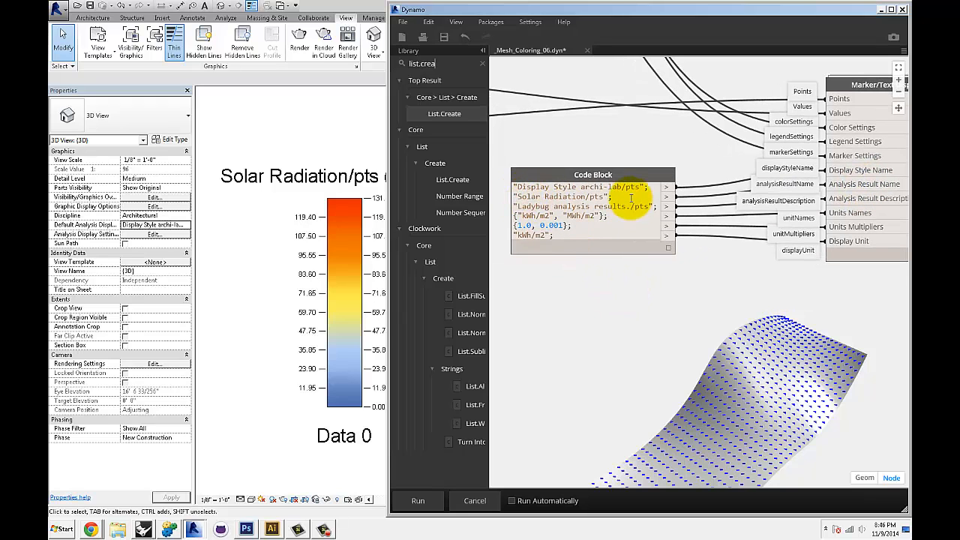
left_click_drag(612, 196, 514, 197)
left_click(266, 136)
scroll(317, 137, "down", 3)
middle_click_drag(319, 142, 230, 137)
scroll(250, 164, "up", 2)
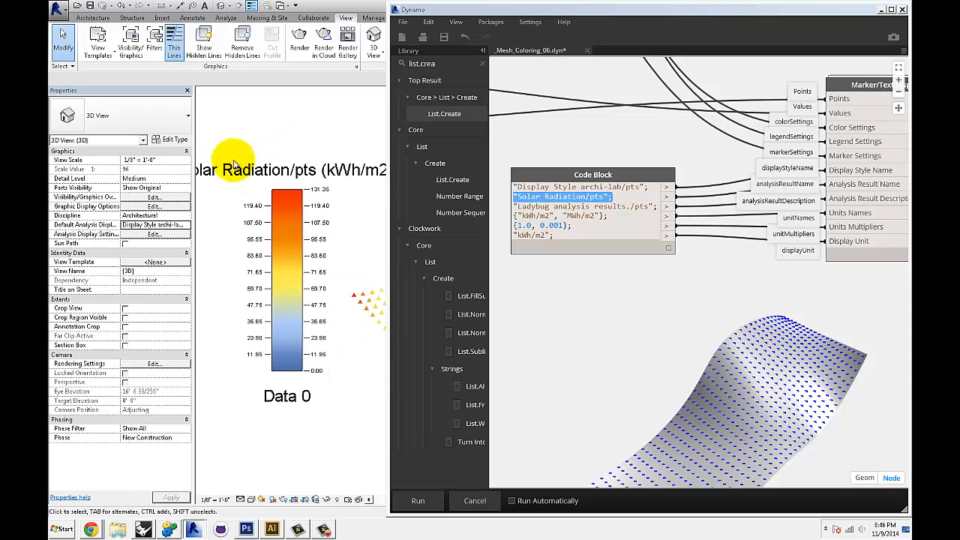
scroll(251, 179, "down", 1)
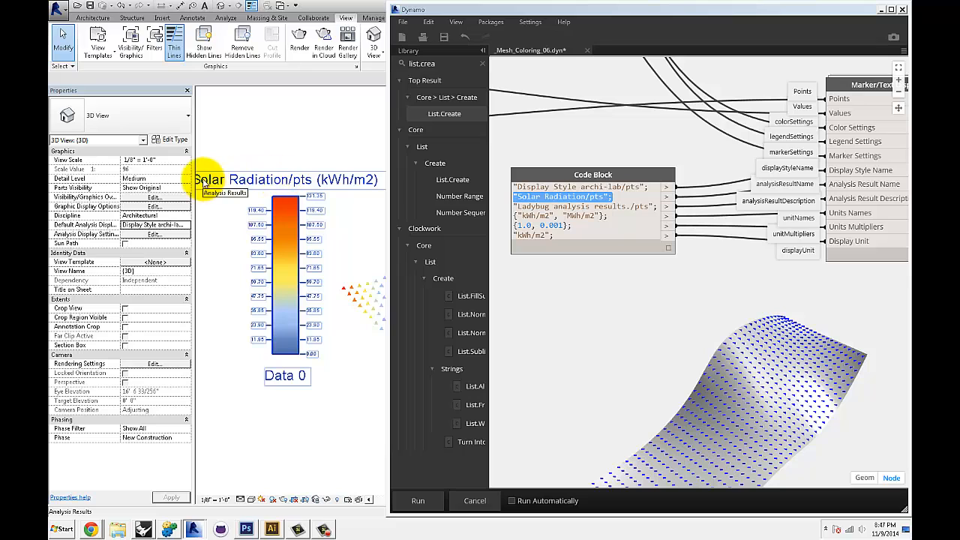
left_click(559, 289)
left_click(602, 196)
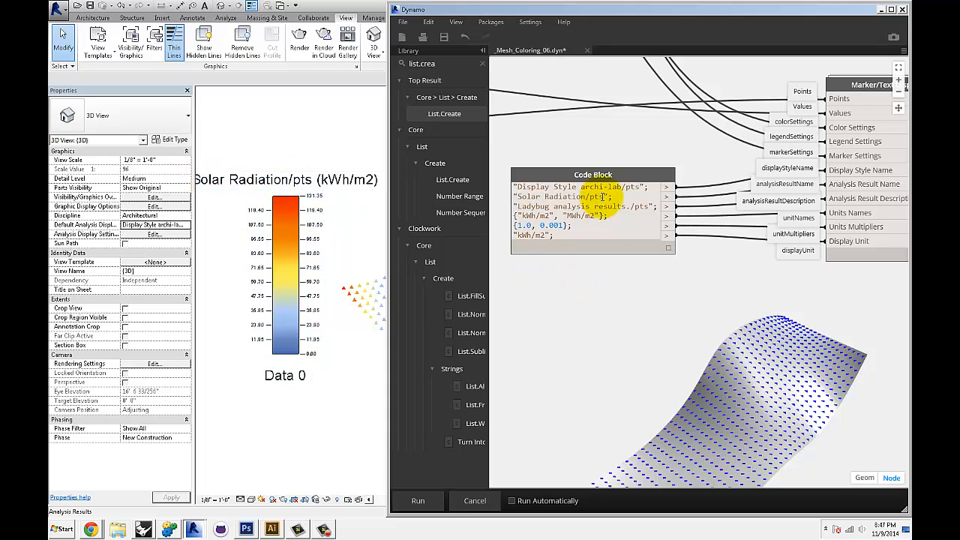
middle_click_drag(606, 291, 602, 284)
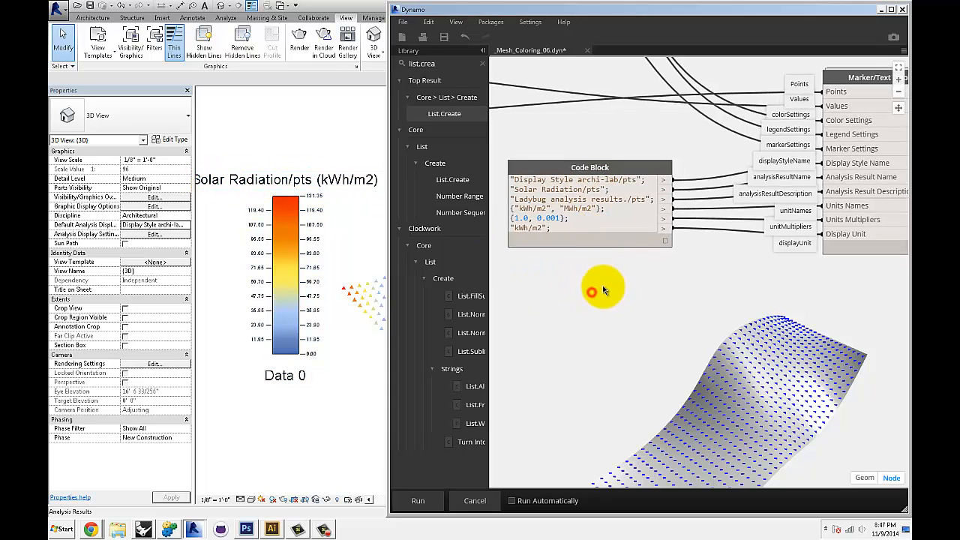
middle_click_drag(863, 199, 840, 199)
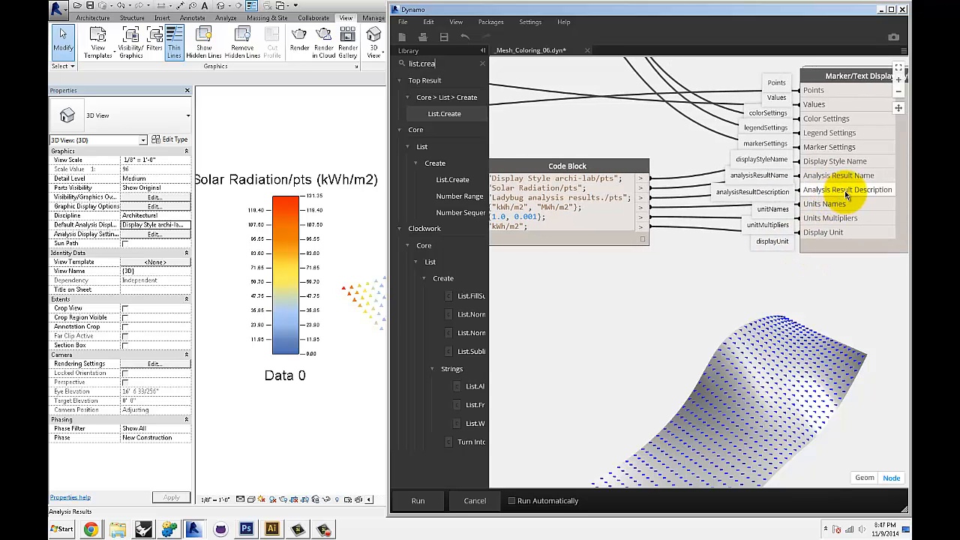
left_click(612, 303)
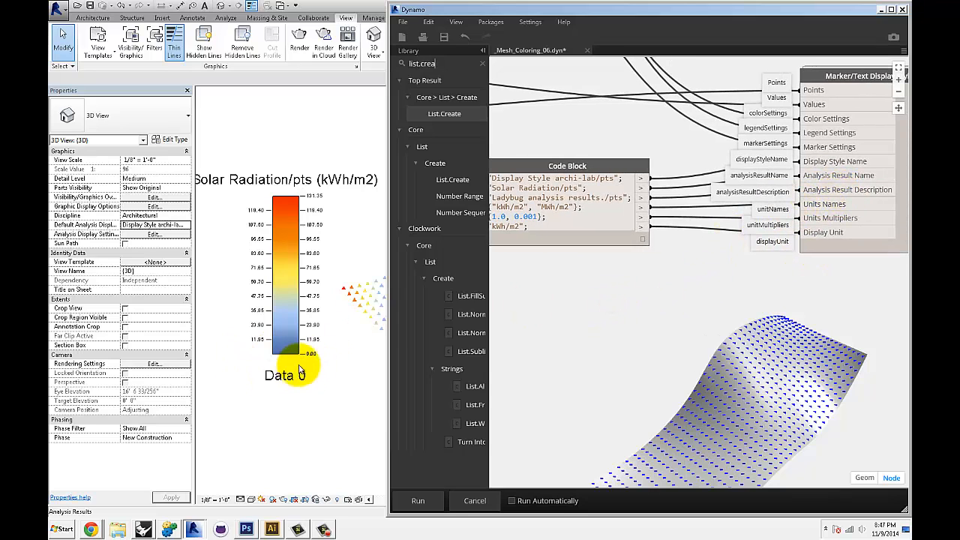
left_click(620, 310)
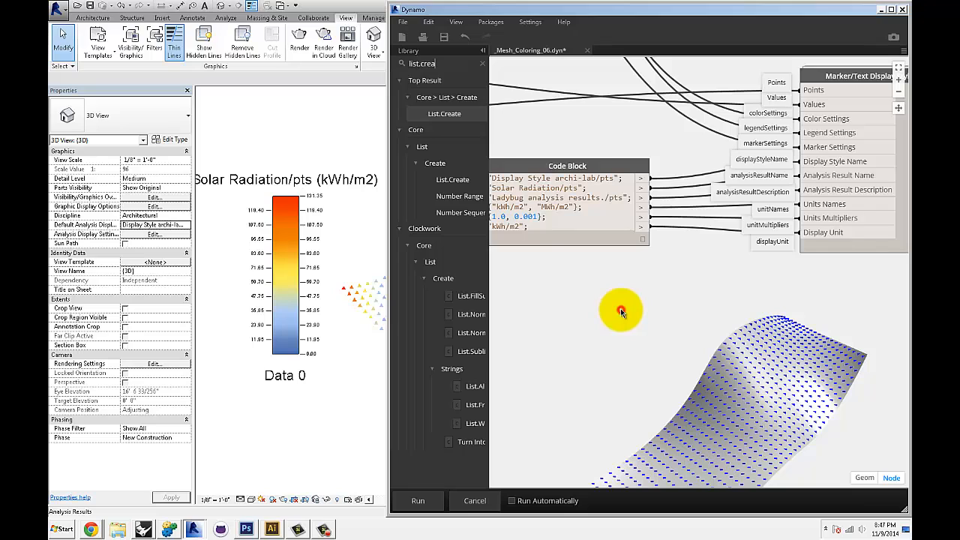
Set Show Data Description to true in the Legend Settings code block and update the Revit legend
scroll(621, 310, "down", 5)
middle_click_drag(632, 167, 726, 301)
middle_click_drag(644, 276, 819, 298)
scroll(739, 133, "up", 4)
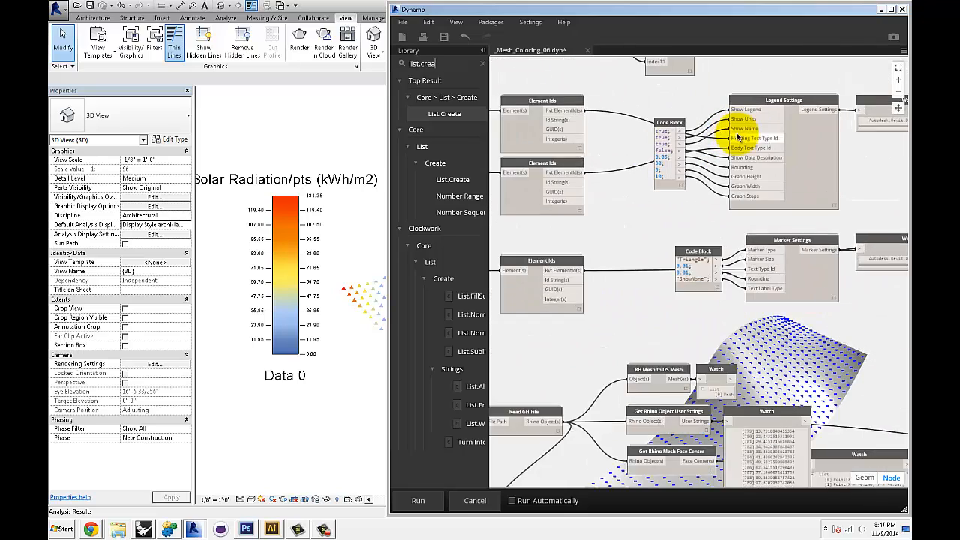
scroll(711, 199, "up", 2)
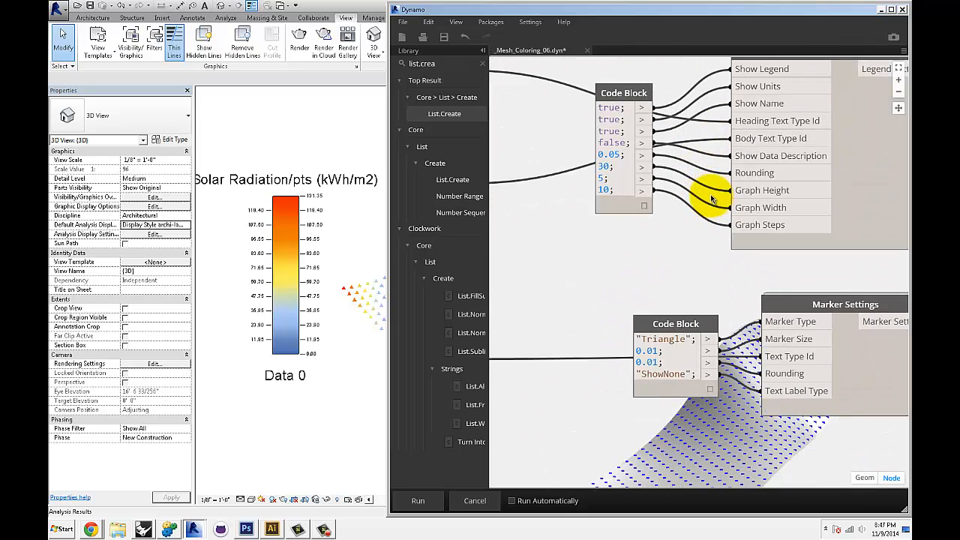
double_click(620, 143)
type("true;")
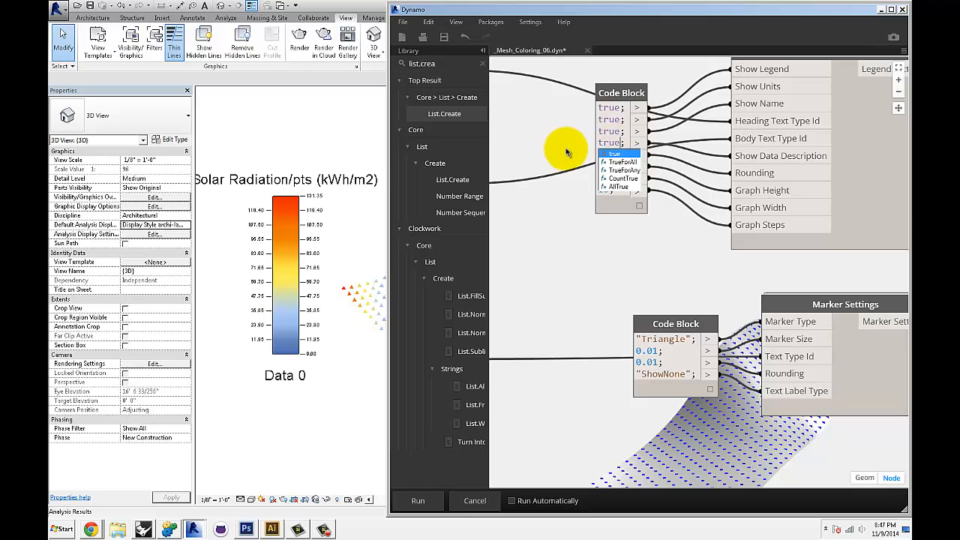
left_click(560, 240)
scroll(592, 206, "down", 3)
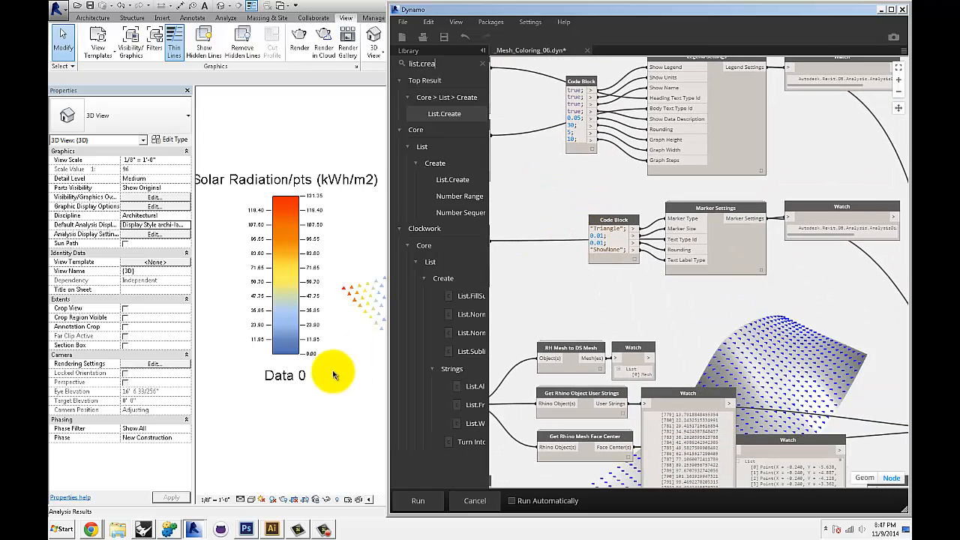
scroll(264, 336, "up", 3)
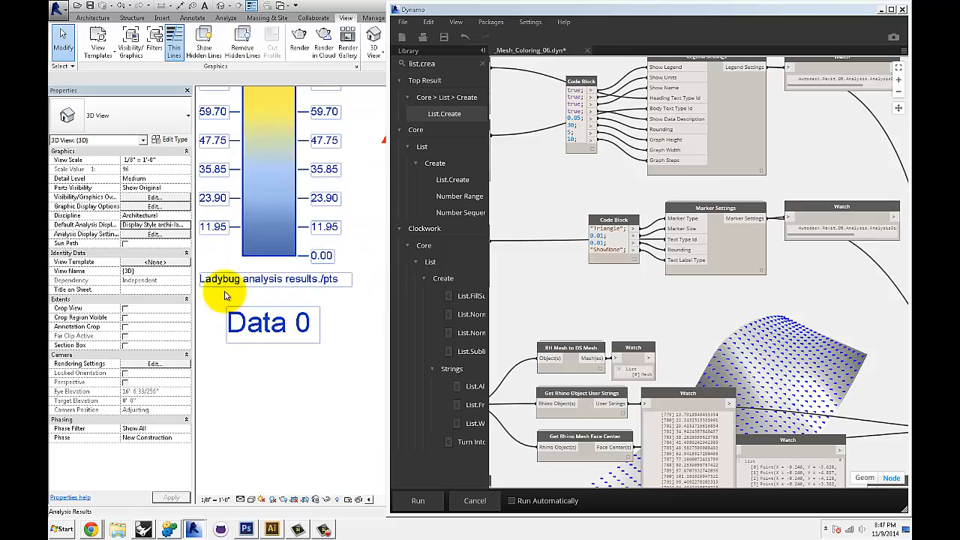
Examine the analysis result description string in the code block feeding the Marker/Text Display node
middle_click_drag(681, 304, 614, 263)
scroll(615, 266, "down", 3)
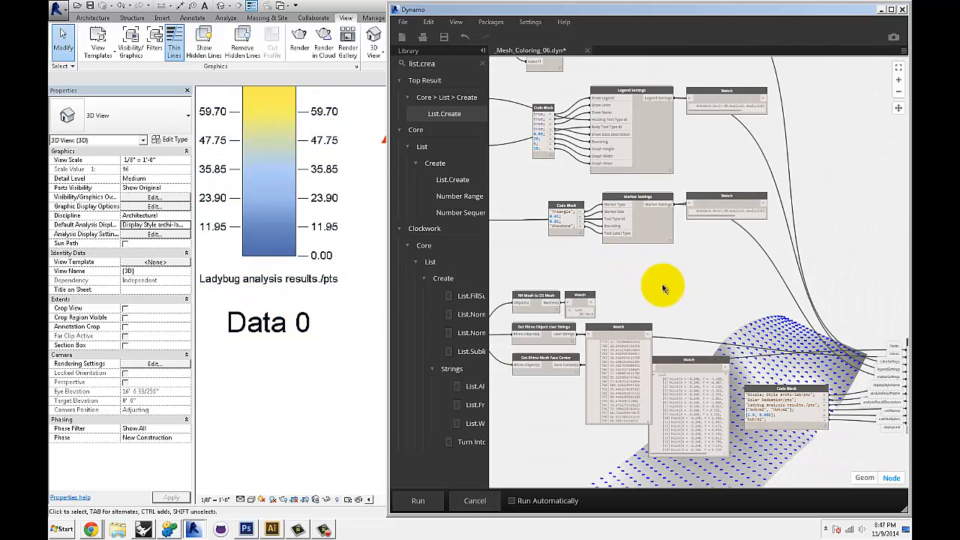
middle_click_drag(664, 286, 561, 134)
scroll(722, 260, "up", 7)
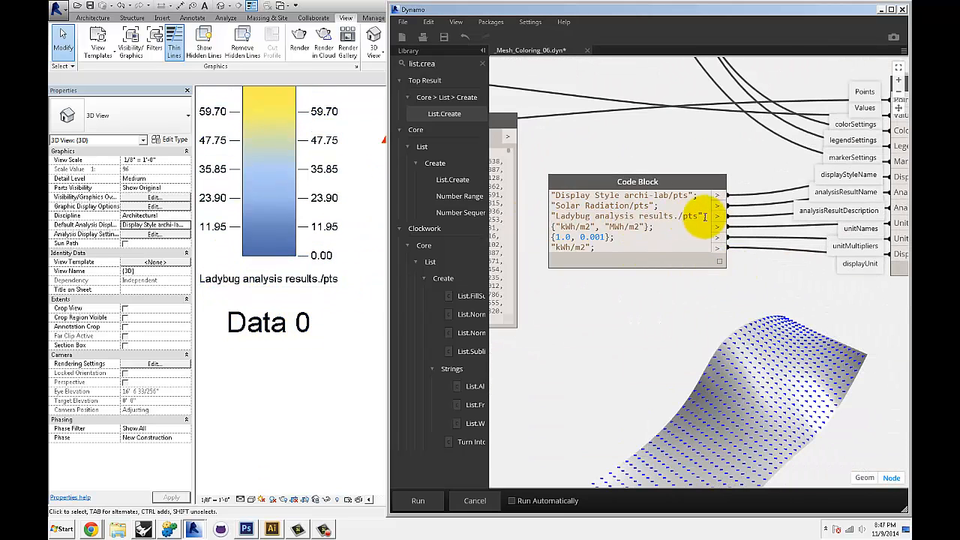
middle_click_drag(764, 253, 696, 262)
scroll(871, 214, "down", 1)
scroll(687, 279, "down", 1)
scroll(696, 261, "up", 1)
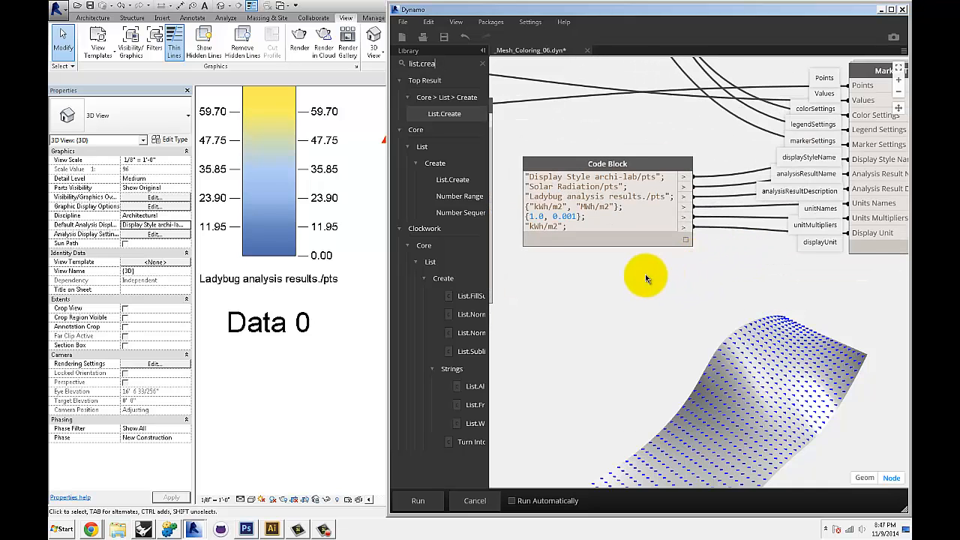
Compare the unit names, unit multipliers and display unit entries in the code block with the units on the Revit legend
left_click(346, 191)
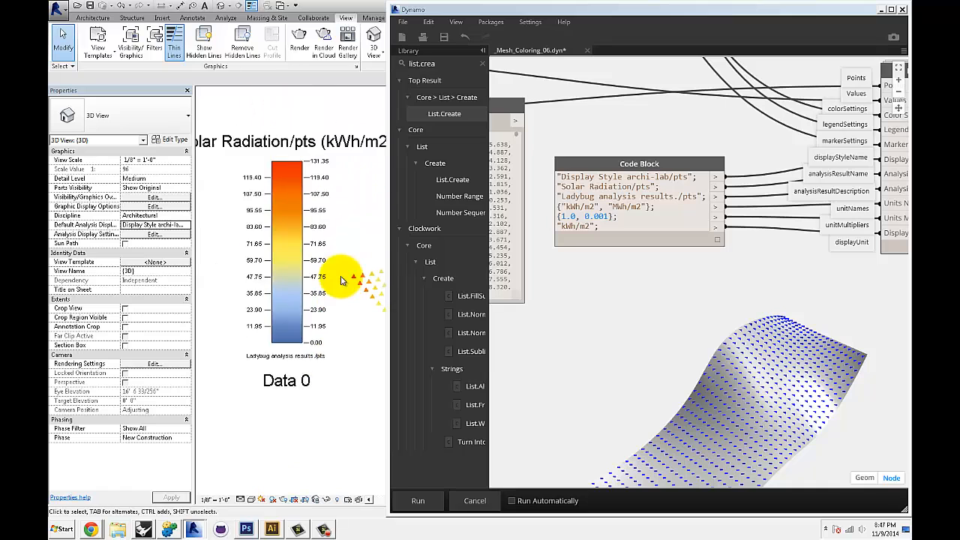
scroll(353, 197, "up", 4)
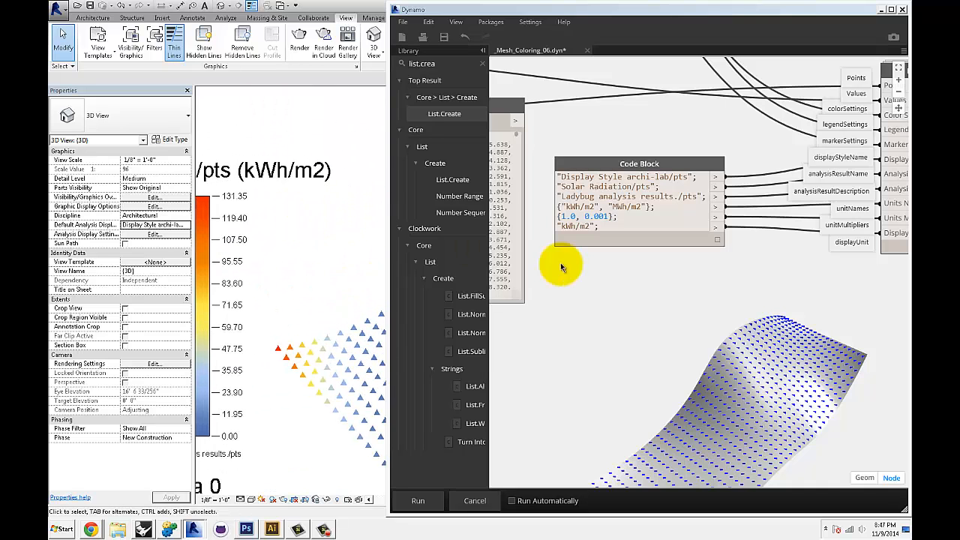
left_click(693, 308)
middle_click_drag(661, 289, 645, 275)
scroll(603, 238, "up", 1)
scroll(602, 238, "up", 1)
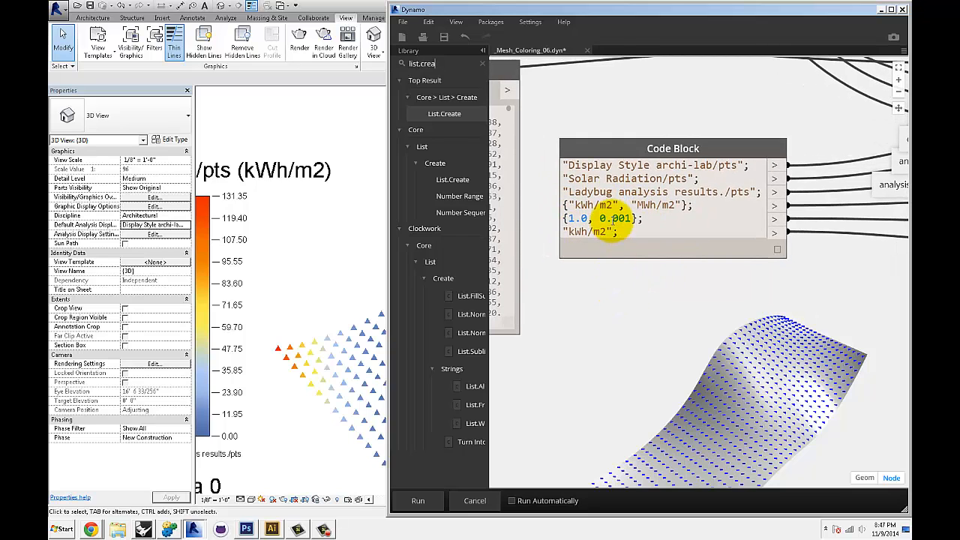
scroll(634, 283, "up", 1)
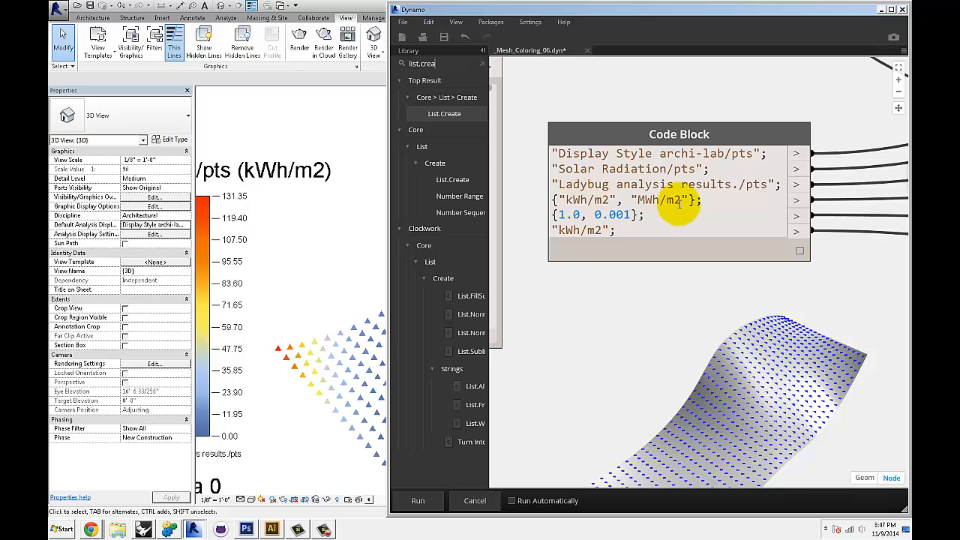
scroll(298, 234, "down", 1)
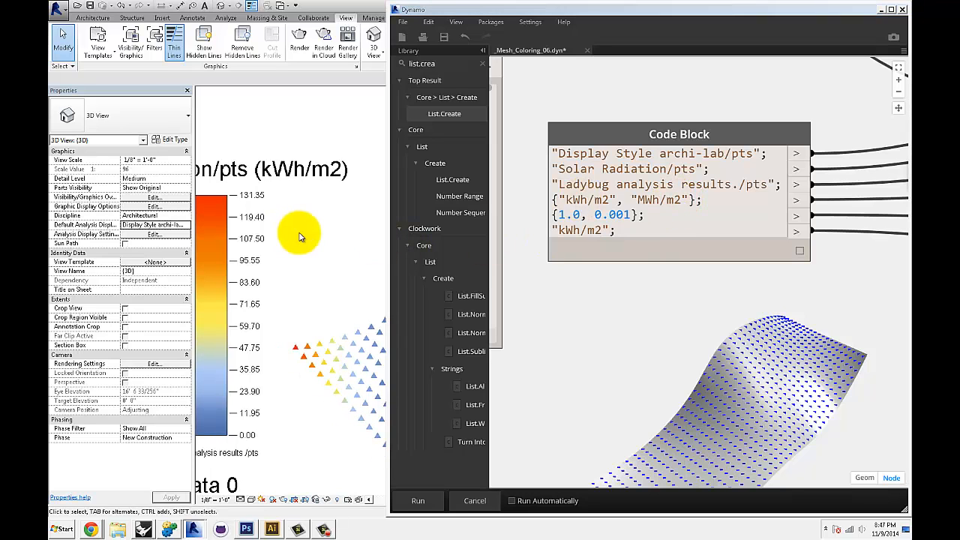
middle_click_drag(628, 285, 640, 287)
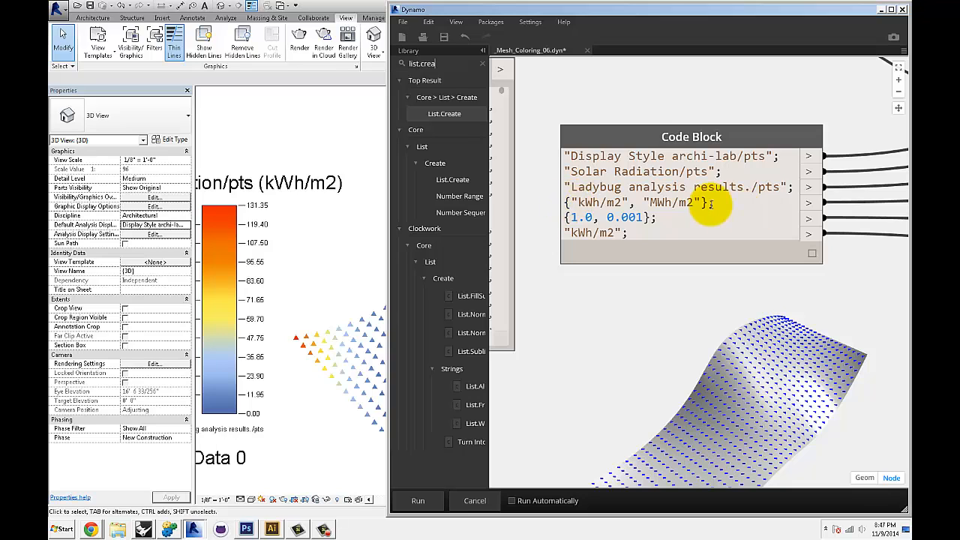
middle_click_drag(684, 269, 690, 251)
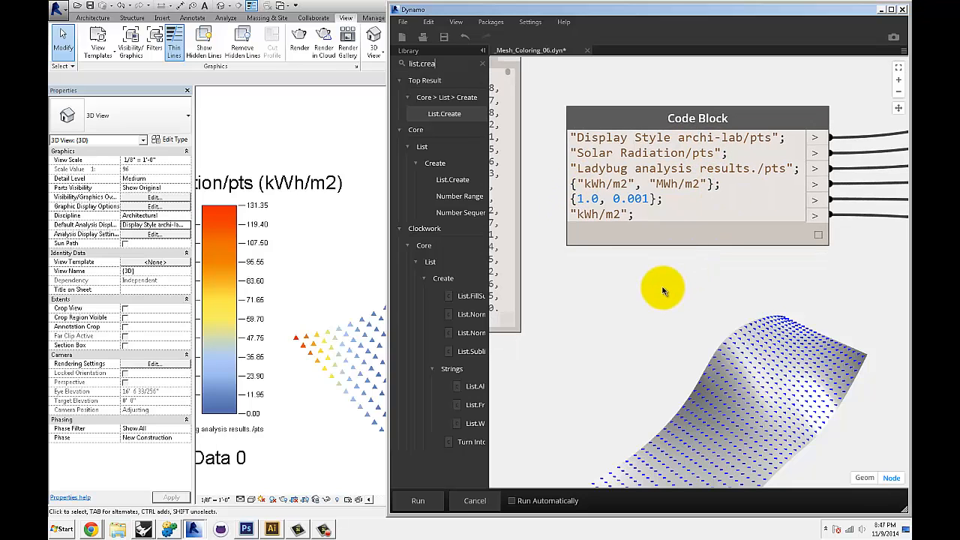
Add a List.Create node just below the code block that holds the display names and units
left_click(449, 121)
left_click_drag(701, 243, 671, 282)
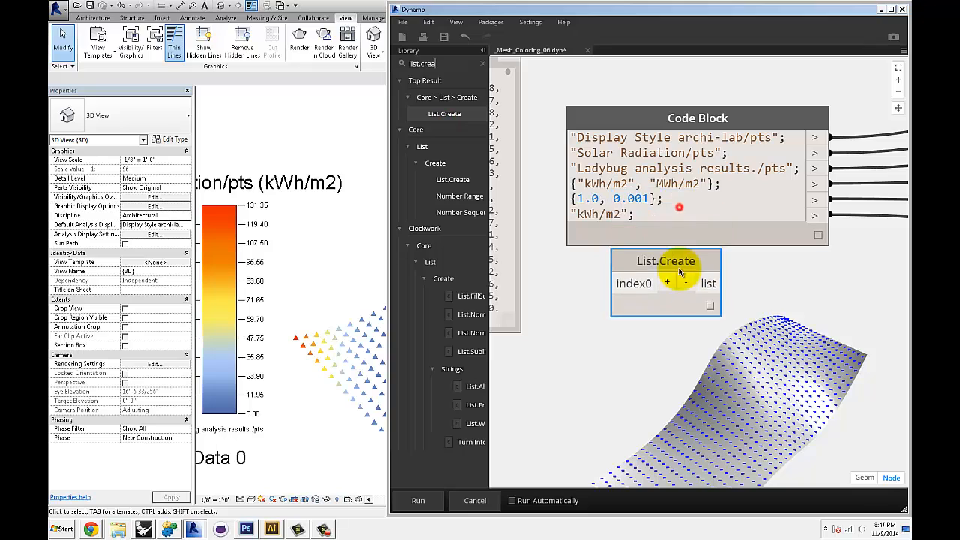
double_click(559, 290)
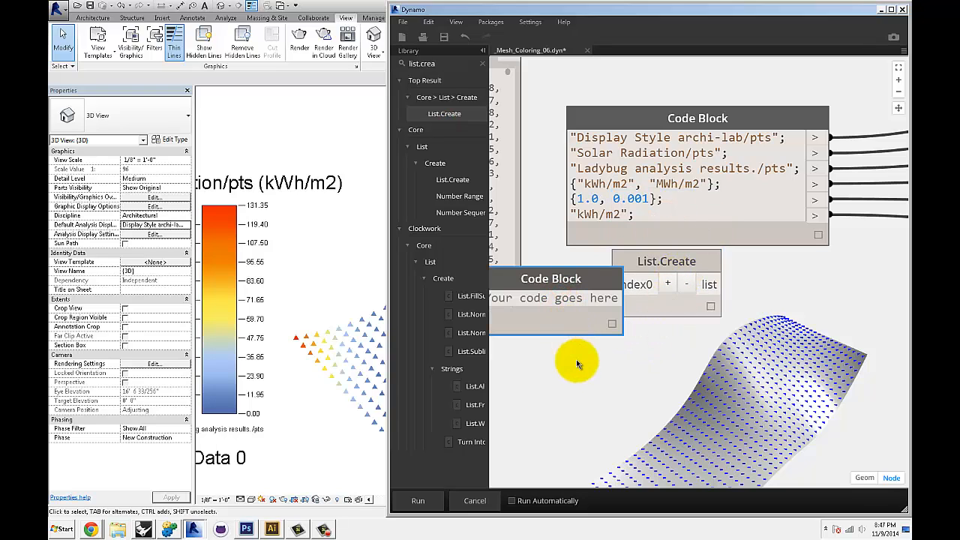
type("skd")
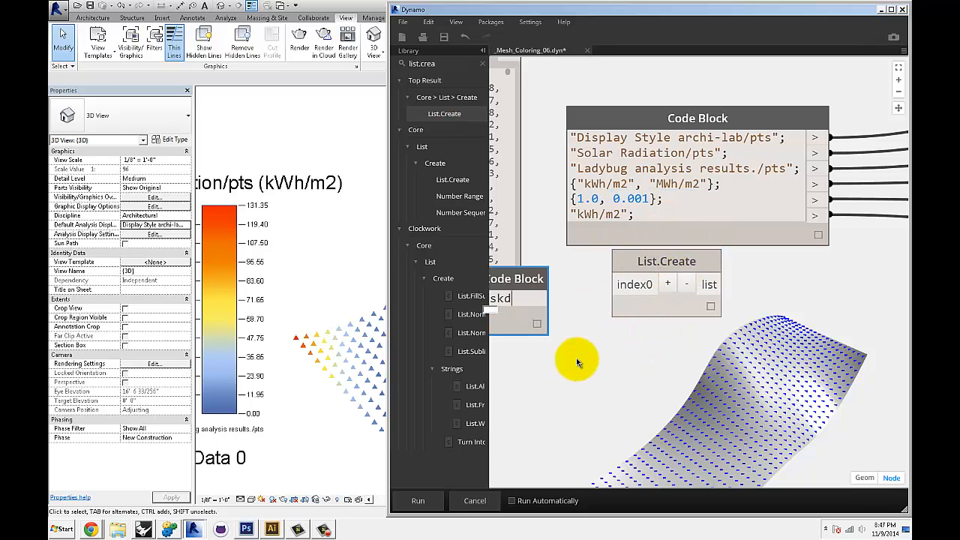
type("al\"\"")
left_click(576, 358)
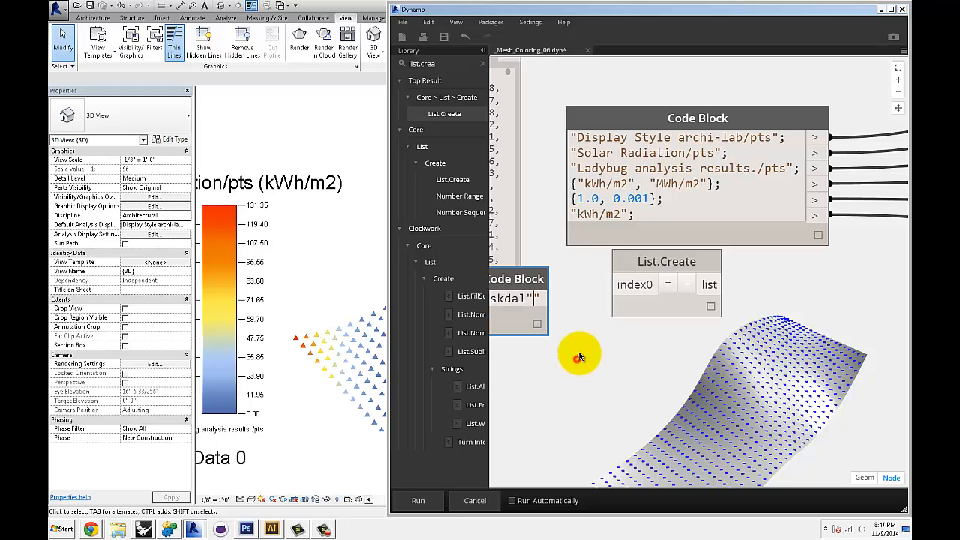
left_click_drag(531, 279, 591, 296)
key("Delete")
Create a code block containing "kWh/m2"; and connect its output to the index0 input of List.Create
middle_click_drag(598, 314, 624, 300)
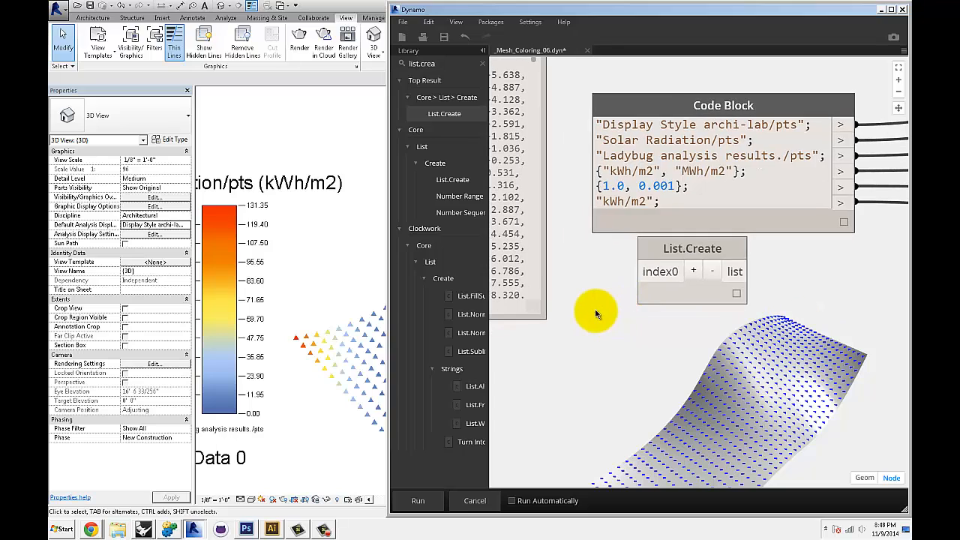
double_click(596, 340)
type("\"")
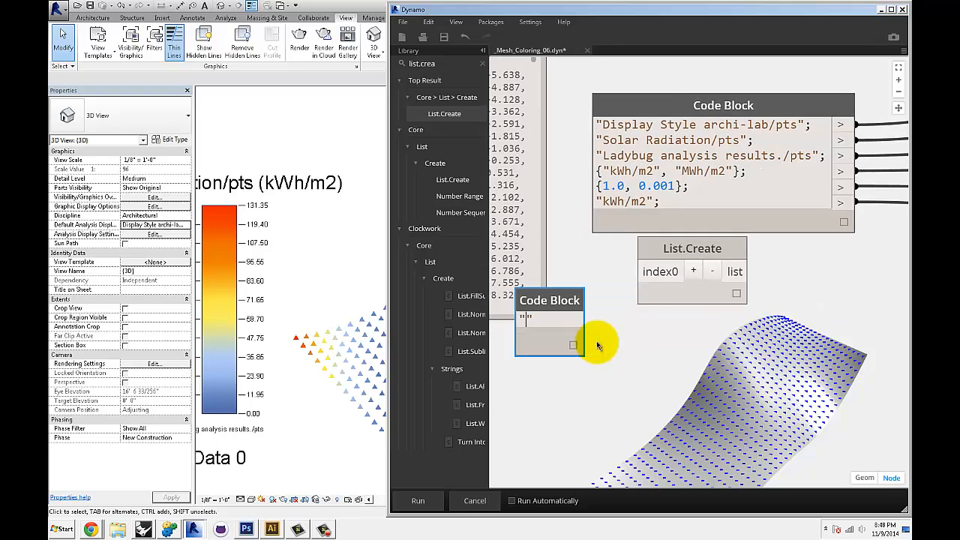
type("kW\"h/m2\";")
left_click(624, 333)
left_click_drag(597, 318, 649, 274)
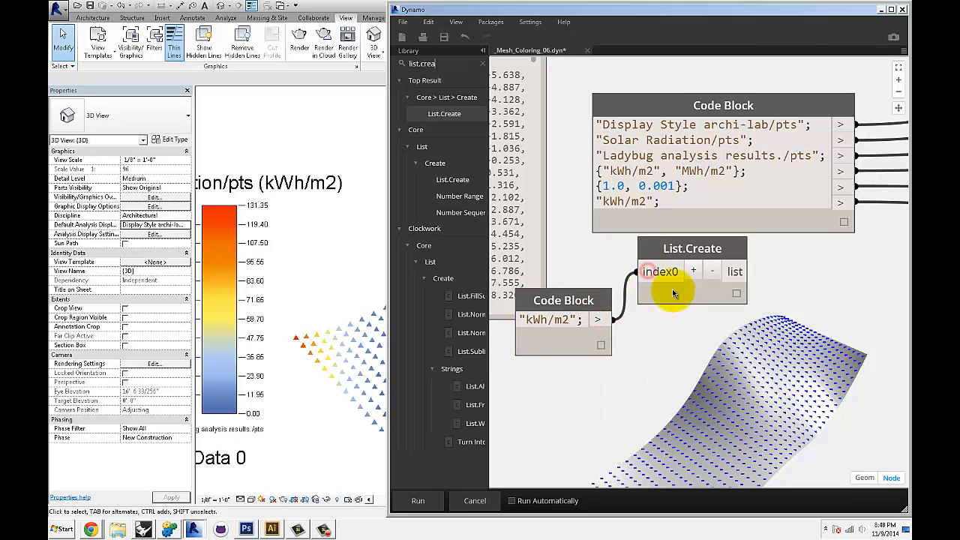
Add a second input to List.Create, add a "MWh/m2"; line to its code block and connect that output to index1
left_click(693, 271)
left_click(546, 304)
left_click(573, 326)
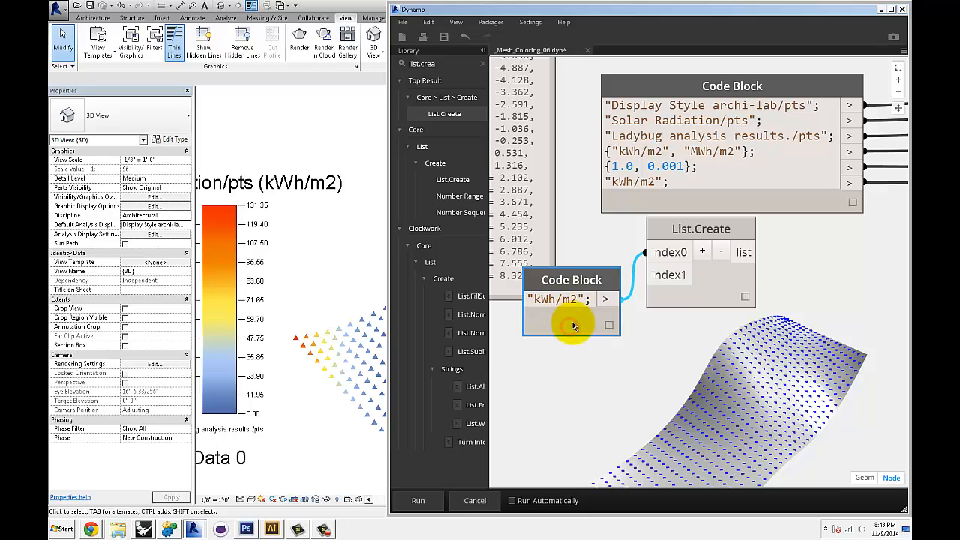
key("Return")
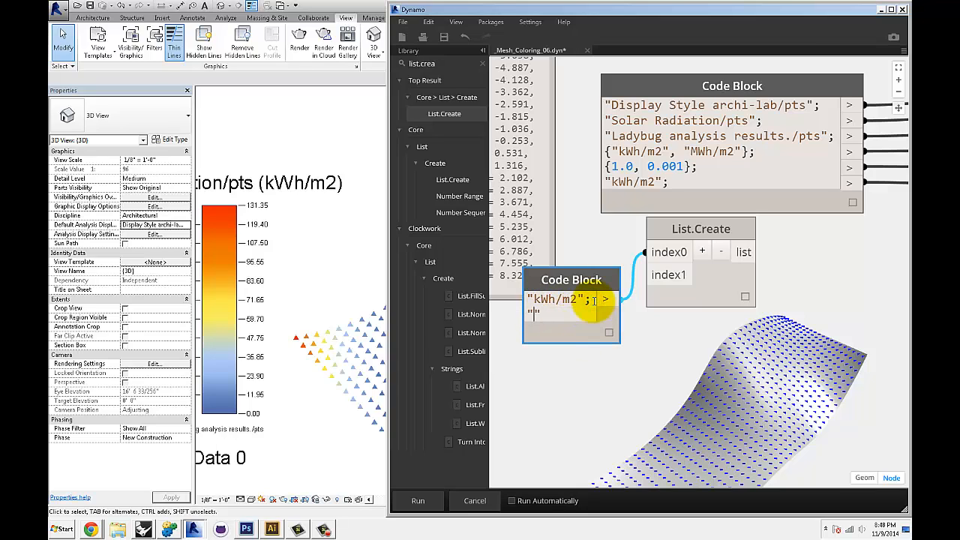
type("\"M")
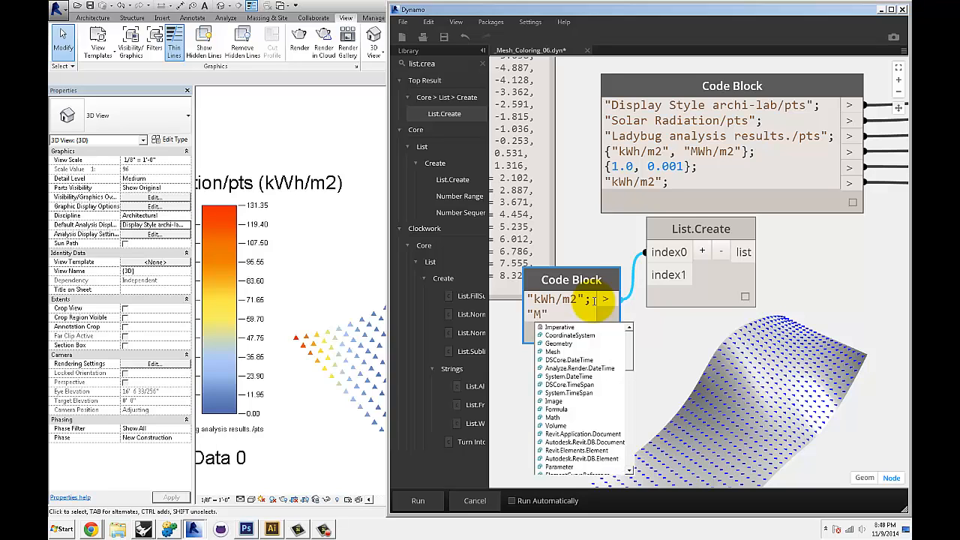
type("Wh")
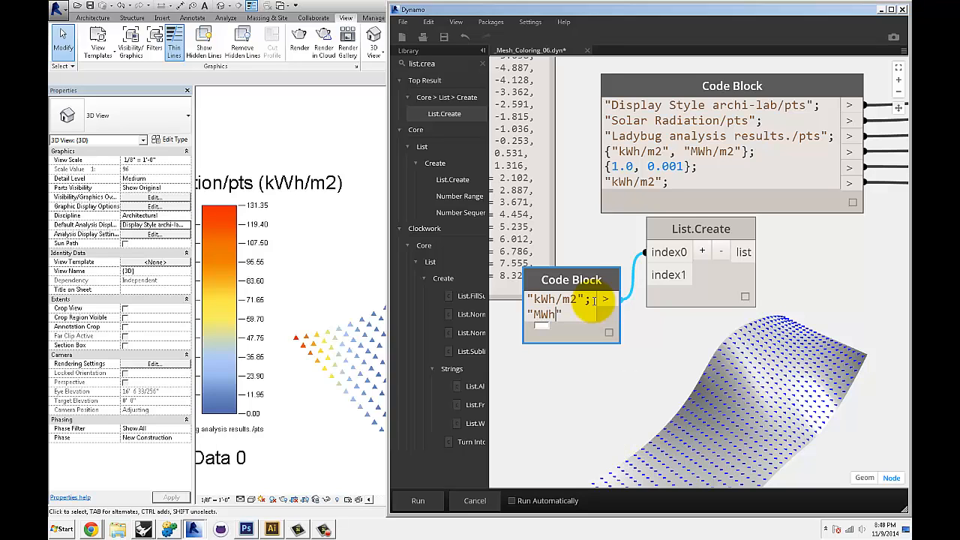
type("/m2")
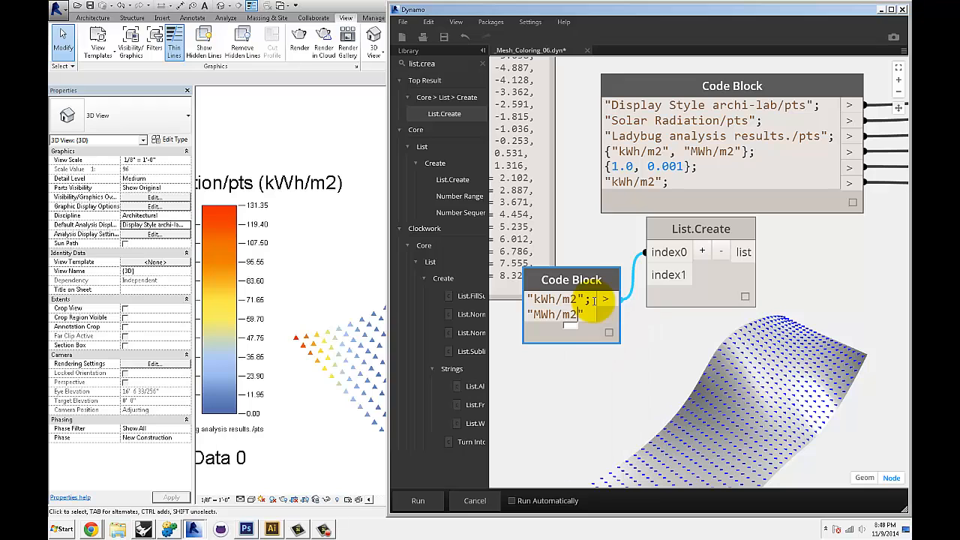
left_click(595, 382)
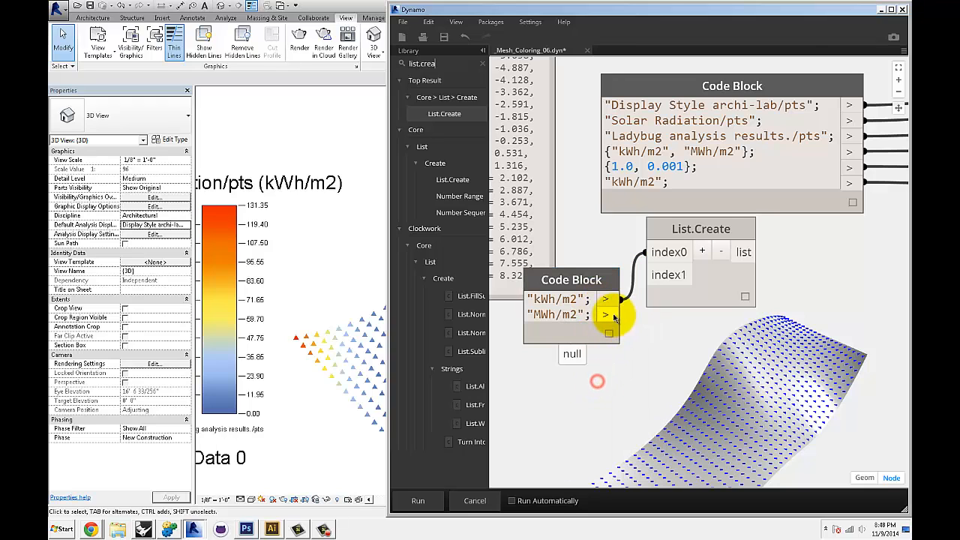
left_click_drag(606, 315, 696, 323)
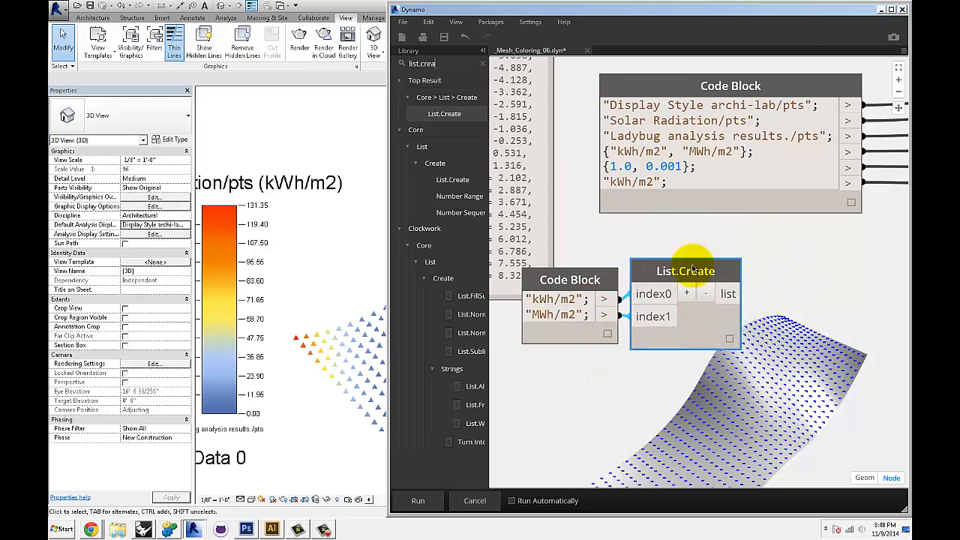
Place a Watch node beside List.Create and connect the list output to it
middle_click_drag(734, 301, 627, 294)
scroll(697, 261, "down", 1)
triple_click(441, 63)
type("wa")
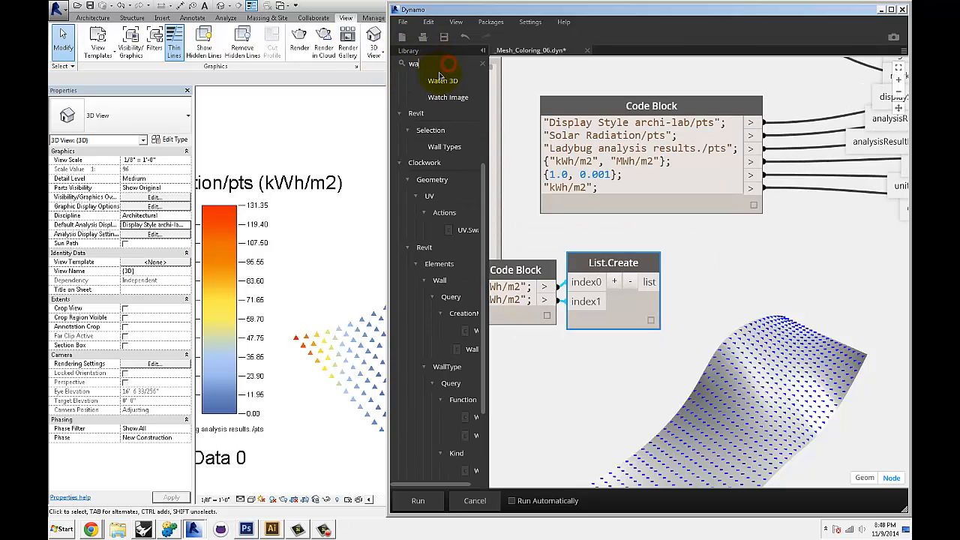
scroll(442, 90, "up", 1)
left_click(440, 92)
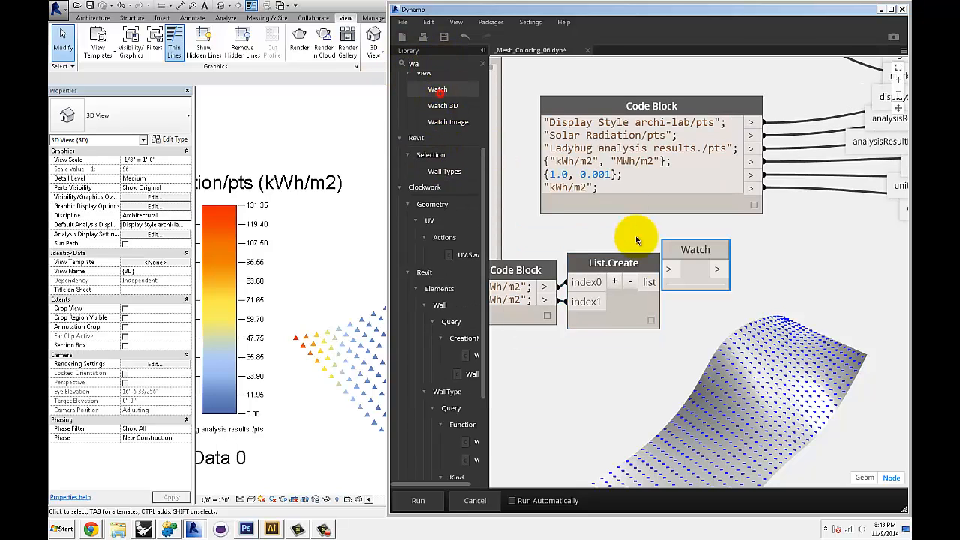
left_click(653, 283)
left_click(667, 264)
middle_click_drag(708, 254, 730, 264)
left_click_drag(726, 264, 766, 276)
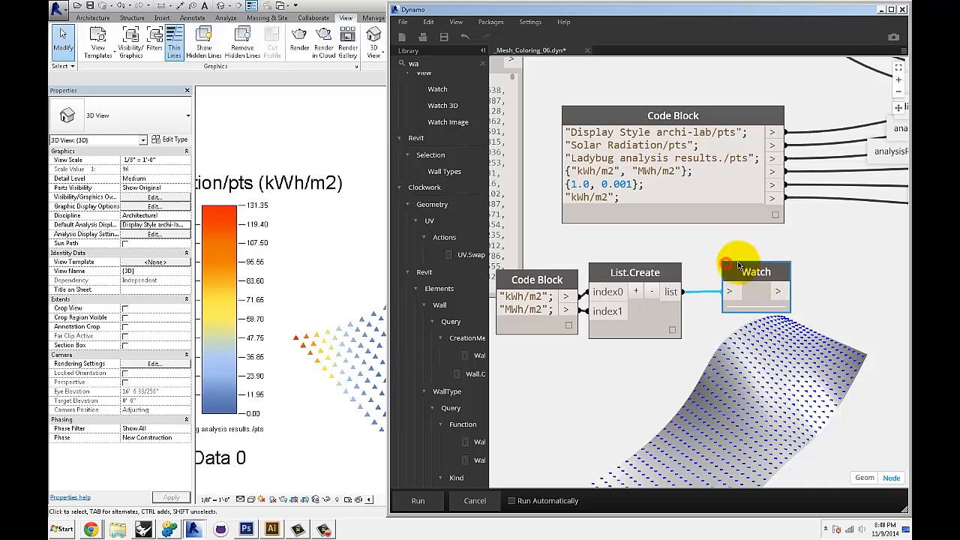
Run the graph and compare the Watch node's list with the {"kWh/m2", "MWh/m2"} entry in the main code block
key("F5")
middle_click_drag(753, 251, 666, 259)
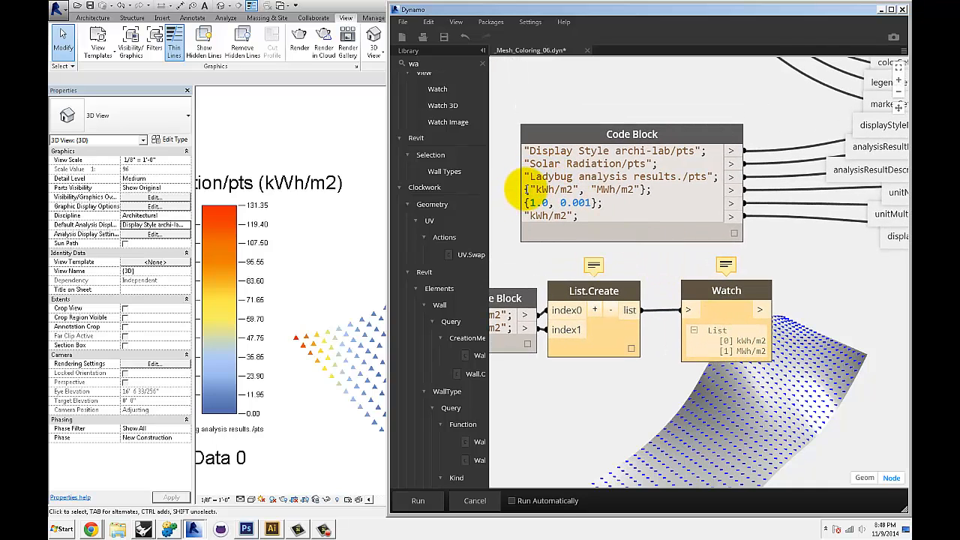
left_click_drag(525, 190, 652, 188)
left_click(657, 190)
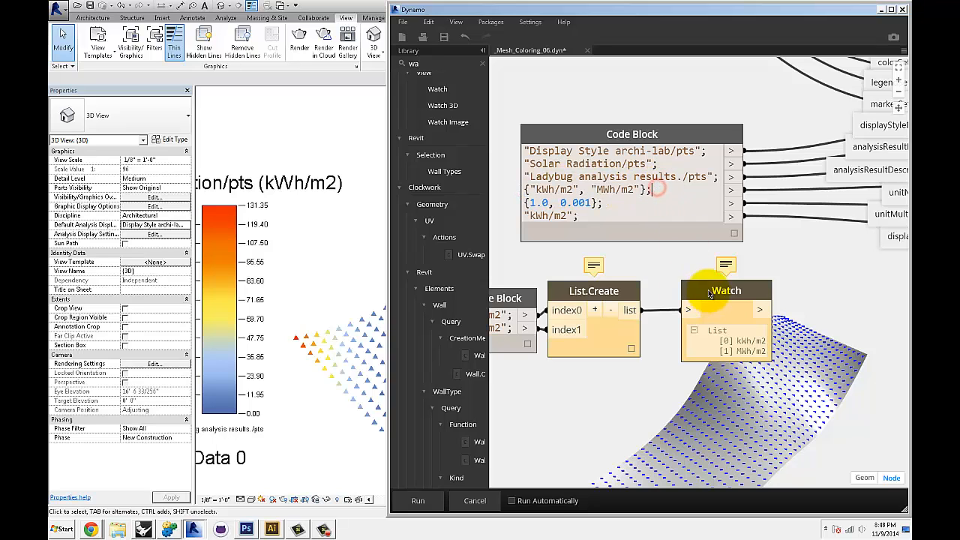
Delete the Watch node, the List.Create node and the small code block feeding it
left_click_drag(710, 293, 664, 293)
key("Delete")
left_click_drag(626, 384, 517, 274)
key("Delete")
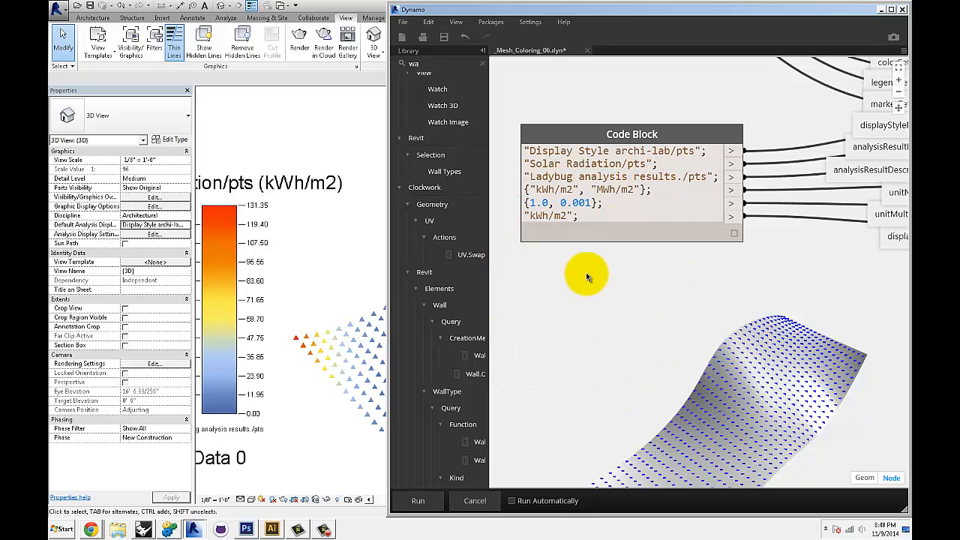
Compare the {1.0, 0.001} unit multipliers in the code block with the values on the Revit legend
middle_click_drag(631, 179, 633, 187)
middle_click_drag(621, 281, 603, 295)
scroll(573, 293, "up", 2)
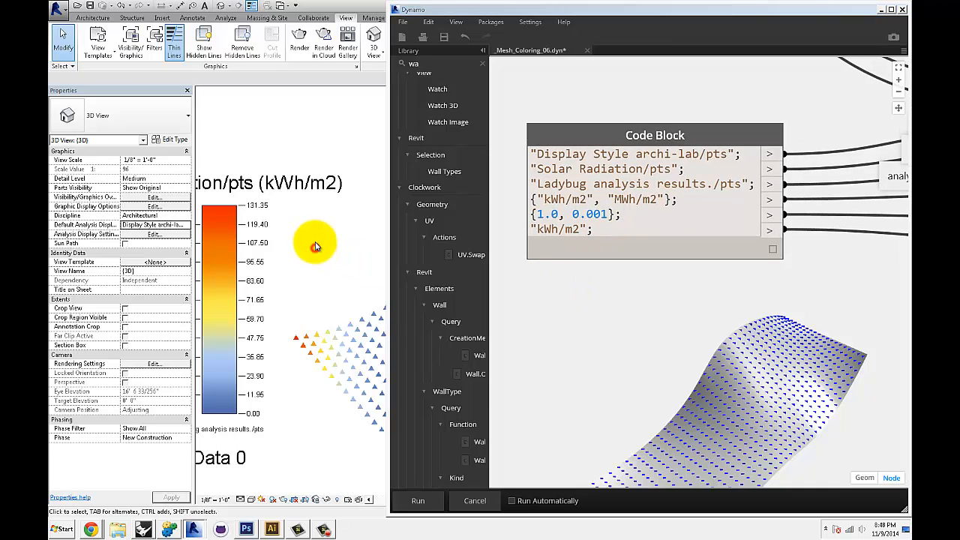
scroll(319, 248, "down", 3)
scroll(322, 241, "up", 4)
scroll(270, 240, "up", 2)
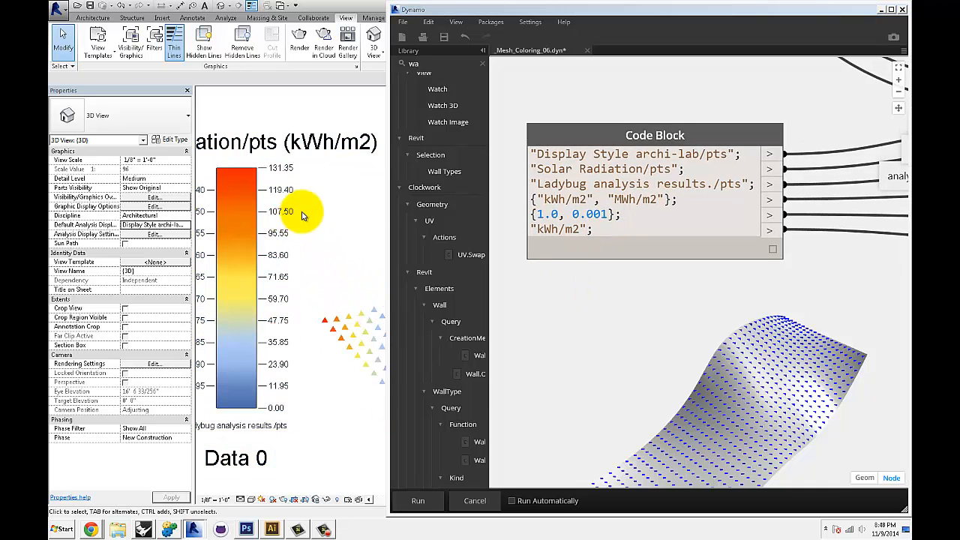
scroll(305, 211, "down", 1)
middle_click_drag(303, 207, 277, 213)
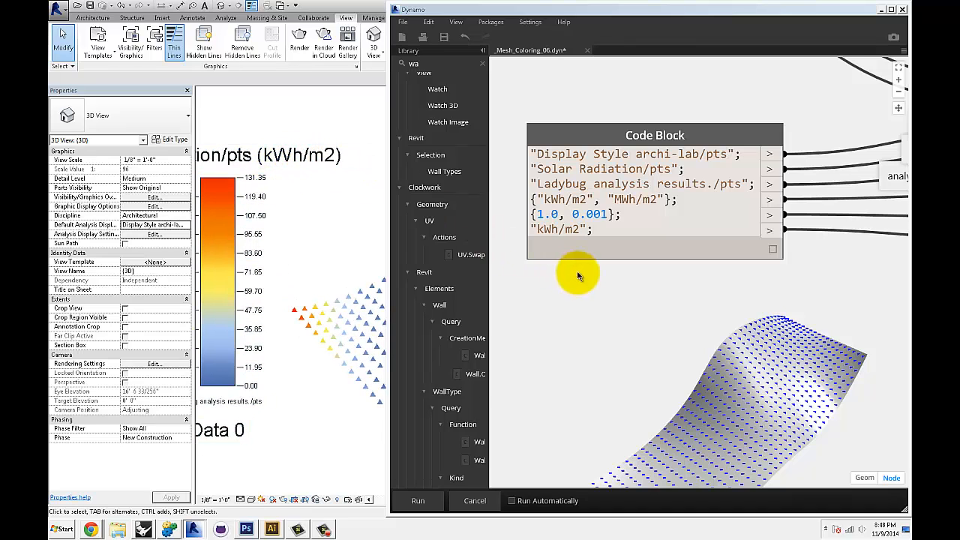
middle_click_drag(578, 272, 579, 284)
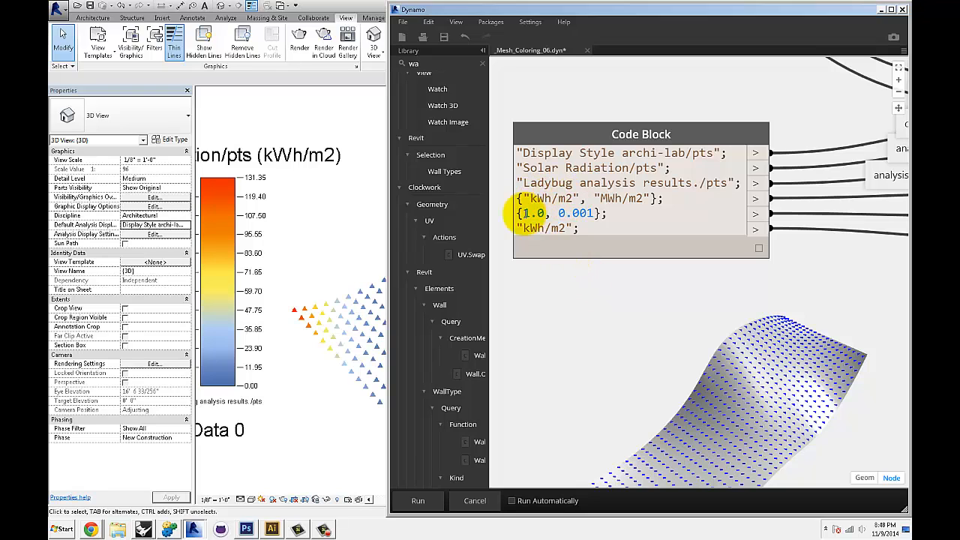
left_click(332, 199)
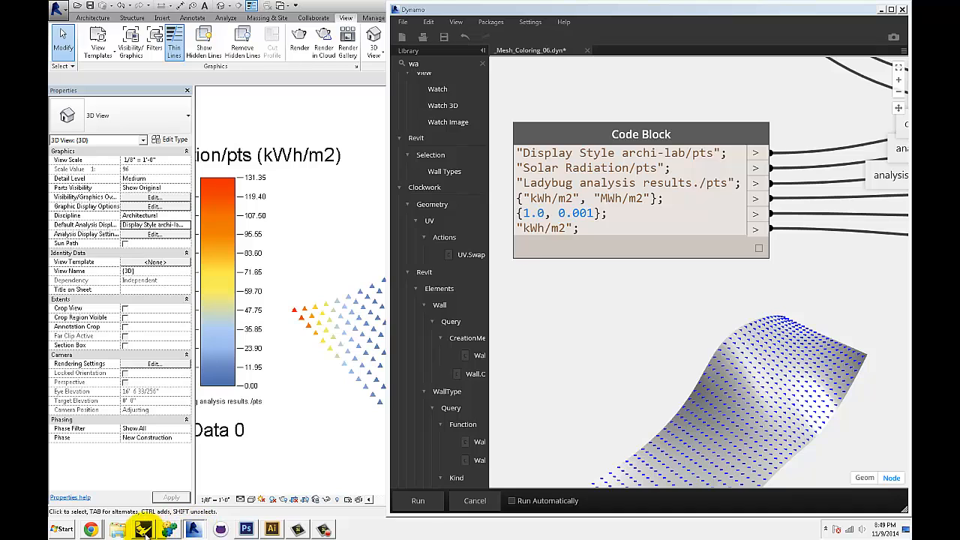
Switch to Rhino, check the units and values on the radiation legend, and return to Revit and Dynamo
left_click(144, 530)
right_click_drag(354, 278, 334, 259)
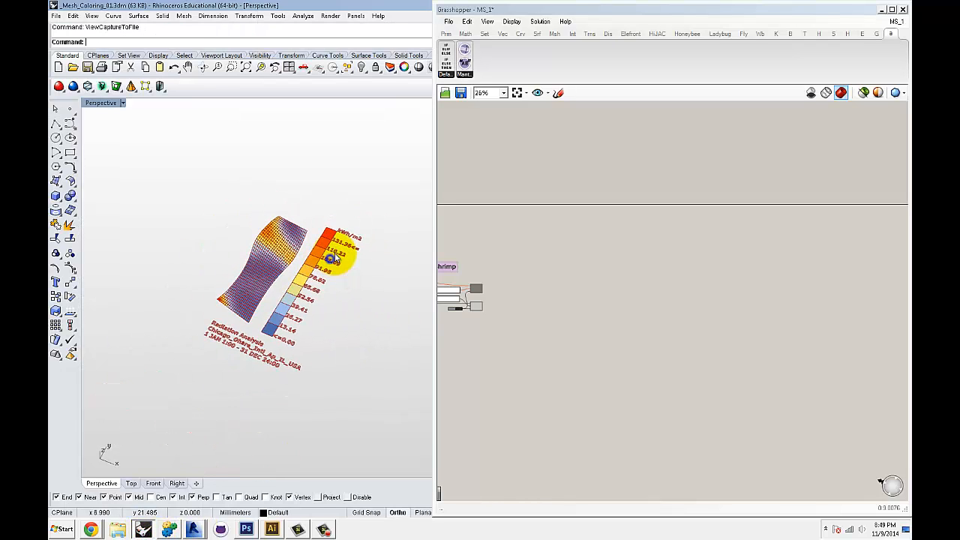
scroll(334, 258, "up", 5)
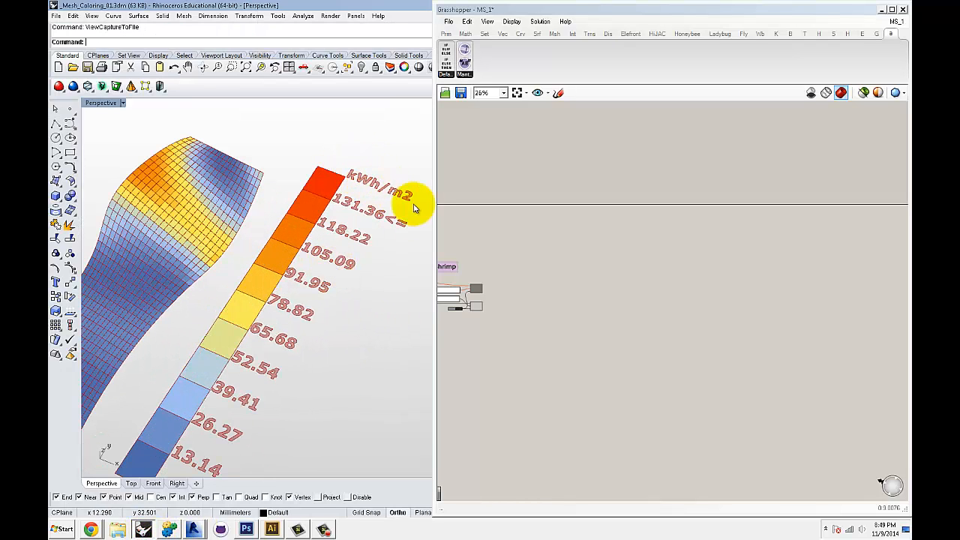
left_click(193, 529)
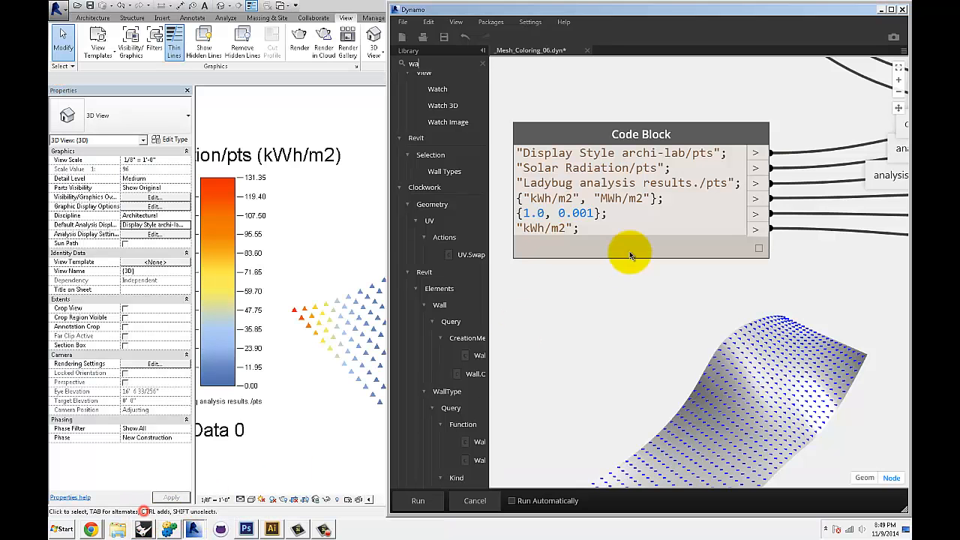
Examine how the 0.001 multiplier pairs with the MWh/m2 unit name, and check the Revit legend's current unit
middle_click_drag(604, 290, 610, 288)
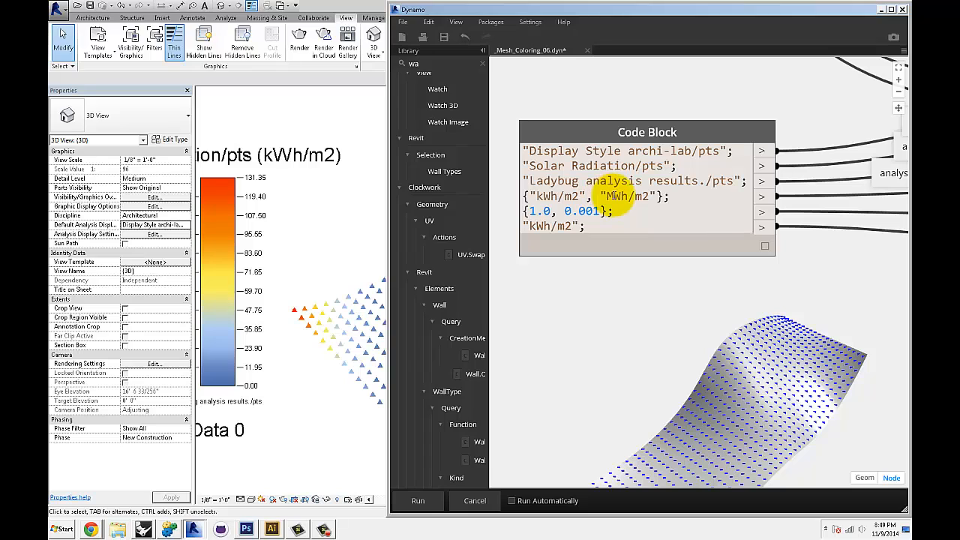
double_click(584, 212)
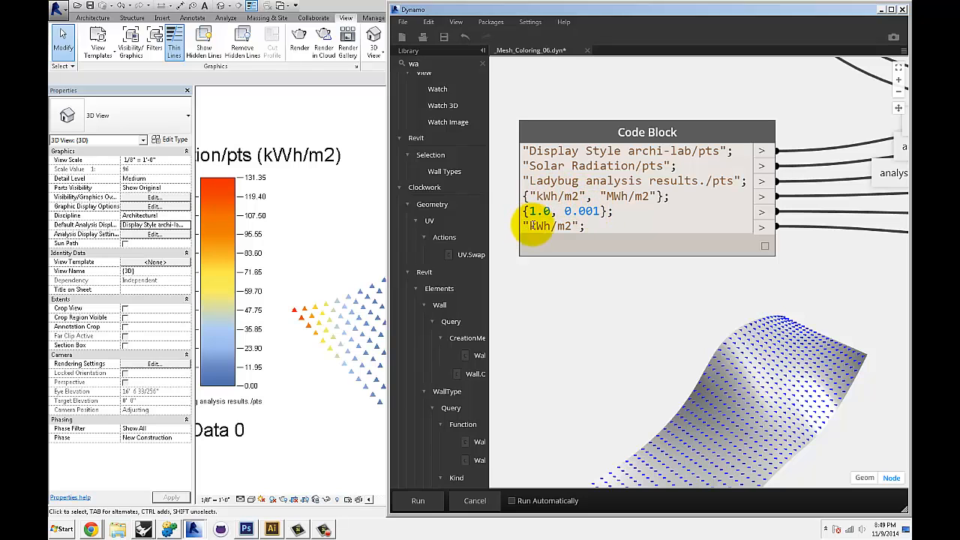
left_click(588, 300)
left_click(321, 189)
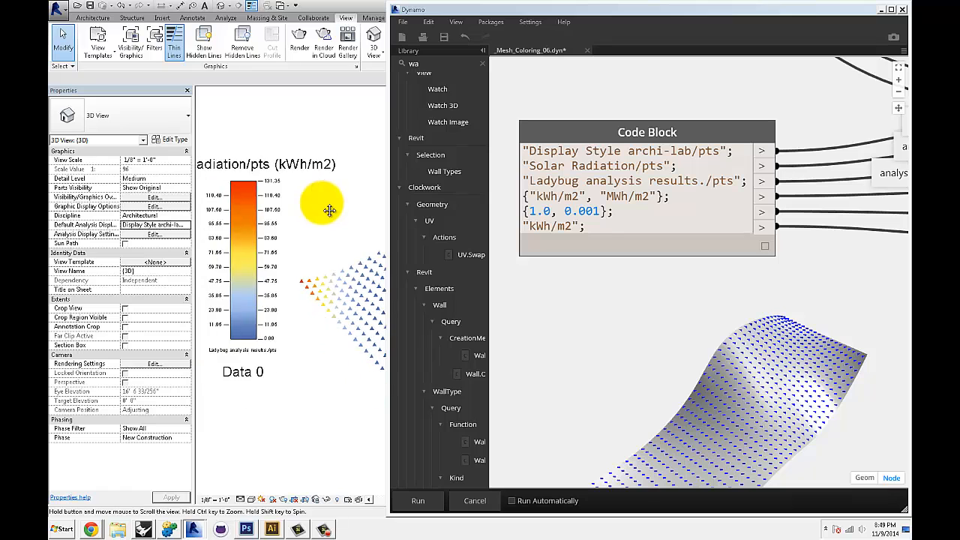
left_click(560, 286)
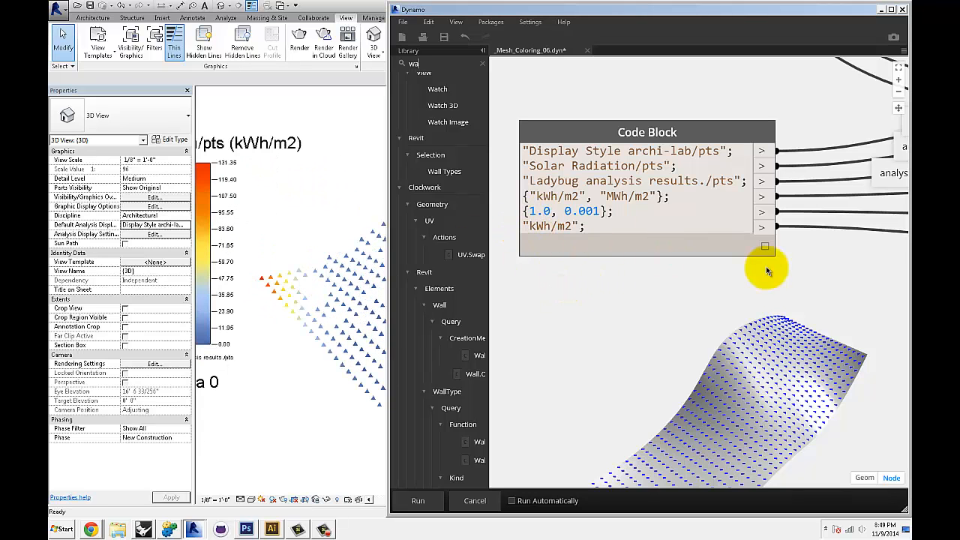
Trace the code block's last entry to the Display Unit input and compare it with the unit in the Revit legend title
middle_click_drag(769, 272, 707, 254)
scroll(754, 269, "down", 3)
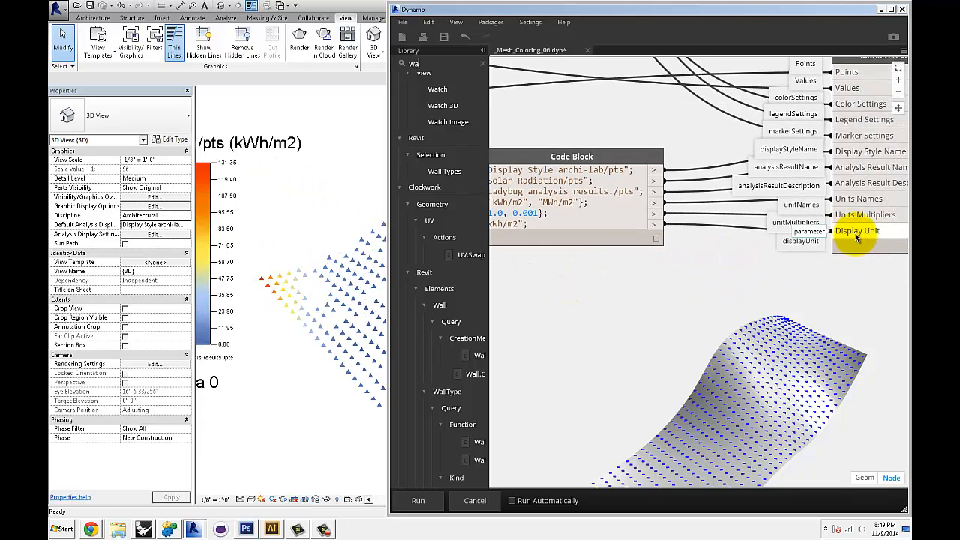
middle_click_drag(557, 304, 672, 306)
scroll(610, 257, "up", 3)
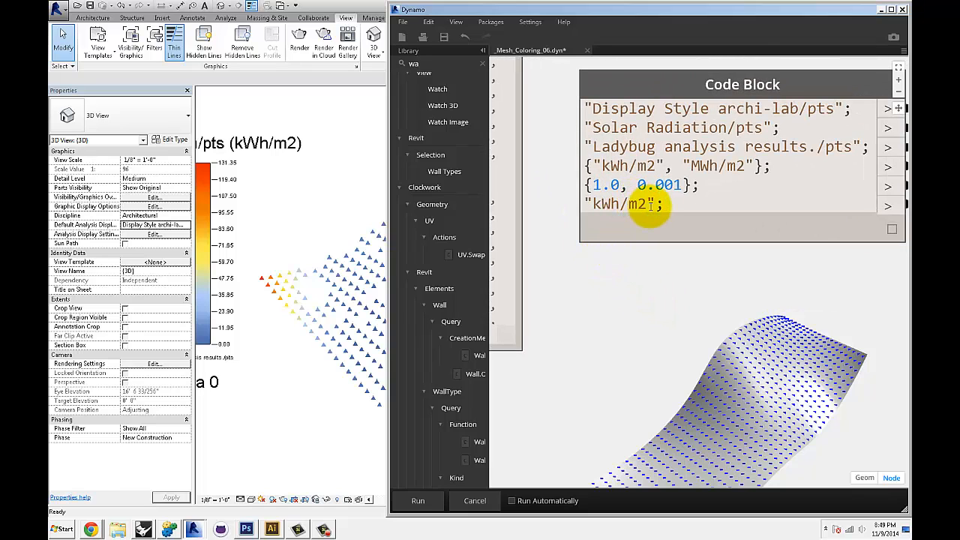
left_click_drag(648, 204, 593, 204)
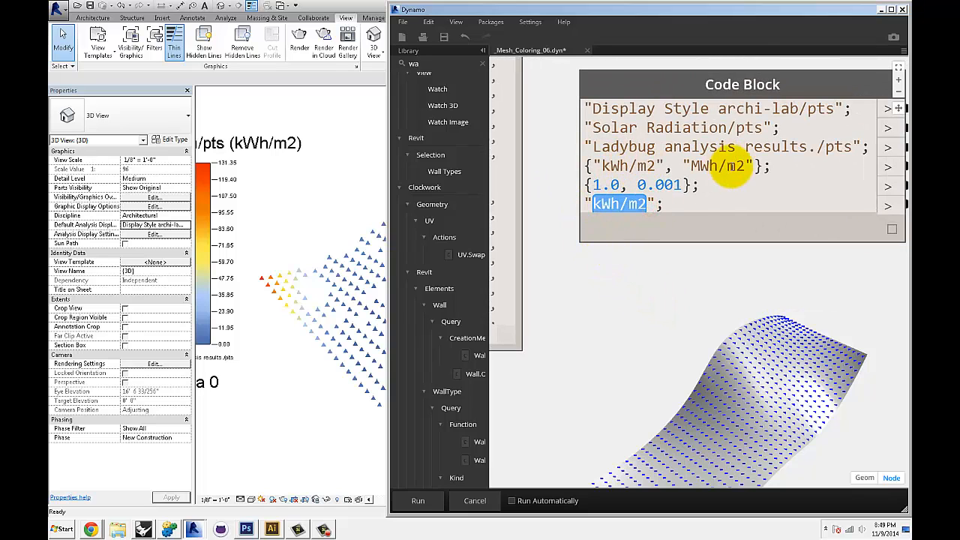
scroll(666, 272, "down", 2)
left_click(655, 225)
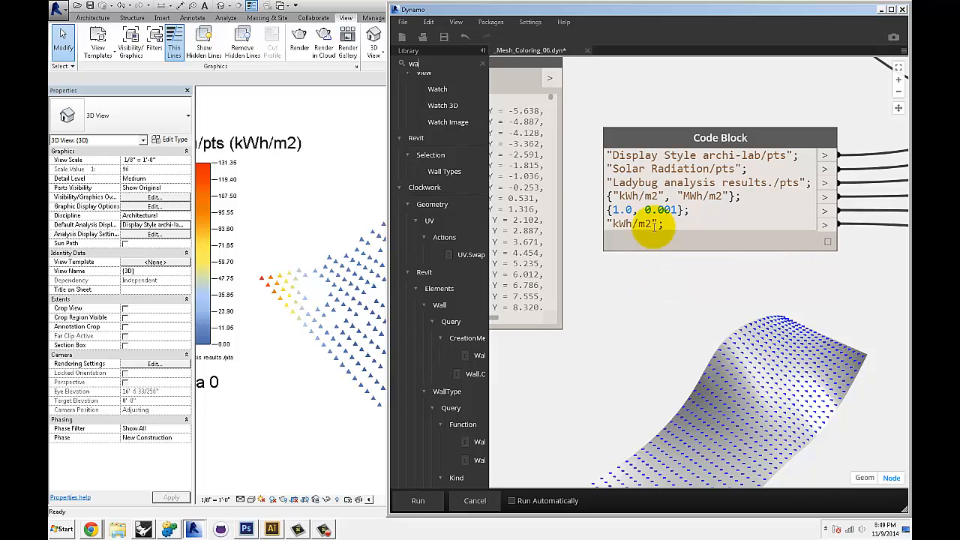
left_click(315, 208)
scroll(311, 208, "up", 3)
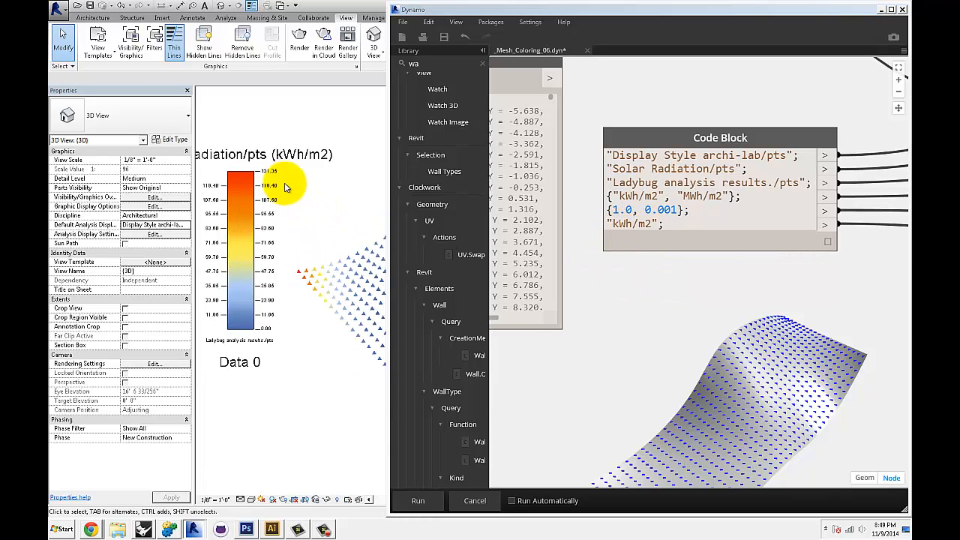
scroll(285, 188, "up", 3)
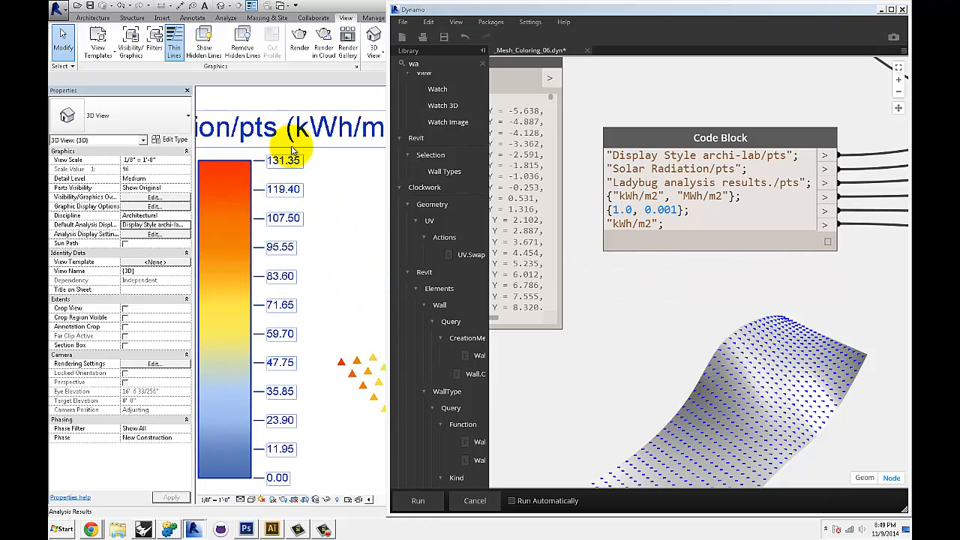
Set the display unit in the code block to "MWh/m2", run the graph and inspect the Revit legend
left_click(613, 225)
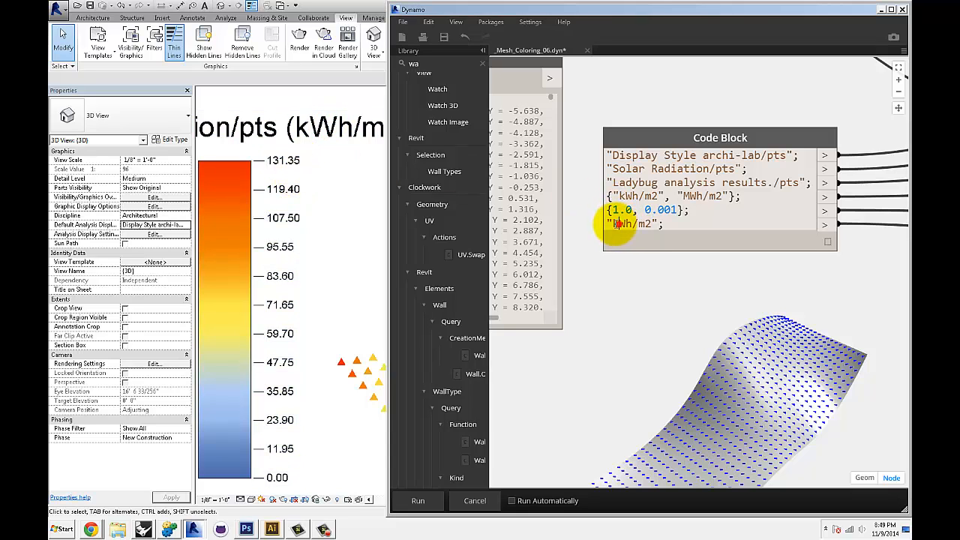
type("M")
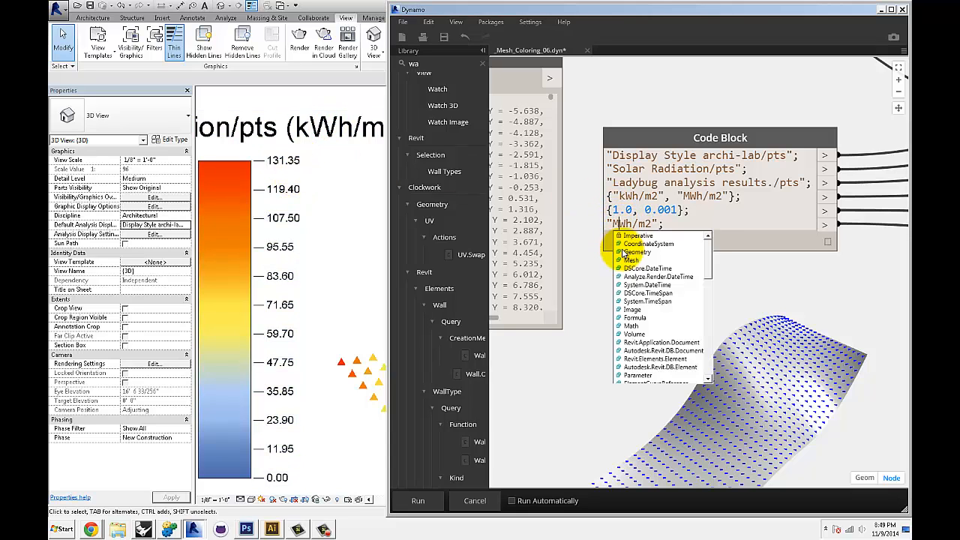
left_click(591, 281)
mouse_move(645, 281)
middle_mouse_down()
mouse_move(632, 270)
mouse_move(660, 276)
middle_mouse_up()
left_click(664, 271)
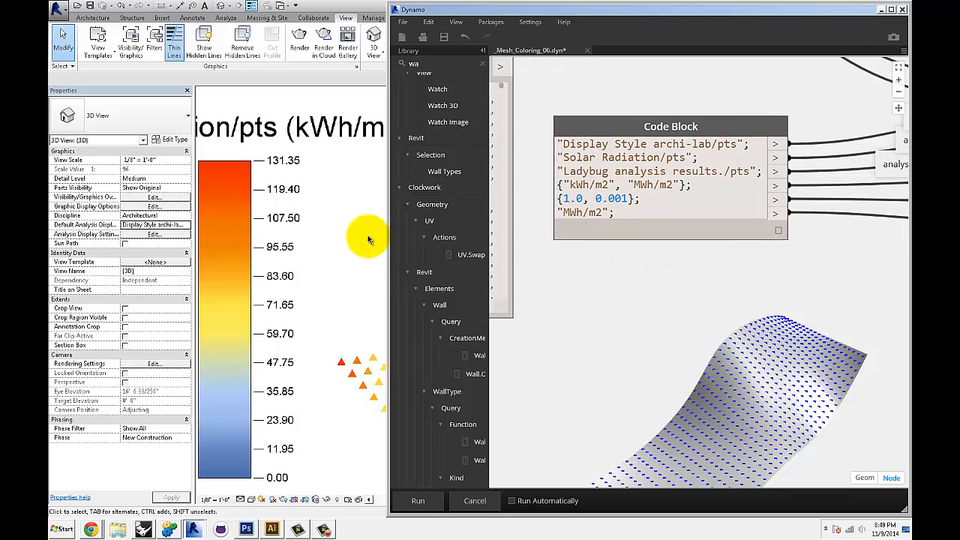
left_click(322, 200)
mouse_move(336, 224)
middle_mouse_down()
mouse_move(279, 210)
mouse_move(326, 221)
middle_mouse_up()
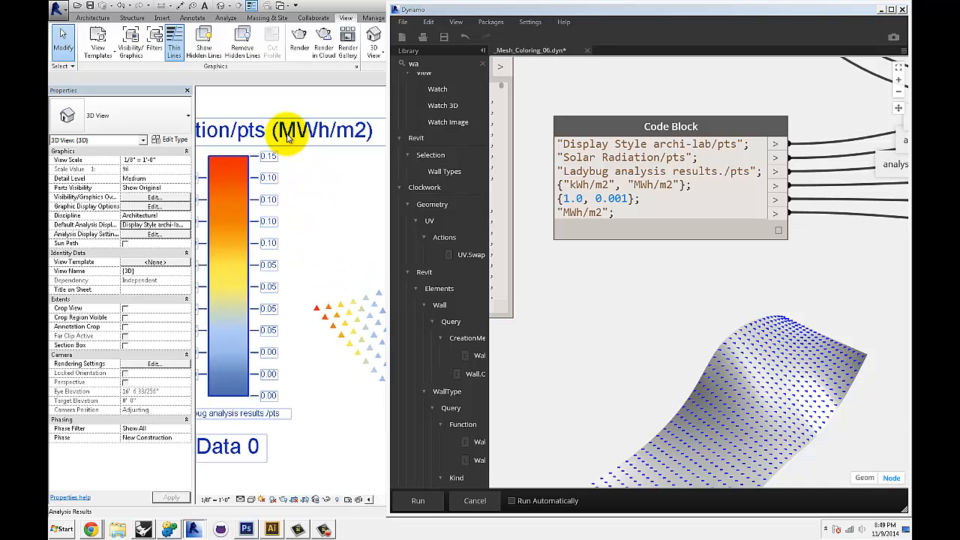
Set the display unit in the code block to "kWh/m2", run the graph and check the Revit legend
scroll(547, 225, "up", 3)
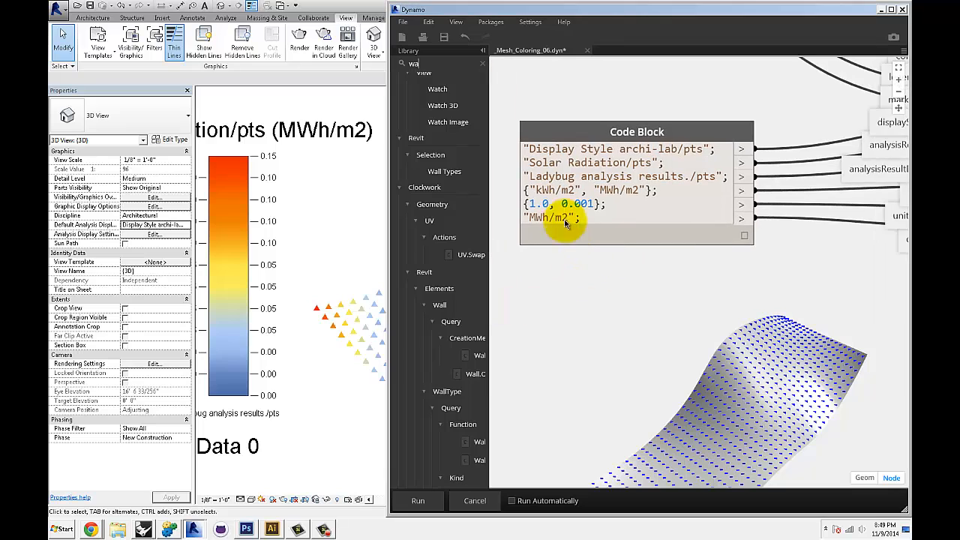
middle_click_drag(570, 271, 584, 282)
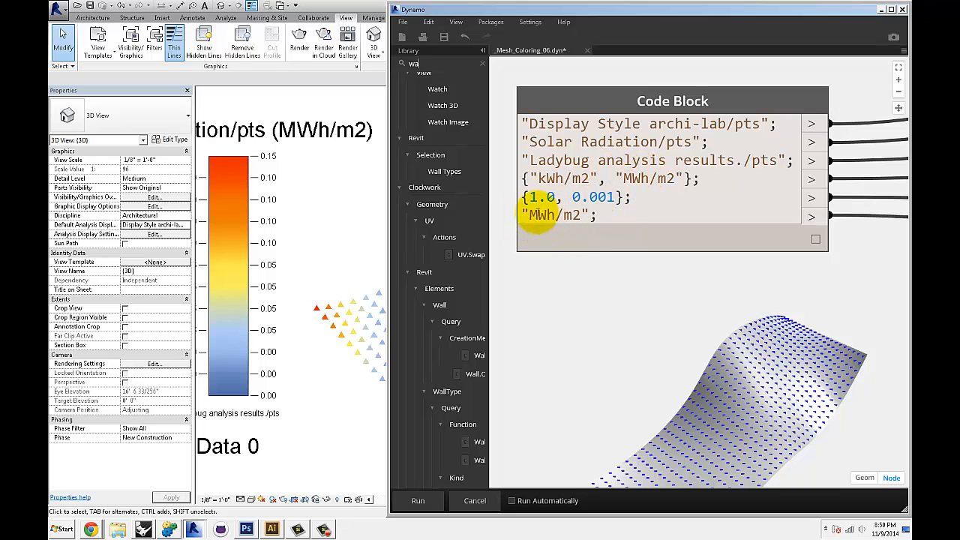
type("k")
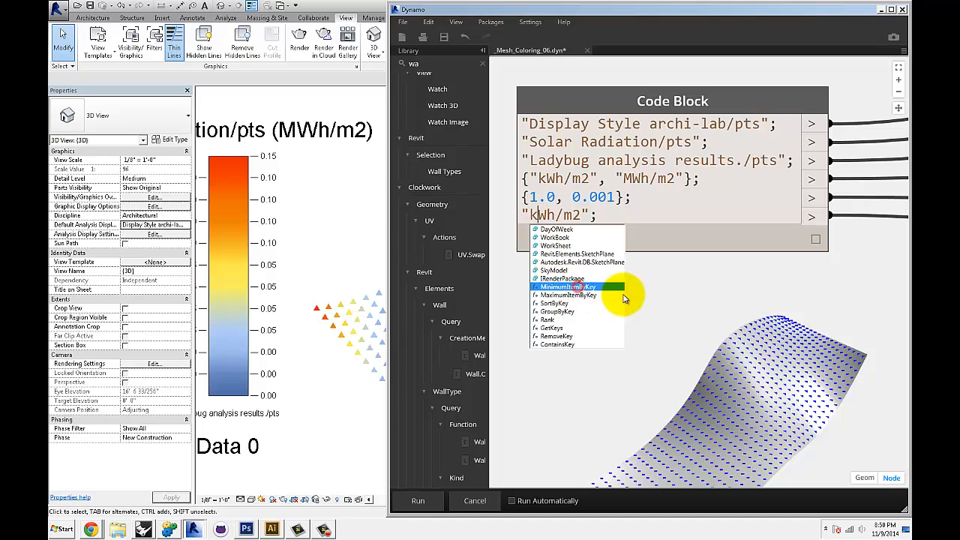
left_click(574, 212)
left_click(541, 216)
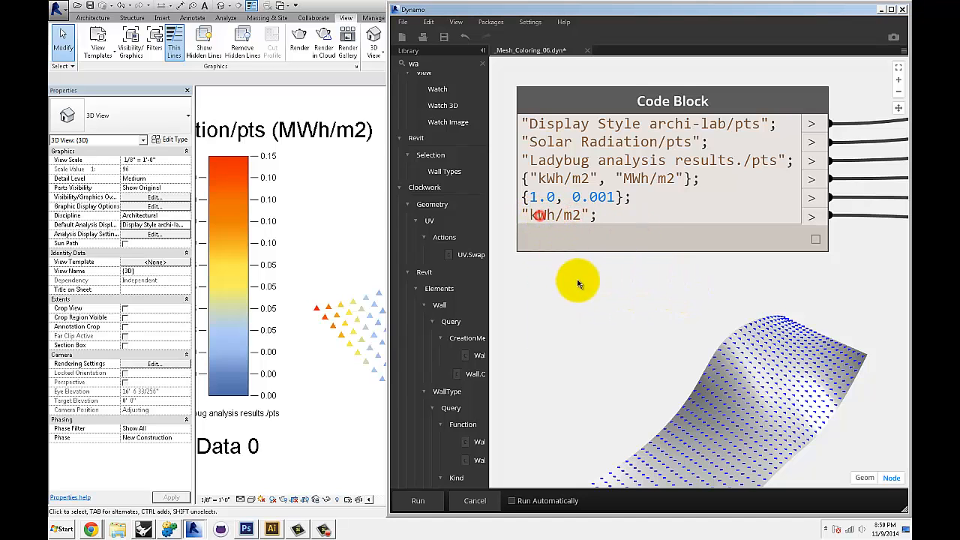
left_click(577, 281)
middle_click_drag(645, 286, 633, 277)
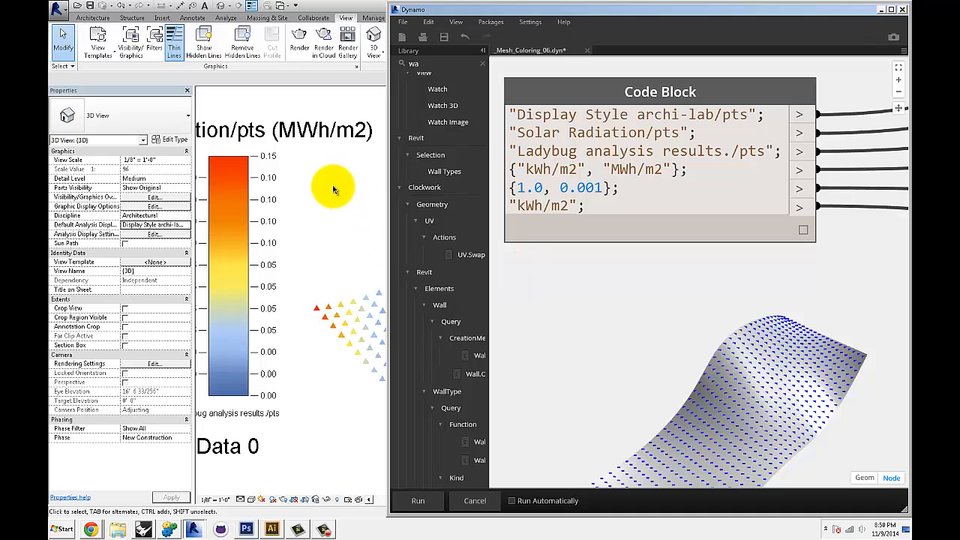
scroll(332, 188, "down", 4)
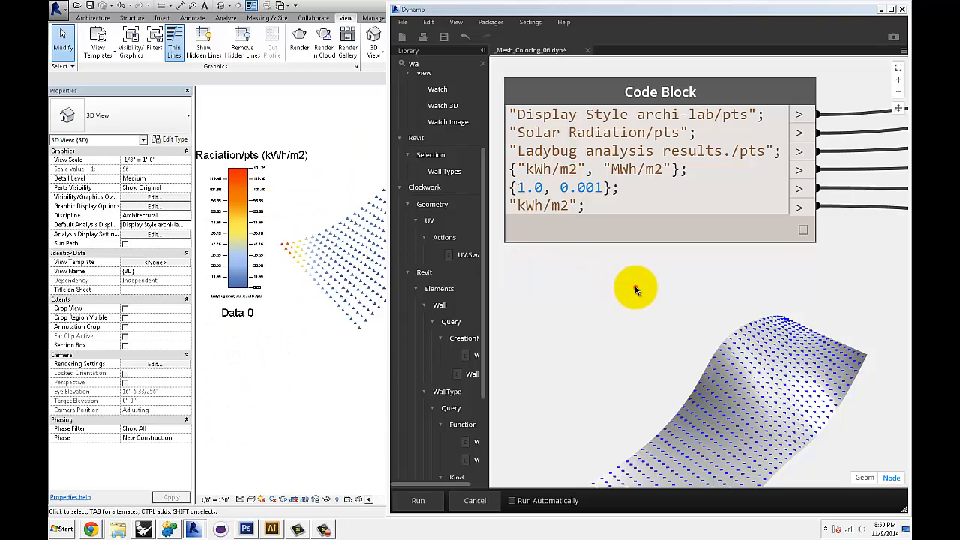
Follow the display unit connection into the Marker/Text Display Style node and read the output message in its Watch node
scroll(720, 274, "down", 5)
scroll(679, 275, "up", 4)
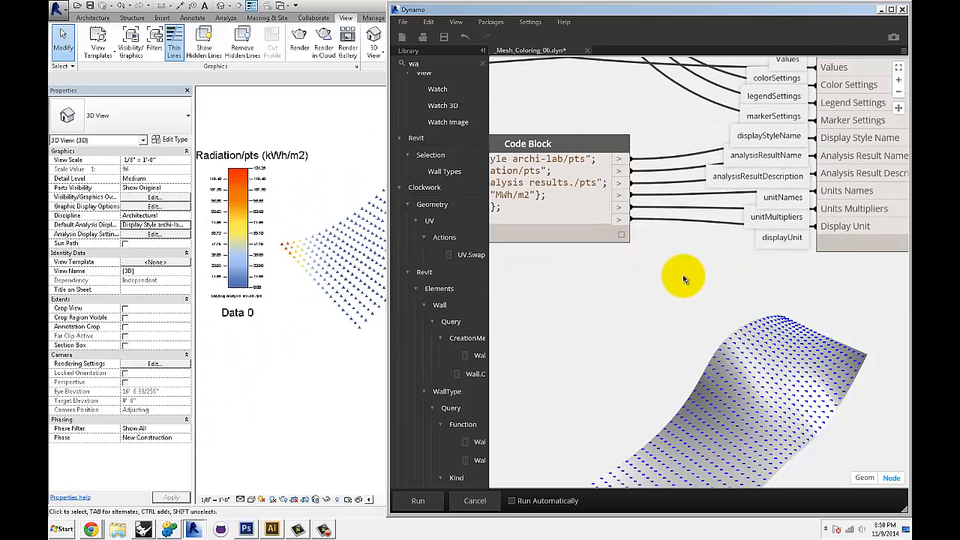
middle_click_drag(730, 285, 566, 319)
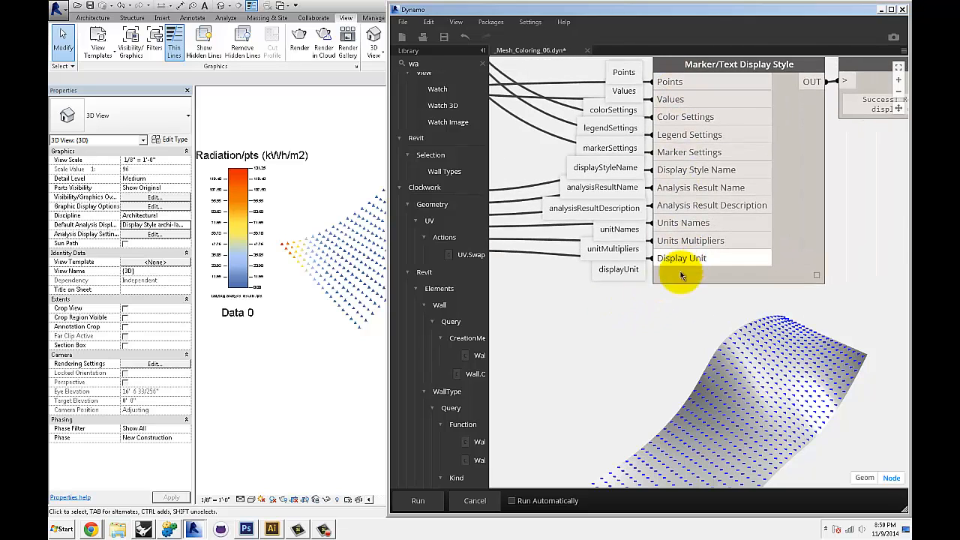
middle_click_drag(494, 336, 607, 316)
scroll(664, 309, "down", 3)
middle_click_drag(678, 309, 626, 309)
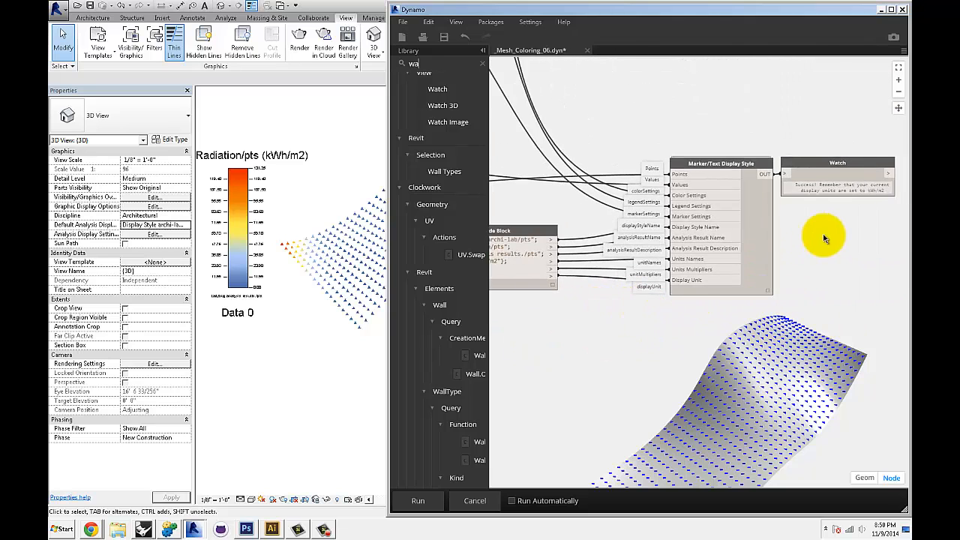
middle_click_drag(823, 238, 801, 238)
scroll(802, 239, "up", 3)
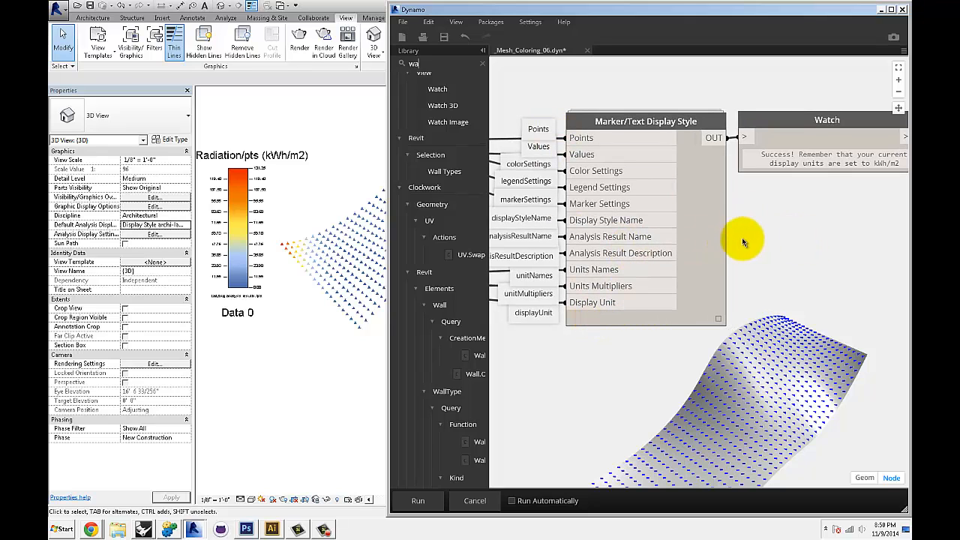
middle_click_drag(753, 239, 723, 239)
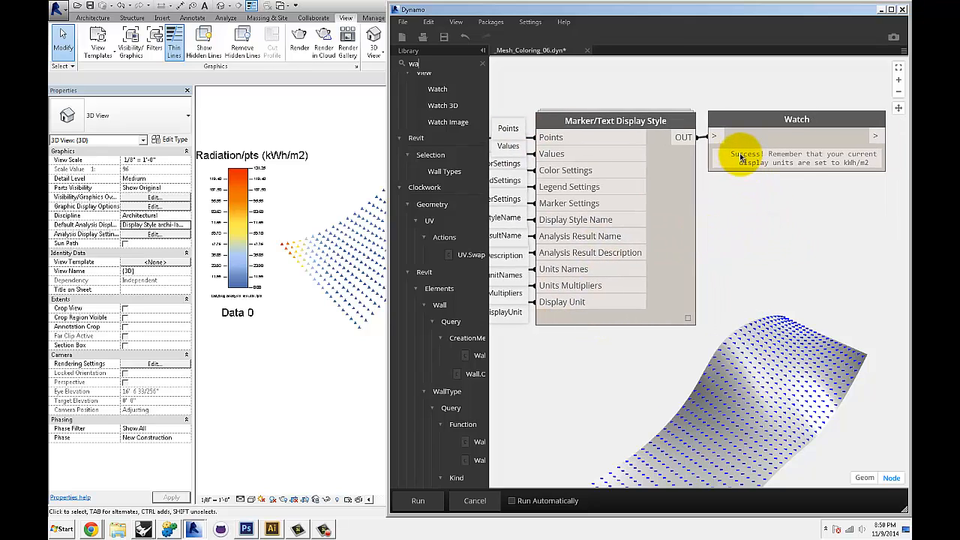
middle_click_drag(786, 220, 783, 226)
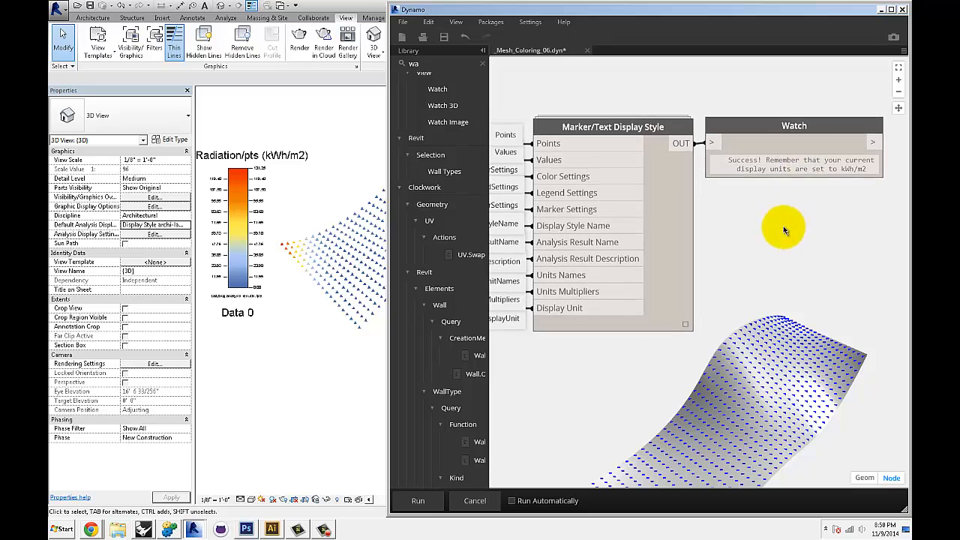
Minimize Dynamo and inspect the solar radiation markers together with their legend in the Revit 3D view
left_click(311, 357)
scroll(336, 245, "down", 3)
middle_click_drag(350, 245, 294, 286)
scroll(354, 251, "up", 2)
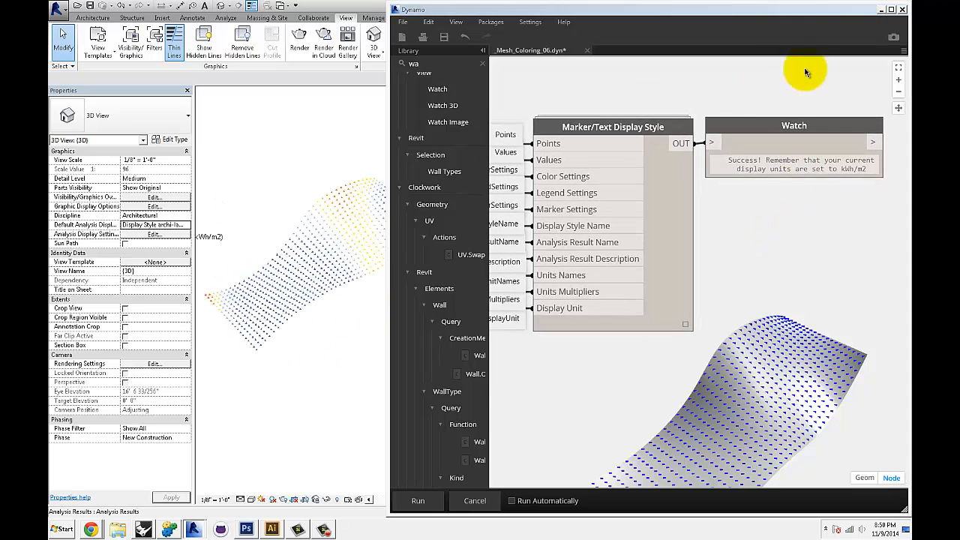
left_click(882, 10)
middle_click_drag(585, 281, 837, 285)
scroll(575, 272, "up", 3)
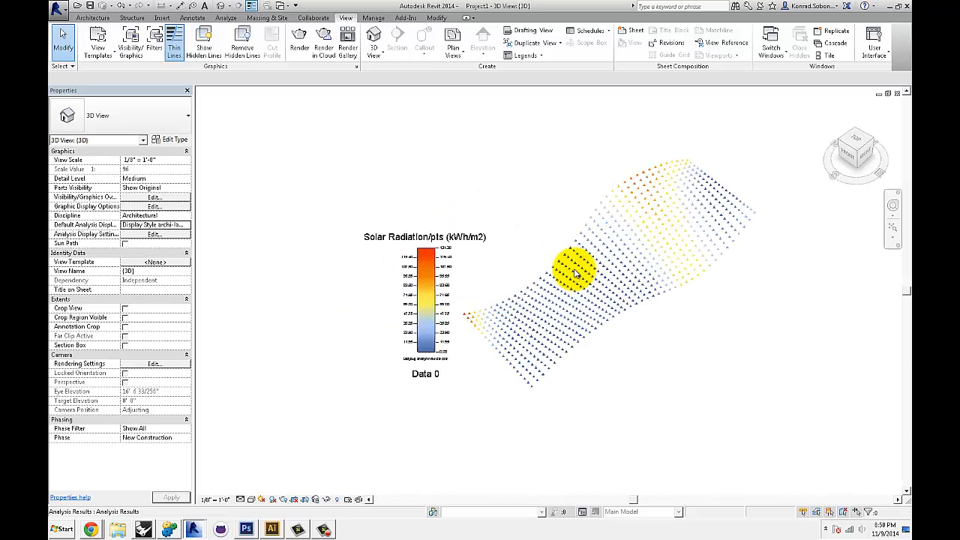
middle_click_drag(554, 260, 514, 258)
scroll(541, 257, "up", 3)
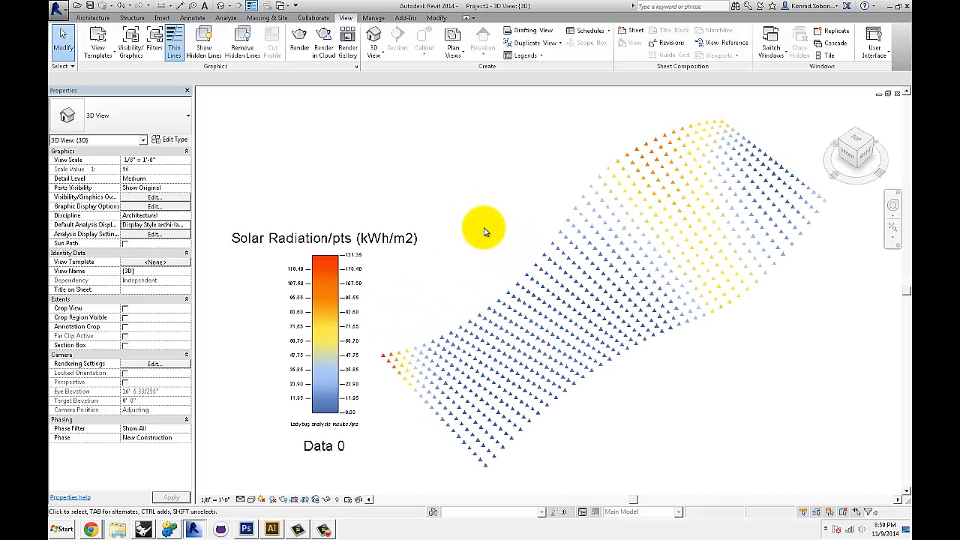
middle_click_drag(487, 237, 484, 238)
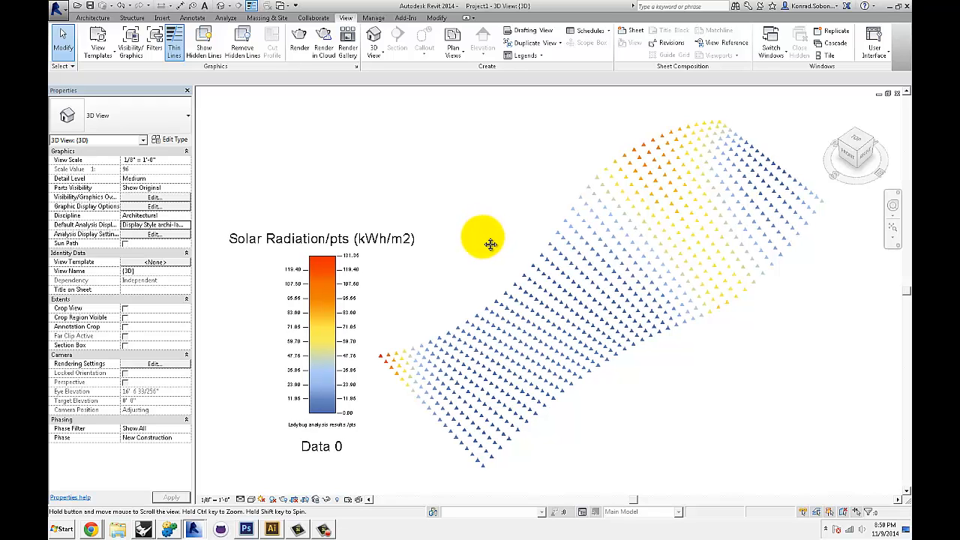
left_click(476, 207)
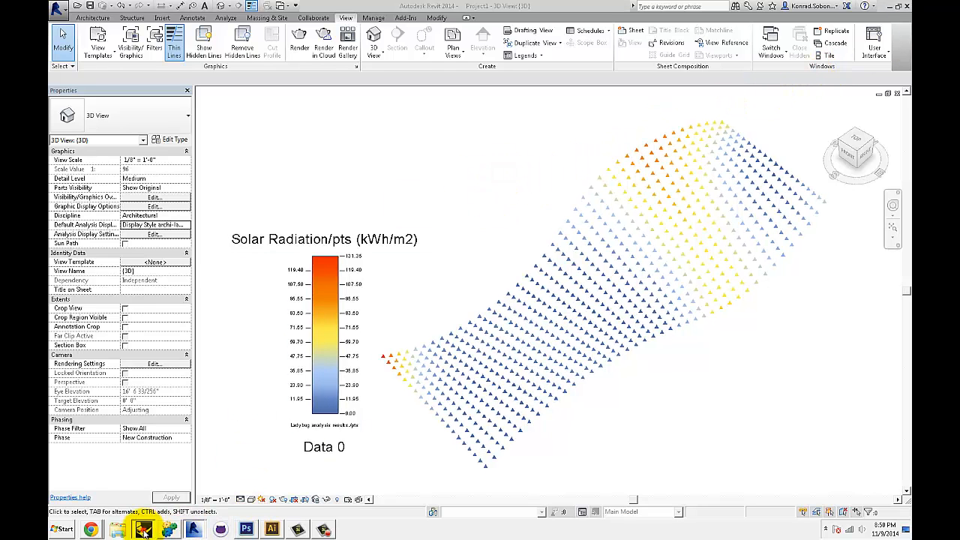
Switch back to Dynamo and maximize its window
left_click(169, 530)
mouse_move(191, 527)
left_click(166, 508)
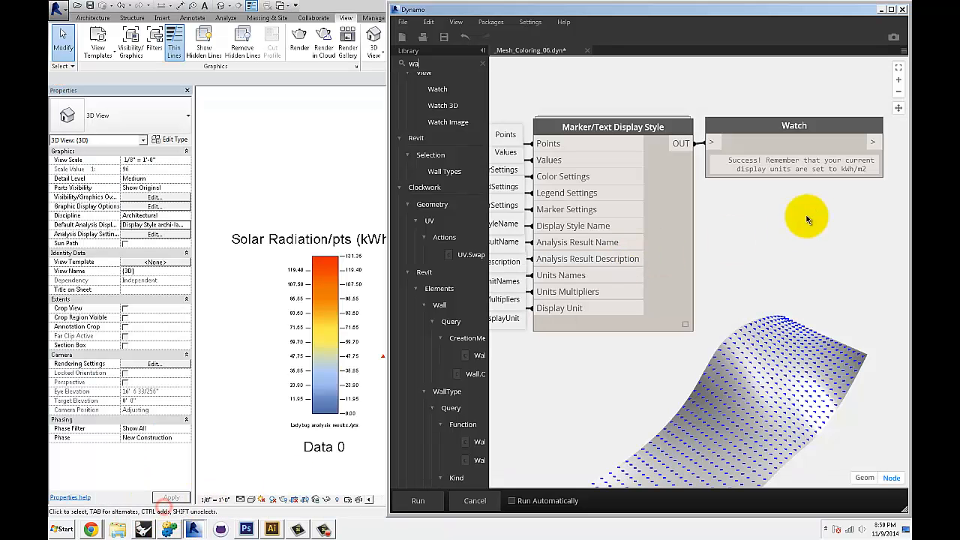
left_click_drag(763, 8, 620, 1)
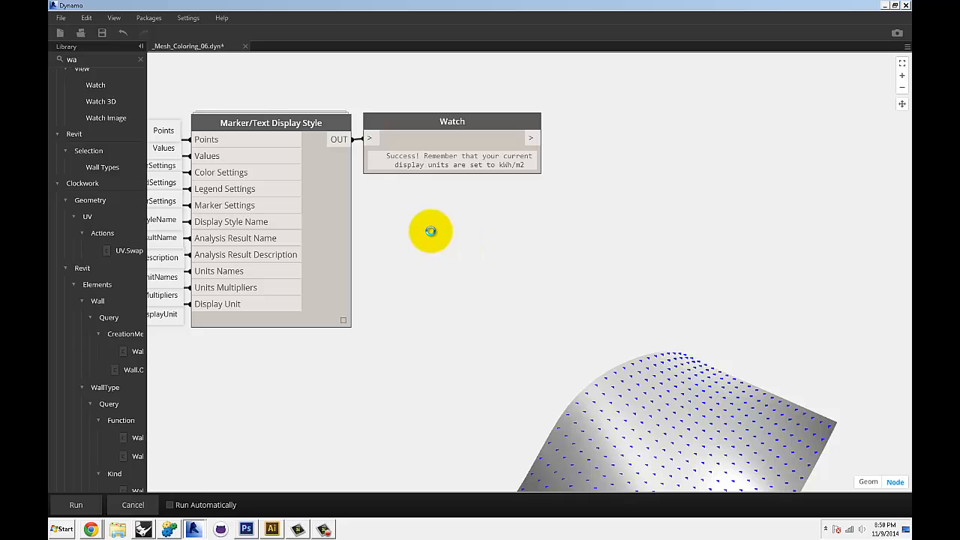
Search the online packages for "archi-la", view the archi-lab.net package details and versions, and close the package search
left_click(149, 18)
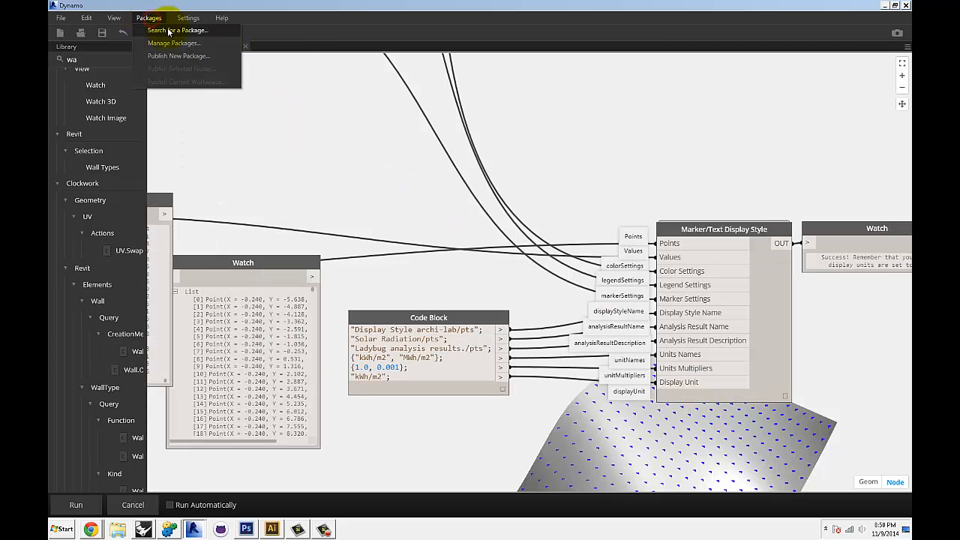
left_click(171, 30)
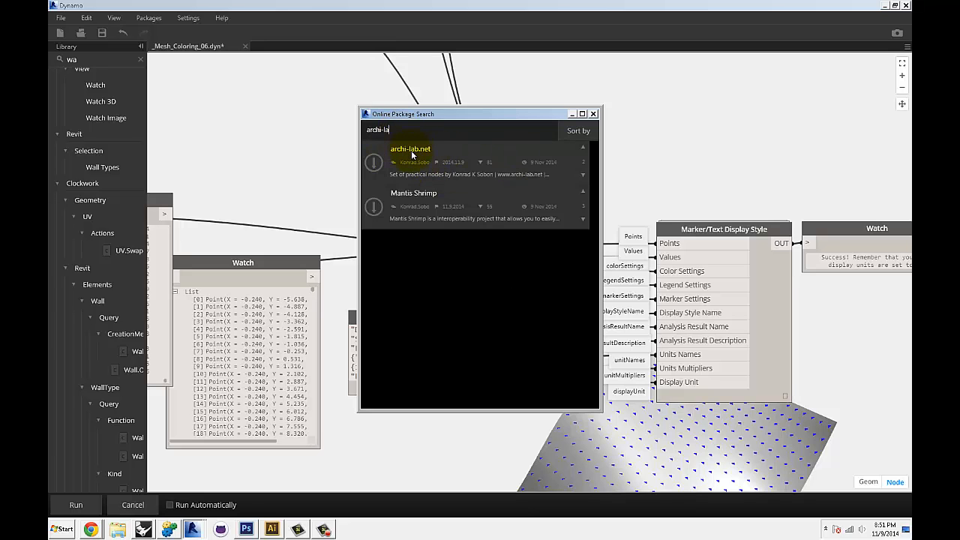
left_click(410, 157)
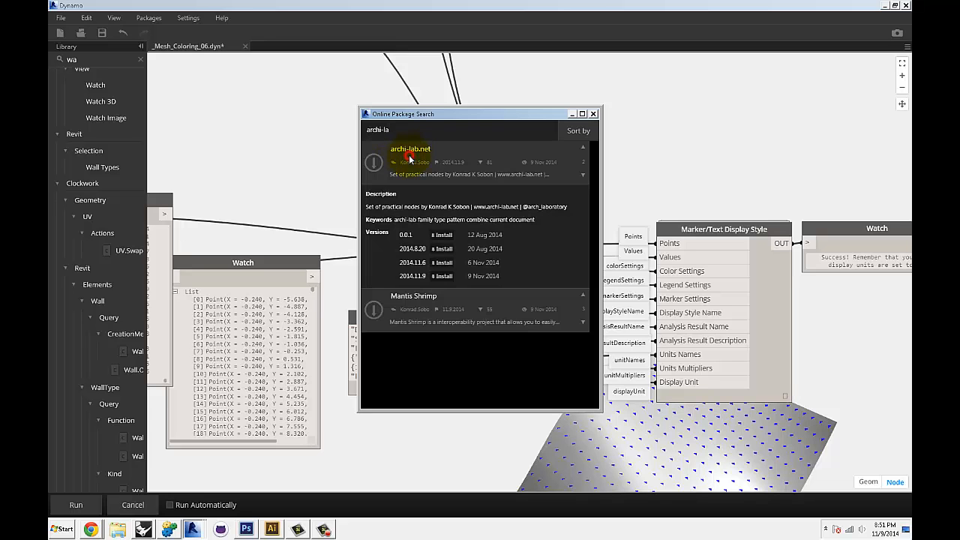
left_click(593, 114)
scroll(597, 141, "down", 3)
scroll(566, 165, "up", 4)
mouse_move(661, 164)
middle_mouse_down()
mouse_move(565, 164)
mouse_move(551, 133)
middle_mouse_up()
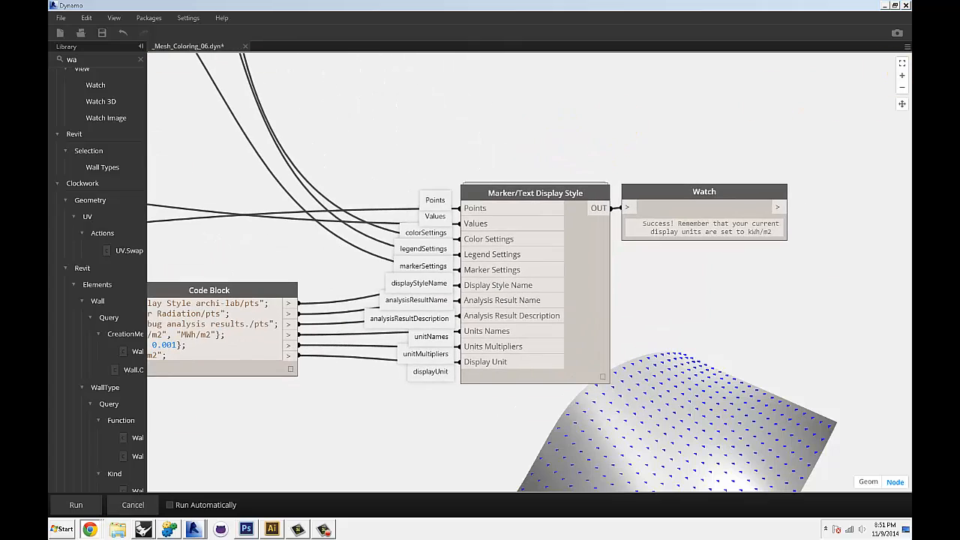
Switch to Chrome, open the Dynamo 0.7.X downloads page on archi-lab.net and look through its node examples
left_click_drag(909, 37, 480, 2)
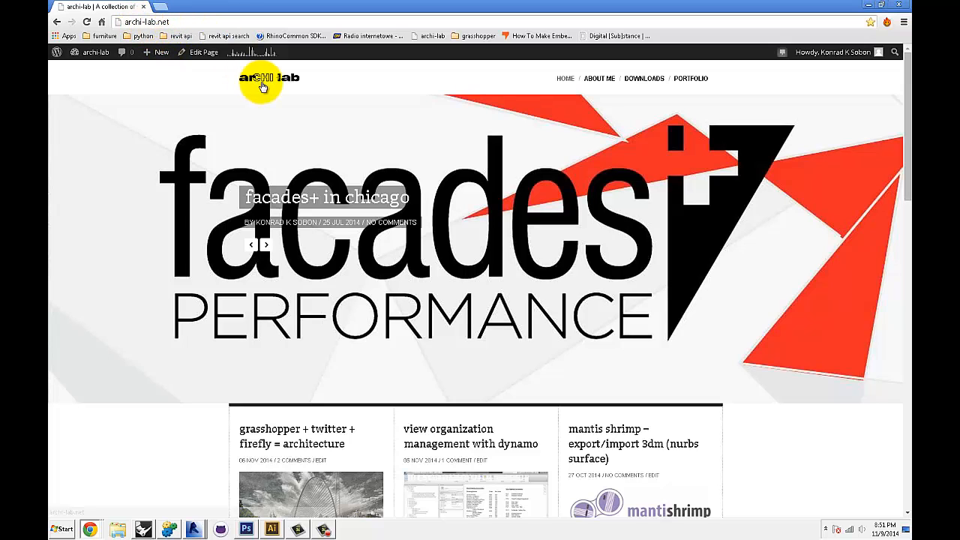
mouse_move(684, 78)
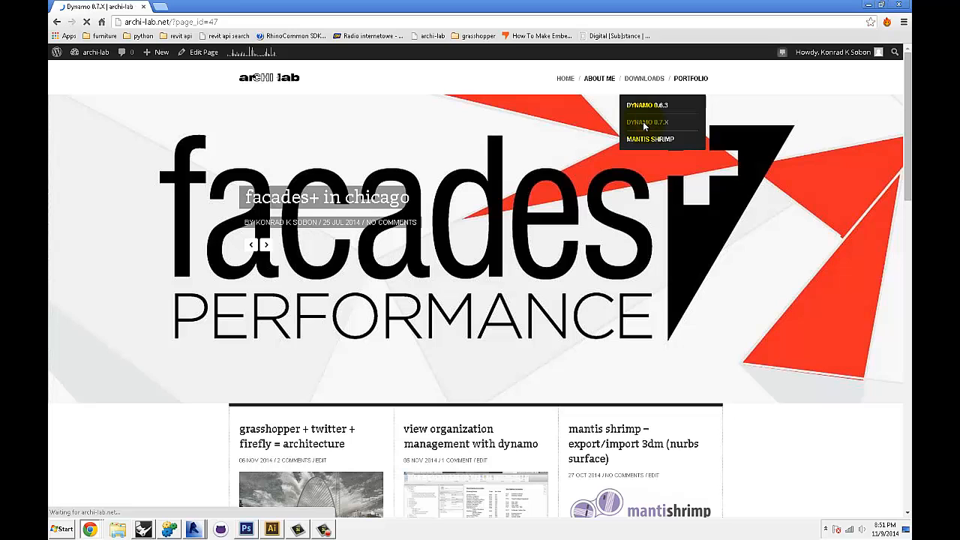
scroll(453, 203, "down", 3)
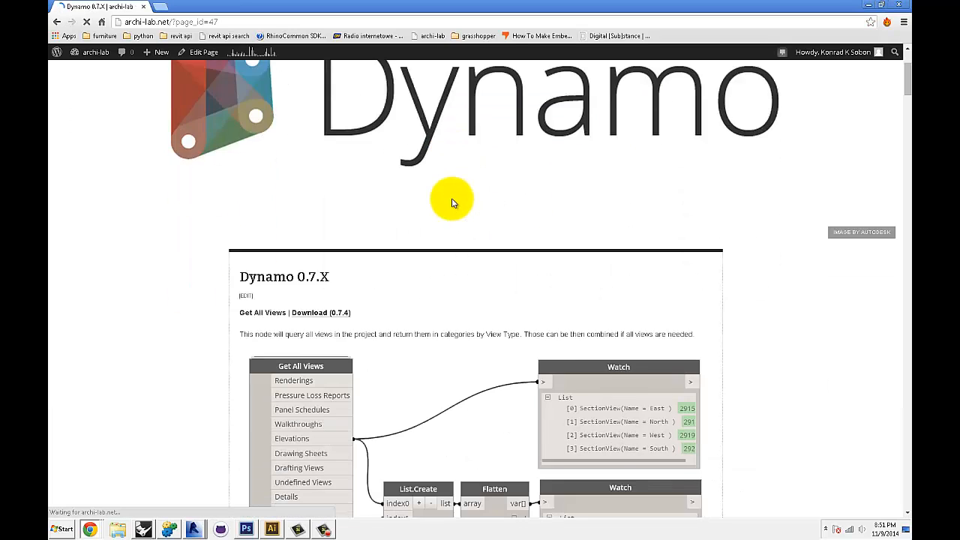
scroll(452, 202, "down", 3)
scroll(345, 211, "down", 3)
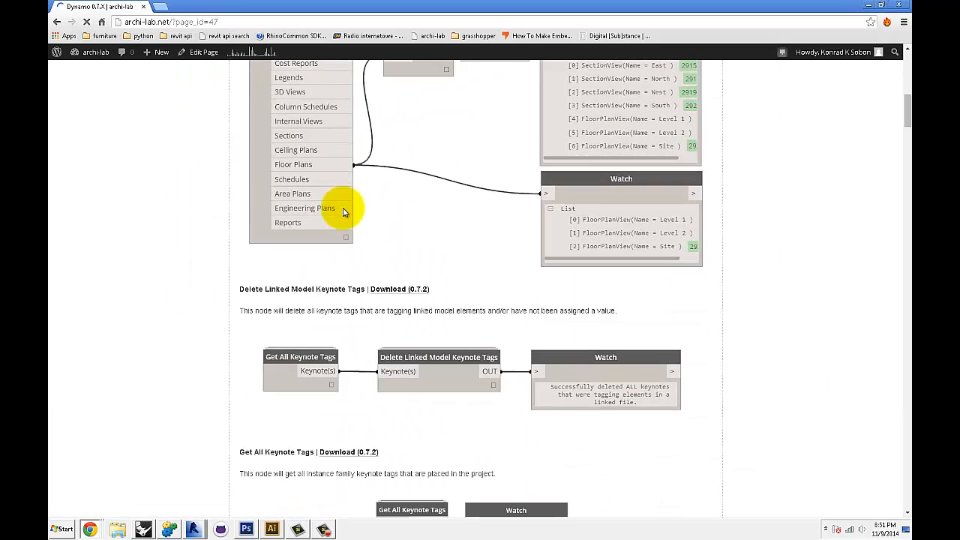
scroll(343, 211, "down", 2)
scroll(475, 242, "up", 9)
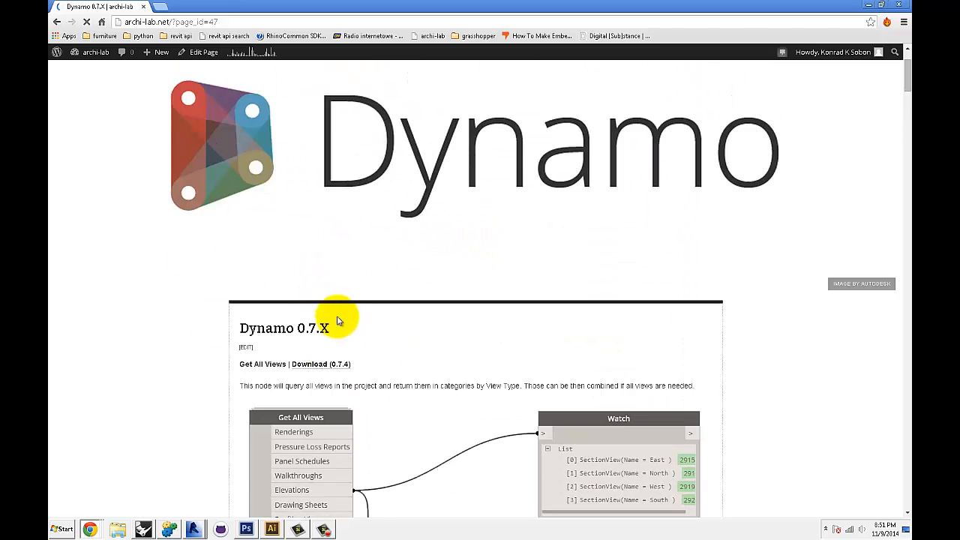
scroll(337, 321, "down", 3)
scroll(369, 264, "down", 1)
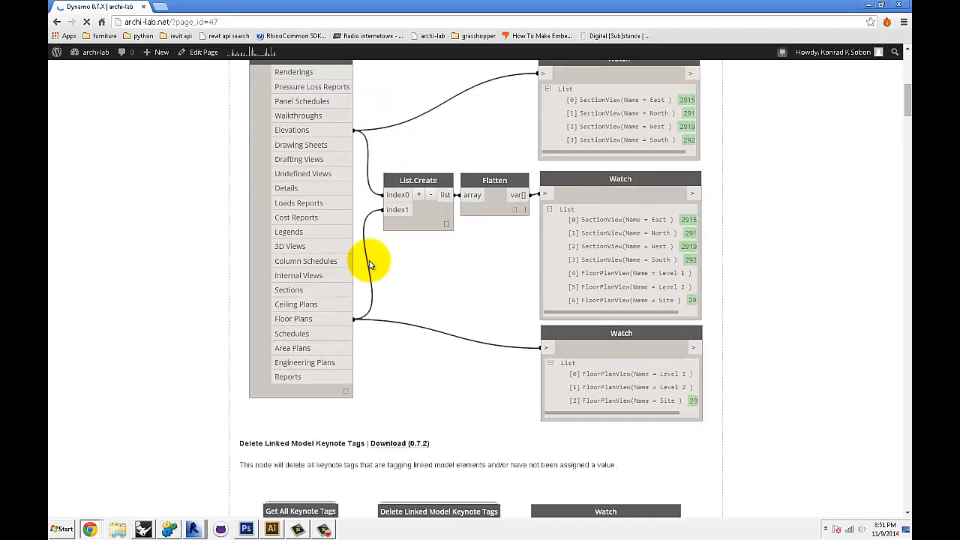
scroll(369, 264, "down", 3)
scroll(371, 255, "down", 2)
scroll(368, 255, "up", 10)
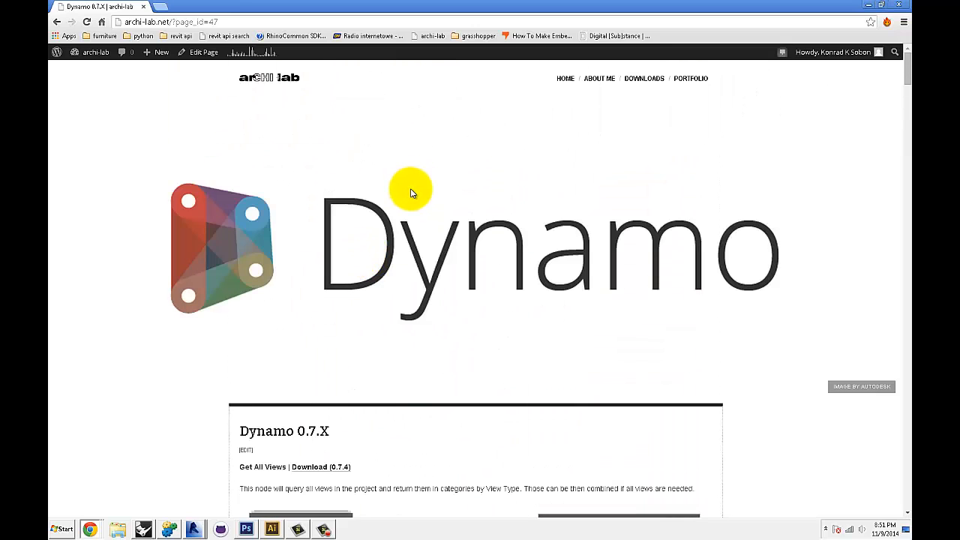
Return to Dynamo and review the code block inputs feeding the Marker/Text Display Style node and its Watch output
left_click(868, 5)
scroll(531, 151, "down", 2)
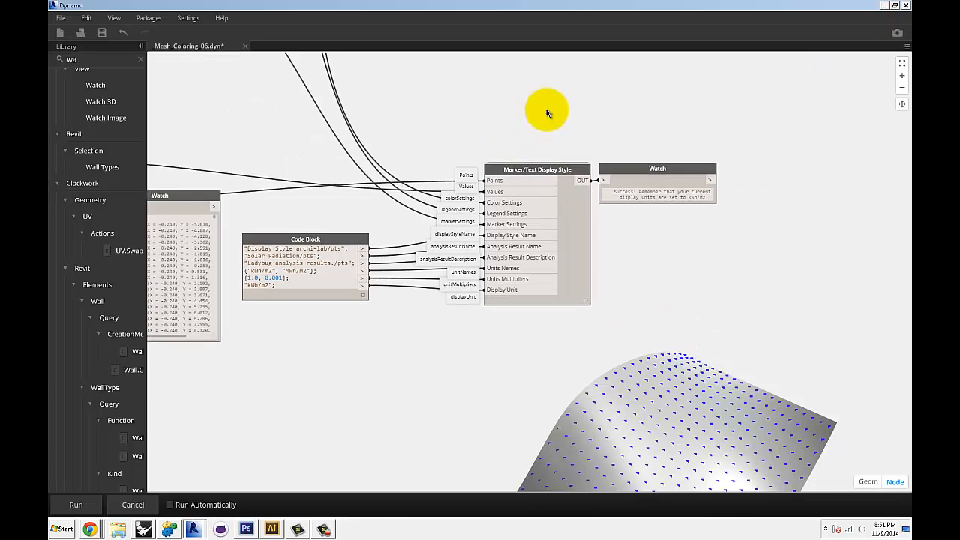
scroll(465, 315, "up", 2)
middle_click_drag(529, 298, 531, 333)
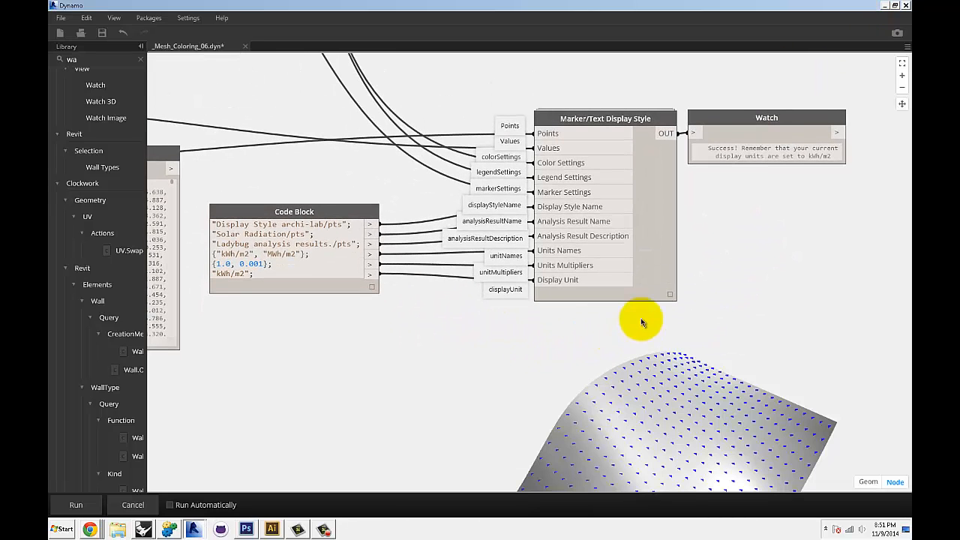
middle_click_drag(716, 265, 684, 277)
scroll(684, 277, "down", 1)
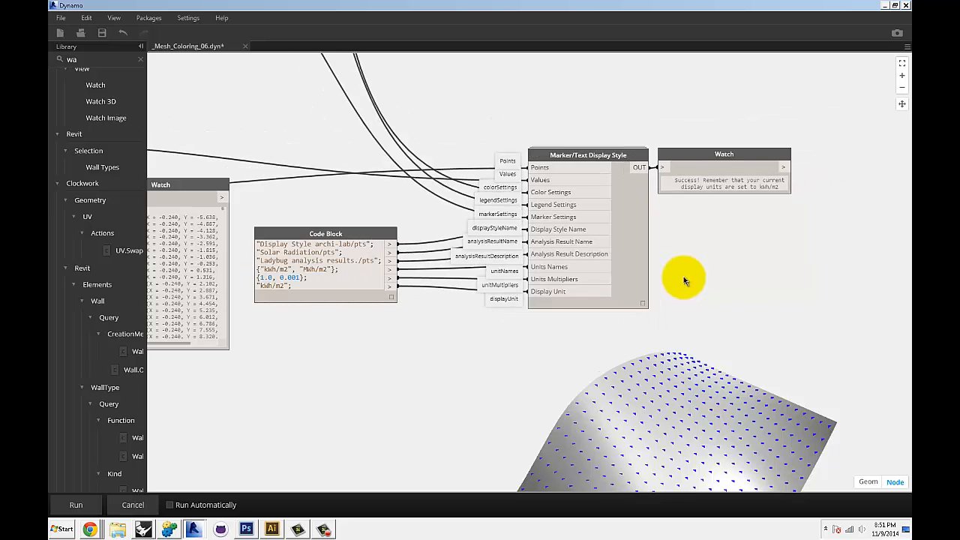
scroll(382, 319, "up", 3)
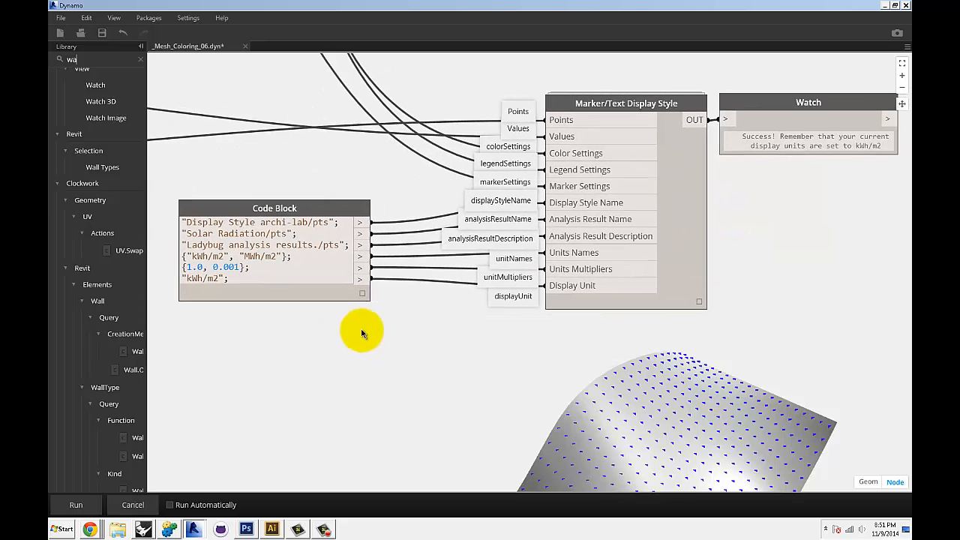
middle_click_drag(455, 341, 440, 332)
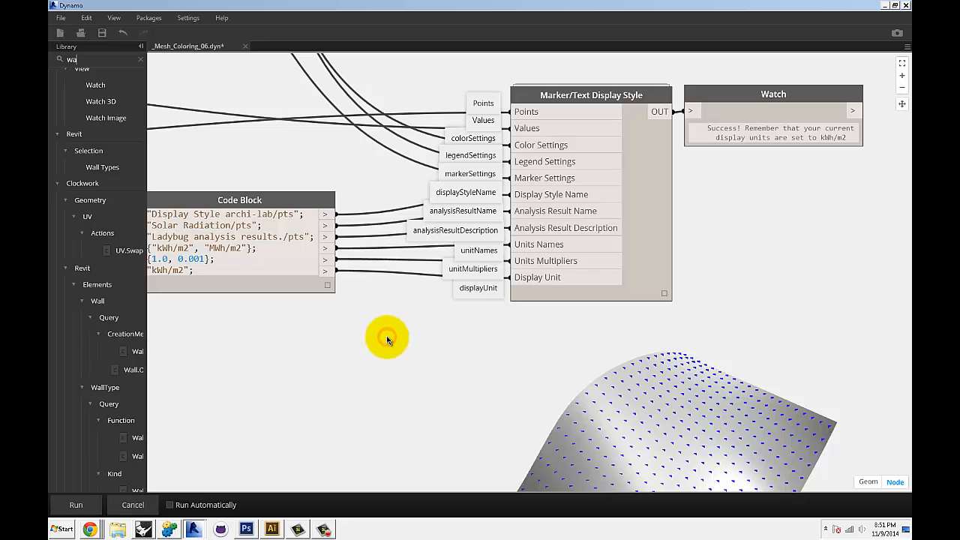
Switch to Rhino and examine the coloured radiation analysis surface and its legend in the perspective view
scroll(386, 335, "down", 1)
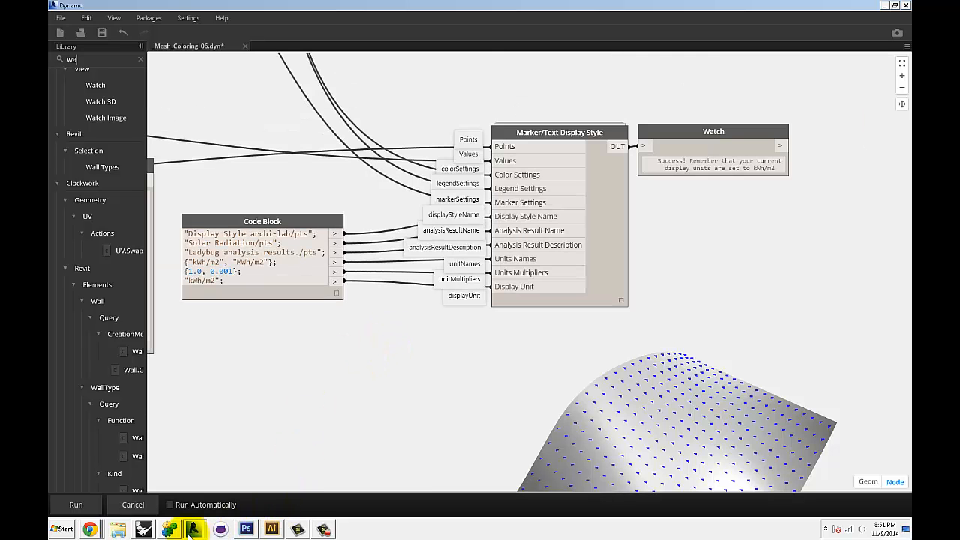
left_click(140, 531)
right_click_drag(342, 337, 266, 292)
scroll(267, 292, "up", 5)
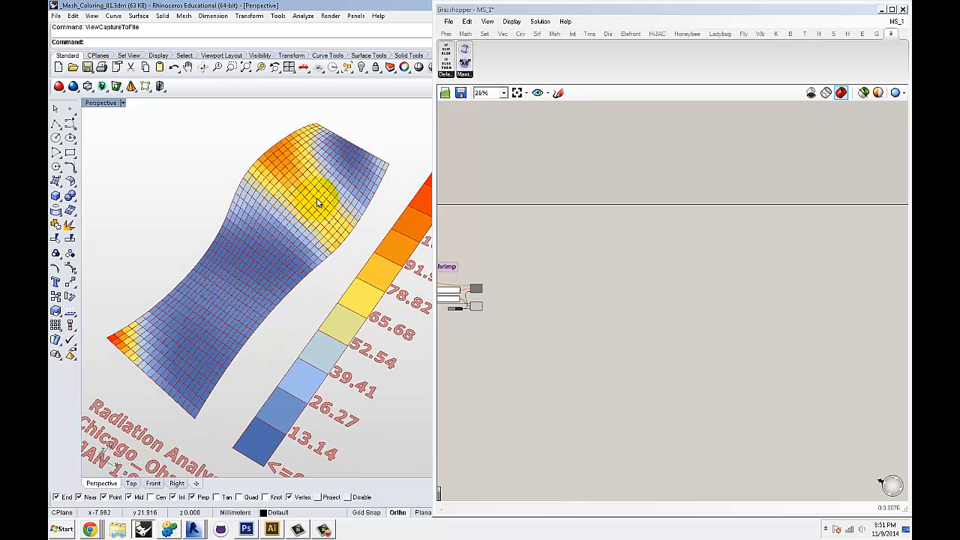
right_click_drag(290, 227, 297, 248)
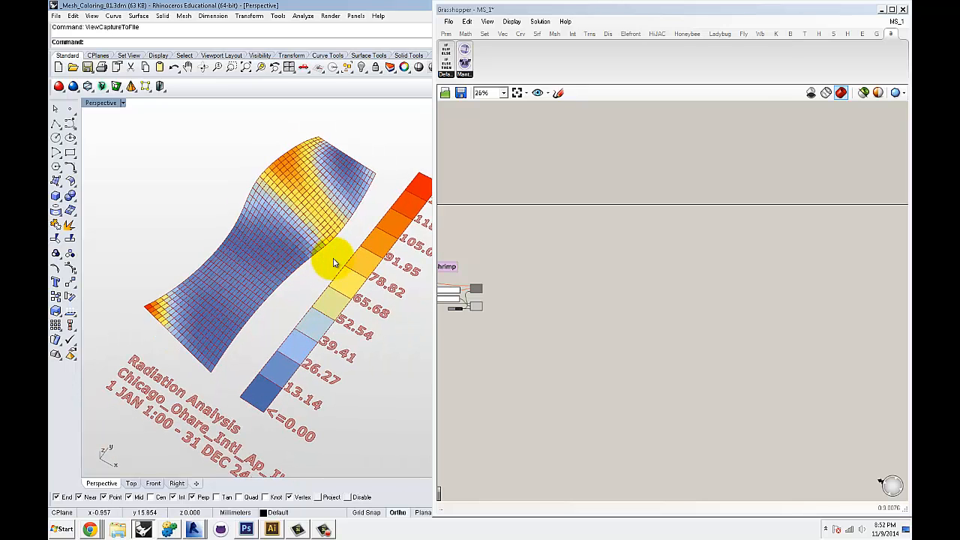
Maximize the Grasshopper window and review the Lady Bug radiation and Mantis Shrimp export sections of the definition
left_click(892, 9)
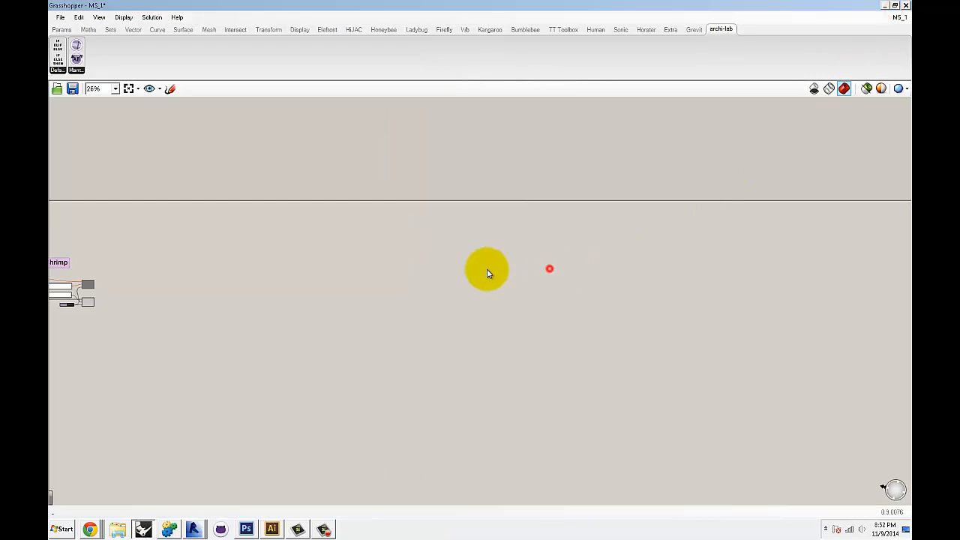
scroll(420, 275, "down", 3)
right_click_drag(295, 278, 622, 260)
scroll(516, 291, "up", 8)
right_click_drag(519, 244, 473, 311)
scroll(502, 303, "down", 1)
scroll(456, 249, "up", 2)
right_click_drag(563, 191, 515, 205)
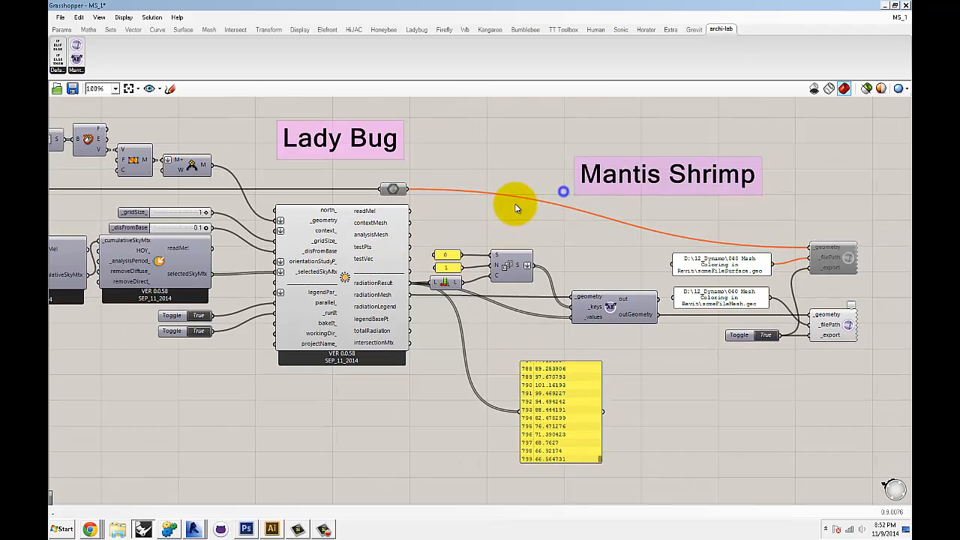
right_click_drag(664, 208, 599, 211)
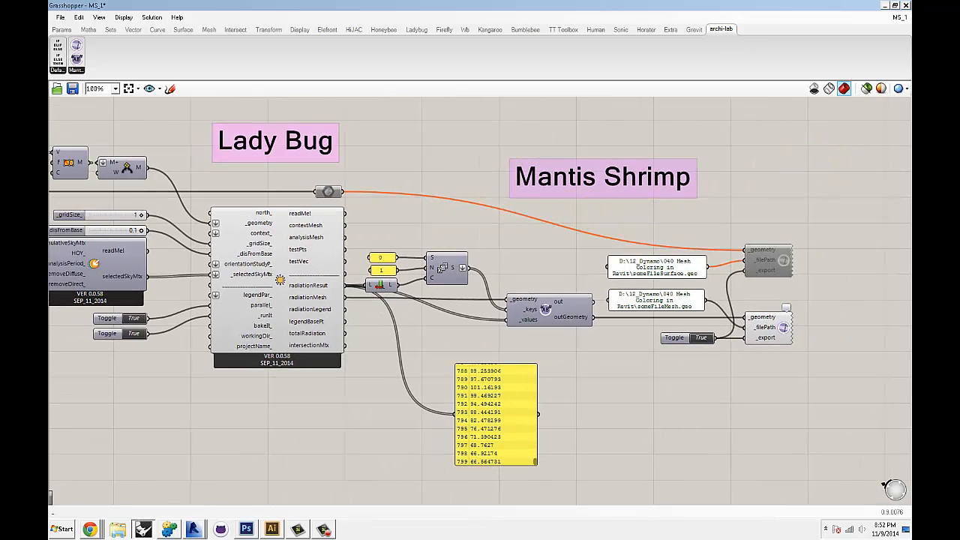
Switch to the MantisShrimp GitHub repository in Chrome and look through its README setup notes and tutorial links
left_click_drag(912, 90, 405, 3)
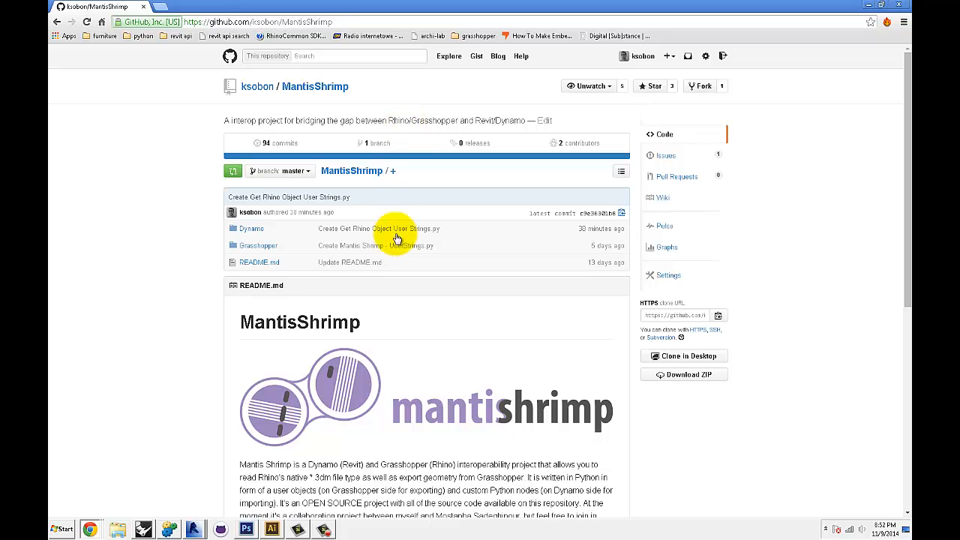
scroll(396, 240, "down", 5)
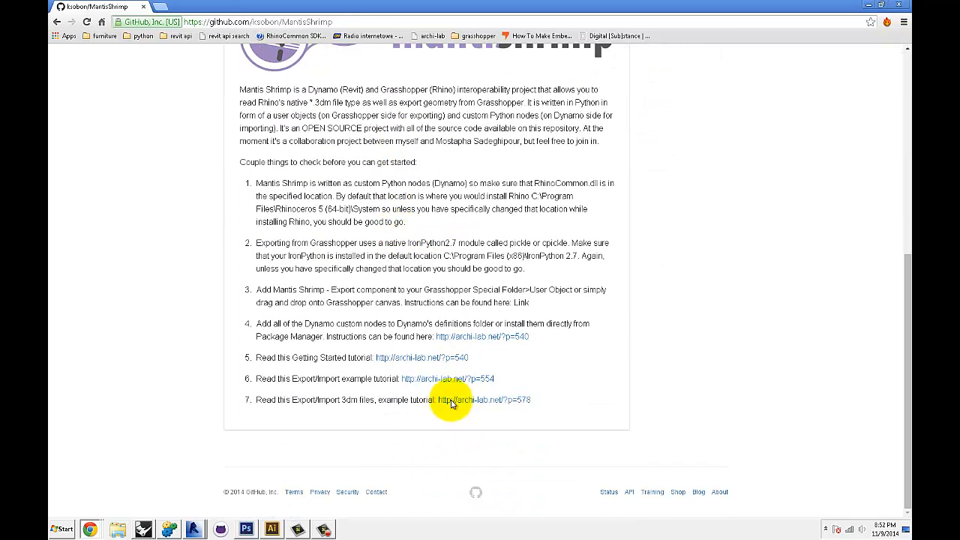
scroll(435, 266, "up", 4)
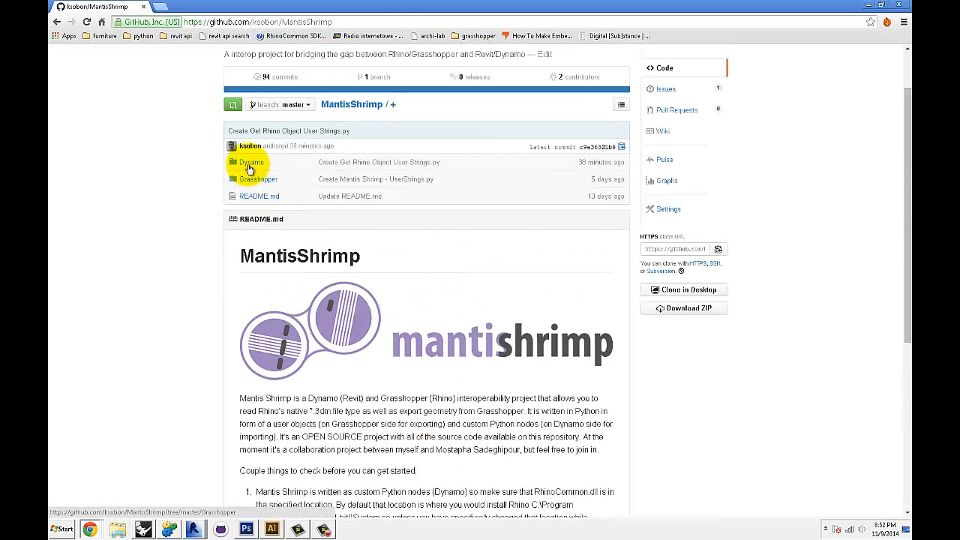
Open the repository's Dynamo/Nodes folder and look through the list of custom node .dyf files
left_click(250, 164)
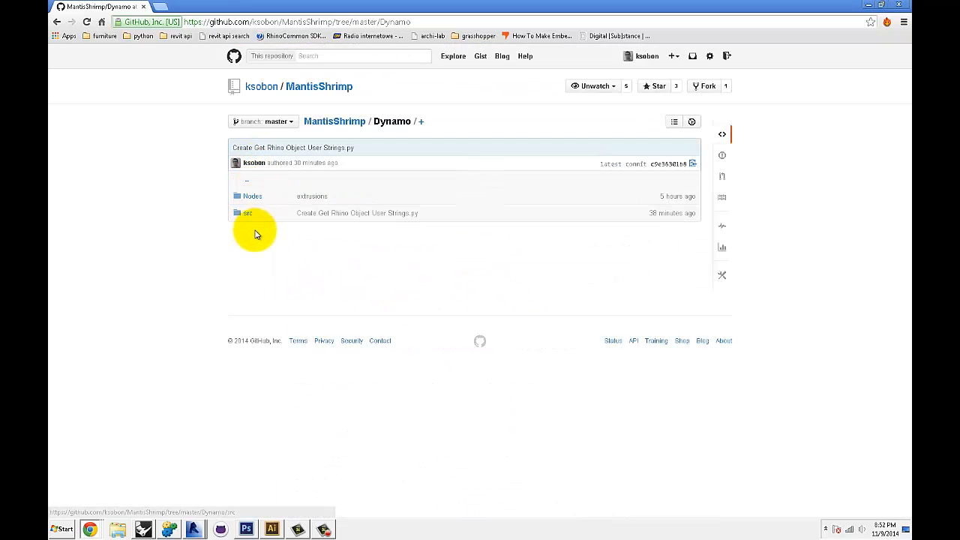
left_click(252, 196)
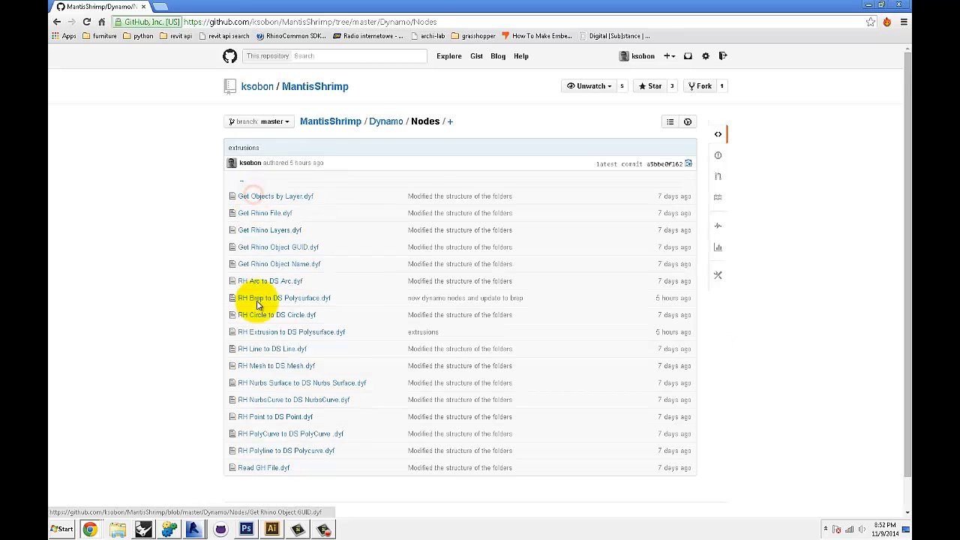
scroll(262, 322, "down", 1)
scroll(271, 339, "up", 1)
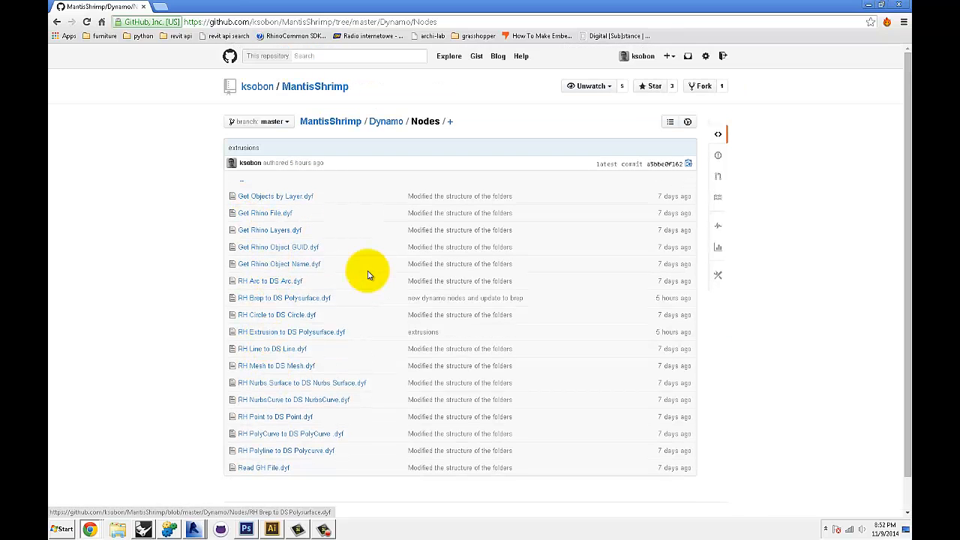